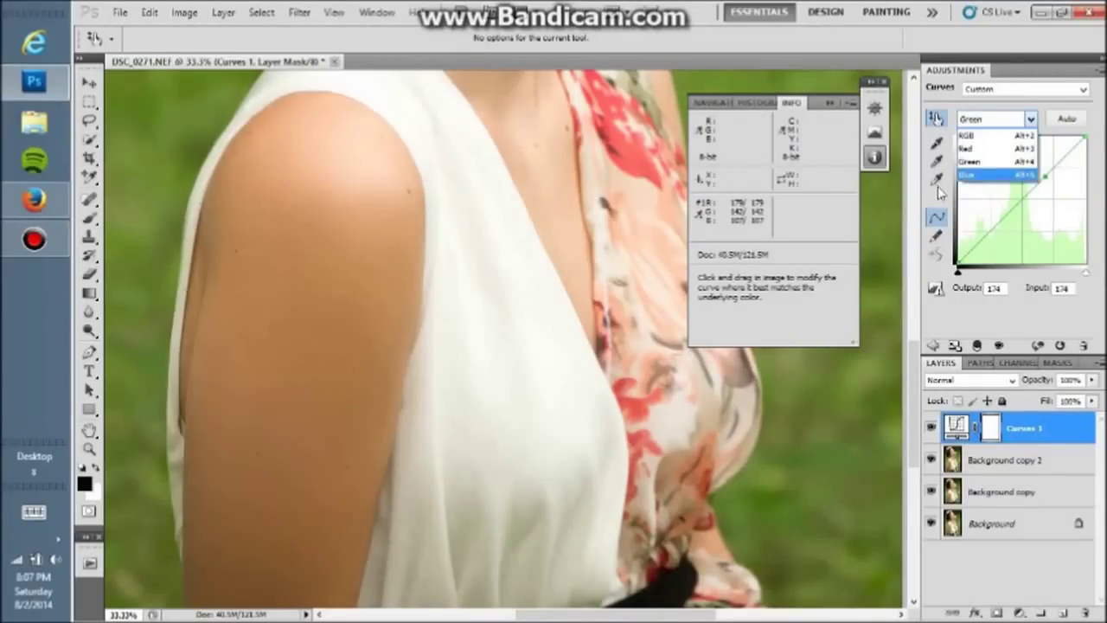
Step: Cycle through the Blue and Green channels, then set the red curve Output to 179
key(Return)
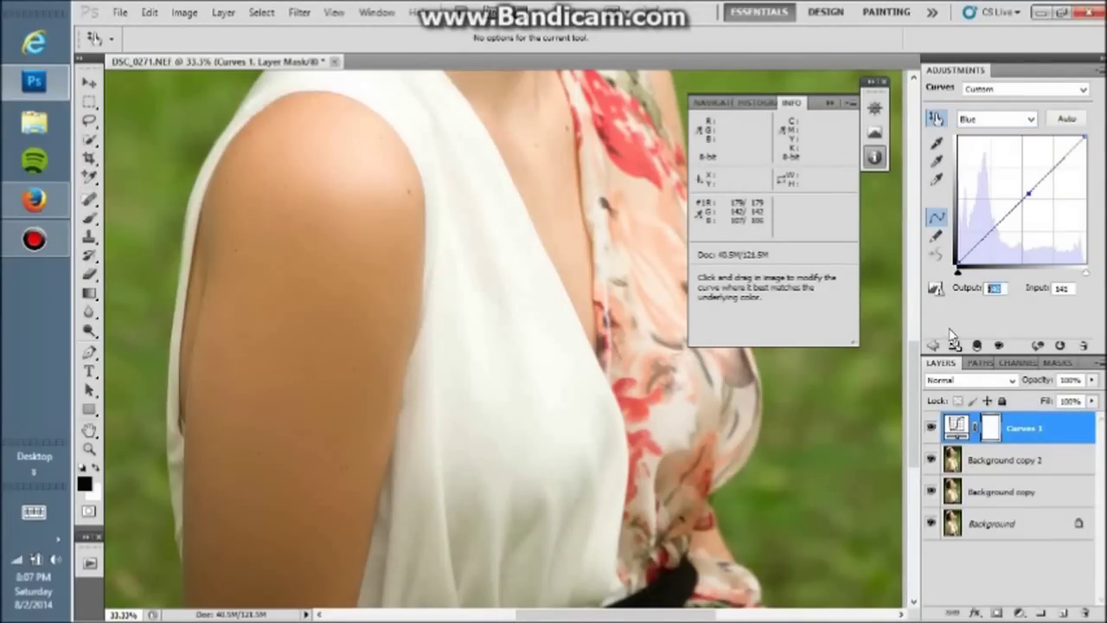
click(1003, 119)
click(986, 156)
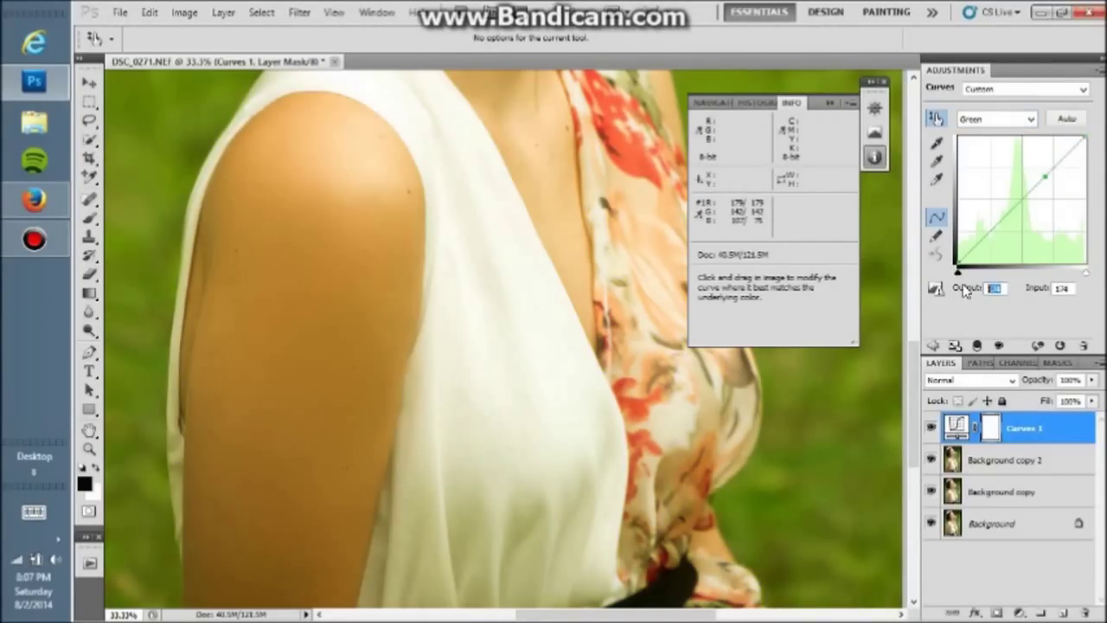
click(997, 119)
click(986, 141)
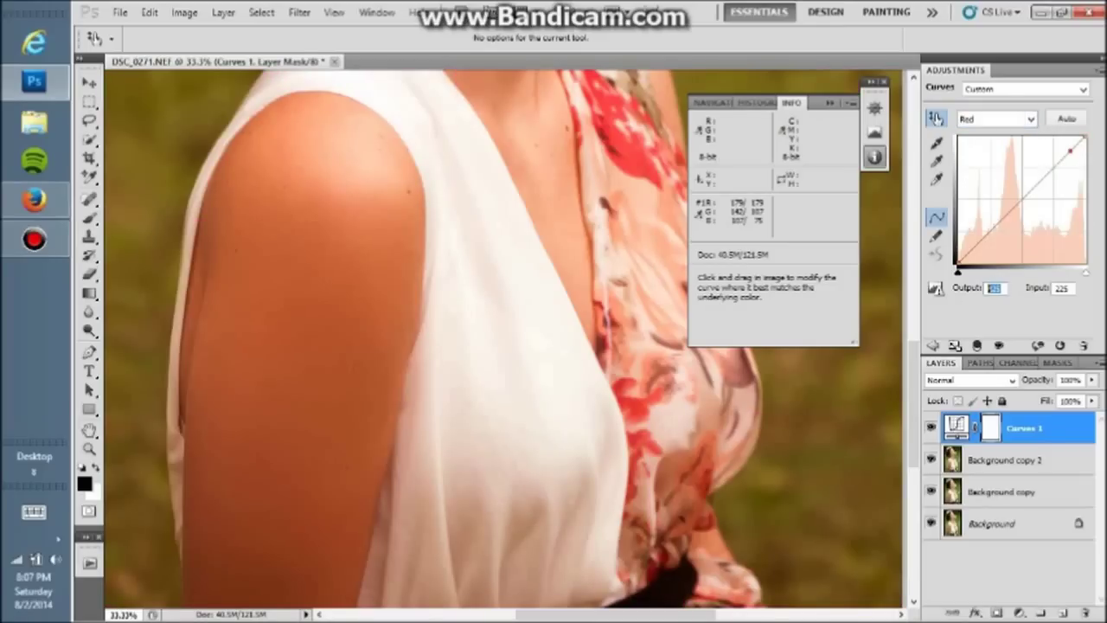
text(179)
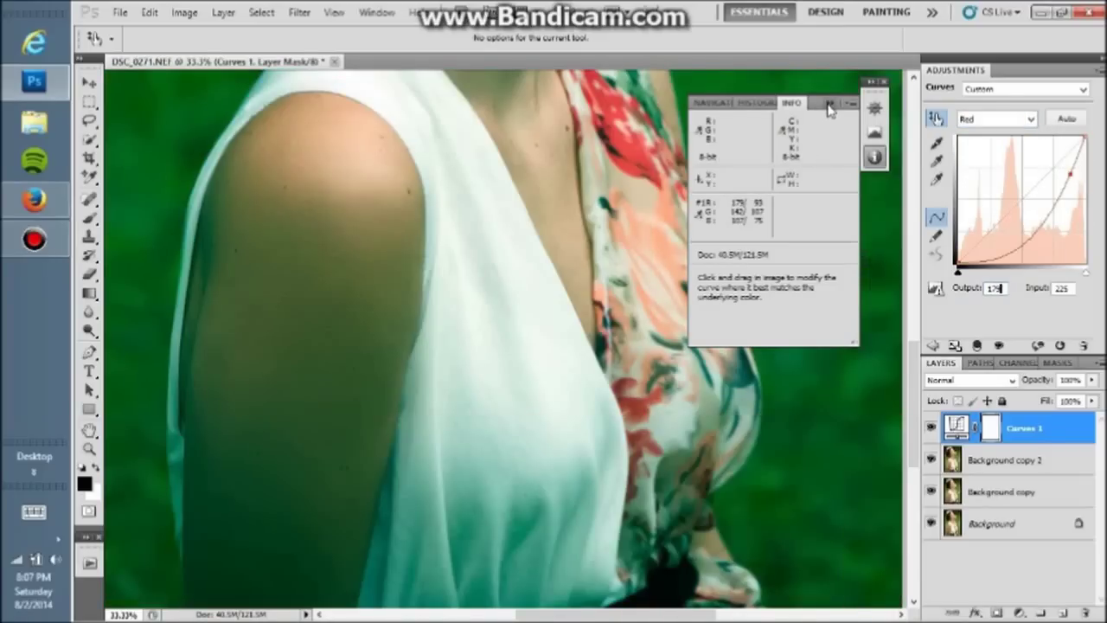
Step: Invert the Curves mask to black and pick the Brush with white foreground
click(829, 103)
key(ctrl+i)
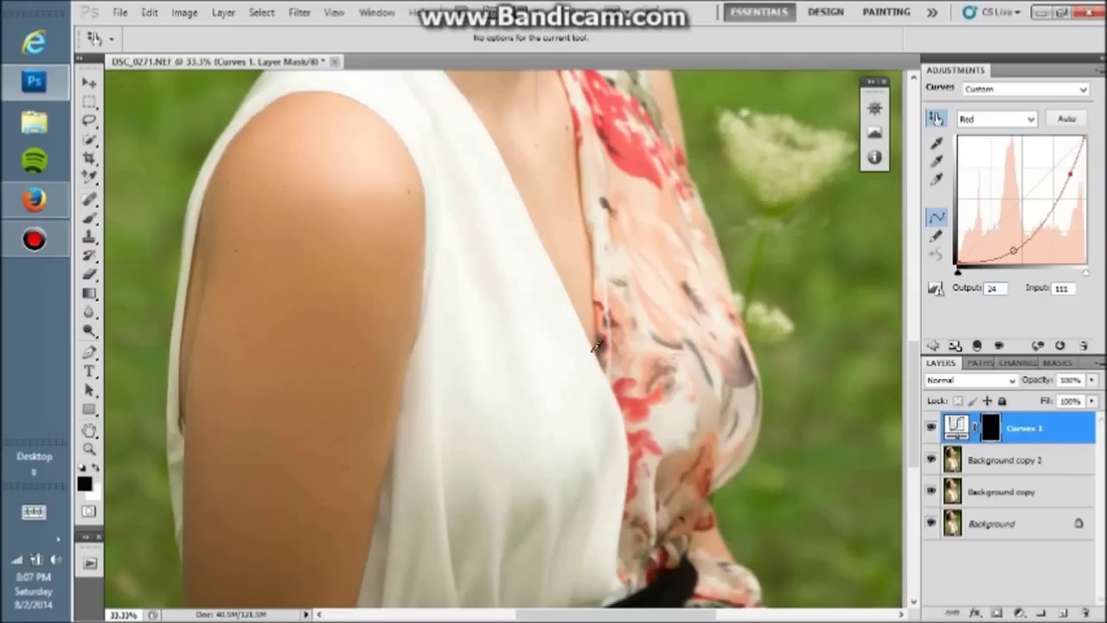
click(90, 218)
click(97, 468)
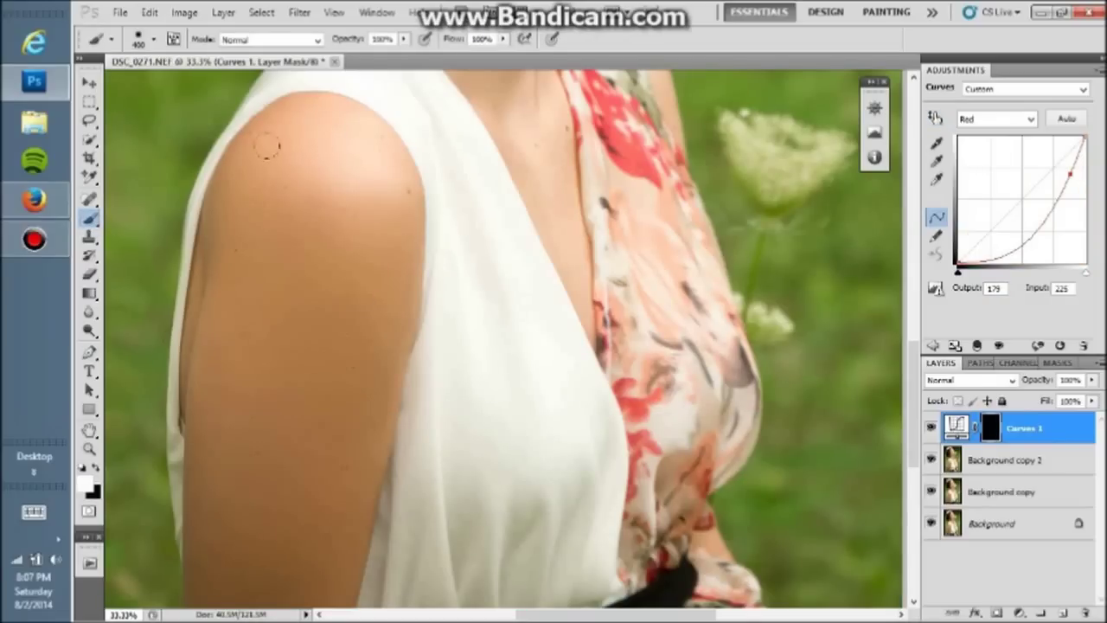
Step: Paint the correction onto the upper arm and lower the layer opacity toward 0%
drag(268, 147, 304, 320)
drag(1037, 380, 974, 381)
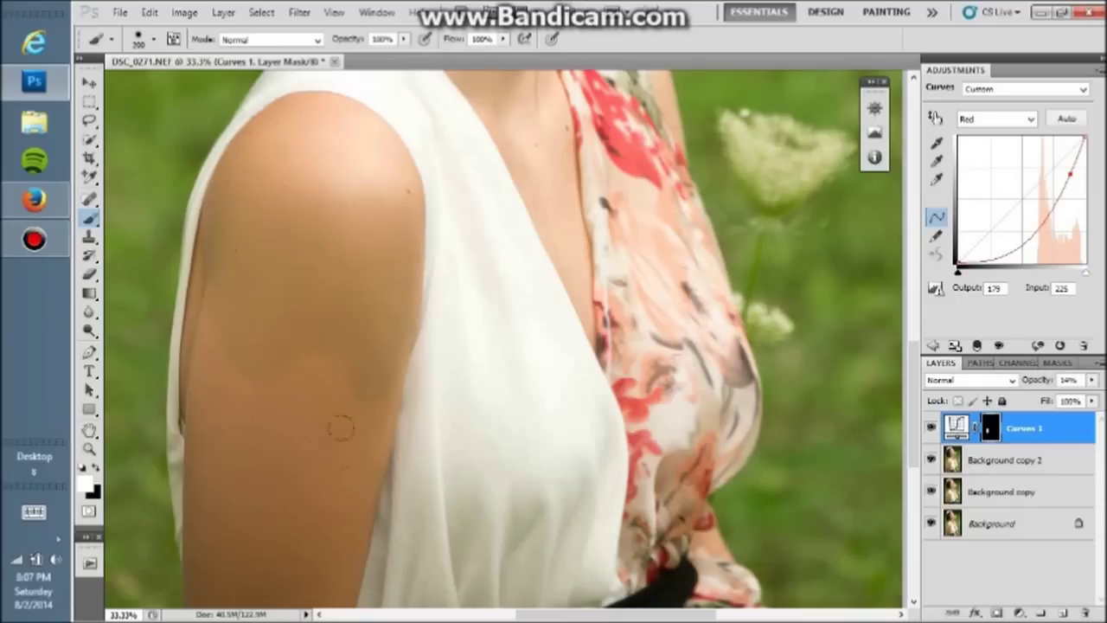
mouse_move(297, 366)
mouse_down()
mouse_move(227, 272)
mouse_move(222, 240)
mouse_up()
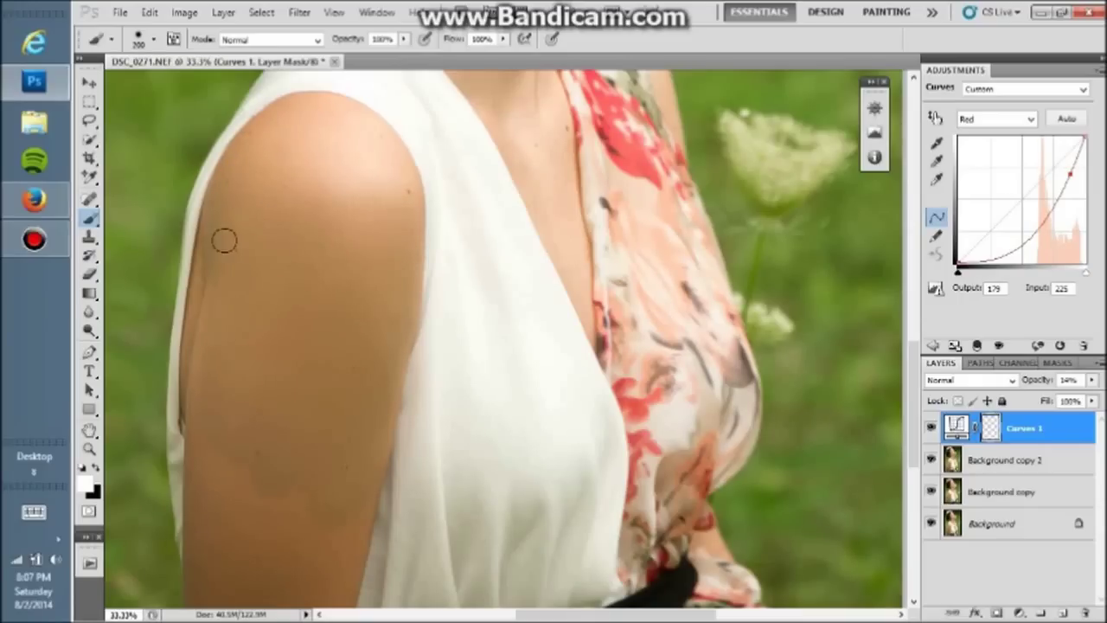
drag(1031, 381, 1019, 383)
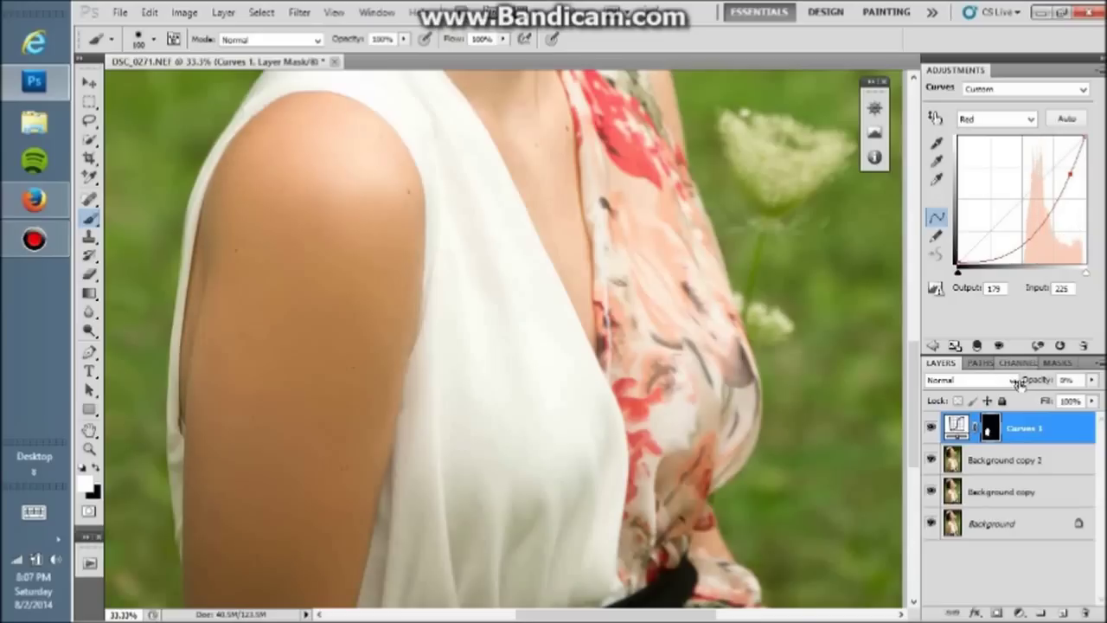
Step: Fit the whole portrait on screen with the Zoom tool
key(z)
right_click(425, 245)
click(450, 257)
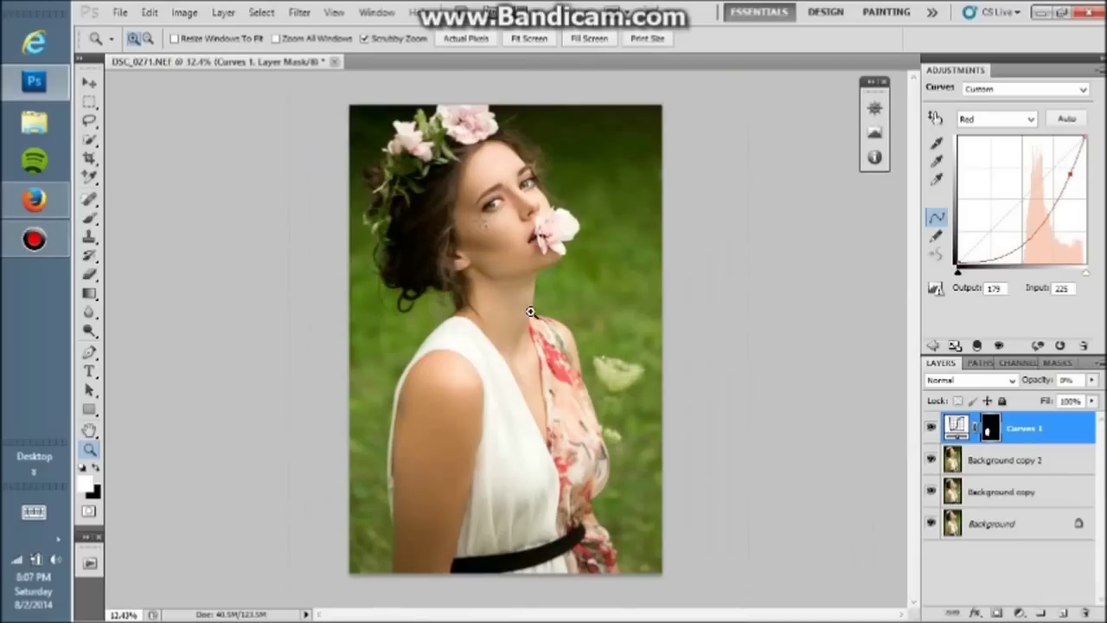
Step: Zoom in to 25% around the arm and dress
click(851, 399)
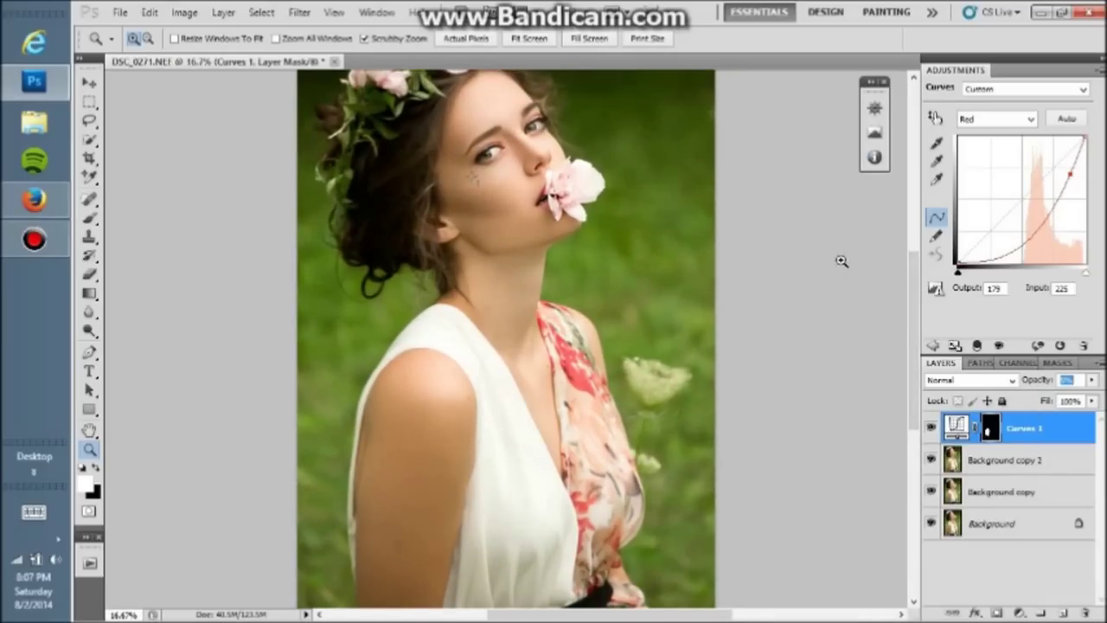
scroll(920, 335, down, 3)
click(427, 452)
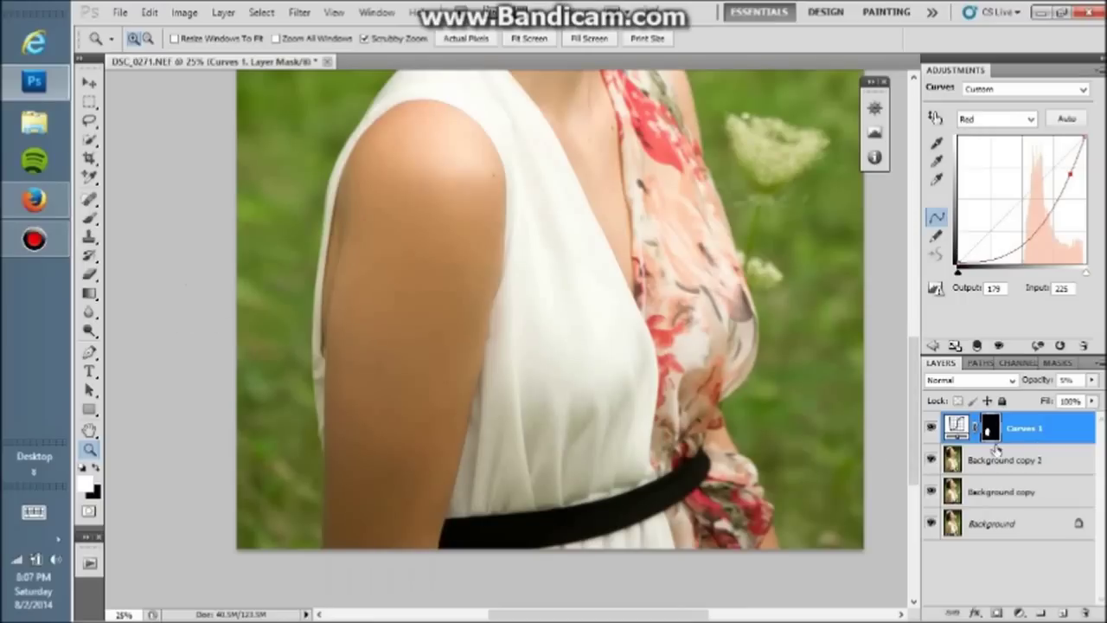
Step: Delete Curves 1 and bring back a fresh, default Curves adjustment
drag(995, 446, 1086, 613)
mouse_move(919, 356)
mouse_down()
mouse_move(917, 341)
mouse_move(918, 363)
mouse_up()
key(ctrl+z)
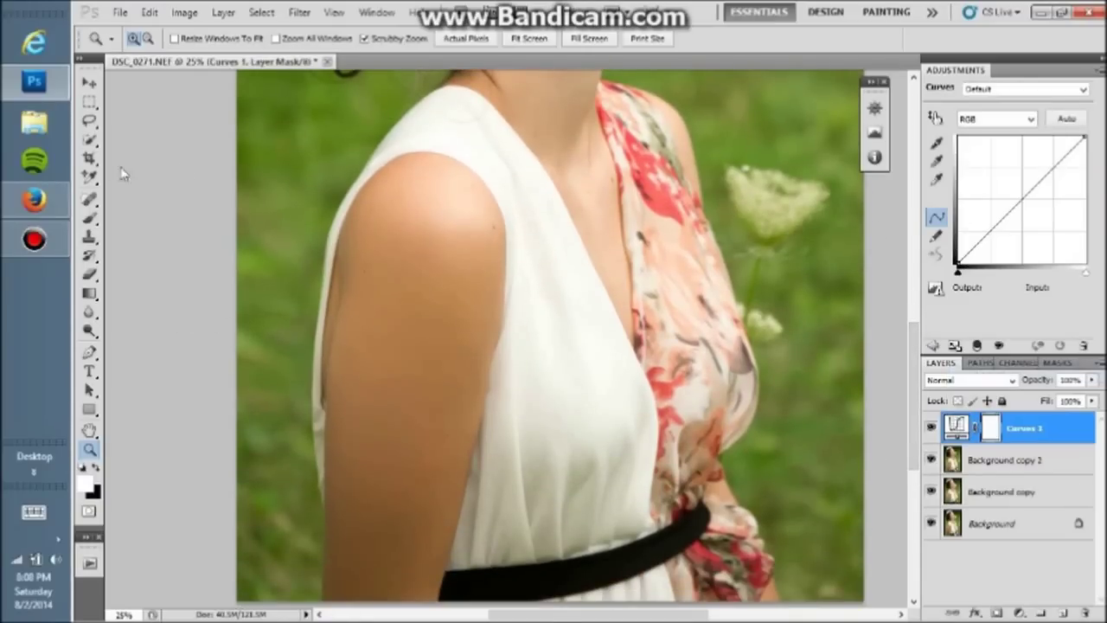
Step: Place a colour sample point on the shoulder and raise the blue curve
click(89, 176)
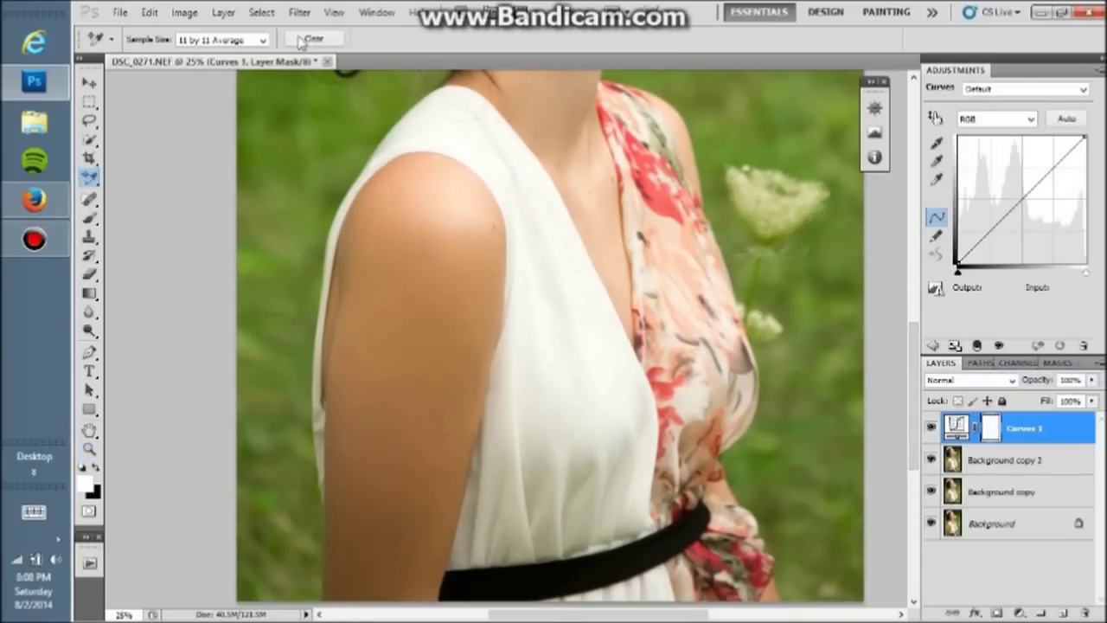
click(390, 196)
click(982, 126)
click(973, 136)
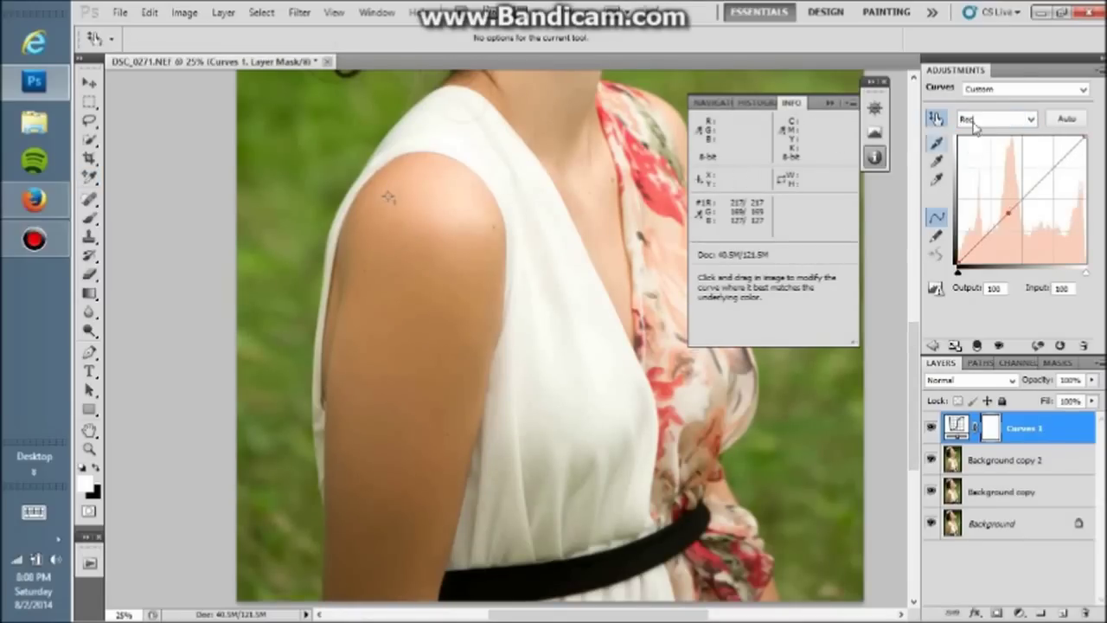
key(Down)
key(Down)
click(454, 524)
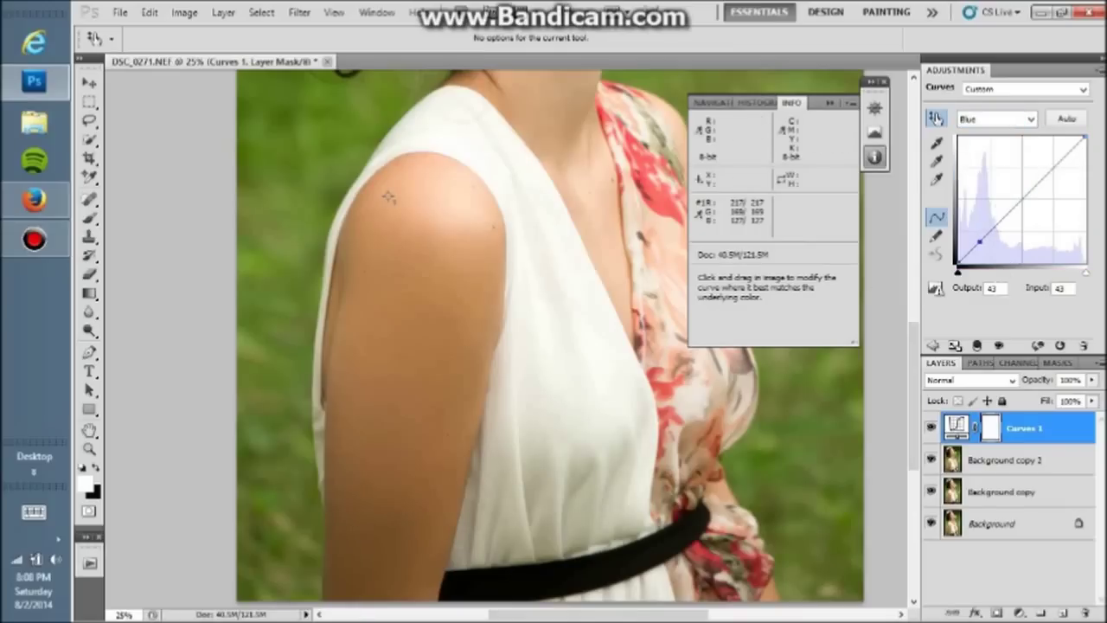
drag(980, 241, 980, 194)
Step: Raise the green curve to 150 and red Output to 215, then invert the mask to black
click(997, 119)
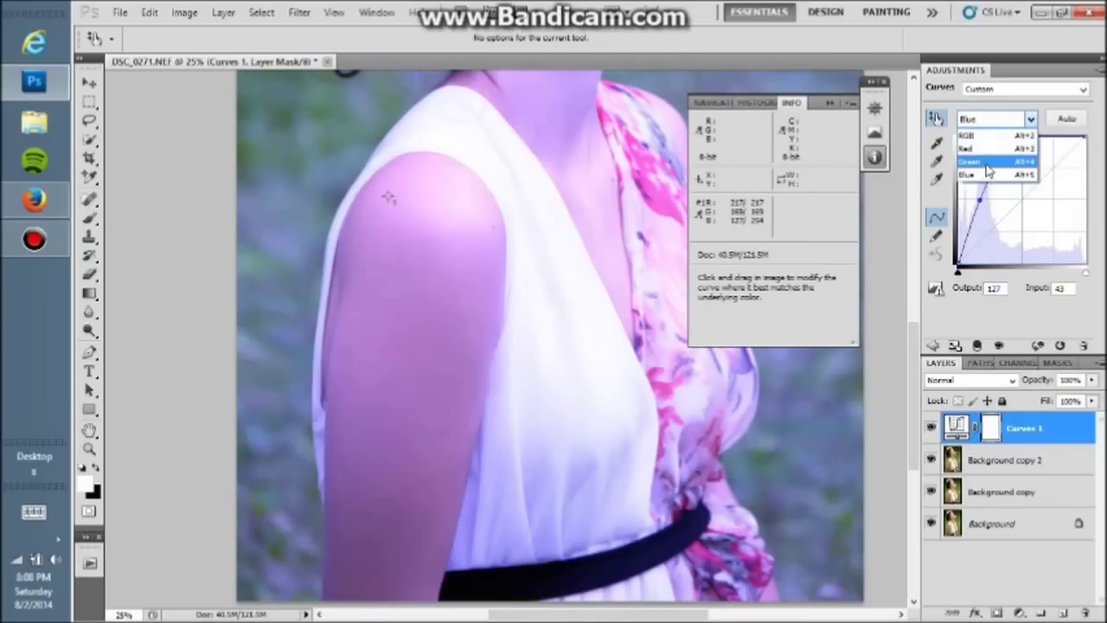
click(986, 158)
text(150)
key(Return)
click(996, 119)
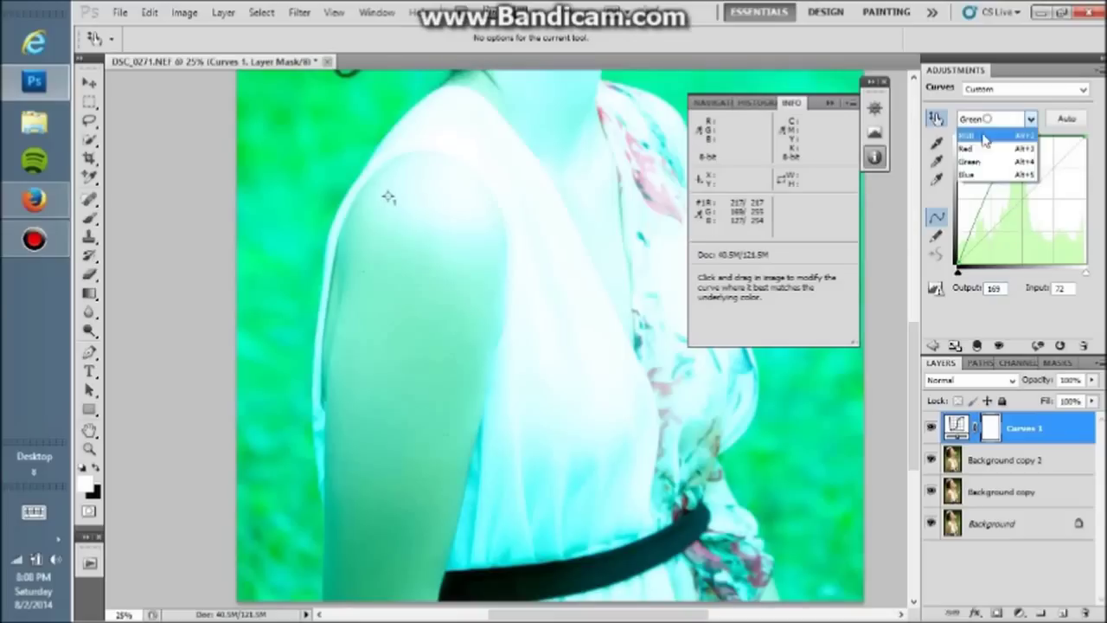
click(986, 138)
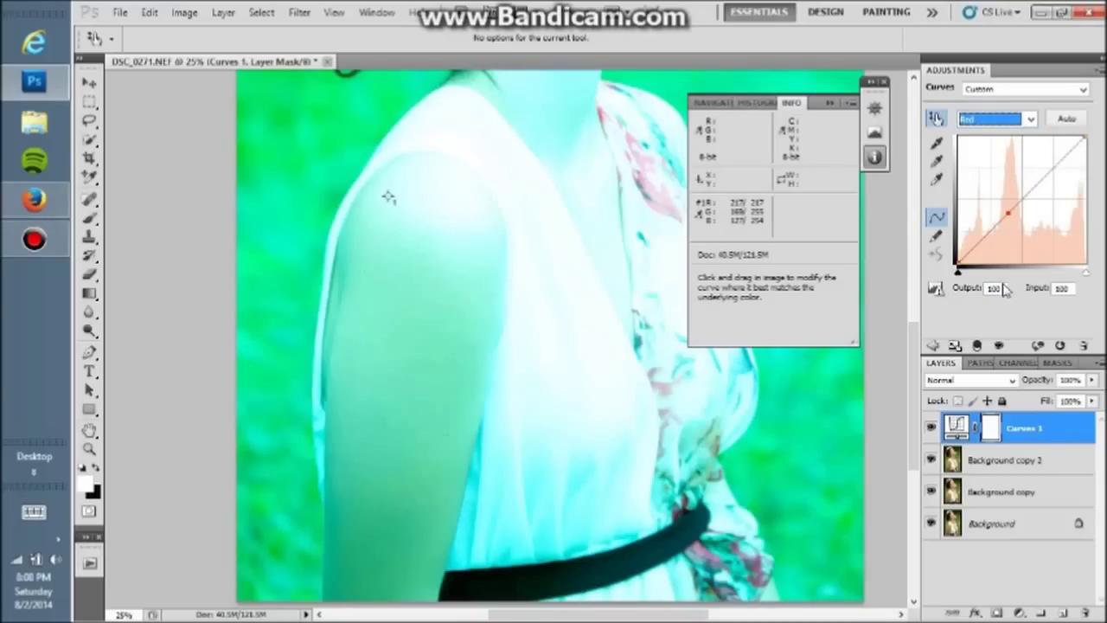
double_click(999, 288)
text(215)
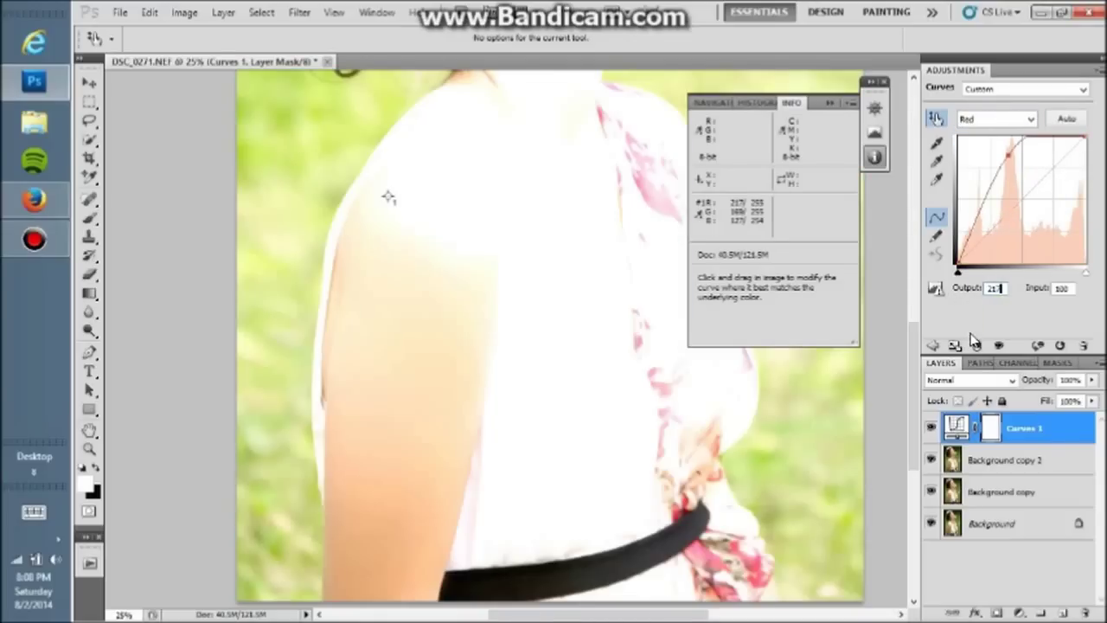
key(ctrl+i)
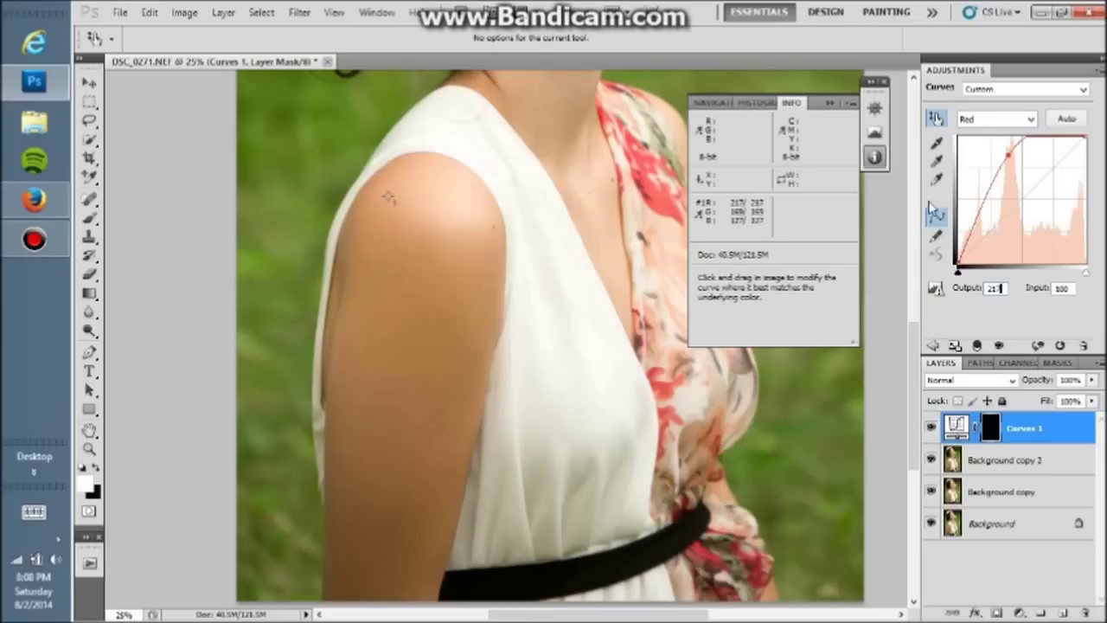
Step: Paint the adjustment onto the arm, lower layer opacity, and shrink the brush to 150
scroll(545, 328, down, 3)
key(b)
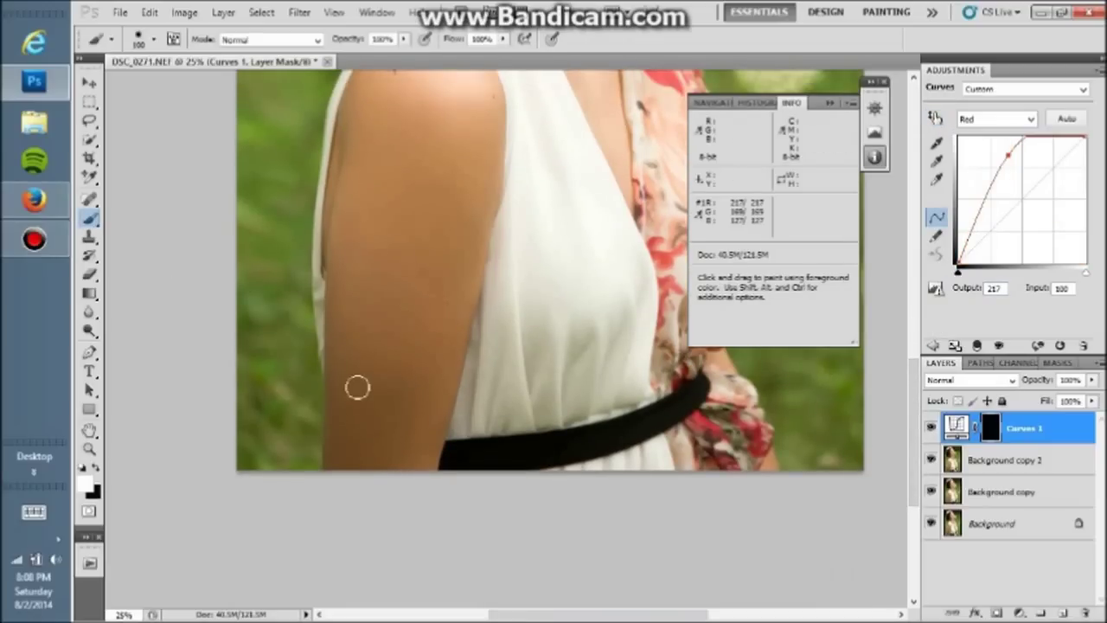
drag(394, 275, 381, 399)
drag(1039, 380, 962, 381)
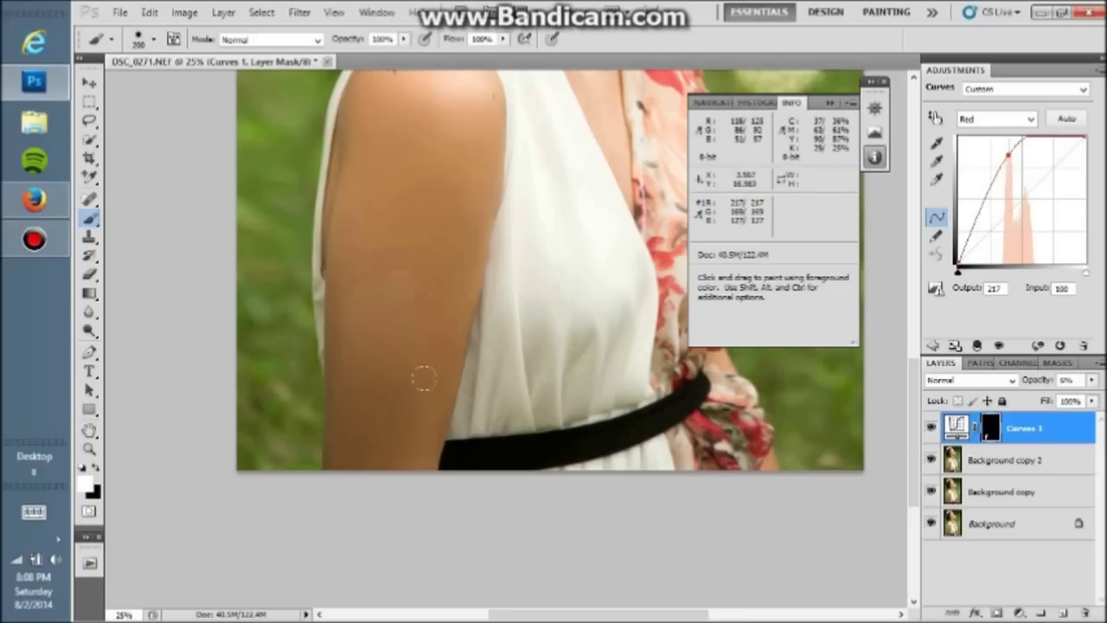
key(bracketleft)
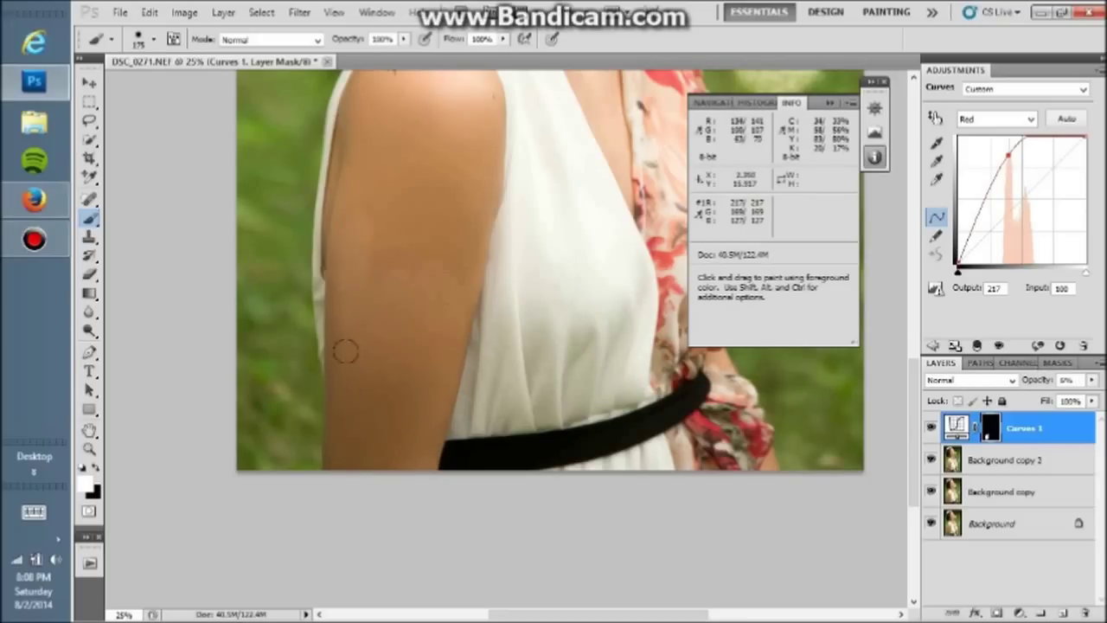
key(ctrl+i)
key(bracketleft)
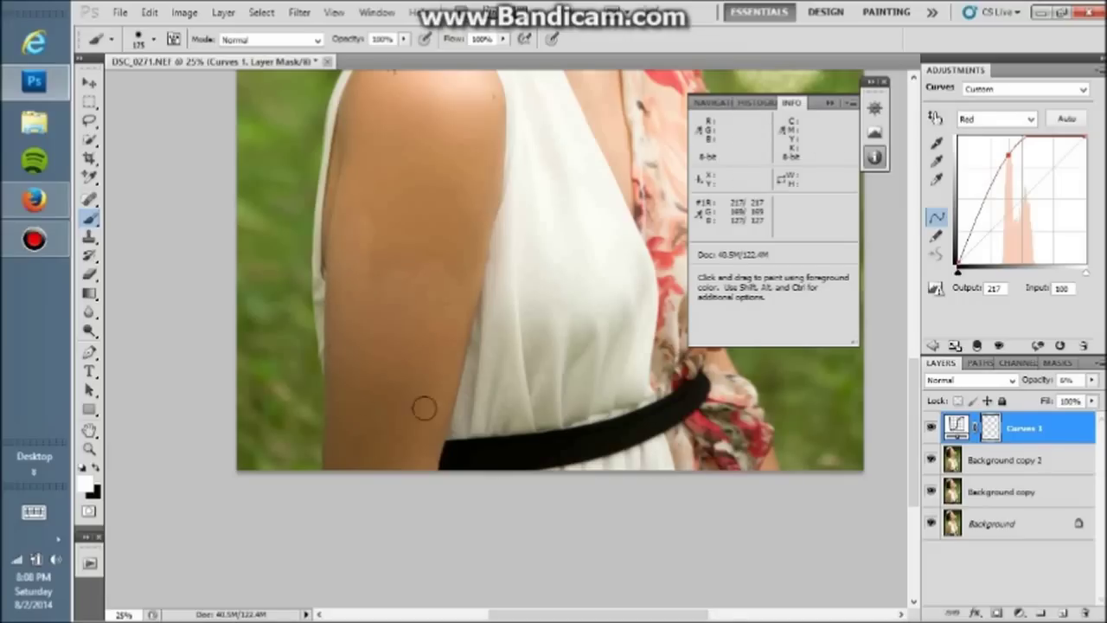
key(ctrl+i)
Step: With a 400 brush at 42% strength, clear the mask and repaint the upper arm
scroll(424, 121, up, 3)
key(4)
key(2)
right_click(371, 336)
key(Return)
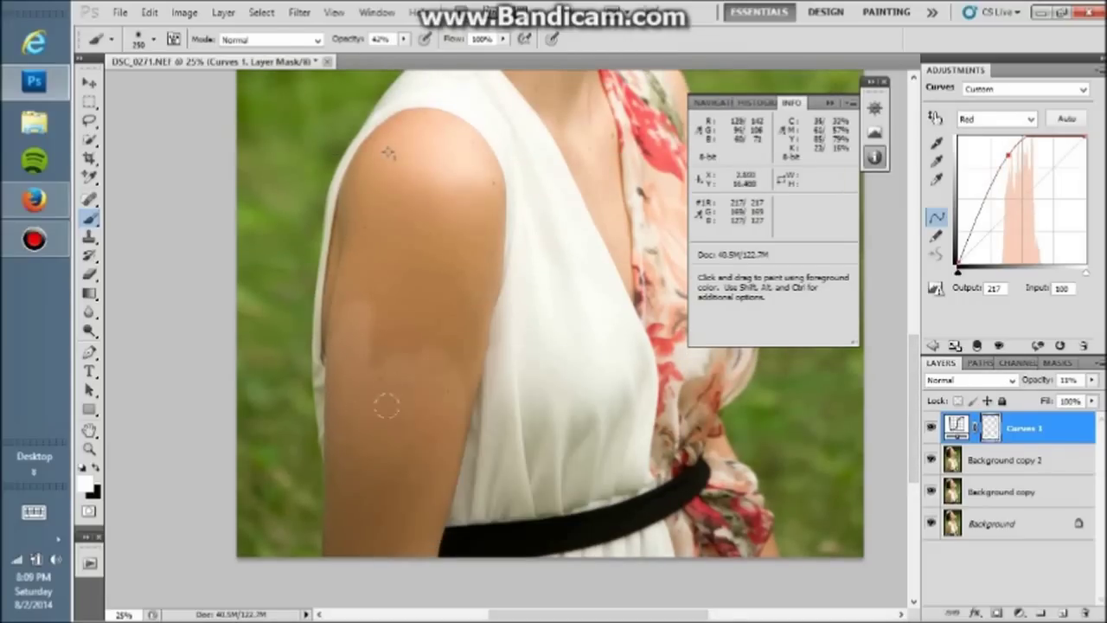
drag(357, 344, 353, 330)
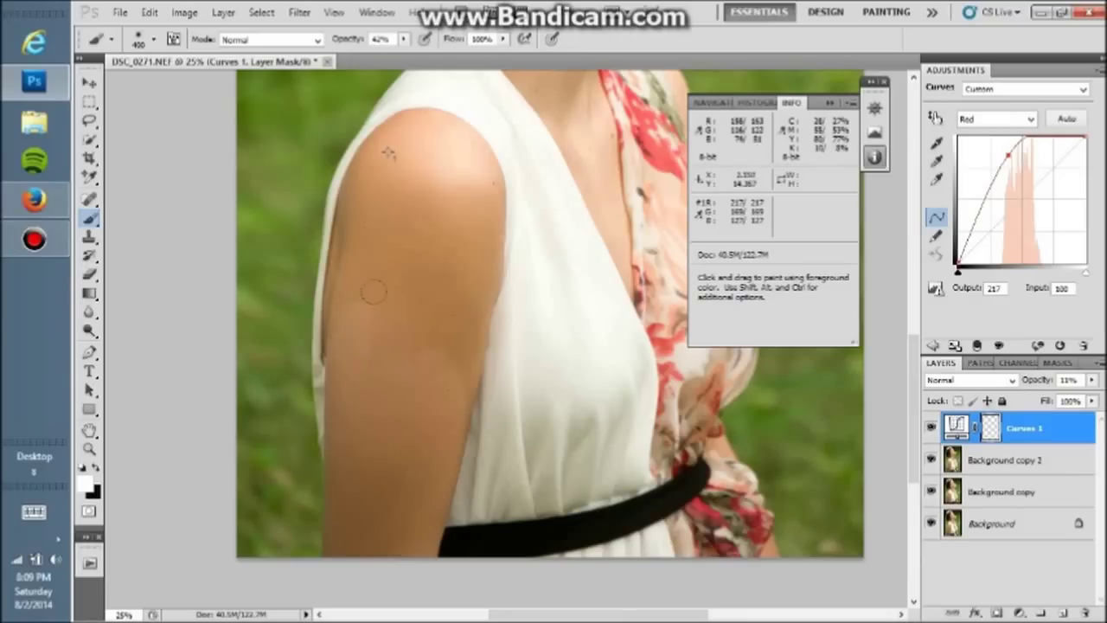
key(ctrl+i)
mouse_move(447, 237)
mouse_down()
mouse_move(405, 353)
mouse_move(366, 334)
mouse_move(346, 173)
mouse_up()
drag(354, 222, 377, 352)
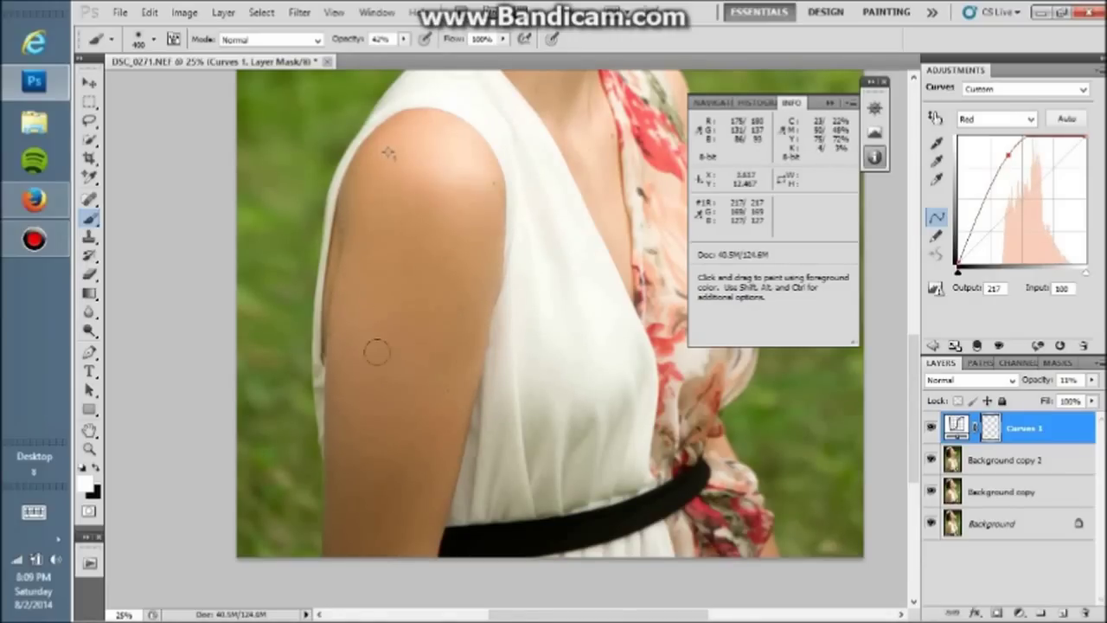
click(361, 40)
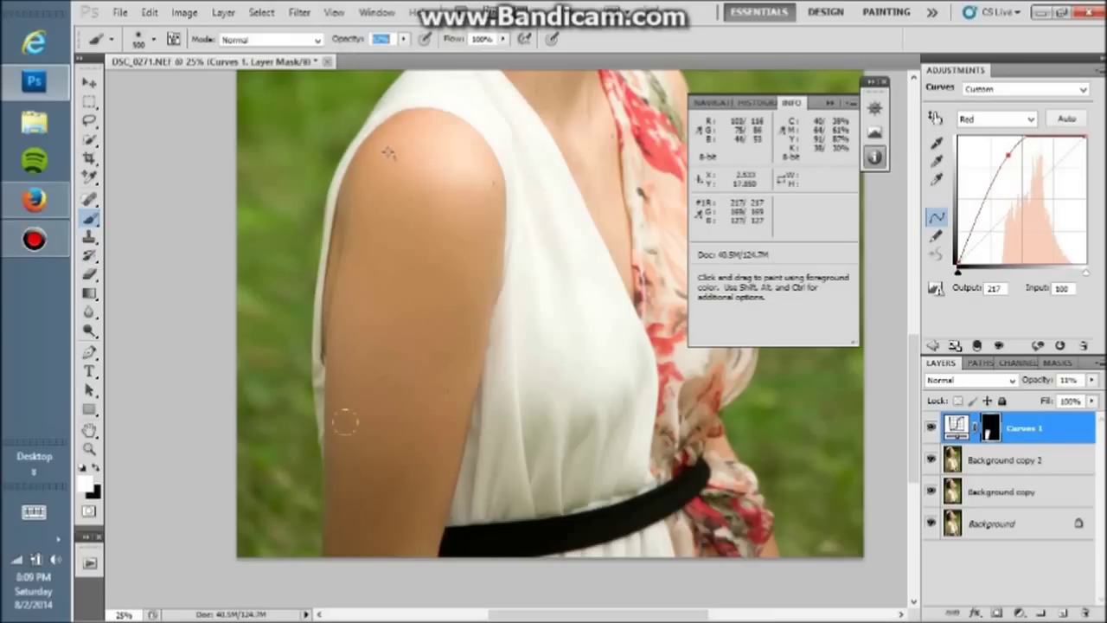
Step: Fit the portrait on screen and duplicate Curves 1 as Curves 1 copy
key(z)
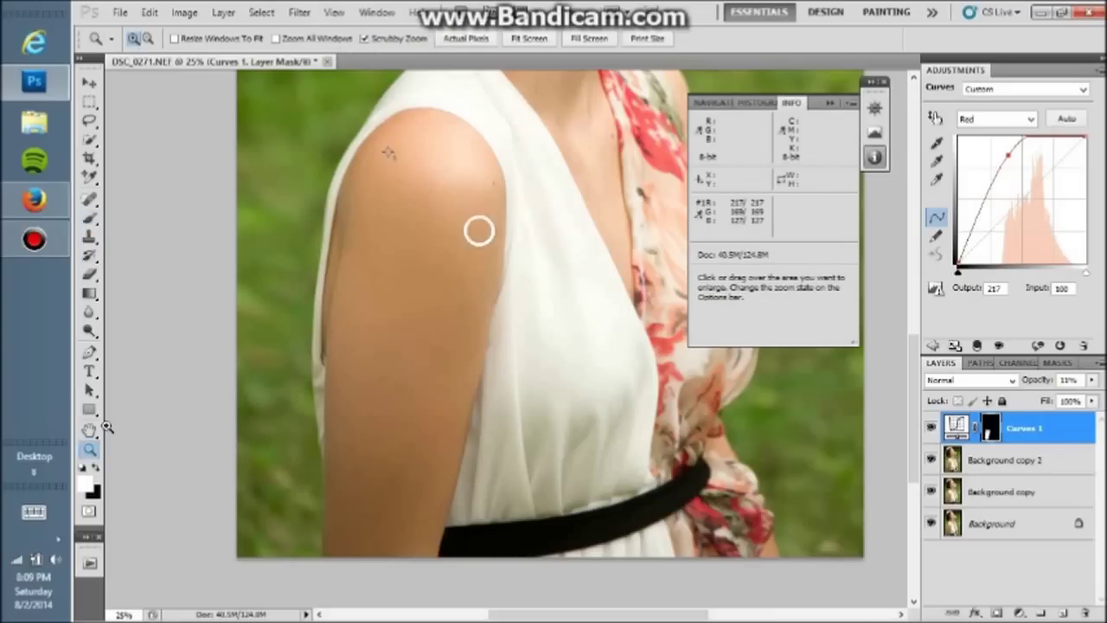
right_click(507, 270)
click(527, 276)
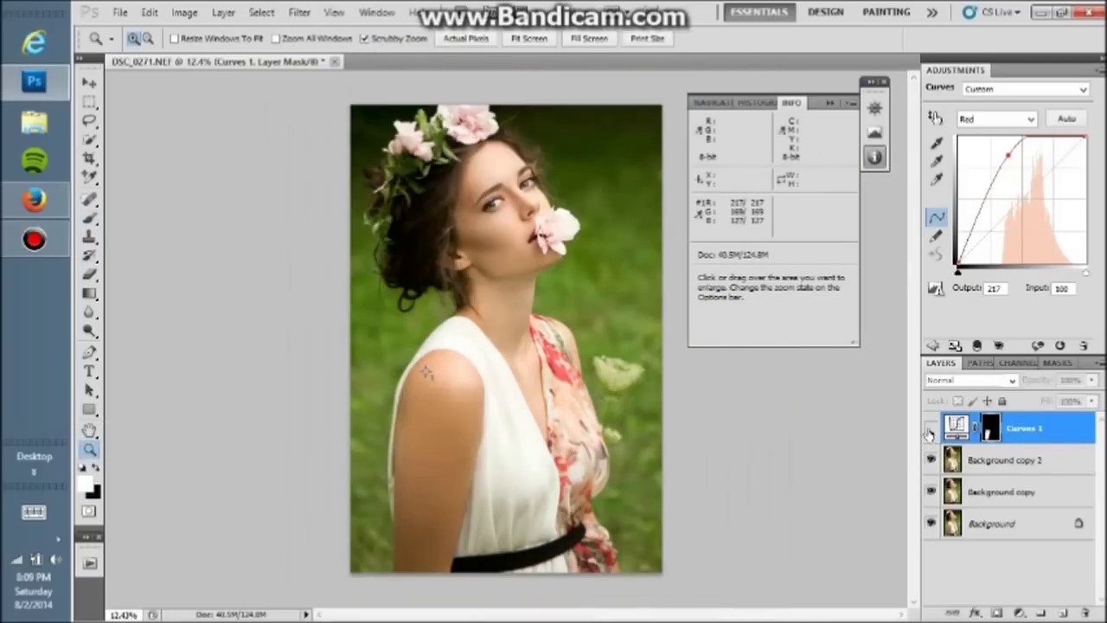
drag(1052, 444, 1064, 611)
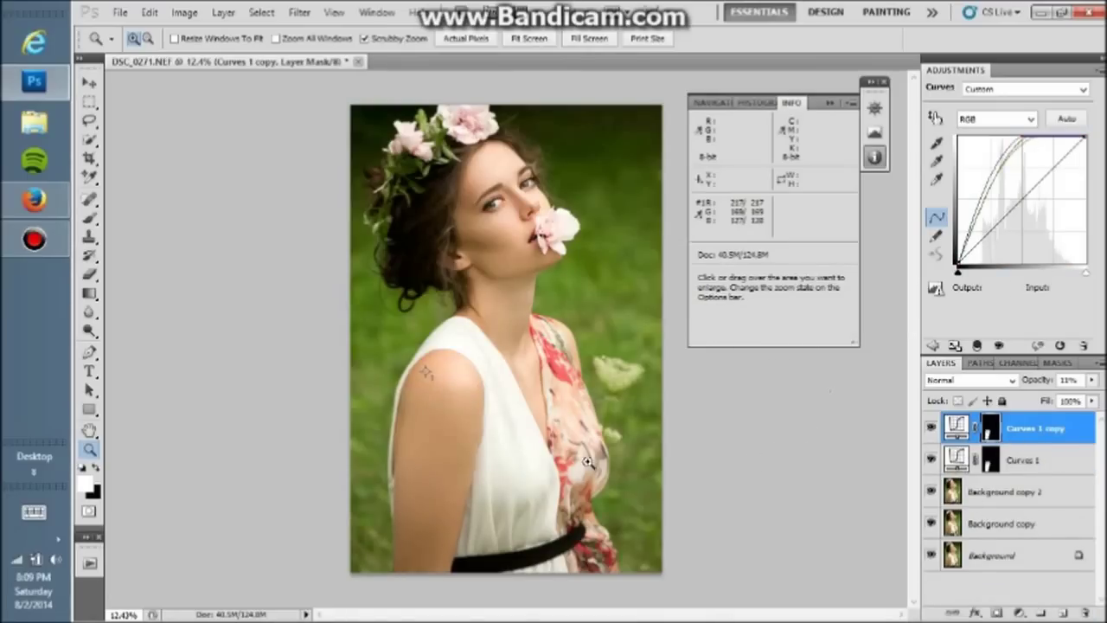
Step: Reset colours to black and white and paint black over the lower arm on the copy's mask
key(b)
click(96, 467)
key(bracketright)
key(bracketright)
key(0)
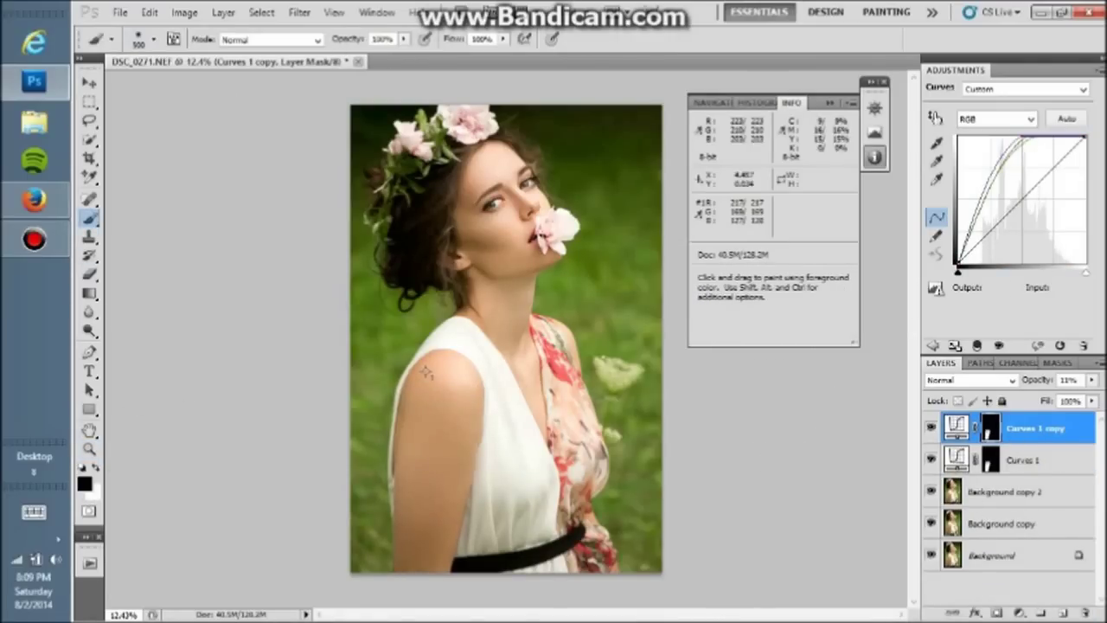
drag(436, 514, 421, 519)
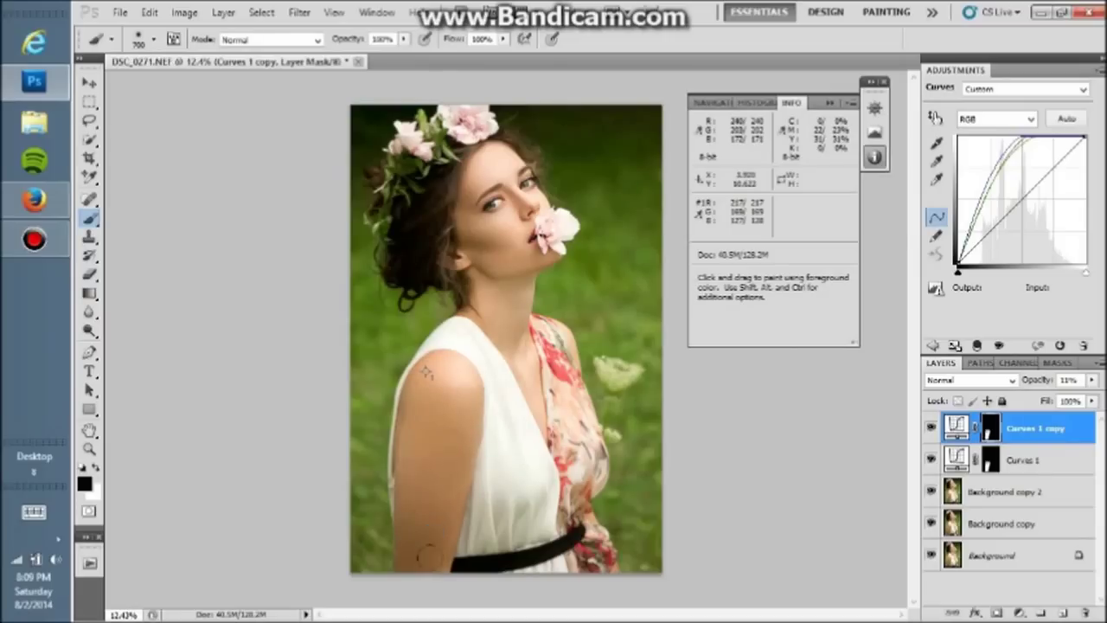
key(bracketright)
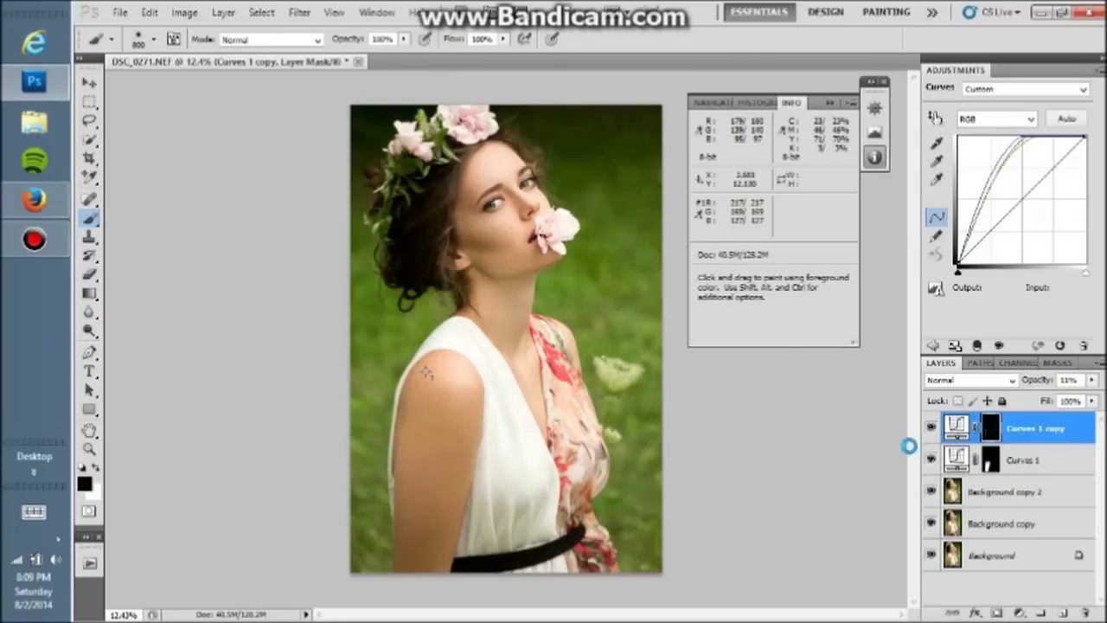
Step: Switch to white with a 250 brush, set Curves 1 copy opacity to 13%, lower brush opacity
key(x)
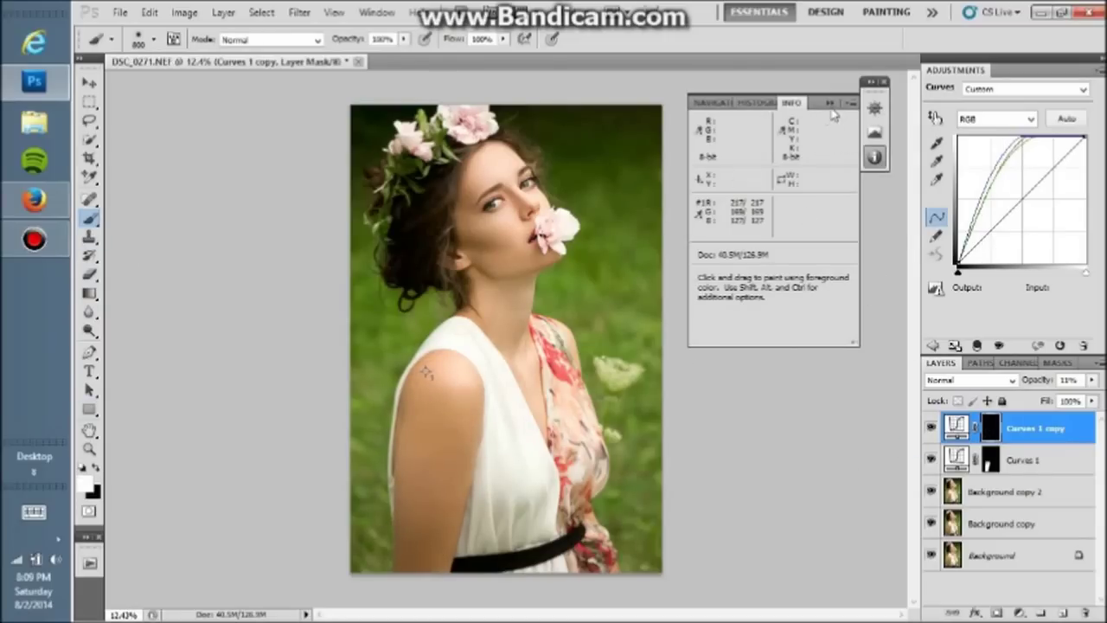
click(875, 157)
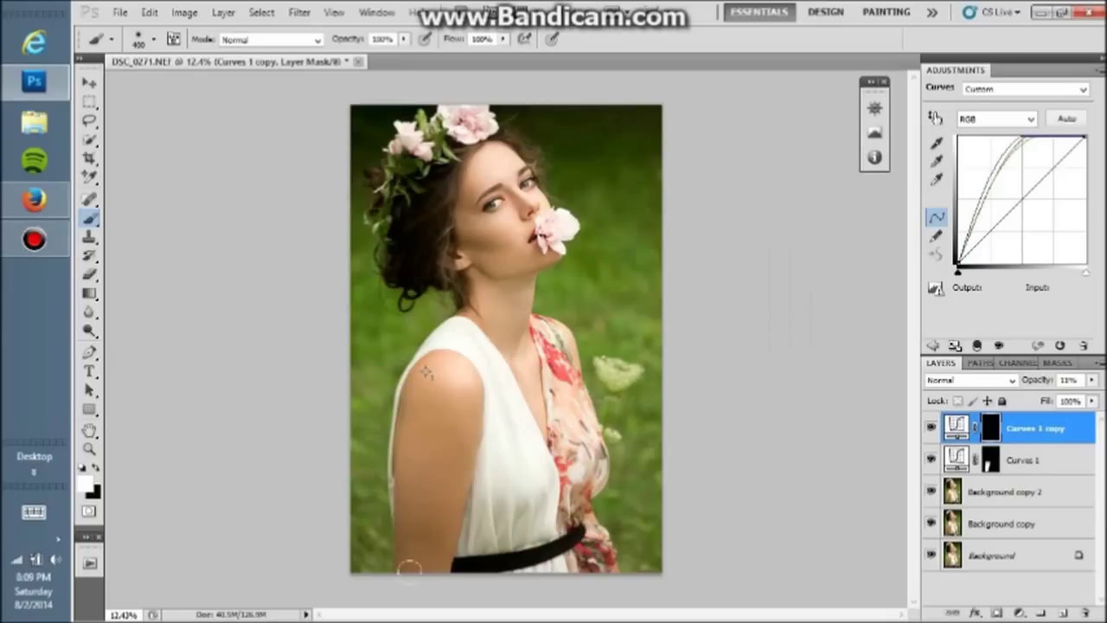
key(bracketleft)
key(bracketleft)
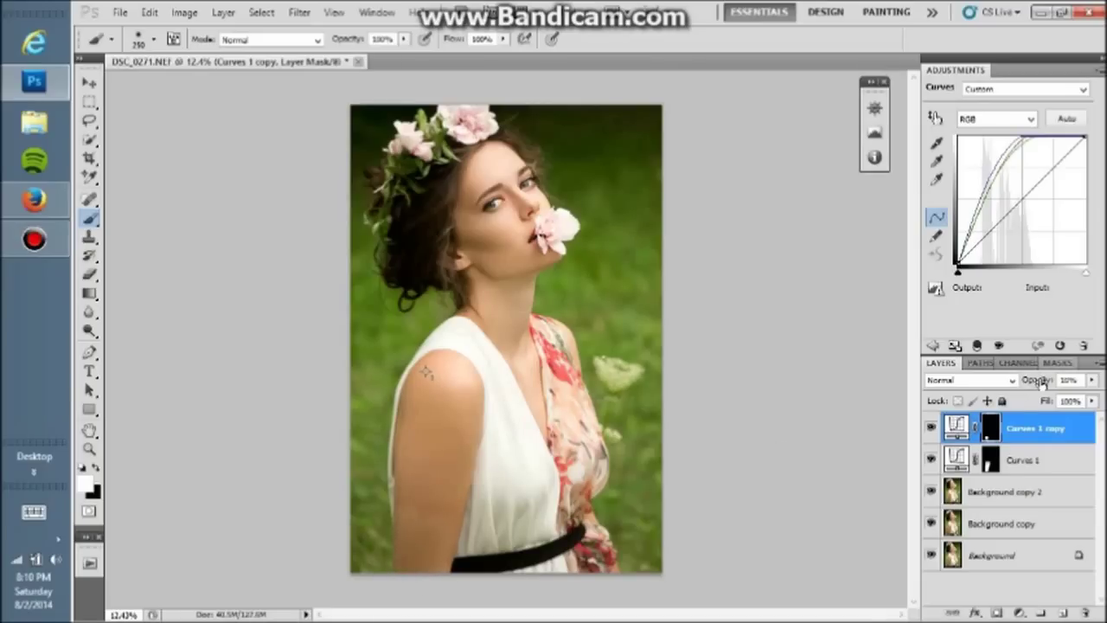
drag(1038, 382, 1040, 382)
drag(346, 41, 333, 48)
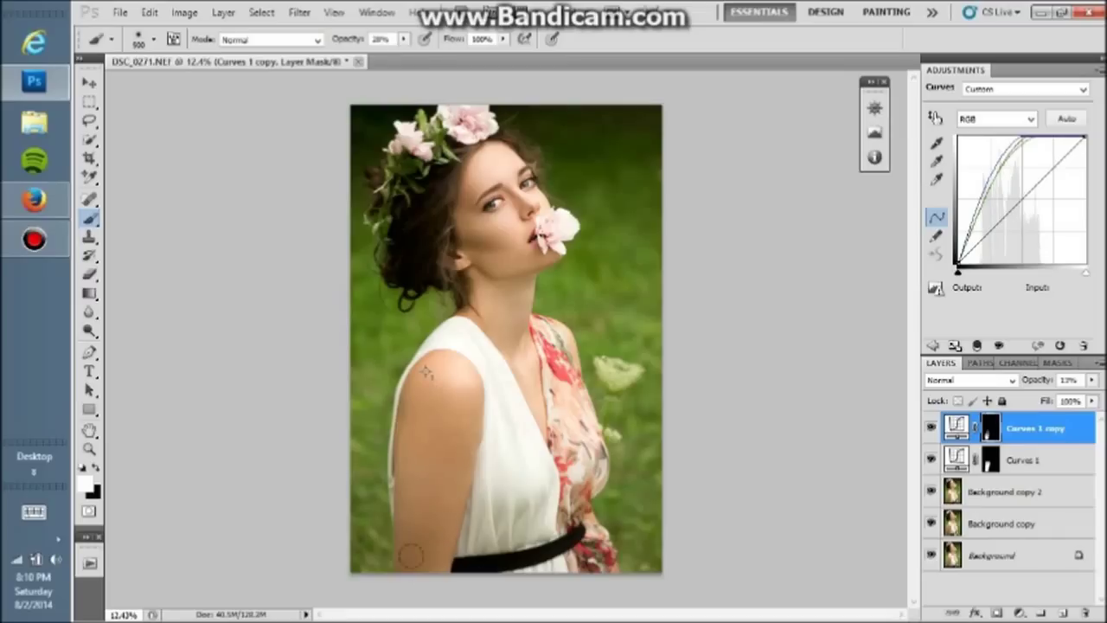
click(931, 430)
Step: Inspect the Curves 1 copy and Curves 1 masks with the red mask overlay
click(931, 429)
click(931, 430)
click(931, 429)
key(backslash)
key(x)
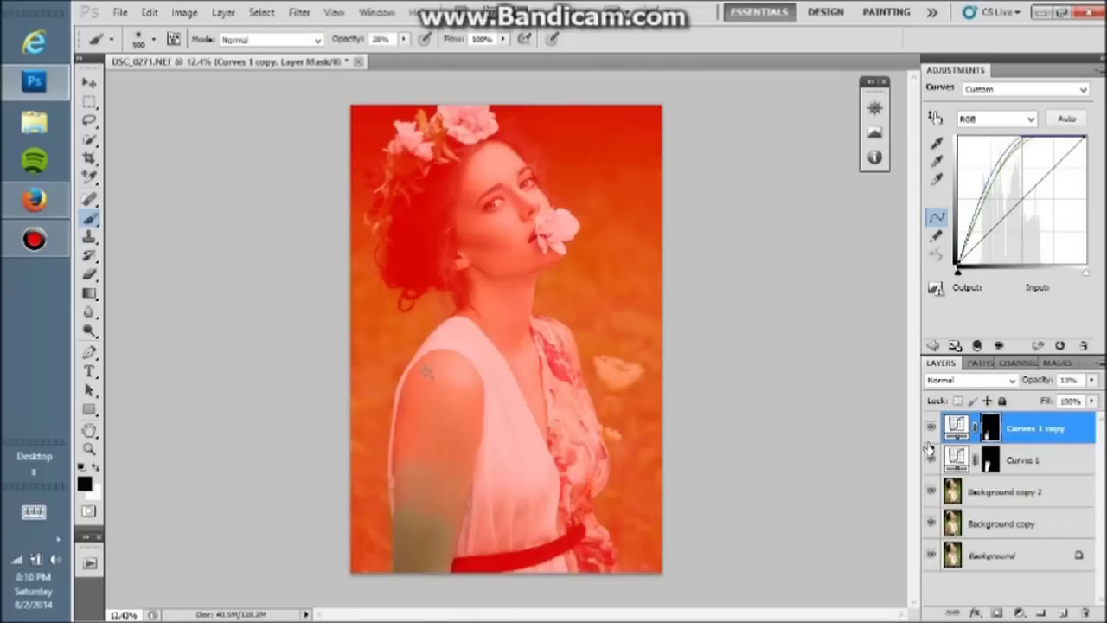
key(0)
key(bracketleft)
click(989, 460)
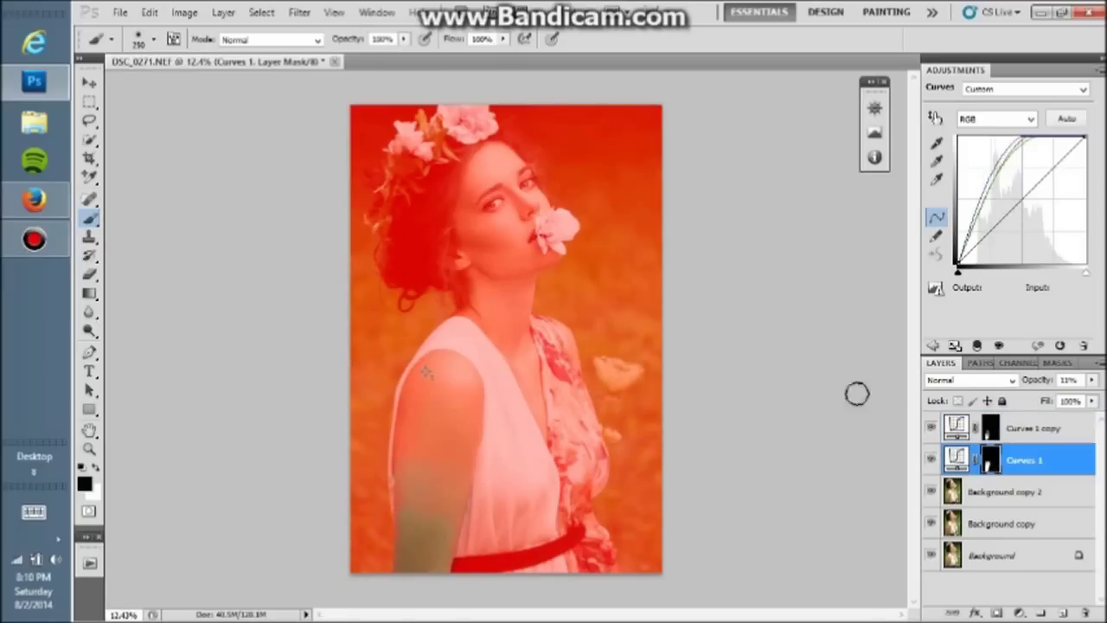
key(backslash)
key(x)
Step: Toggle Curves 1 copy on and off for a before/after comparison
click(991, 428)
click(932, 429)
click(932, 429)
click(932, 429)
click(932, 430)
click(931, 429)
click(932, 429)
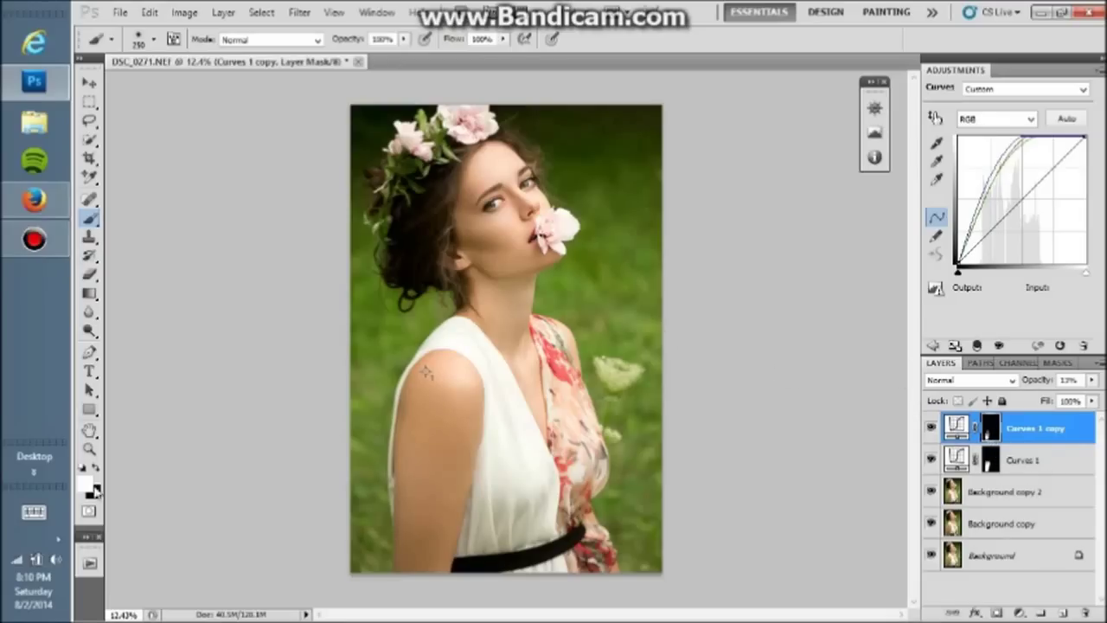
Step: Zoom in on the woman's face
click(89, 176)
click(875, 156)
key(z)
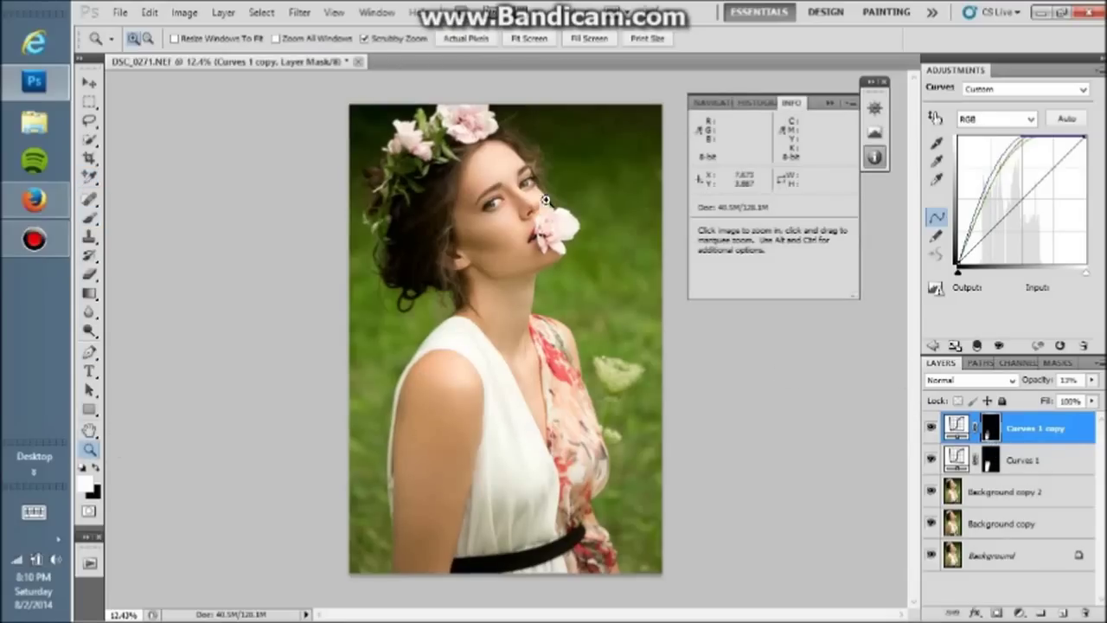
drag(545, 200, 883, 435)
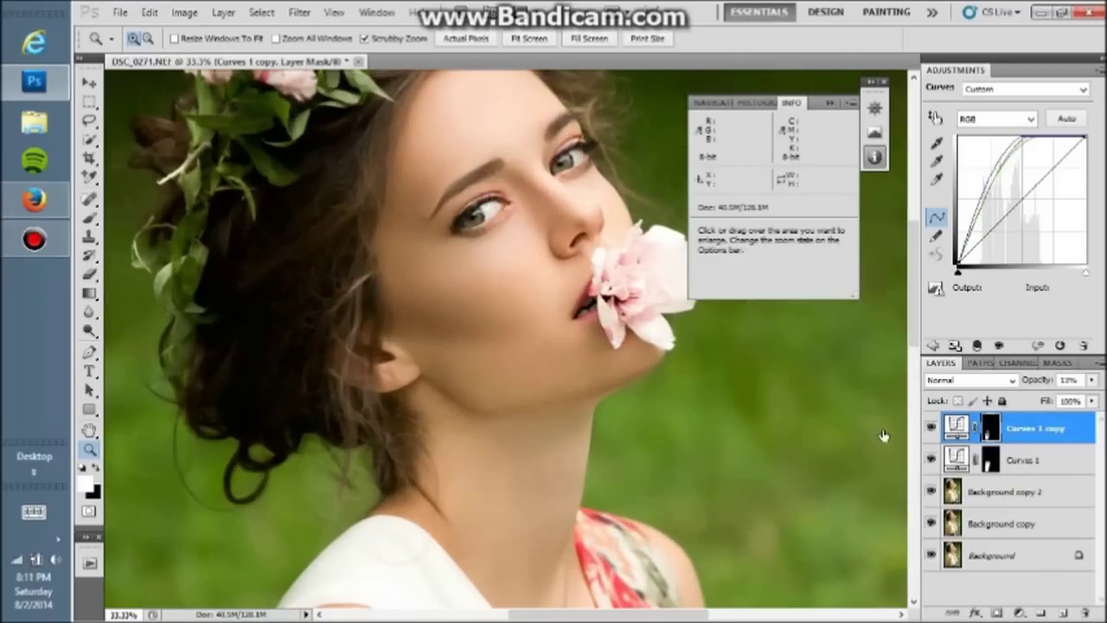
click(500, 309)
key(s)
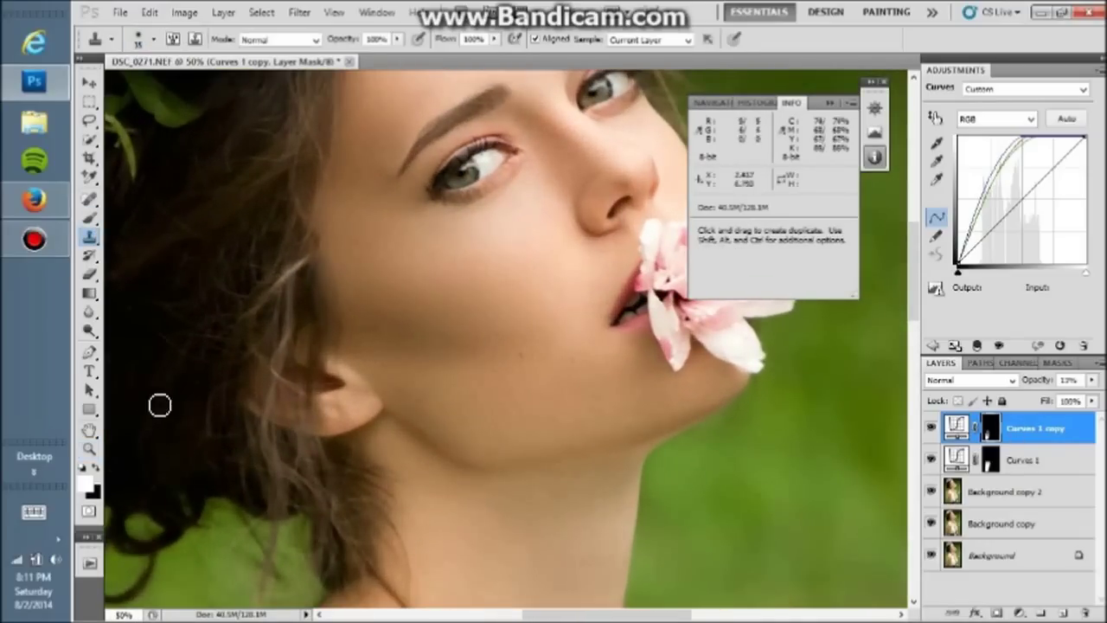
drag(344, 43, 277, 47)
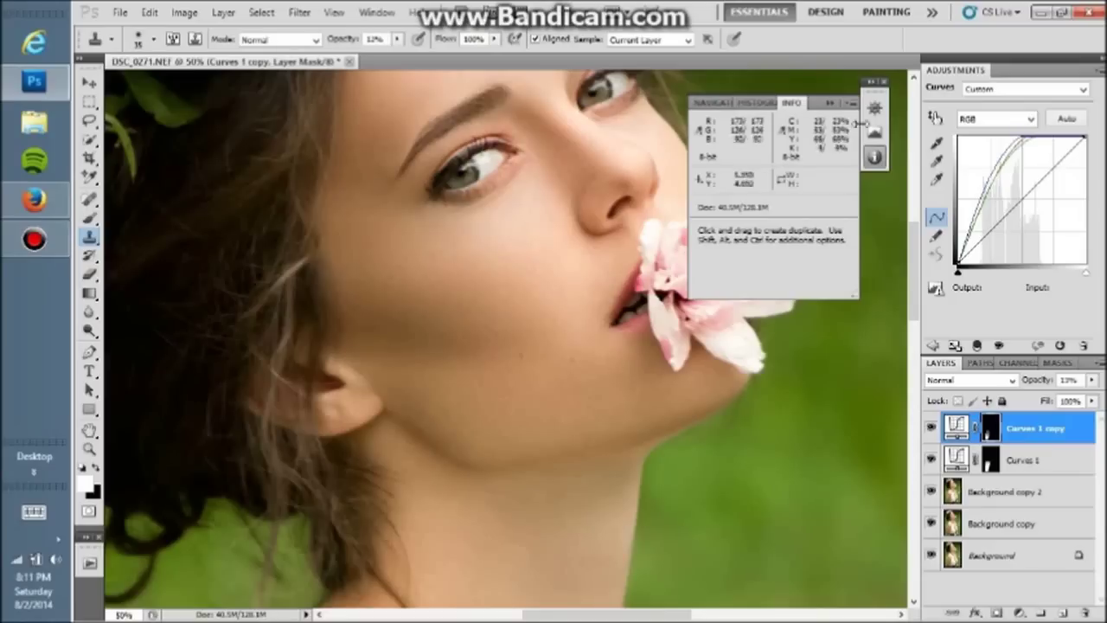
click(978, 425)
click(467, 284)
click(606, 254)
key(b)
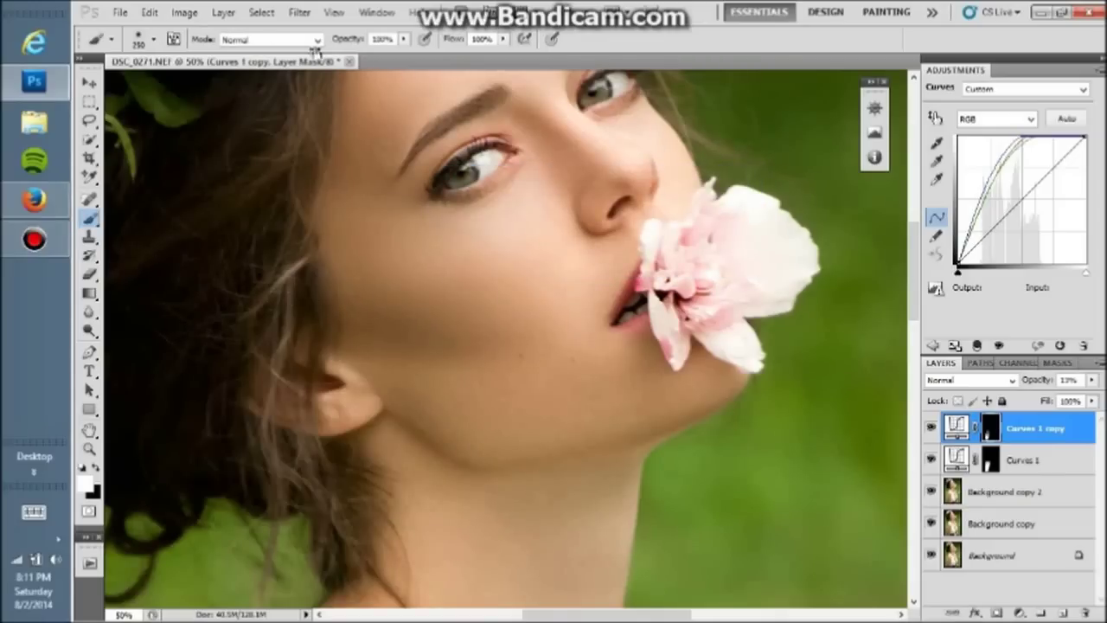
drag(344, 45, 365, 66)
click(90, 449)
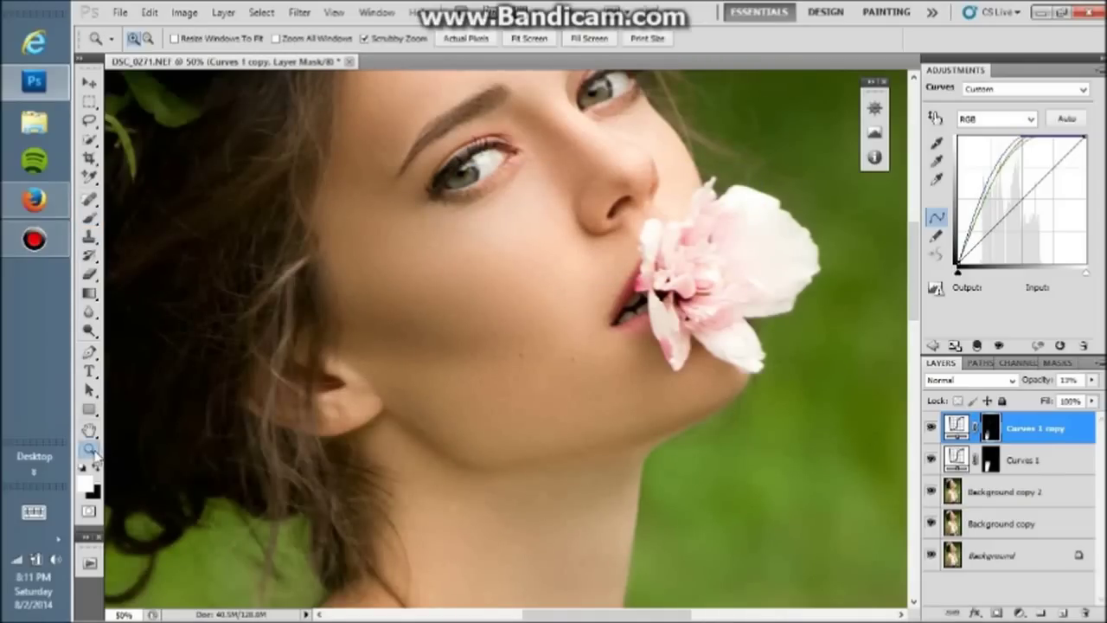
drag(519, 240, 444, 231)
click(443, 232)
key(b)
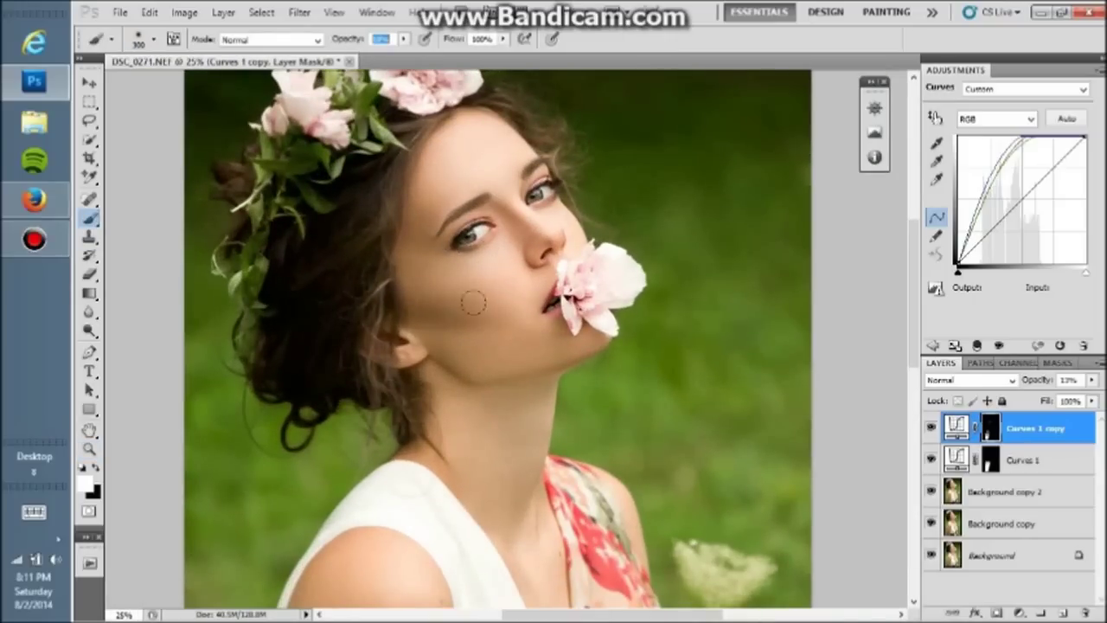
key(bracketleft)
key(bracketleft)
key(bracketleft)
key(bracketleft)
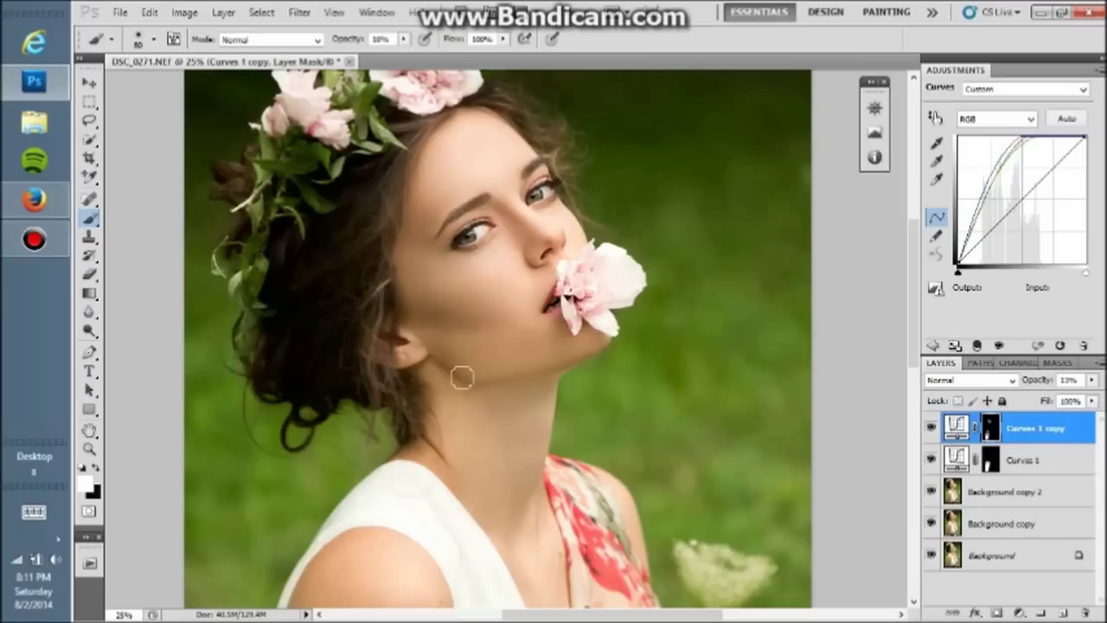
click(89, 448)
right_click(450, 164)
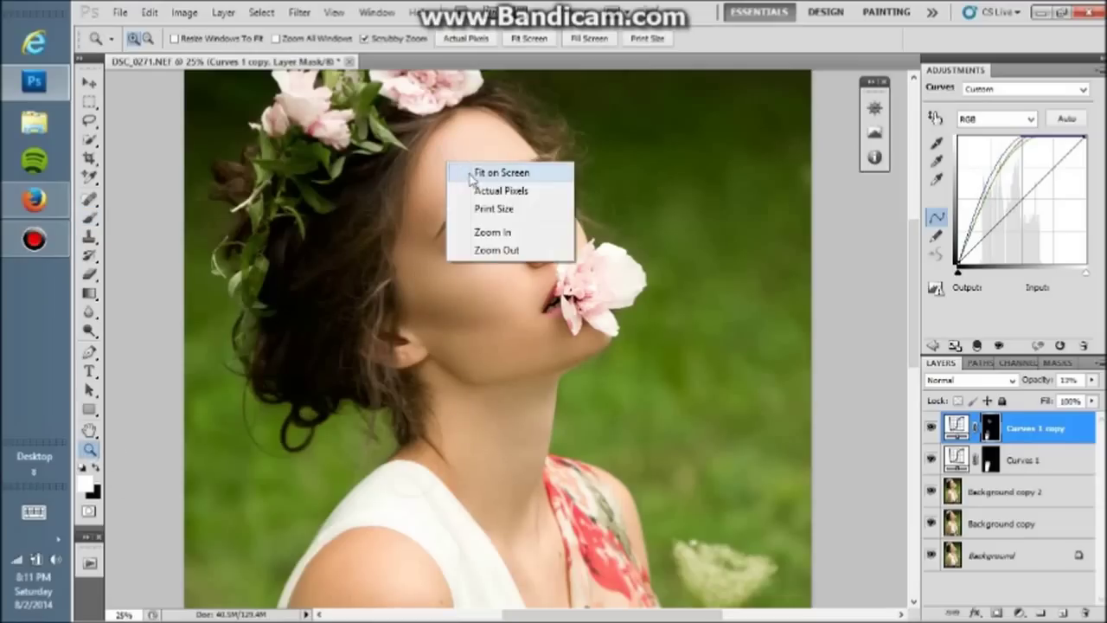
click(476, 172)
drag(561, 344, 755, 359)
Step: Add a Hue/Saturation adjustment layer targeting Reds
click(1021, 612)
click(989, 408)
key(ctrl+plus)
click(983, 119)
click(969, 149)
click(983, 118)
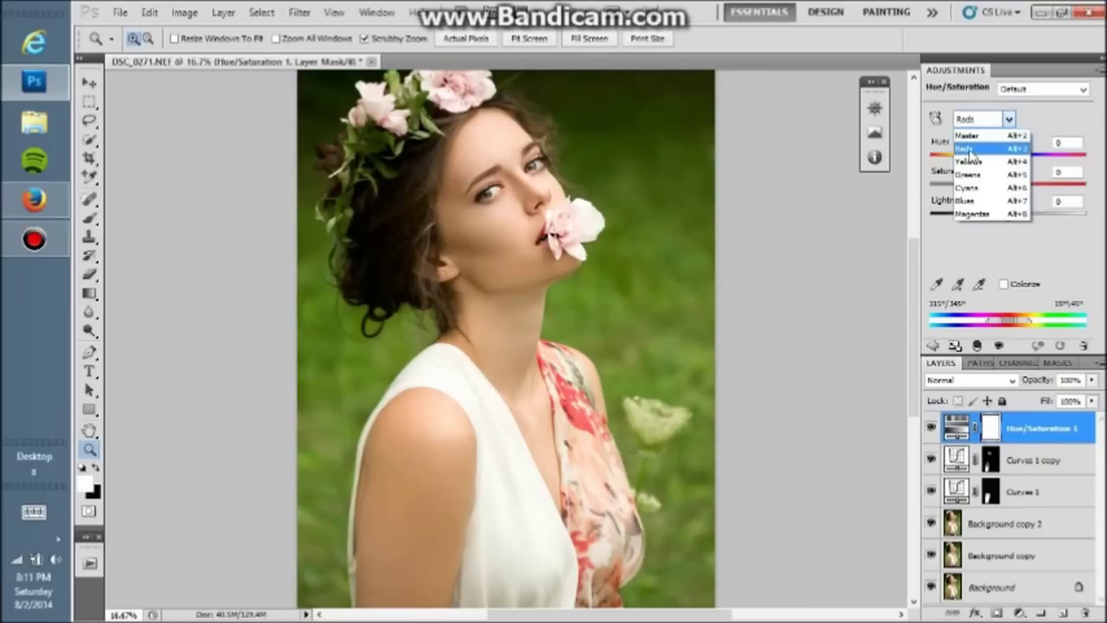
click(967, 149)
Step: Shift the reds' hue, extend the range toward orange, and compare it on and off
drag(1009, 157, 1031, 164)
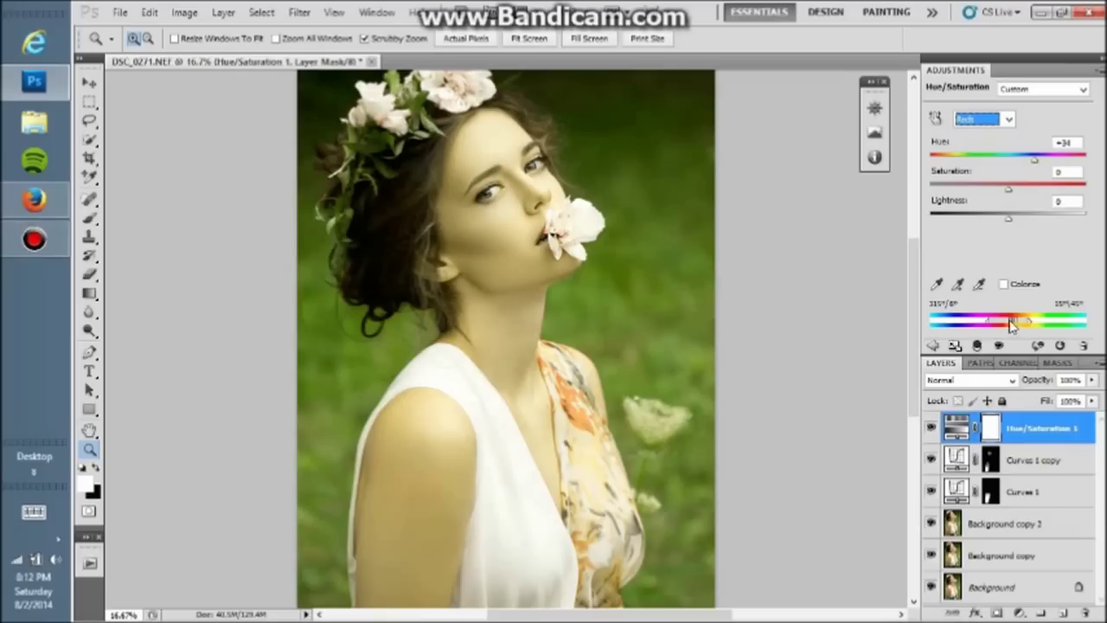
drag(1005, 323, 1032, 323)
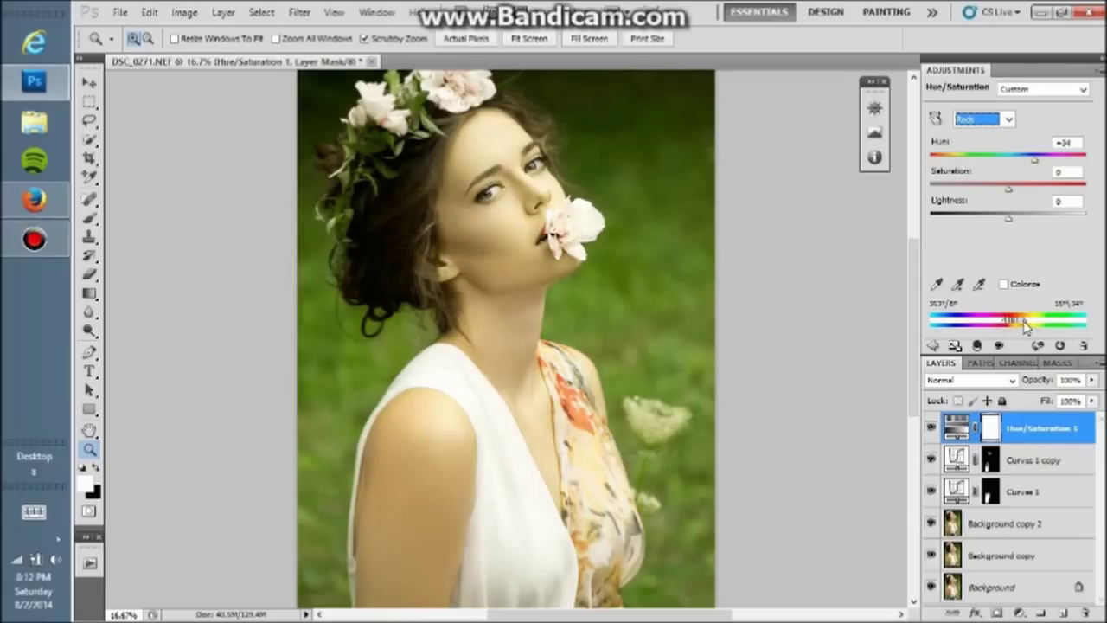
click(502, 179)
click(931, 428)
click(931, 429)
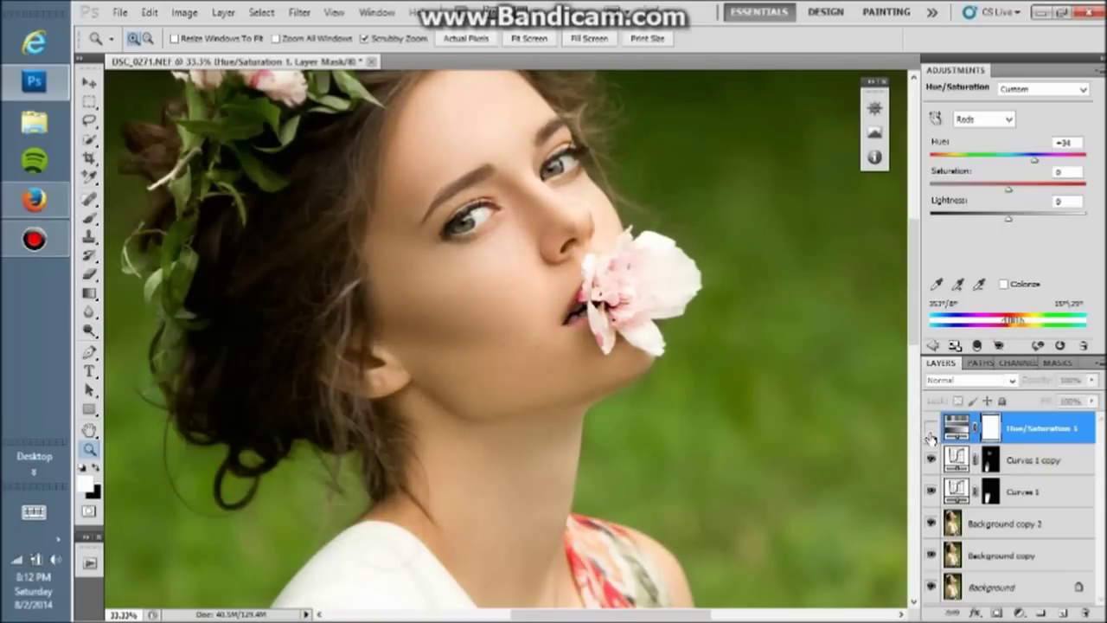
click(931, 429)
click(931, 430)
click(931, 430)
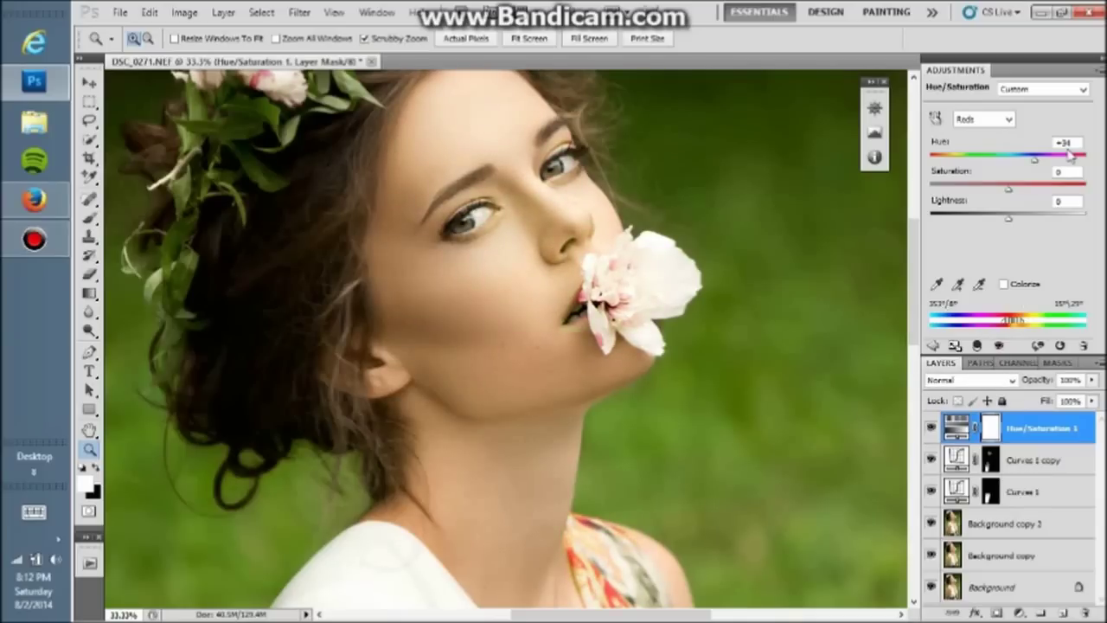
Step: Mask out the adjustment around the left eye and right eyelid with black
key(b)
key(x)
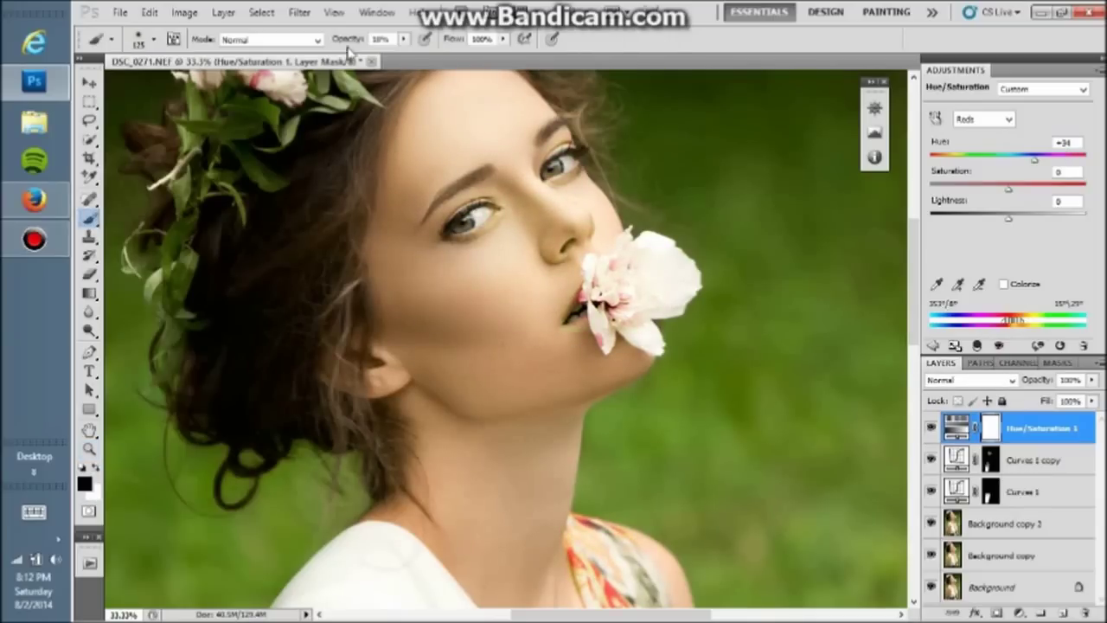
drag(485, 206, 488, 203)
drag(545, 156, 565, 158)
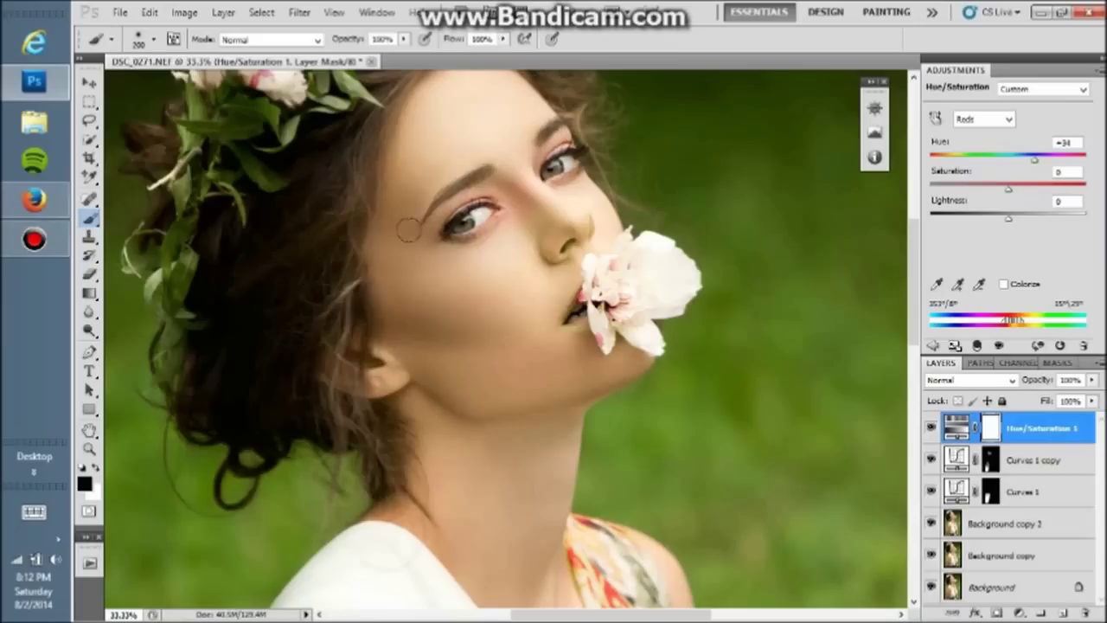
click(96, 468)
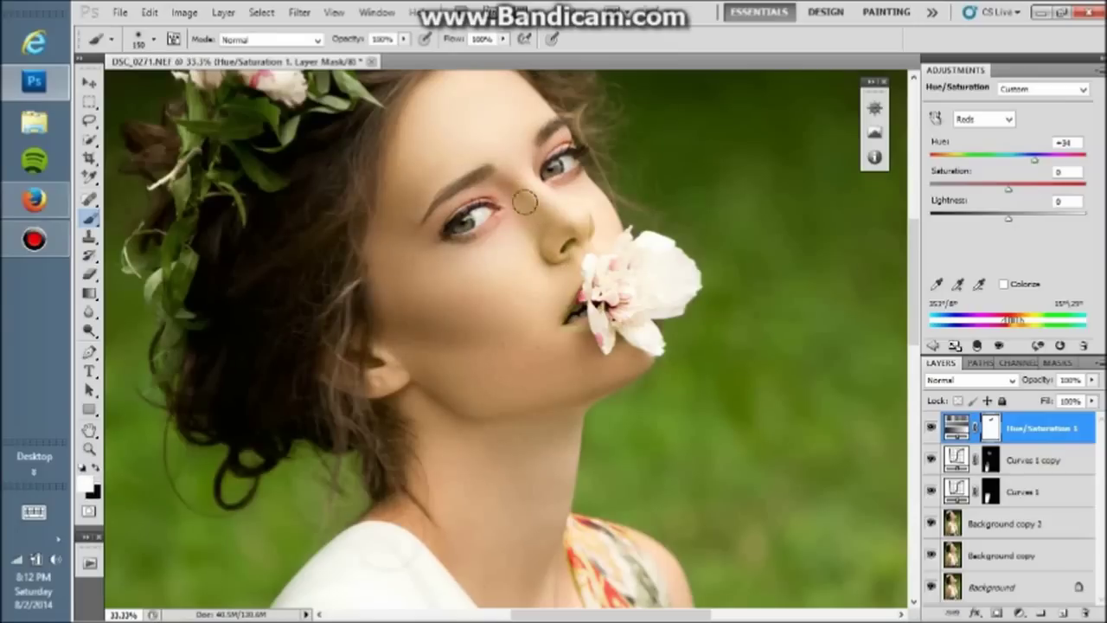
Step: Readjust the reds' hue and lower their saturation to about -9
drag(1035, 160, 1009, 163)
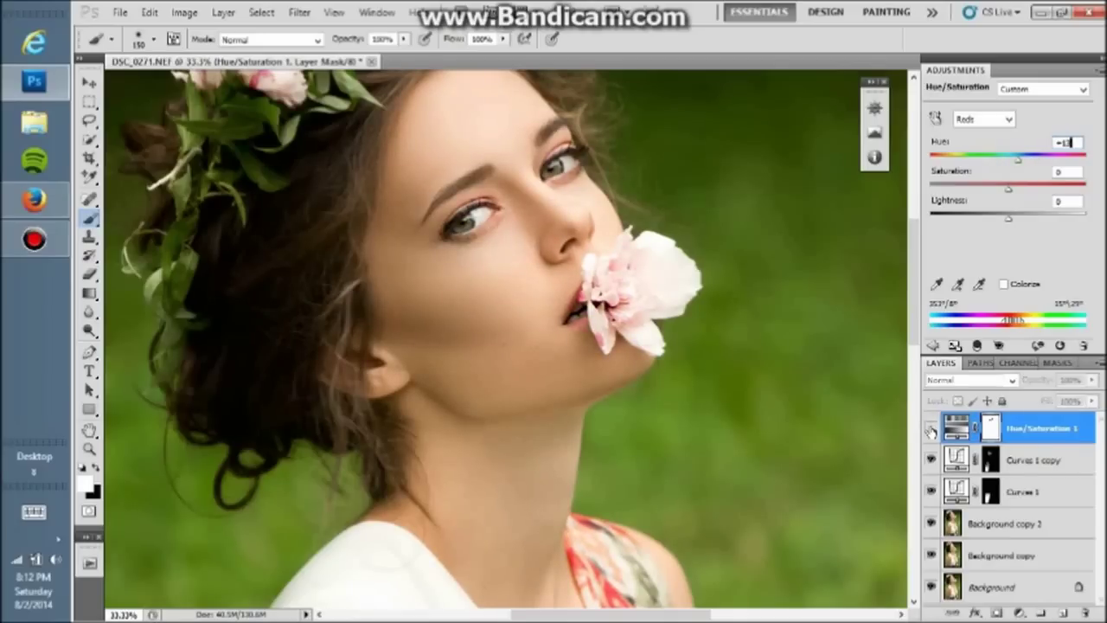
click(1008, 192)
mouse_move(1011, 197)
mouse_down()
mouse_move(996, 198)
mouse_move(991, 217)
mouse_move(1001, 196)
mouse_up()
click(1018, 161)
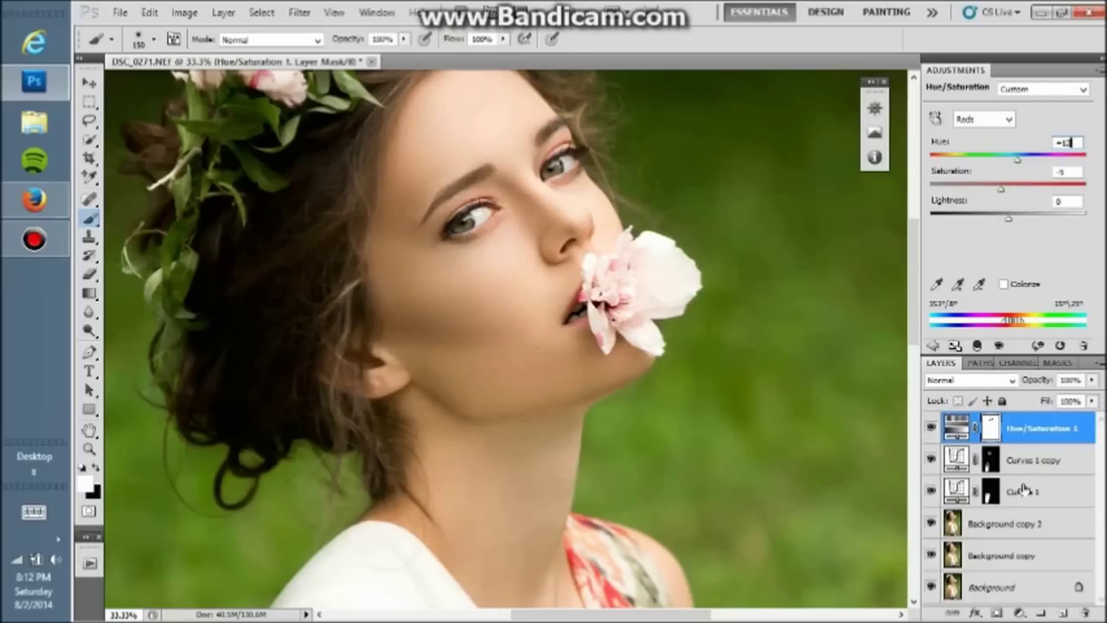
Step: Add a Hue/Saturation adjustment layer and retarget its colour range to the yellow tones
click(1020, 614)
click(996, 430)
click(984, 119)
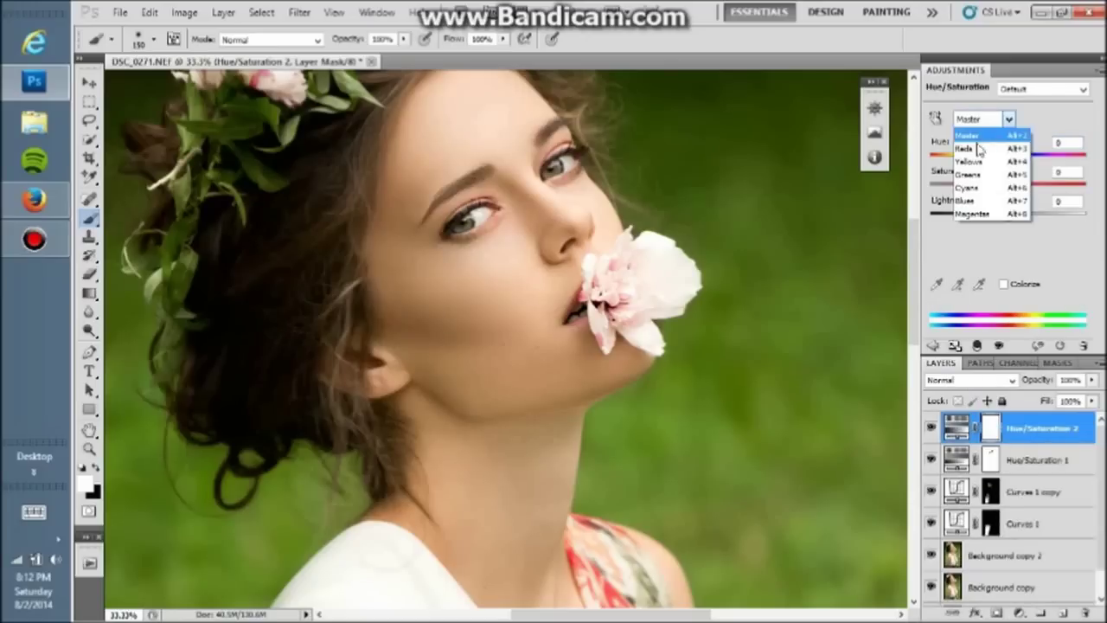
click(986, 144)
drag(1014, 163, 1057, 164)
click(1043, 164)
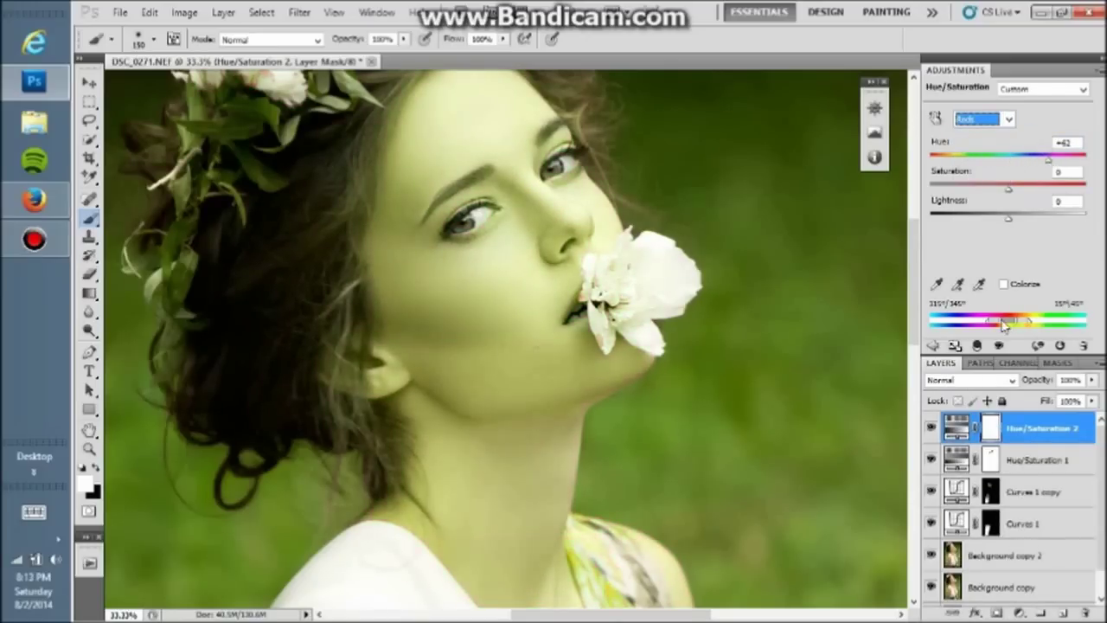
drag(989, 323, 1034, 322)
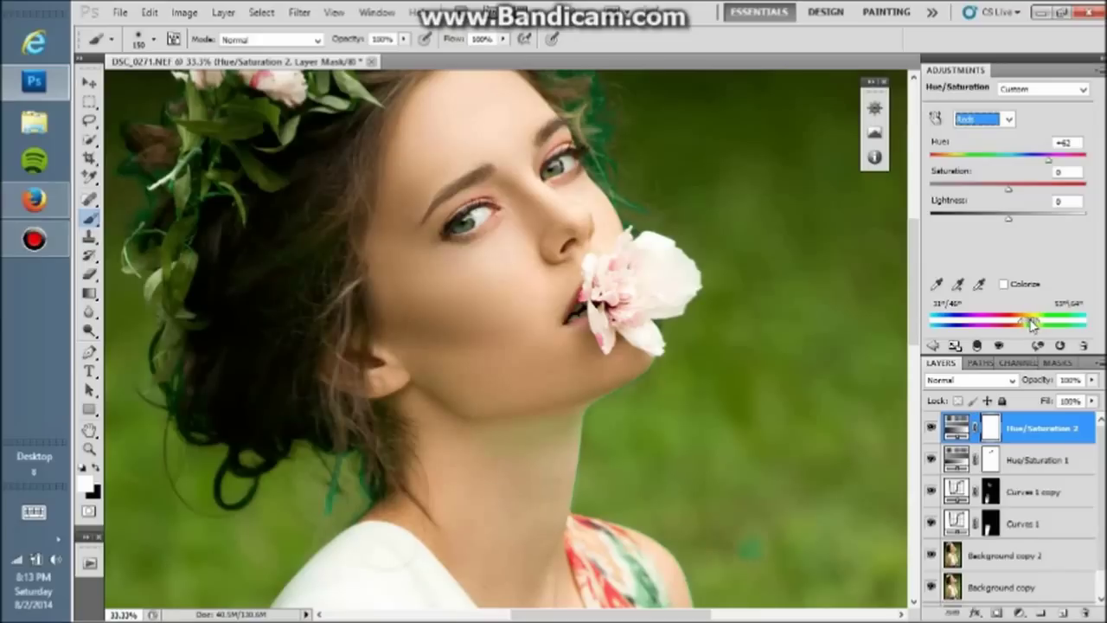
drag(1030, 322, 1025, 322)
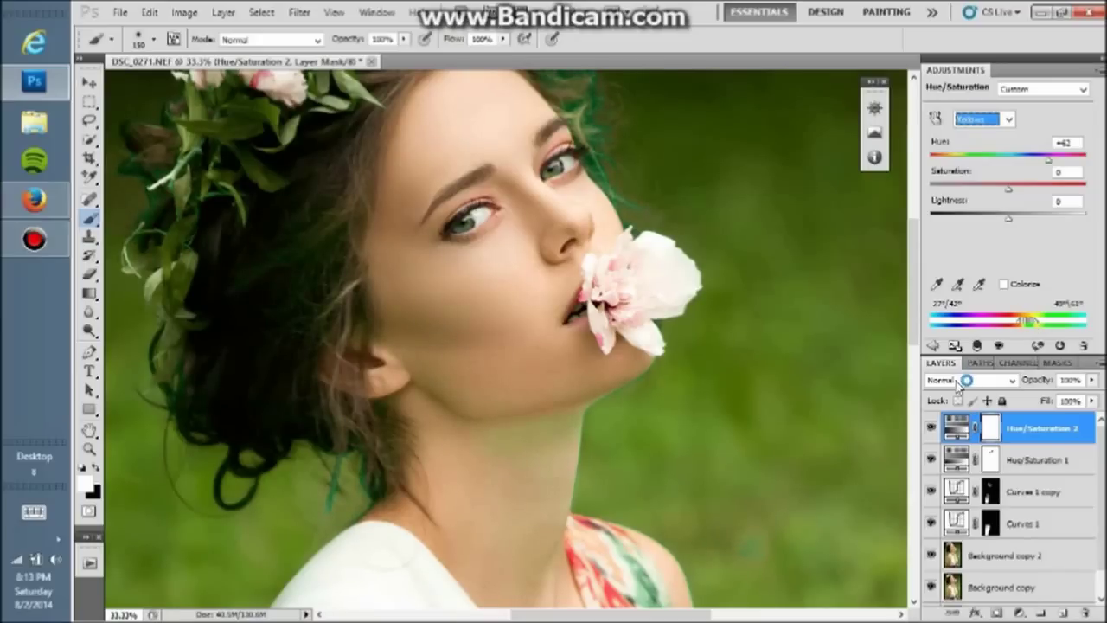
Step: Toggle the new layer to compare, then shift the yellows' hue toward red
click(932, 430)
click(932, 430)
click(931, 429)
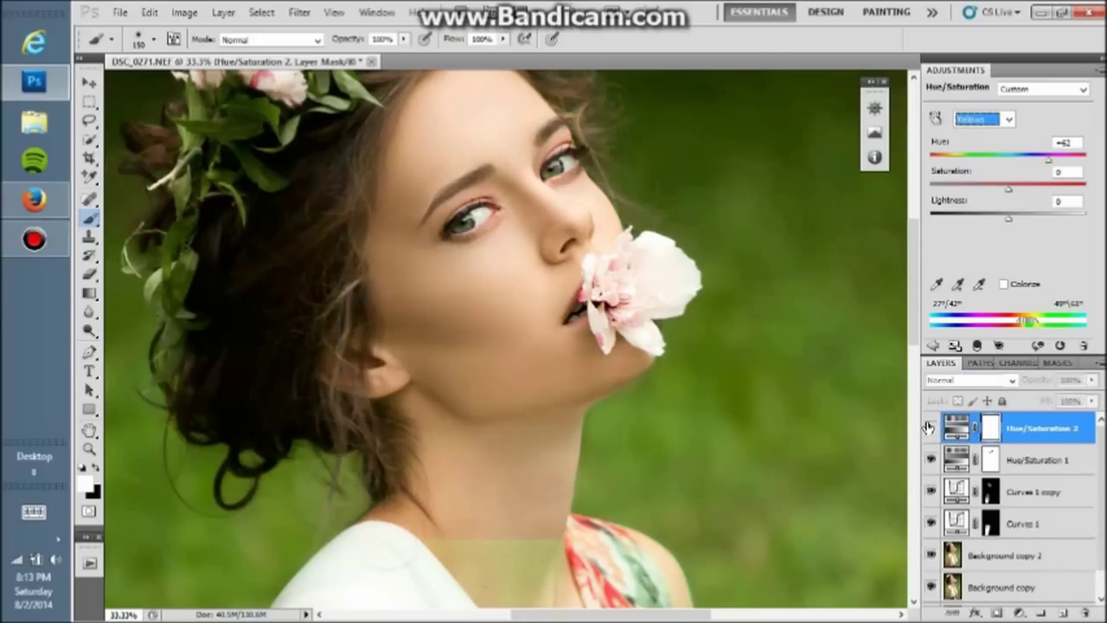
click(931, 430)
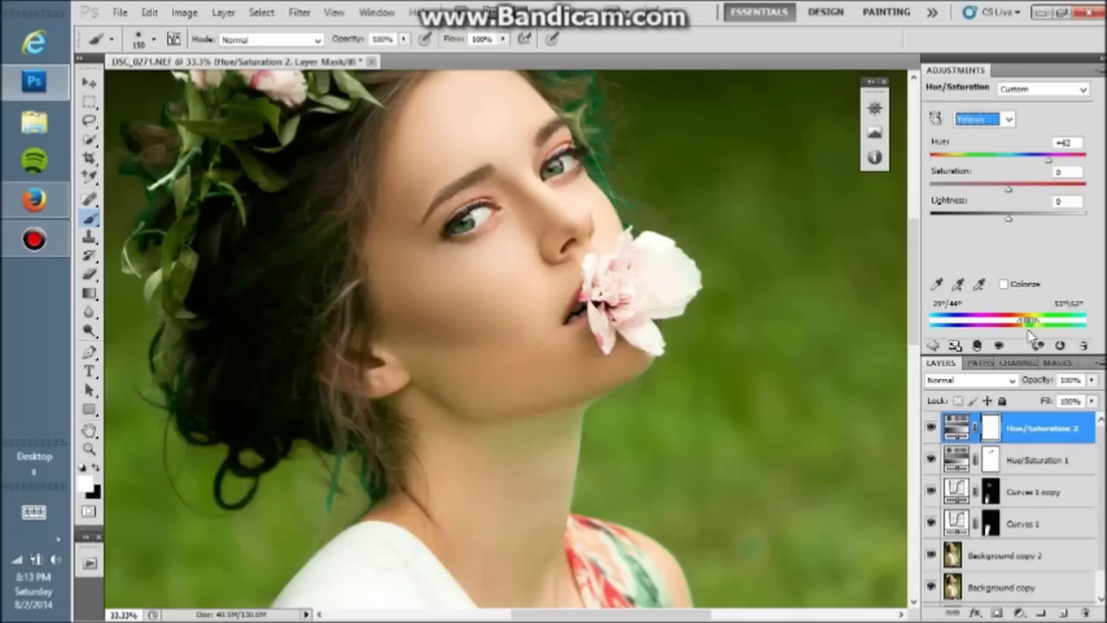
click(931, 430)
click(931, 429)
click(1069, 144)
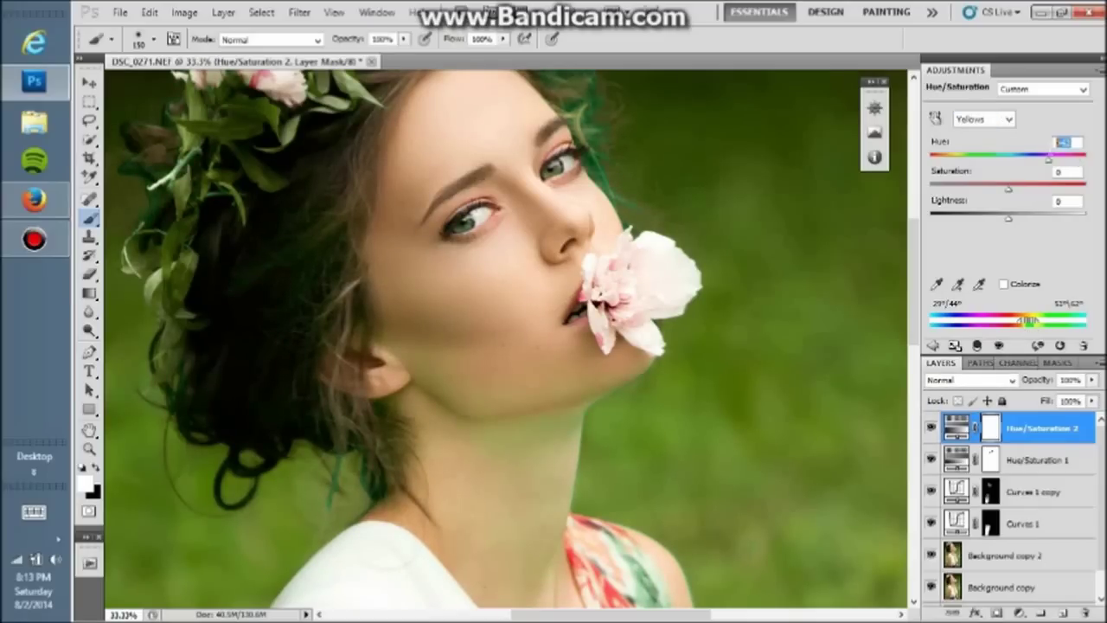
text(0)
drag(1009, 164, 992, 167)
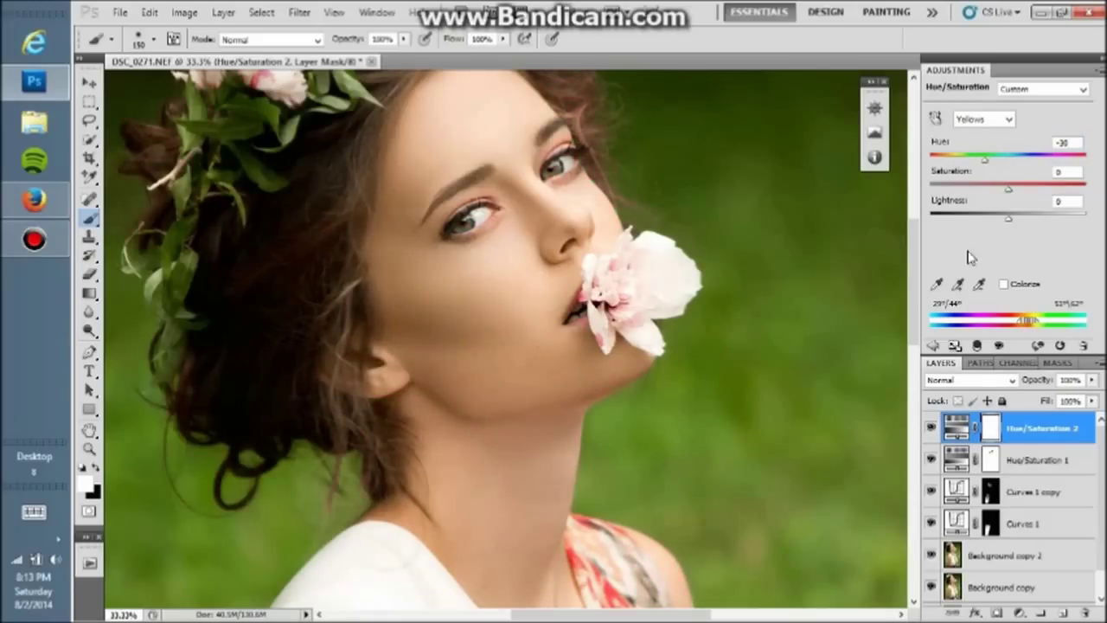
Step: Set a black 50% brush for the mask and settle the yellows at Hue -18, Saturation -3
key(x)
key(bracketleft)
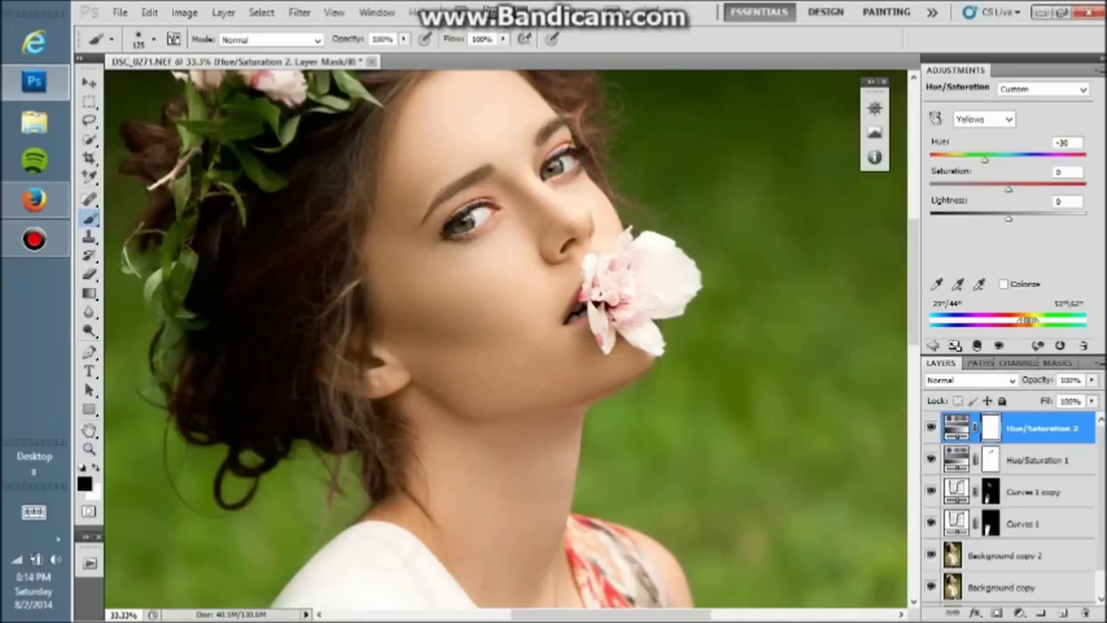
key(bracketright)
click(932, 428)
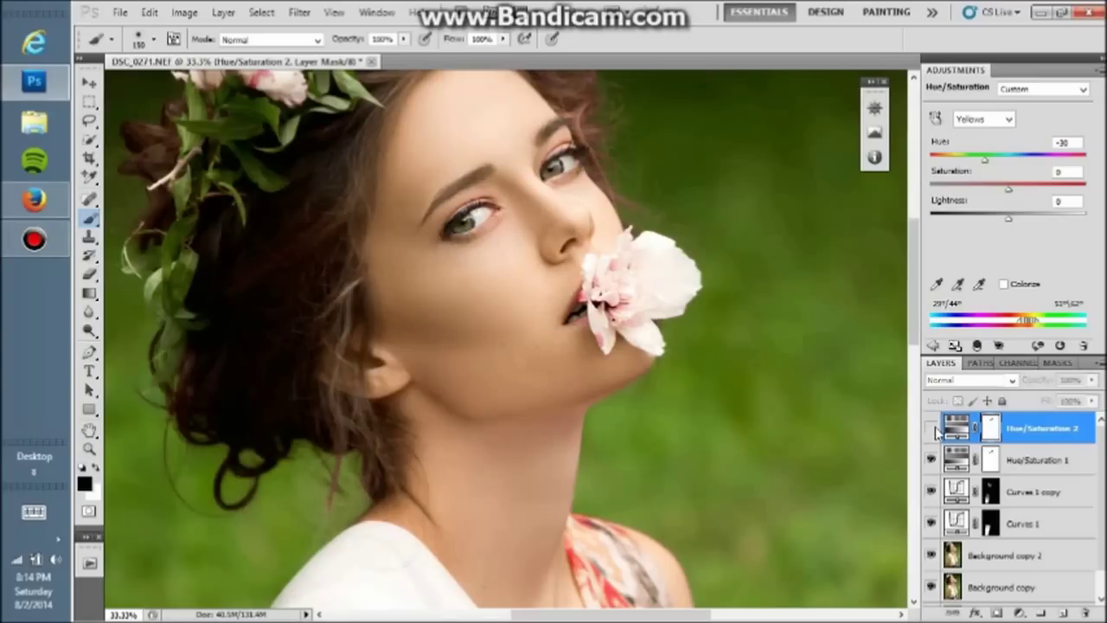
click(932, 428)
key(5)
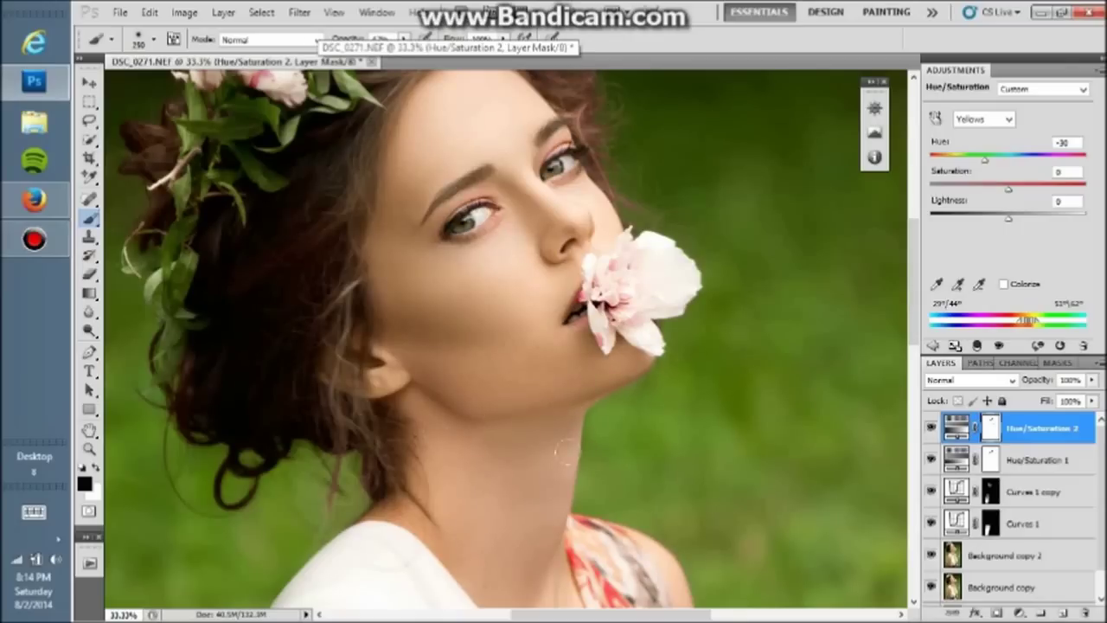
click(931, 428)
click(931, 428)
drag(986, 164, 995, 164)
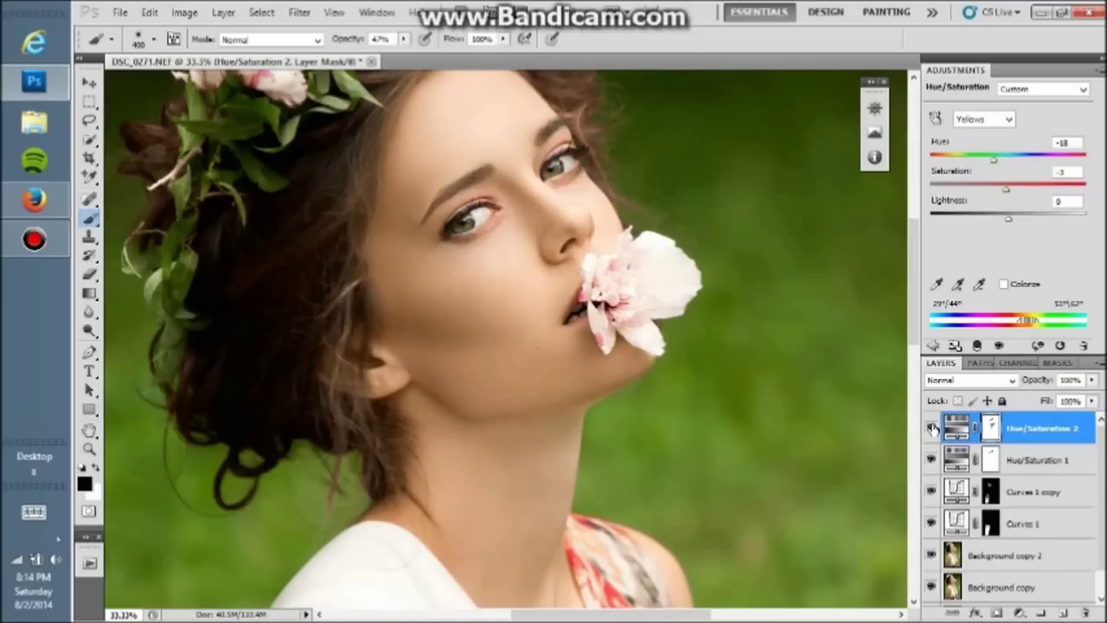
Step: Add a Color Balance layer nudging the shadows slightly toward cyan, then zoom out
click(1020, 613)
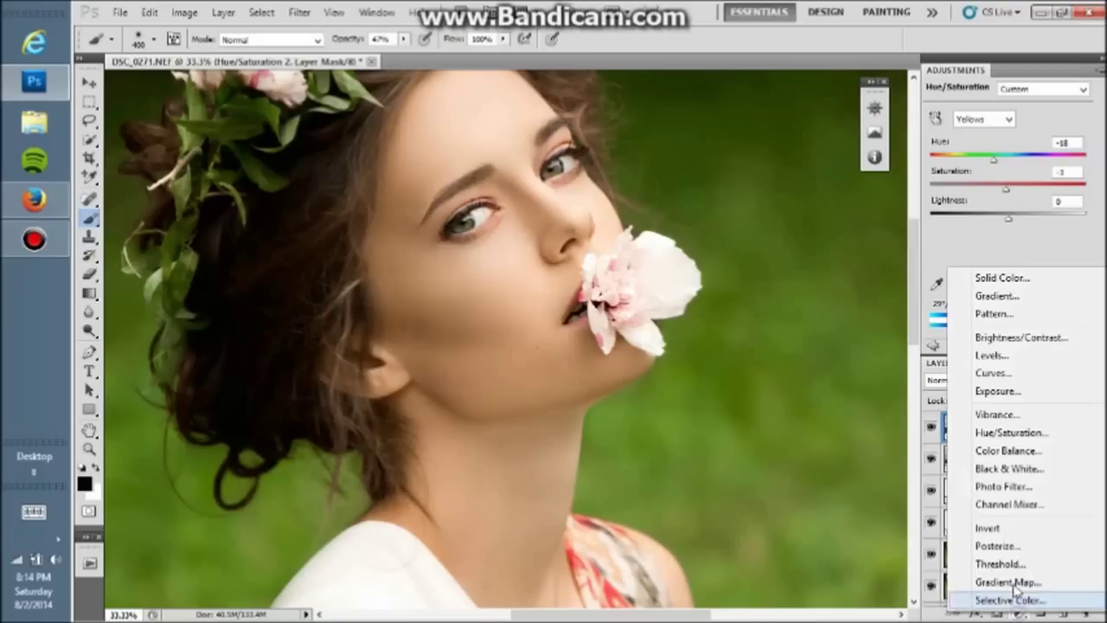
click(1008, 450)
drag(990, 200, 985, 199)
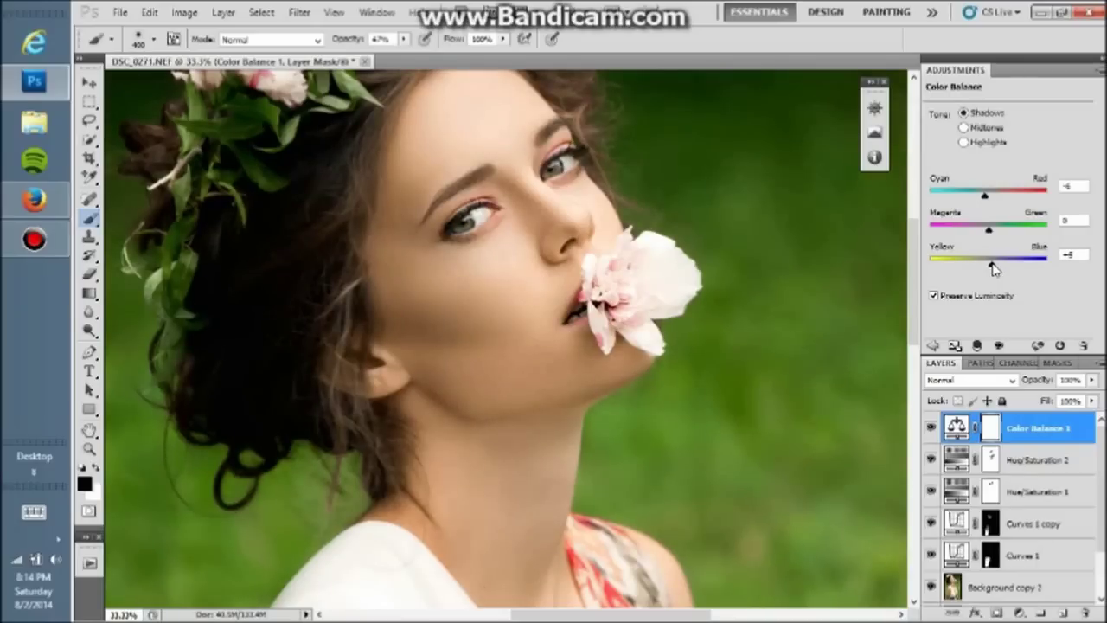
click(90, 449)
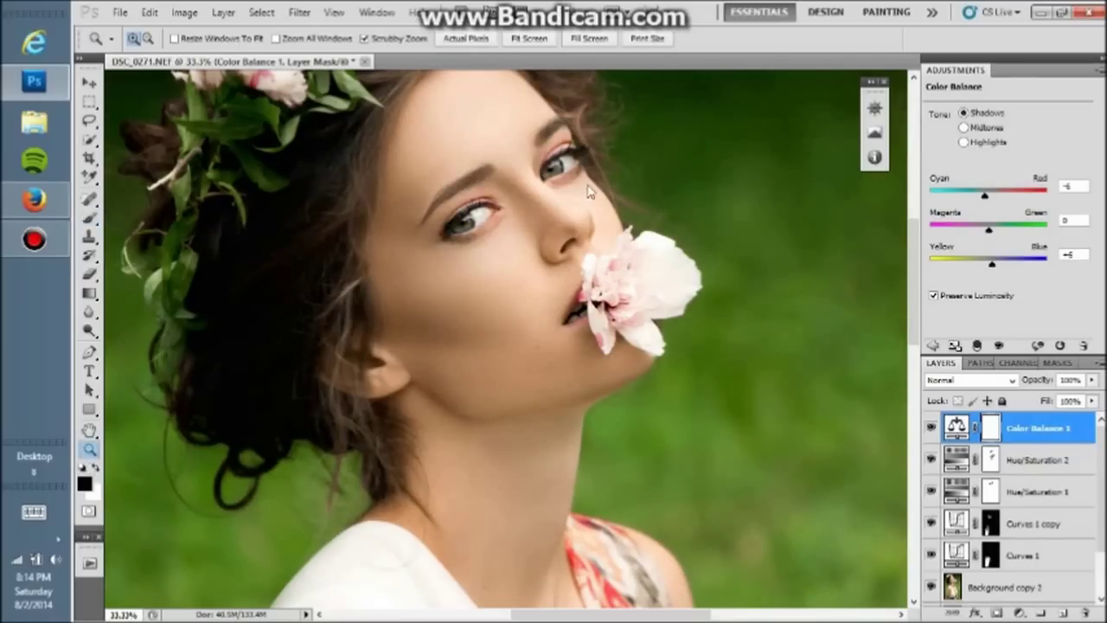
alt+click(608, 221)
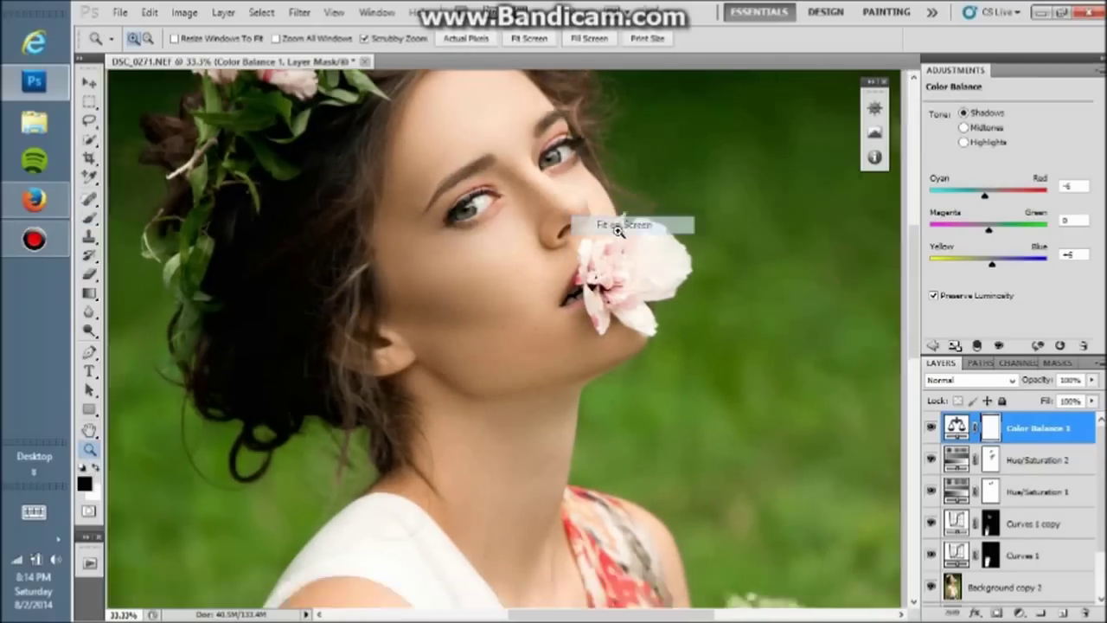
Step: Toggle the Color Balance layer to compare and edit its Cyan–Red shadow value
click(930, 427)
click(931, 430)
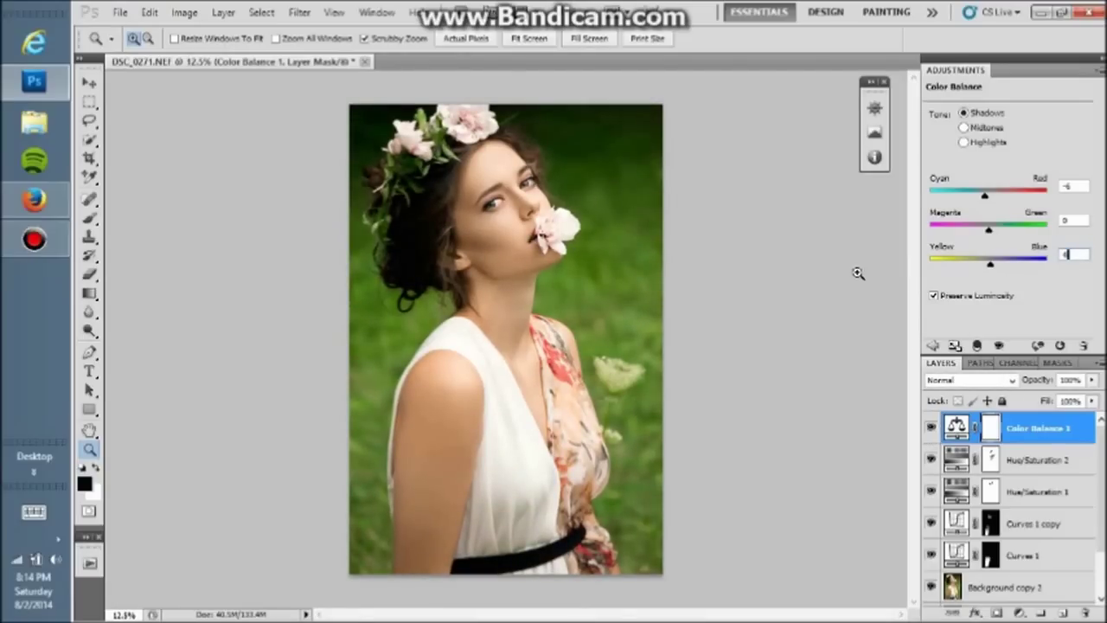
click(931, 427)
click(931, 427)
click(1077, 186)
text(2)
click(931, 427)
click(931, 428)
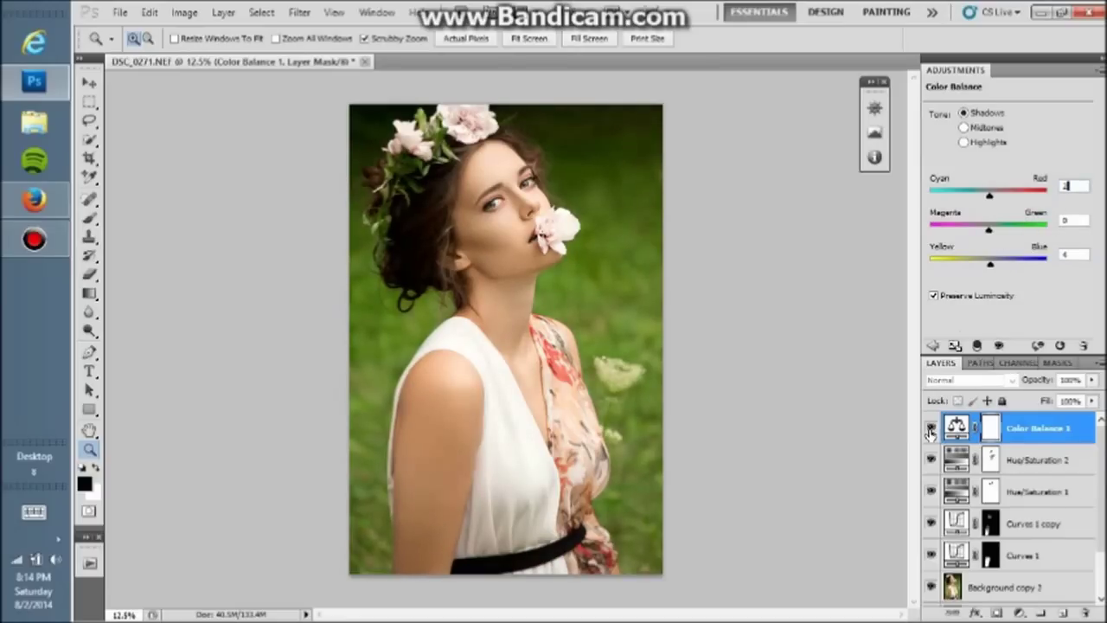
click(1019, 614)
Step: Add a second Color Balance layer with an inverted mask and prepare a white brush on the face
click(1005, 452)
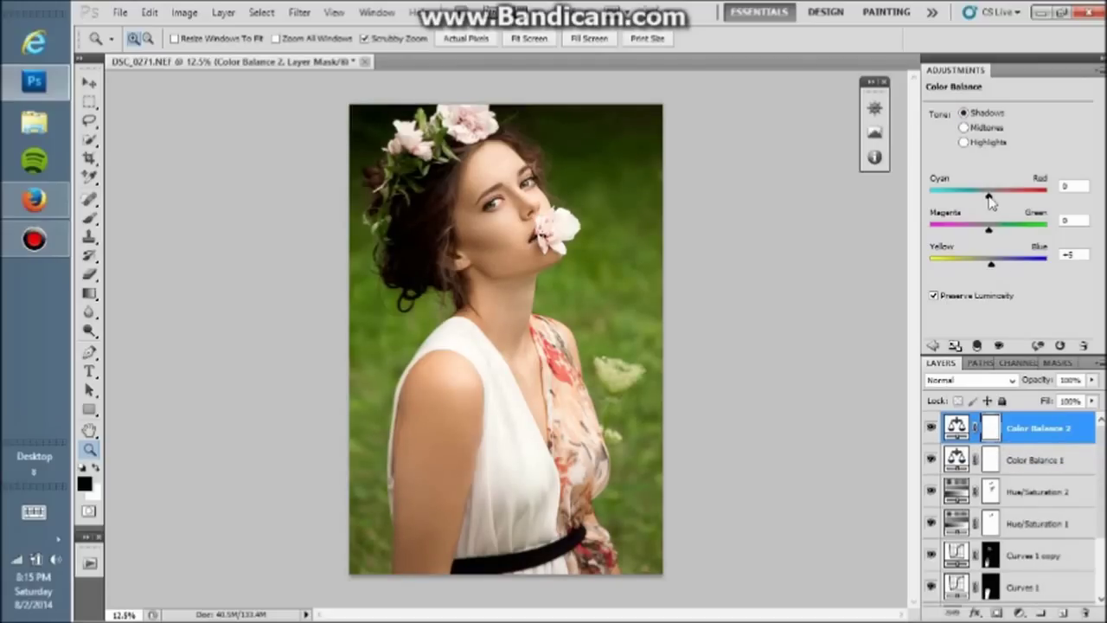
key(ctrl+plus)
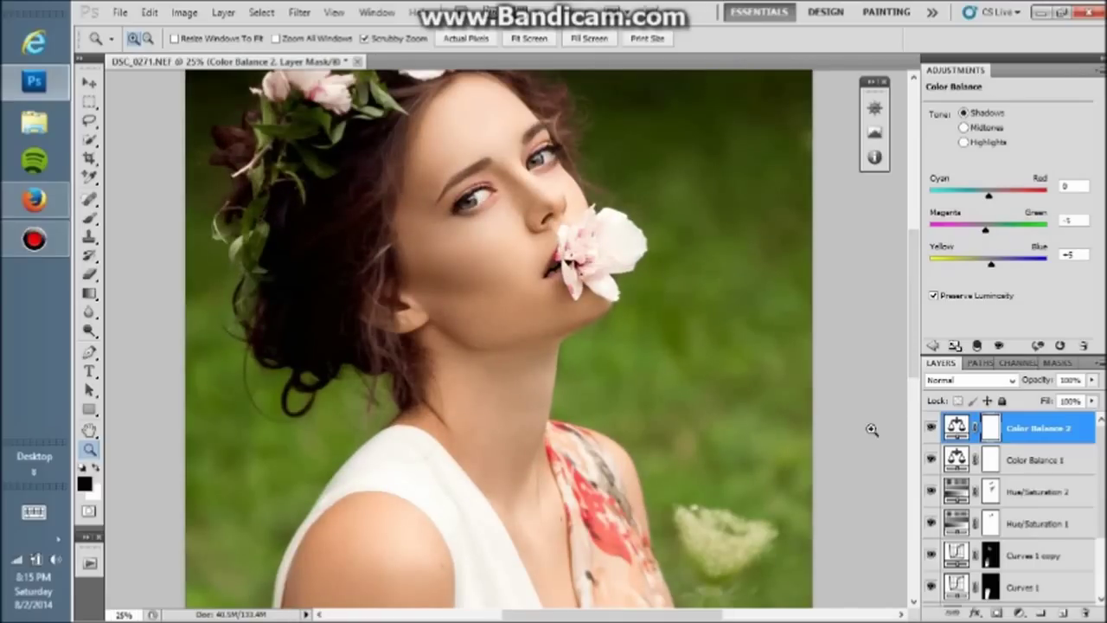
key(ctrl+i)
click(532, 180)
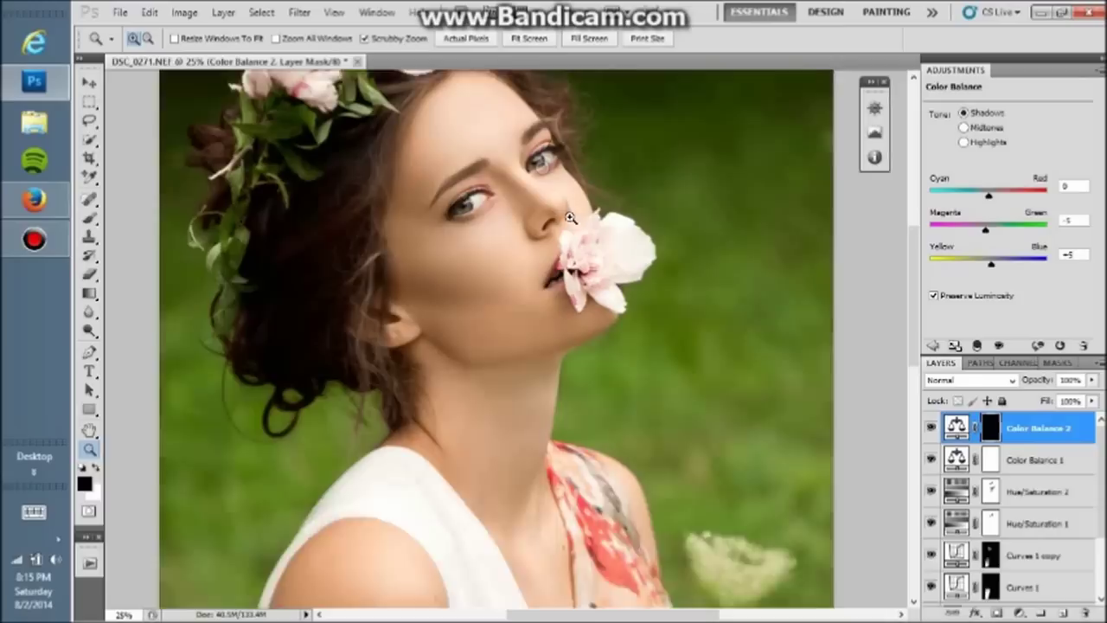
key(b)
key(x)
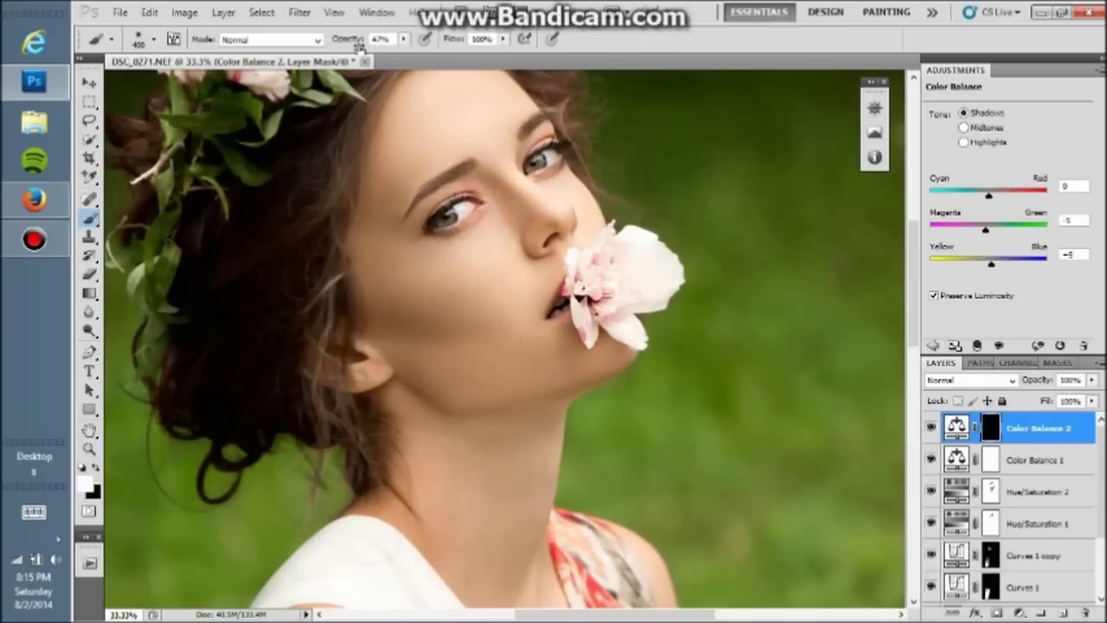
key(bracketleft)
key(bracketleft)
key(bracketleft)
key(bracketleft)
key(bracketleft)
key(bracketleft)
key(bracketright)
key(bracketright)
key(bracketright)
Step: Fine-tune the brush size and fit the whole image on screen
scroll(613, 360, up, 3)
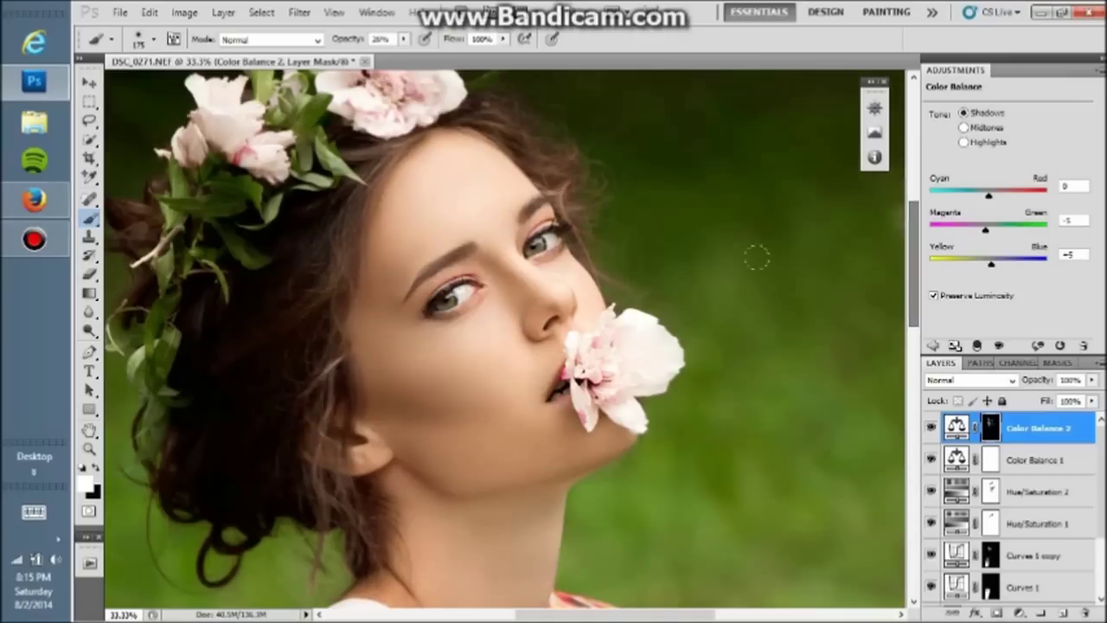
key(bracketright)
key(bracketleft)
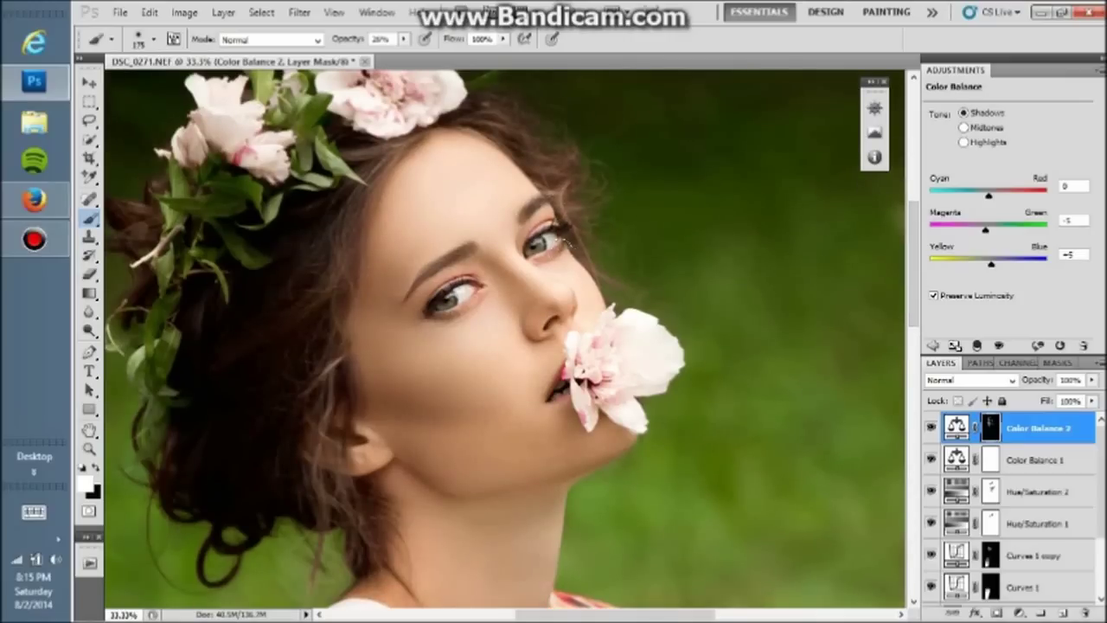
scroll(701, 359, down, 5)
scroll(701, 360, down, 3)
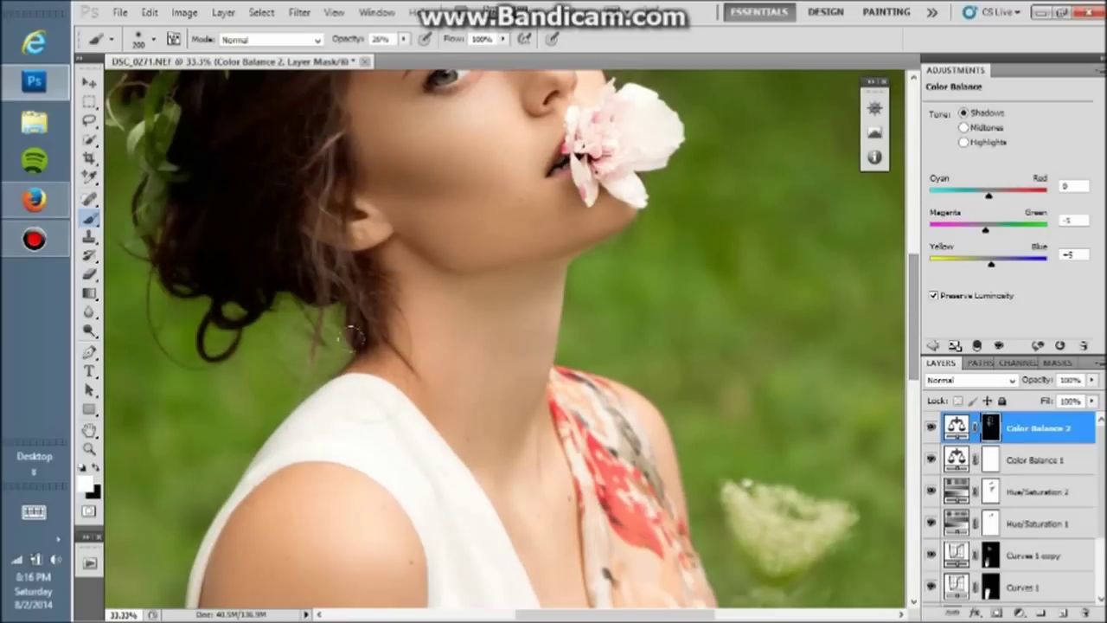
key(bracketleft)
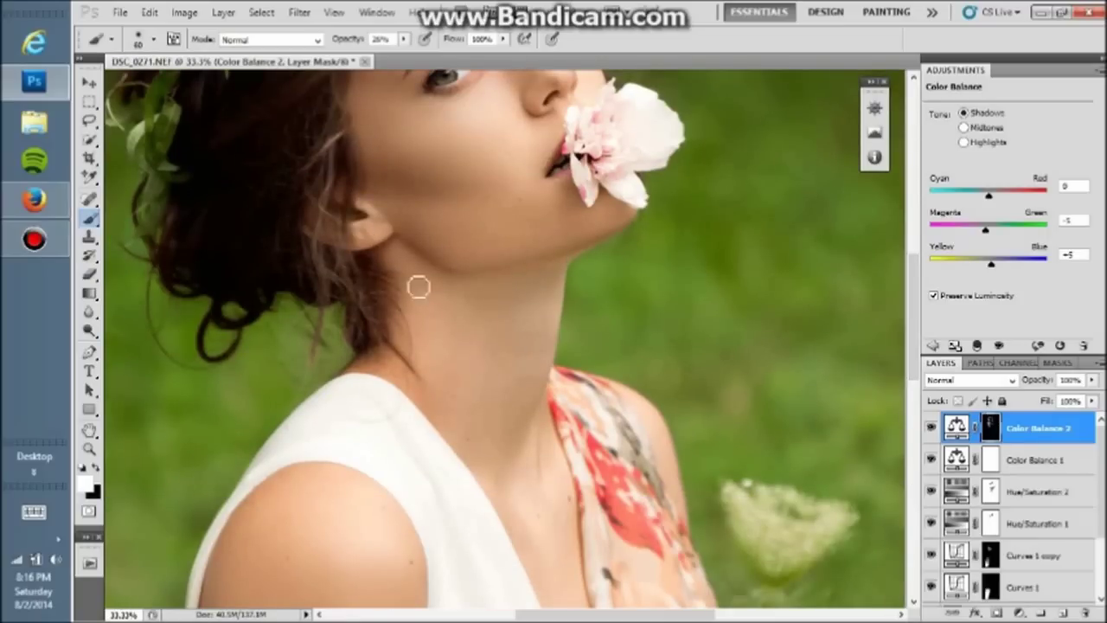
drag(914, 312, 917, 428)
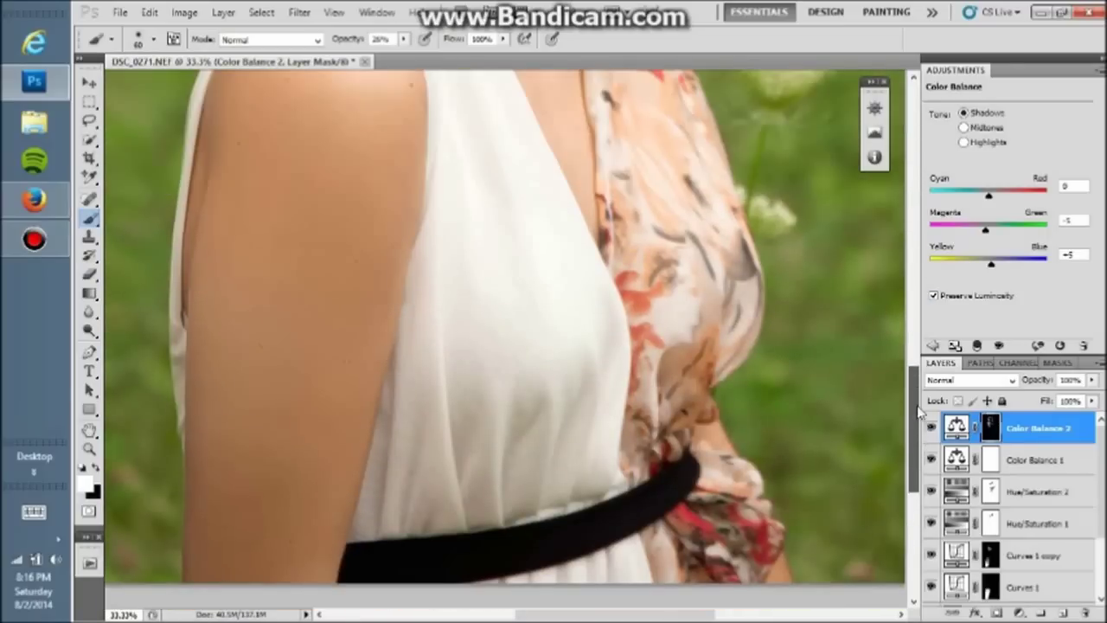
click(89, 448)
right_click(474, 315)
click(478, 316)
key(b)
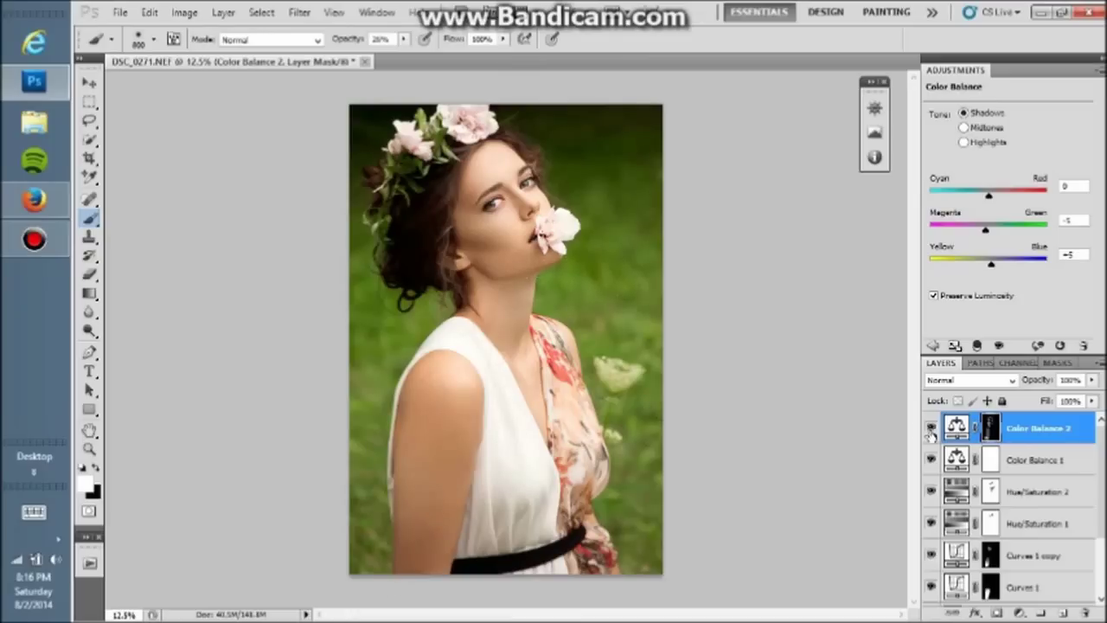
Step: Zoom in and out on the photo, then fit it on screen again
click(90, 449)
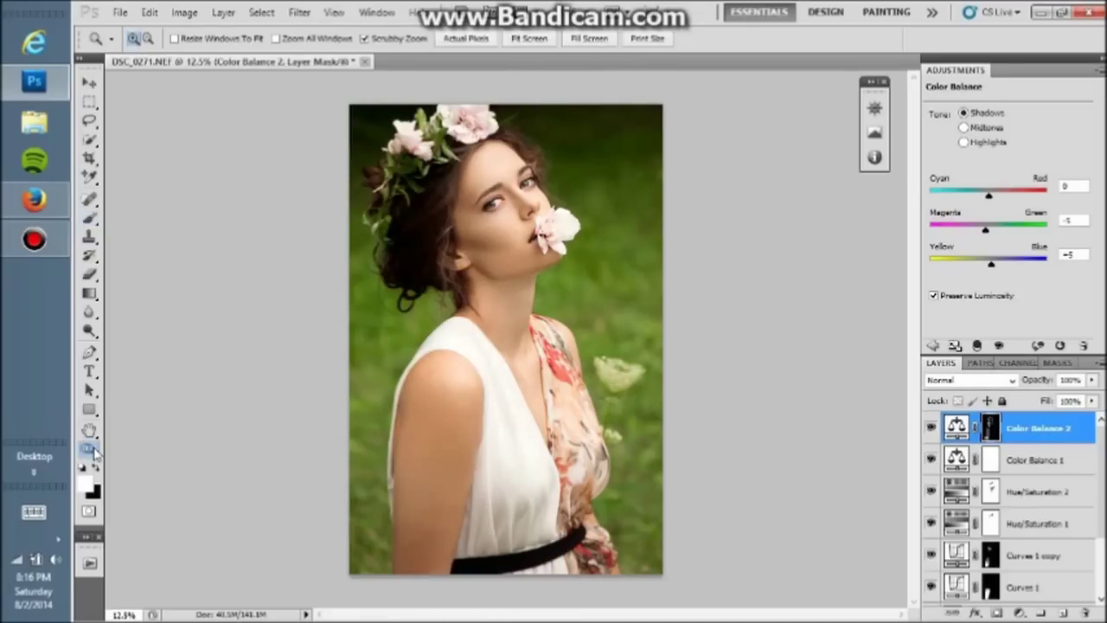
click(580, 259)
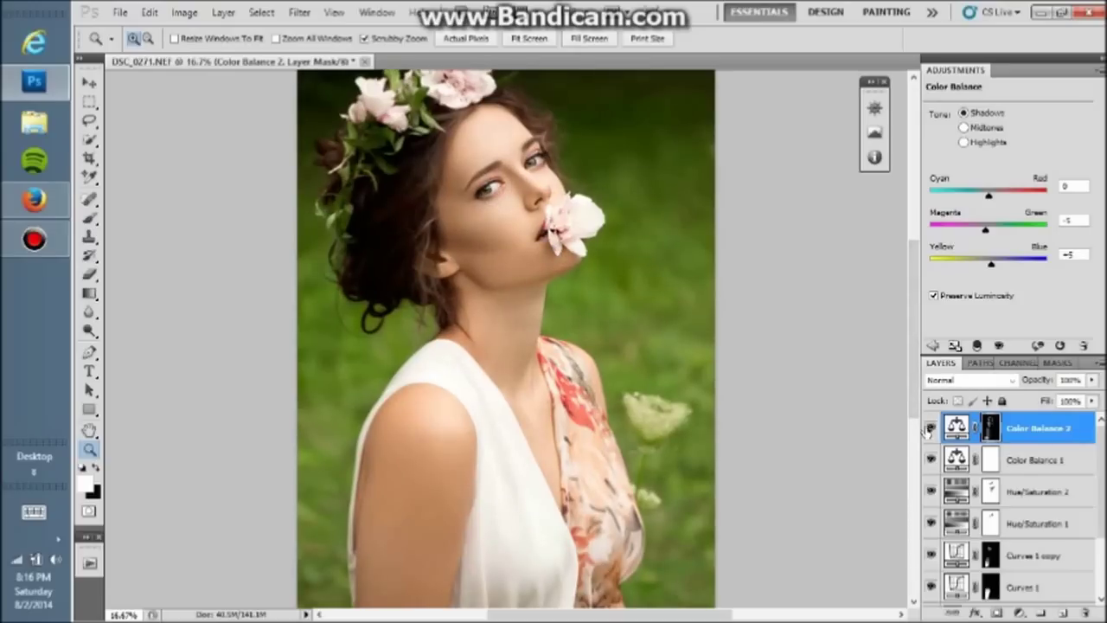
alt+click(486, 259)
right_click(507, 275)
click(754, 309)
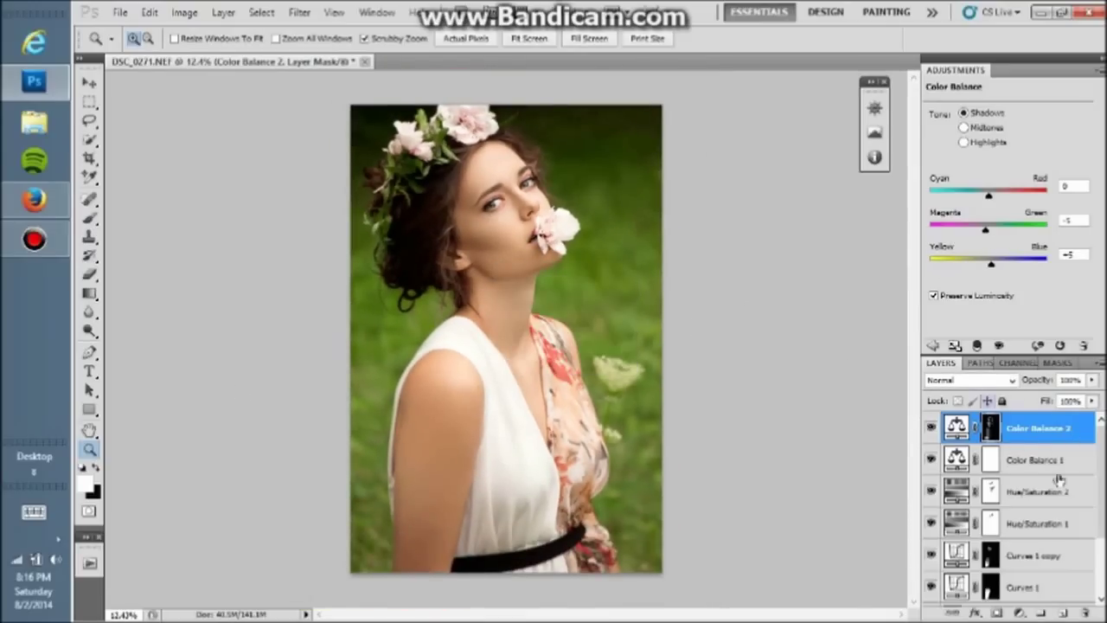
scroll(1059, 480, down, 3)
Step: Toggle the Background eye to compare with the original, then zoom to 33% on her face
click(1029, 591)
alt+click(931, 591)
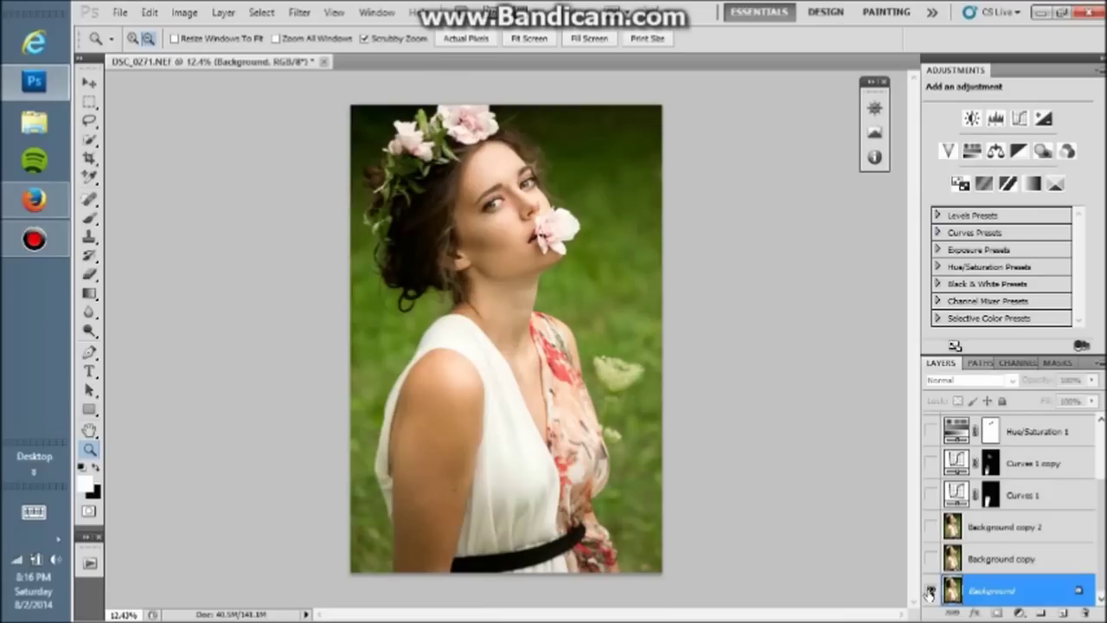
alt+click(931, 590)
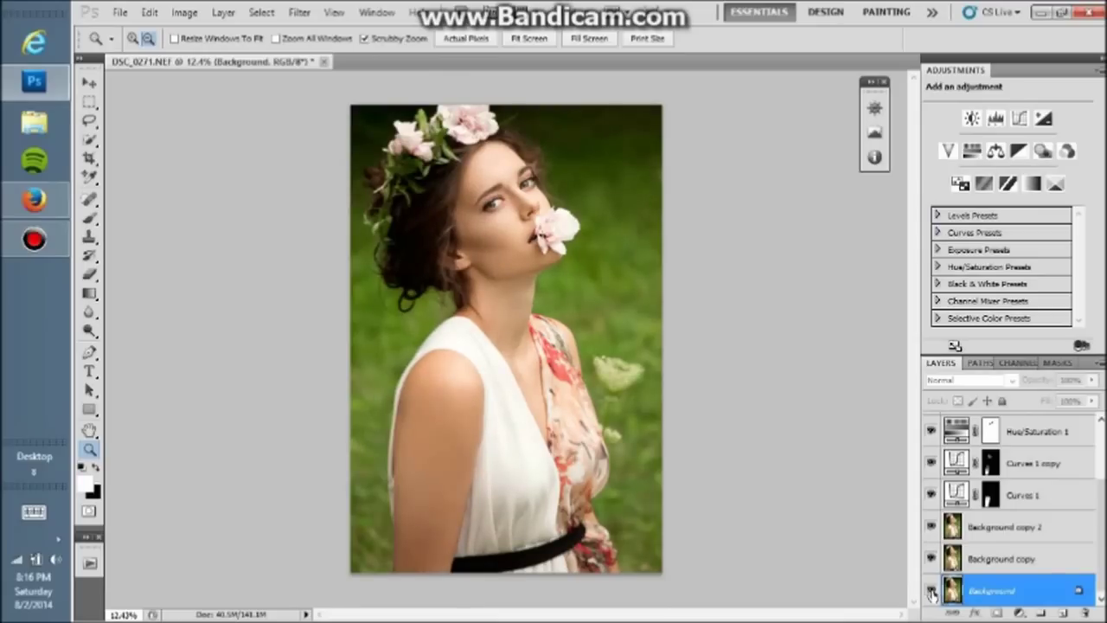
alt+click(931, 591)
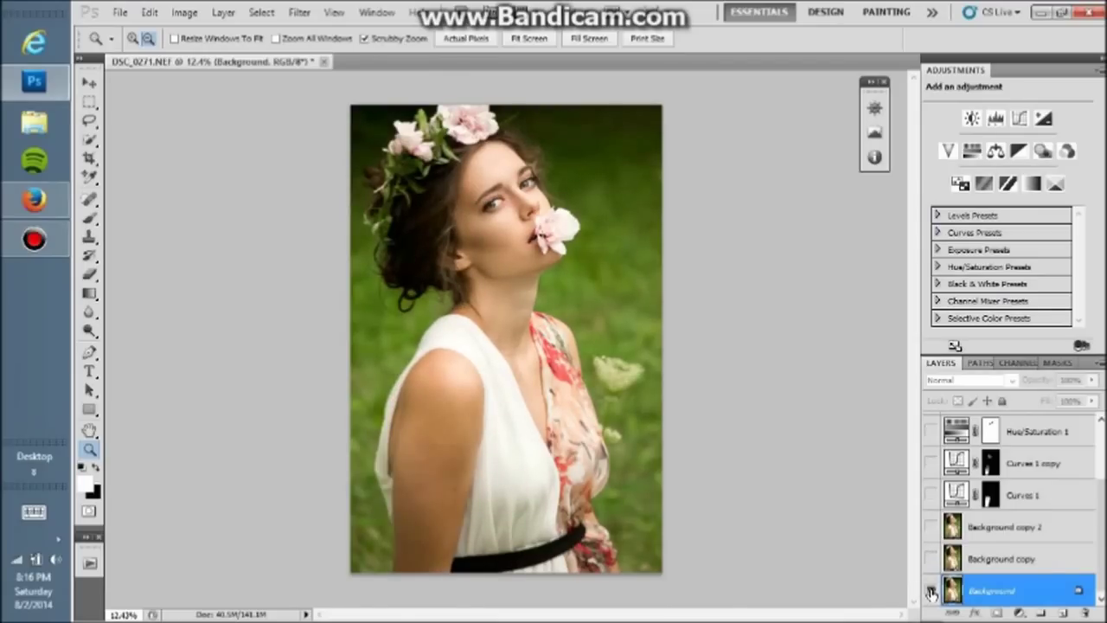
alt+click(931, 591)
drag(533, 151, 531, 192)
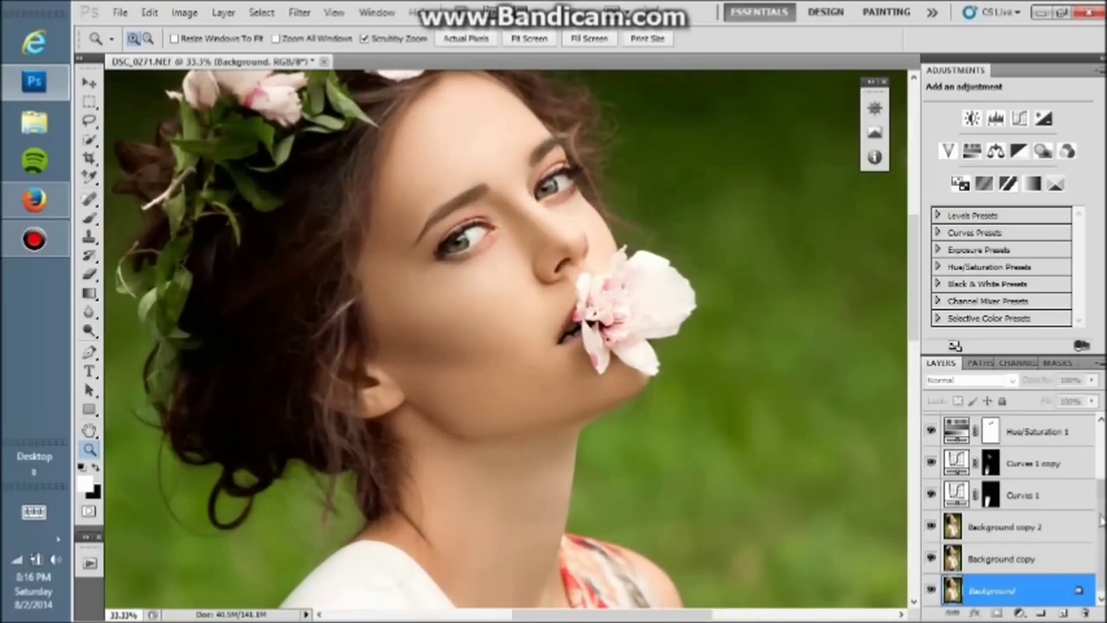
scroll(1021, 496, up, 3)
Step: Add a darkening Brightness/Contrast layer above Color Balance 2, invert its mask, and paint the mouth flower
click(1030, 426)
click(1019, 612)
click(1018, 336)
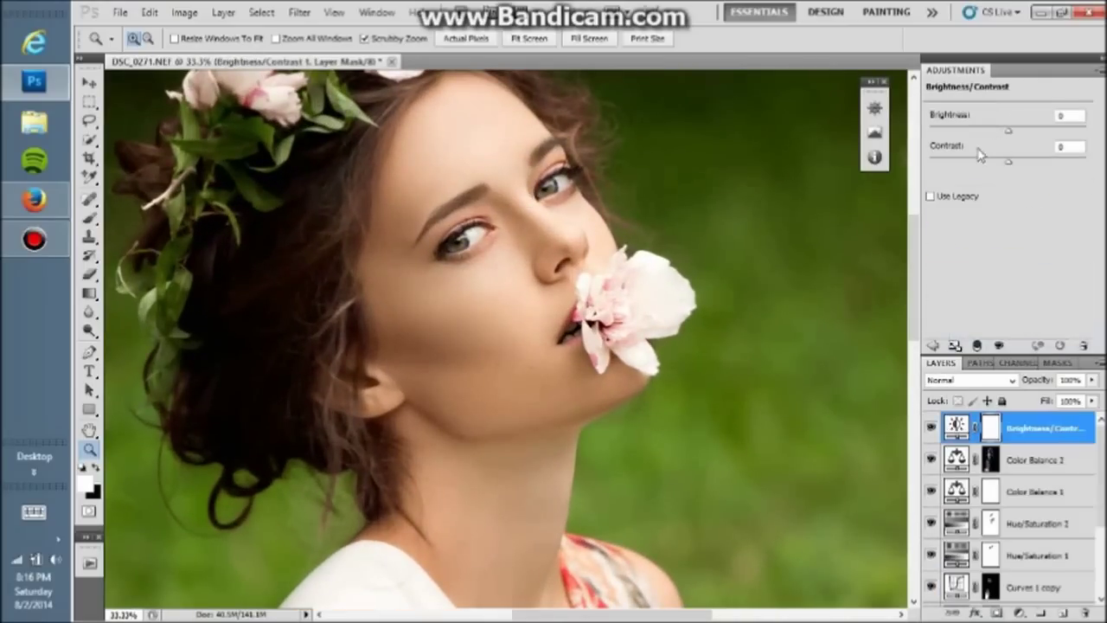
drag(1007, 132, 991, 142)
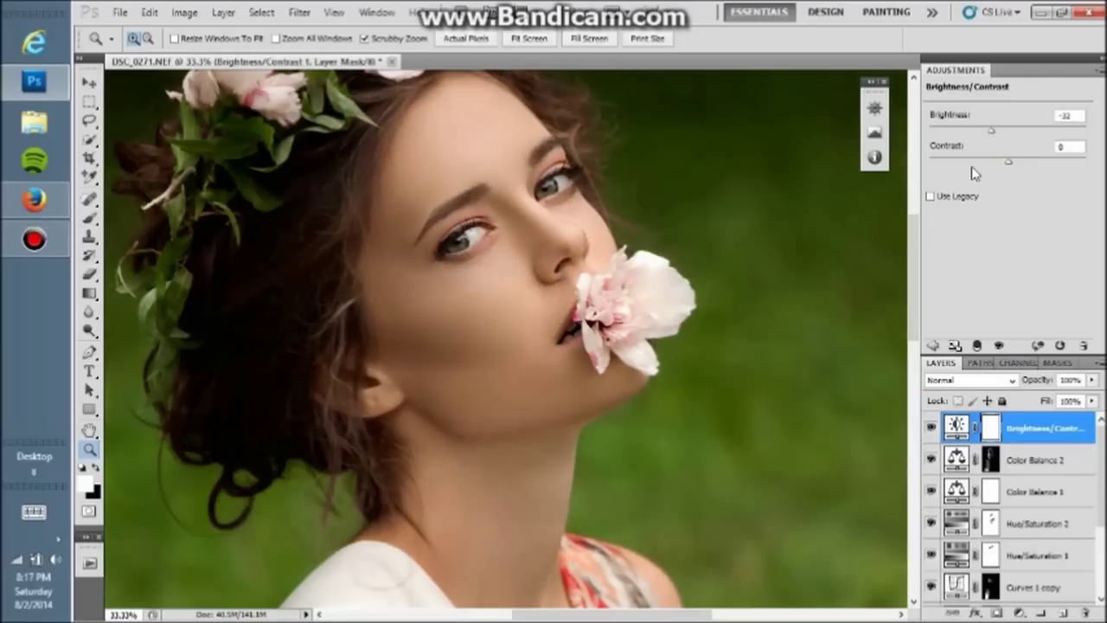
key(ctrl+i)
click(89, 218)
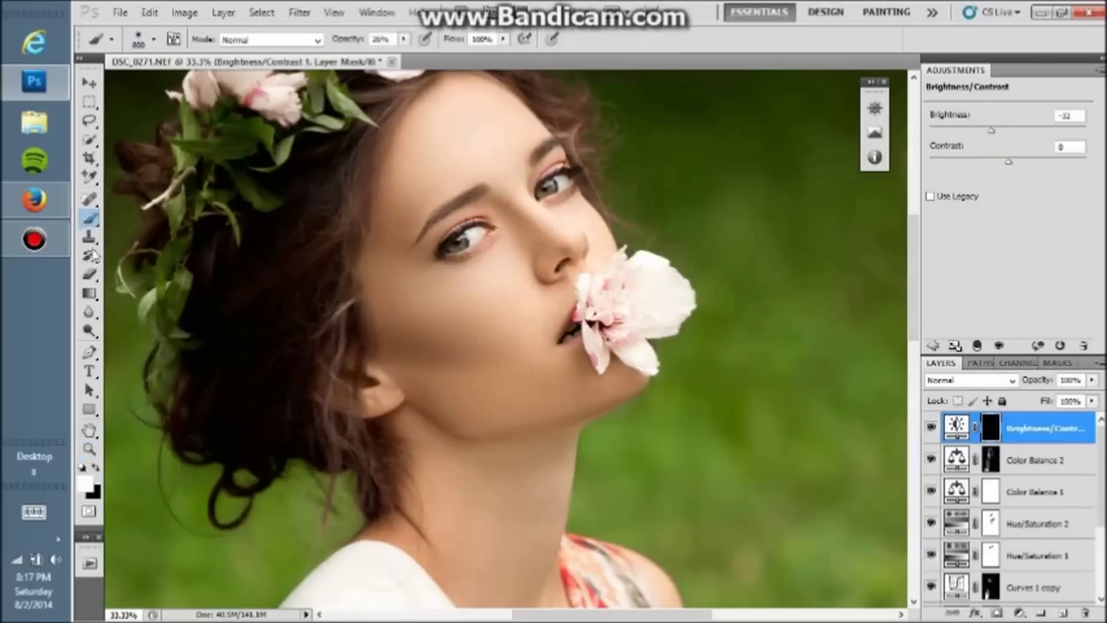
key(0)
mouse_move(638, 316)
mouse_down()
mouse_move(643, 292)
mouse_move(662, 291)
mouse_move(657, 269)
mouse_move(623, 268)
mouse_move(589, 292)
mouse_move(594, 340)
mouse_move(606, 336)
mouse_up()
Step: Fine-tune brightness to -23, set a 40% brush, and fit the photo on screen
key(bracketleft)
key(bracketleft)
key(bracketleft)
key(bracketleft)
key(bracketleft)
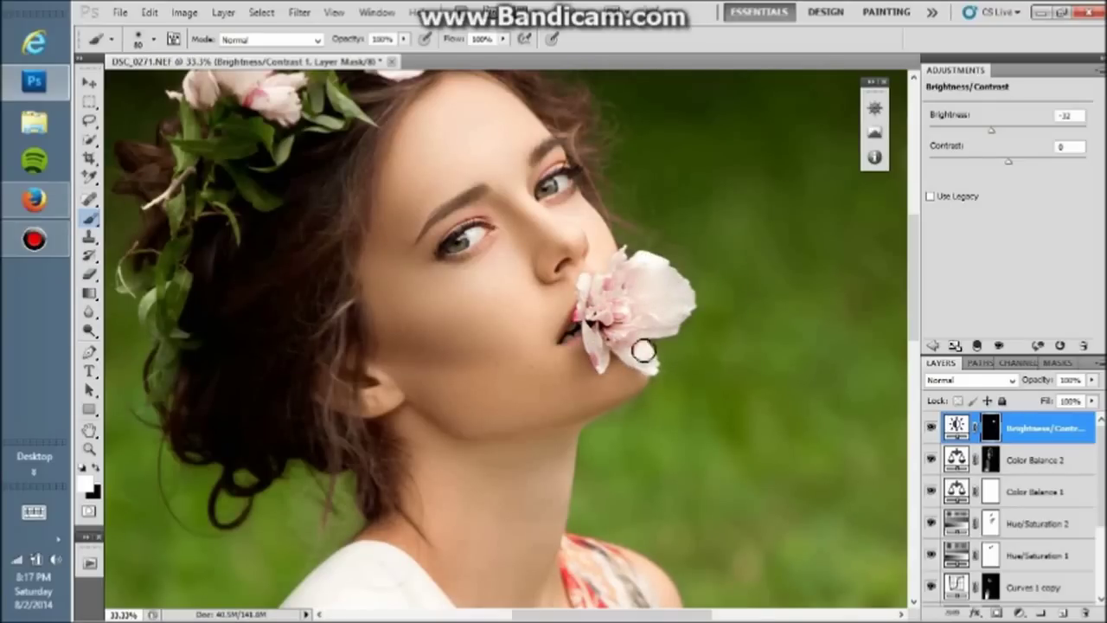
drag(991, 131, 994, 130)
scroll(477, 289, up, 3)
key(bracketright)
key(bracketright)
key(bracketright)
key(4)
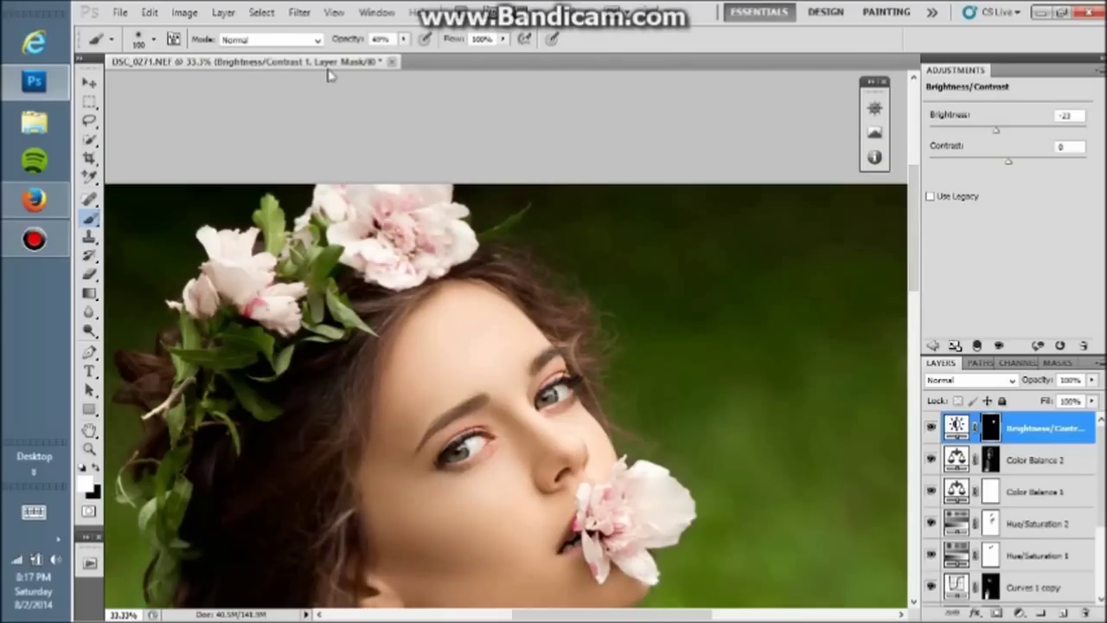
key(bracketright)
key(bracketright)
key(bracketright)
key(bracketleft)
key(bracketleft)
key(bracketleft)
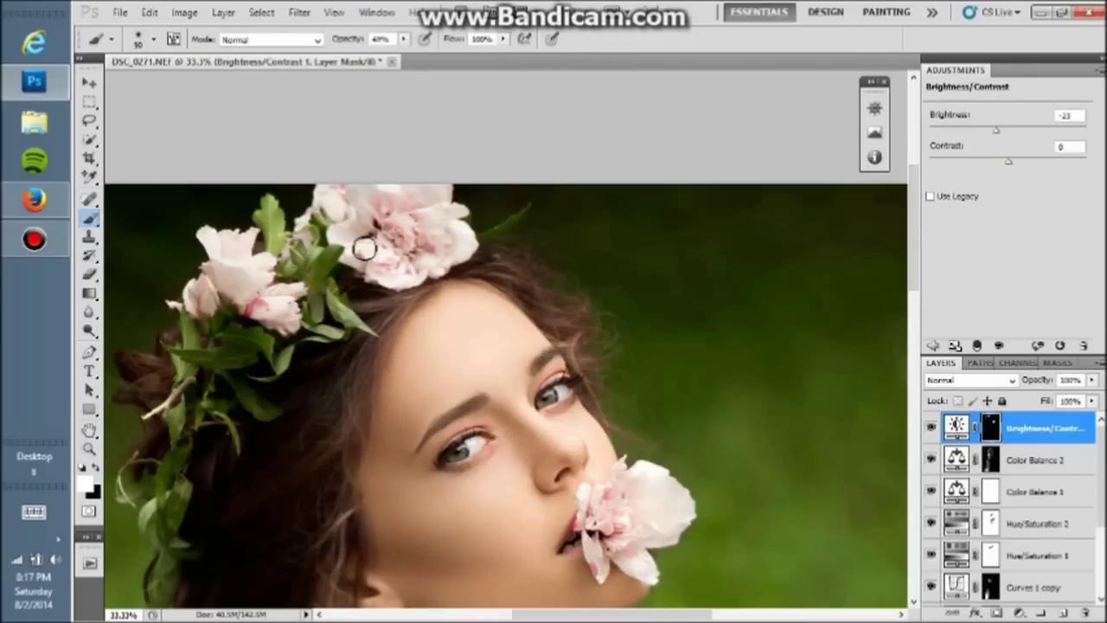
click(89, 448)
right_click(484, 261)
click(500, 272)
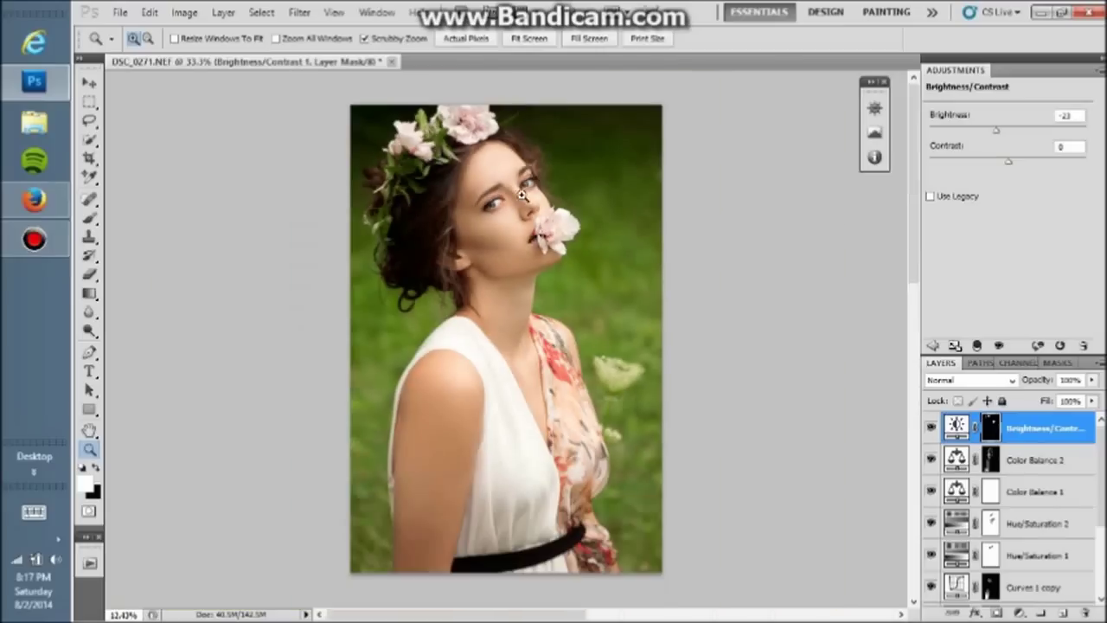
Step: Add another darkening Brightness/Contrast layer, invert its mask, and paint over the dress neckline
click(1019, 613)
click(1012, 335)
drag(1002, 136, 996, 134)
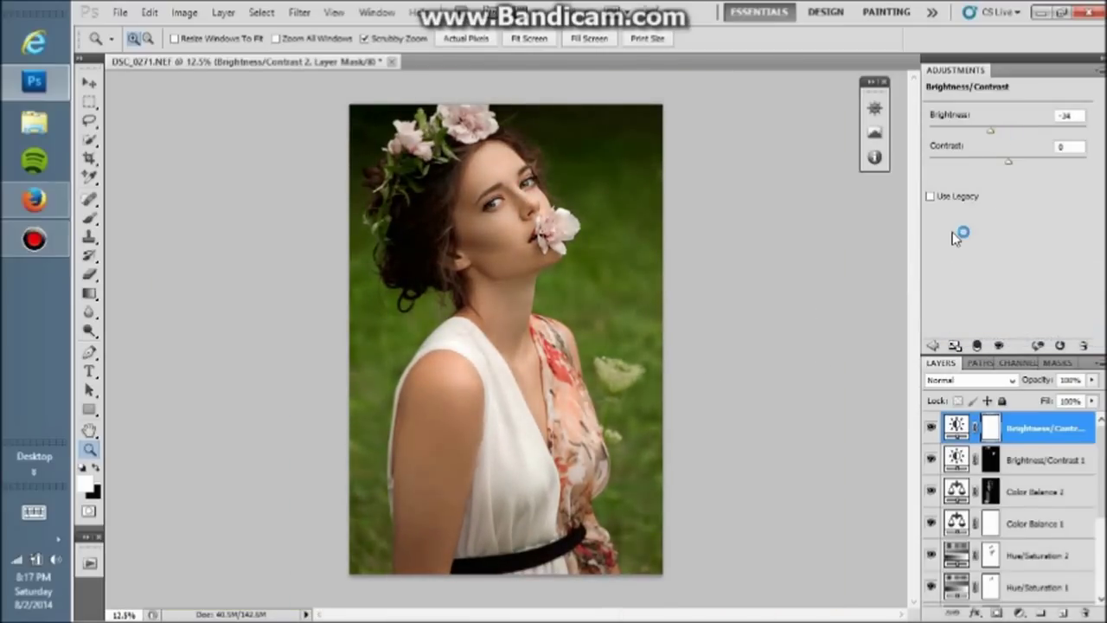
key(ctrl+i)
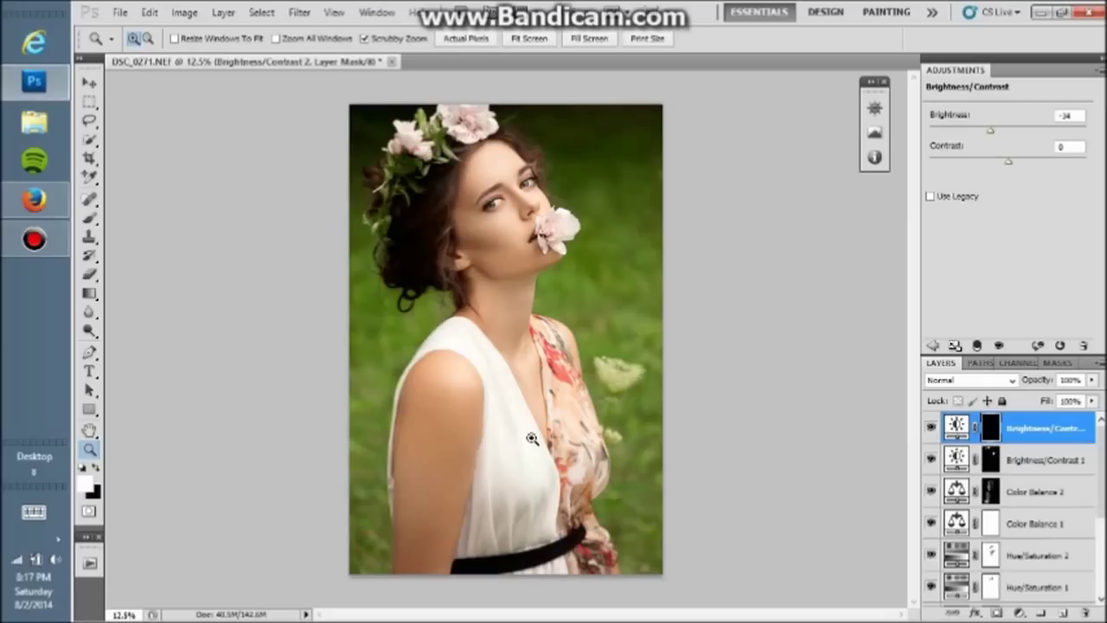
click(532, 439)
click(527, 494)
key(b)
key(0)
key(bracketright)
key(bracketright)
key(bracketright)
drag(485, 379, 545, 442)
Step: Paint the darkening along the neckline, left edge of the white top, and shoulder
key(bracketleft)
key(bracketleft)
key(bracketleft)
mouse_move(510, 363)
mouse_down()
mouse_move(542, 393)
mouse_move(559, 436)
mouse_move(545, 465)
mouse_up()
key(bracketright)
drag(470, 346, 465, 440)
drag(460, 334, 437, 280)
key(bracketleft)
key(bracketleft)
mouse_move(489, 329)
mouse_down()
mouse_move(475, 280)
mouse_move(506, 356)
mouse_up()
key(bracketright)
key(bracketright)
drag(430, 225, 398, 208)
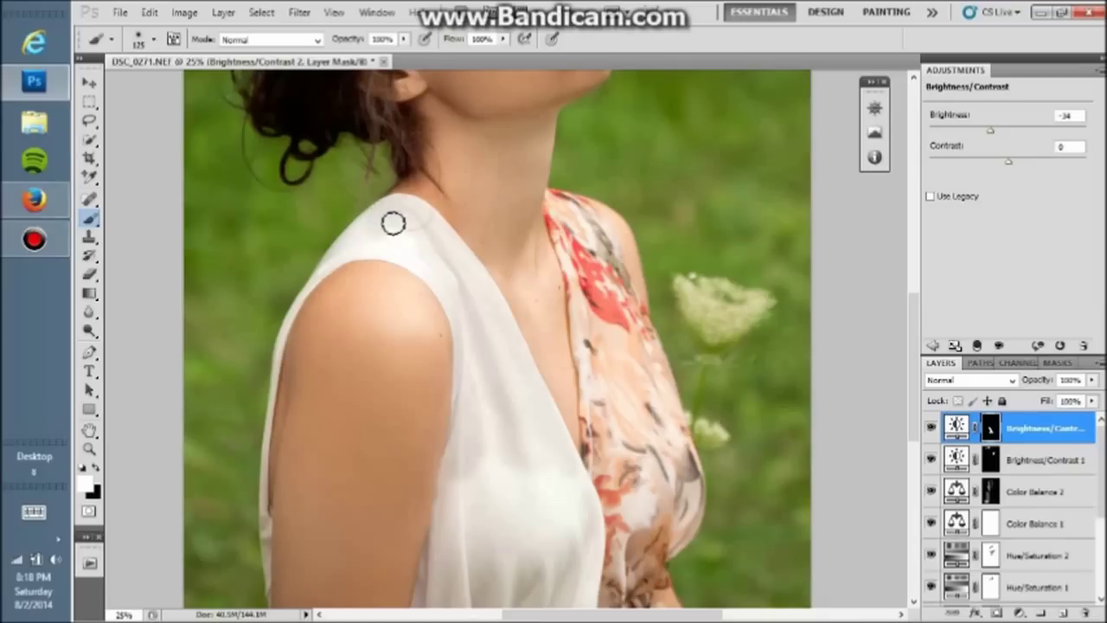
key(bracketleft)
key(bracketleft)
key(bracketleft)
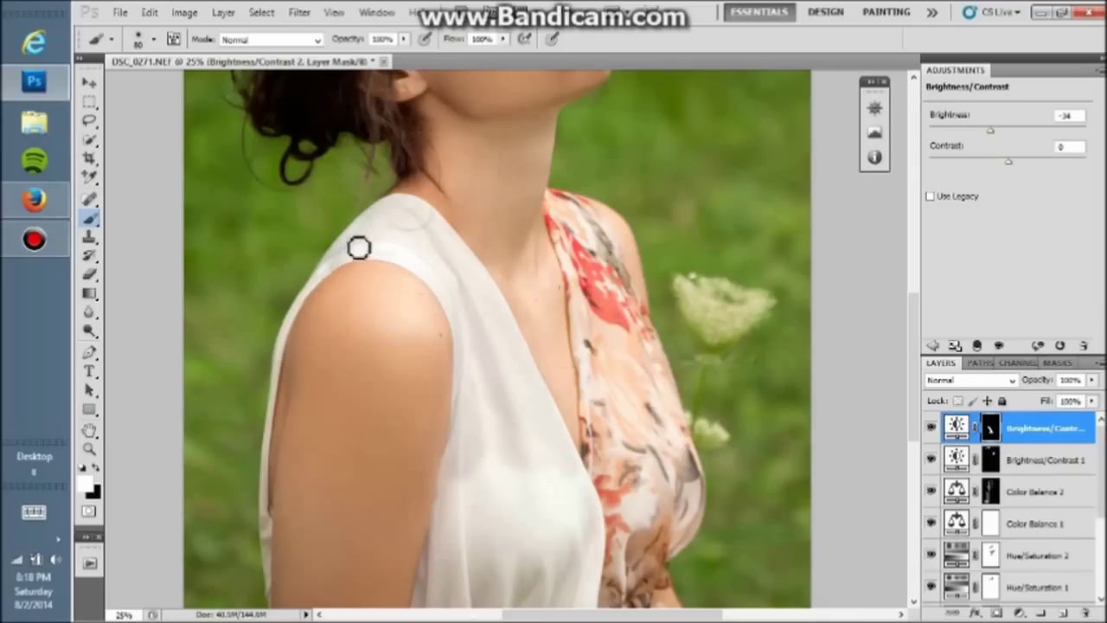
Step: Lower the brush to 40% opacity and faintly darken the white dress
key(5)
key(4)
key(bracketright)
key(bracketright)
key(bracketright)
drag(391, 245, 413, 251)
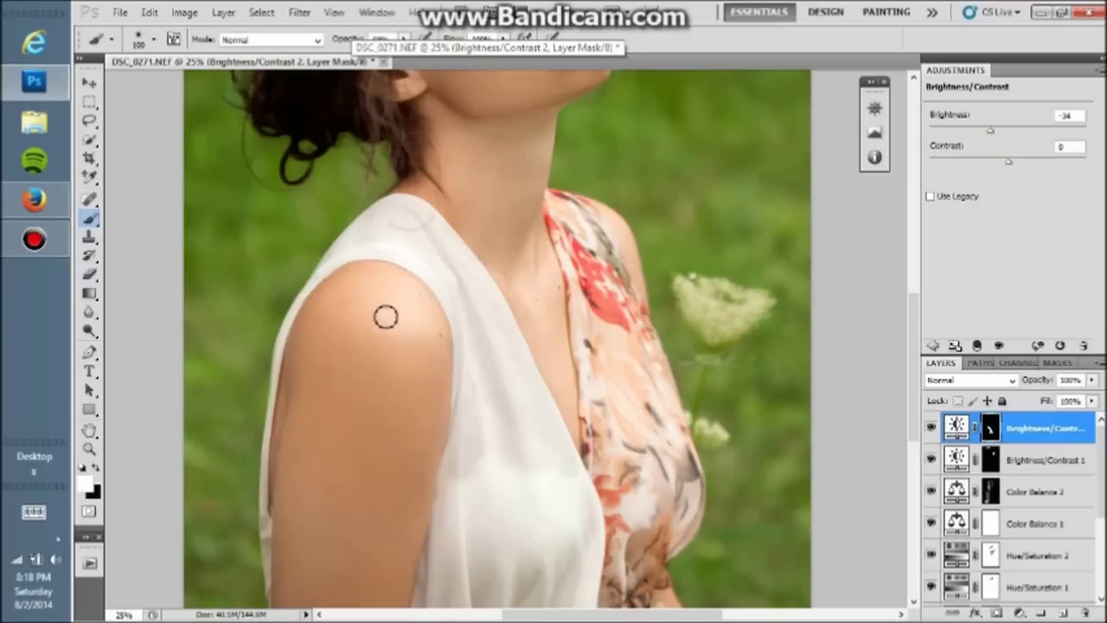
scroll(512, 309, down, 3)
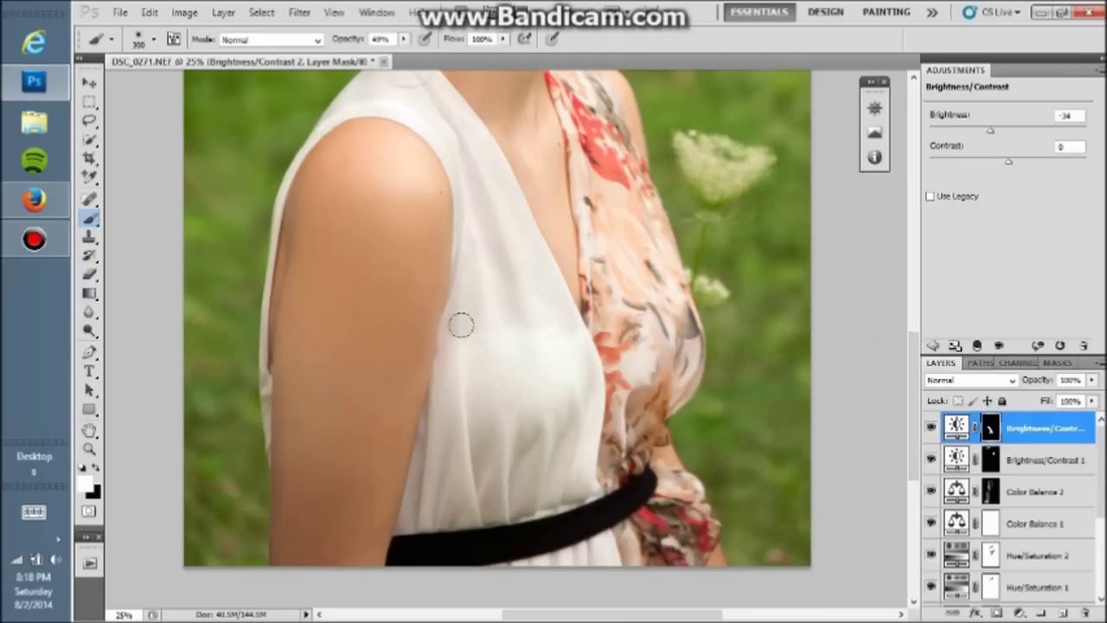
mouse_move(551, 326)
mouse_down()
mouse_move(477, 359)
mouse_move(517, 336)
mouse_move(529, 493)
mouse_up()
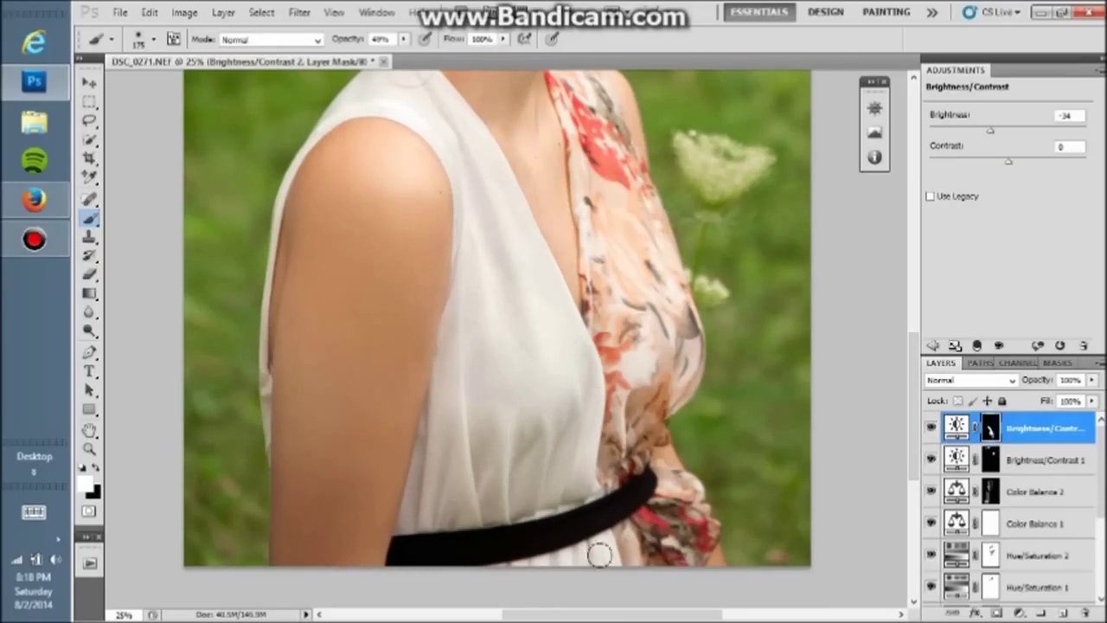
key(bracketright)
Step: Fit the whole photo on screen and zoom in slightly
click(89, 449)
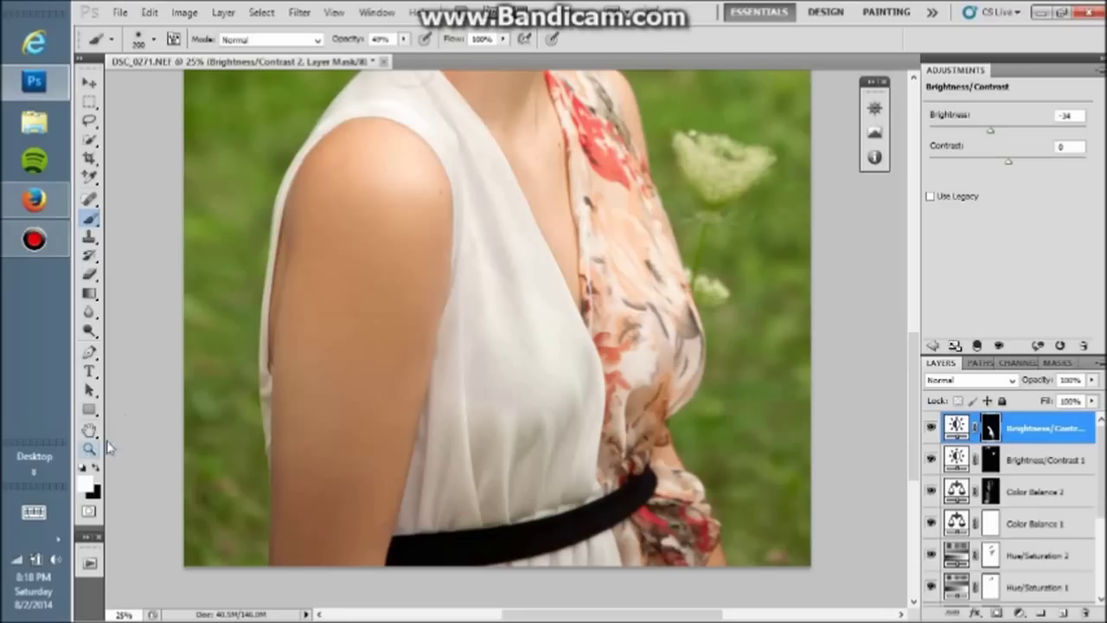
click(89, 216)
click(89, 449)
right_click(526, 216)
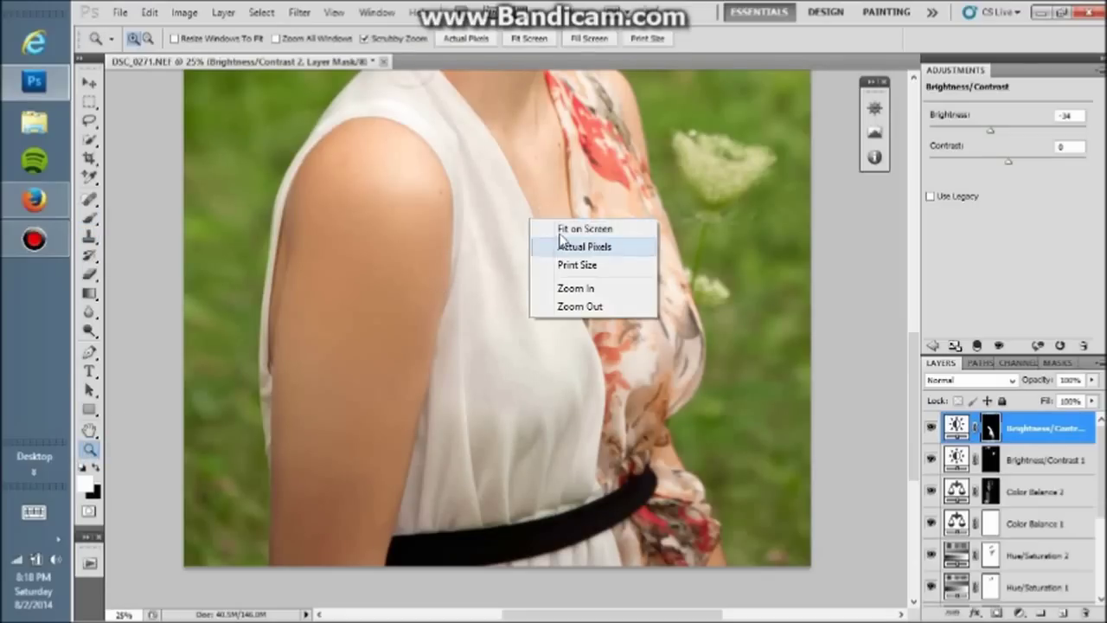
click(571, 216)
alt+click(499, 280)
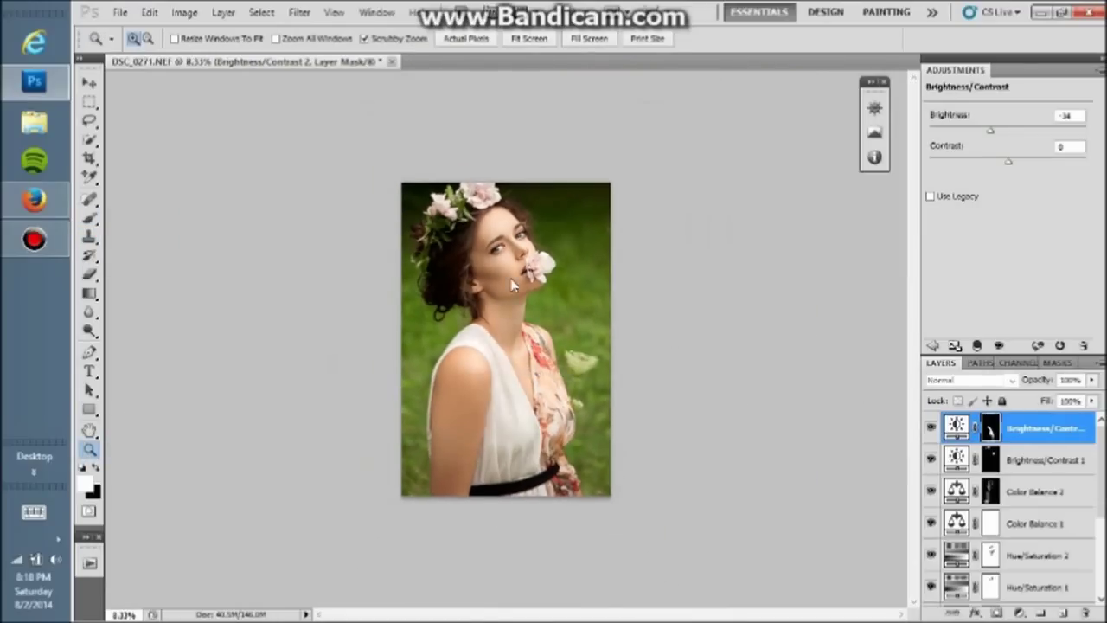
click(806, 349)
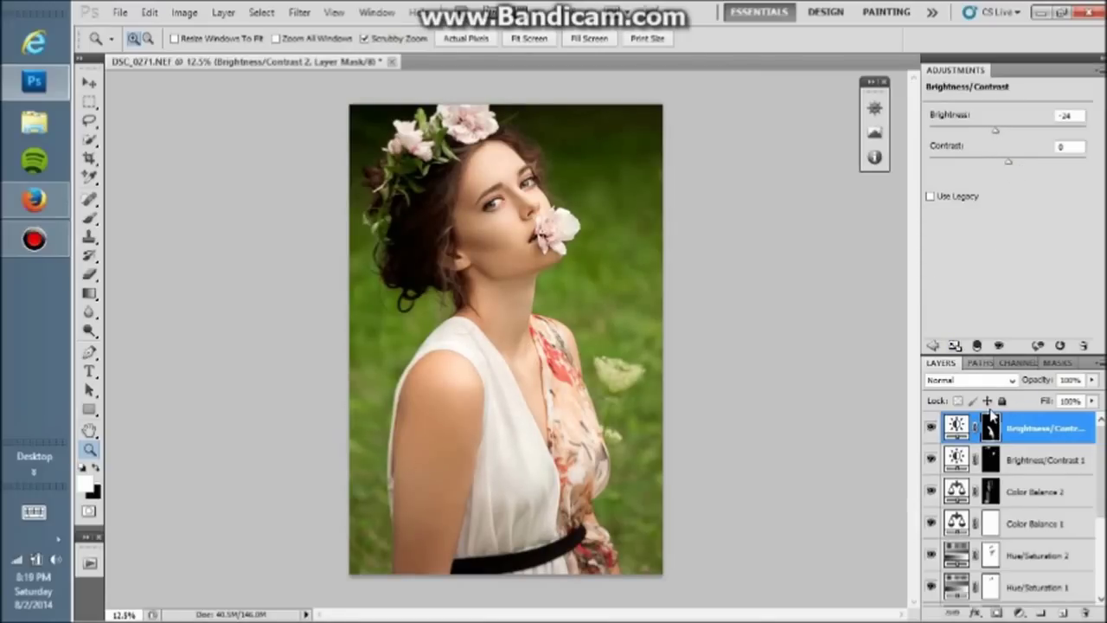
Step: Add a reversed black-white Gradient Map in Soft Light mode at 11% opacity
click(1019, 613)
click(1004, 589)
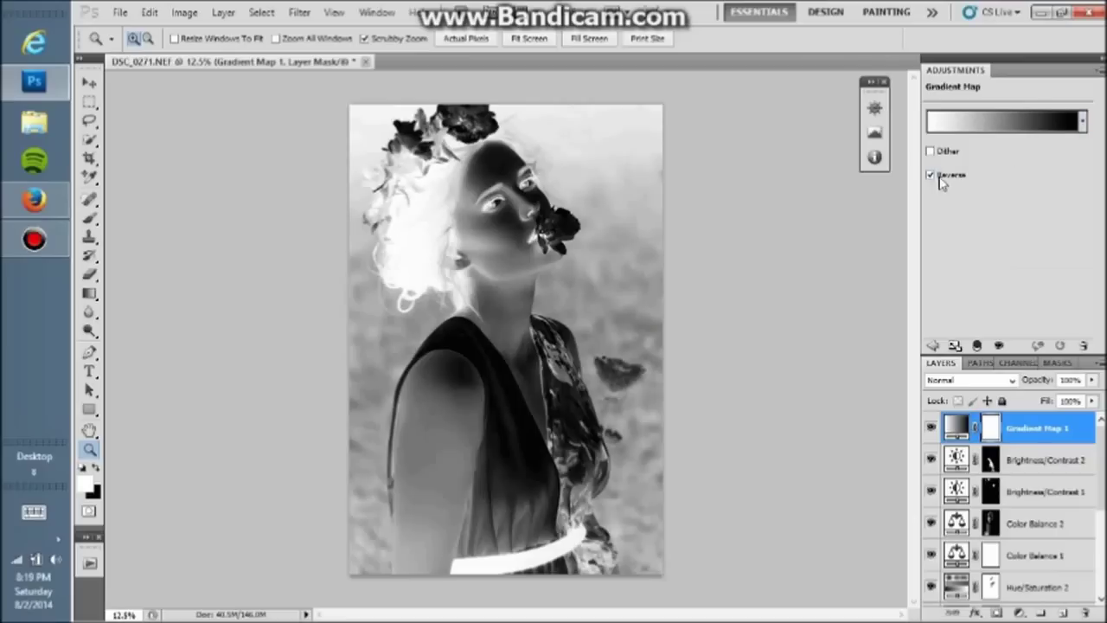
click(940, 177)
click(967, 380)
click(945, 217)
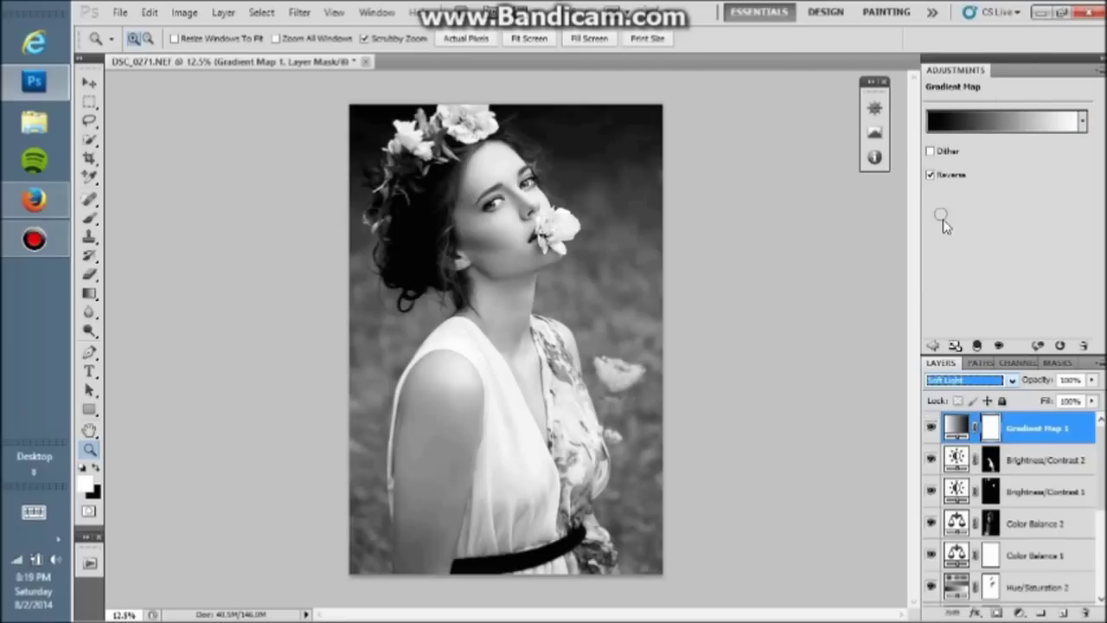
drag(1038, 379, 975, 382)
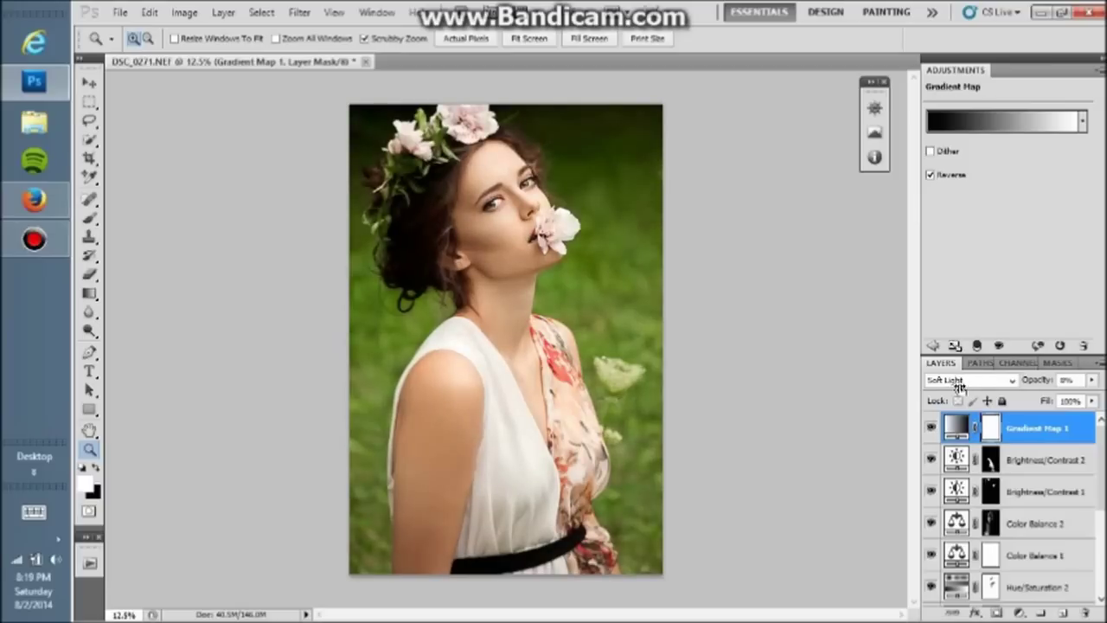
text(1511)
key(Return)
Step: Add a copper-preset Gradient Map in Soft Light mode at about 20% opacity
click(1020, 613)
click(1039, 595)
click(1083, 121)
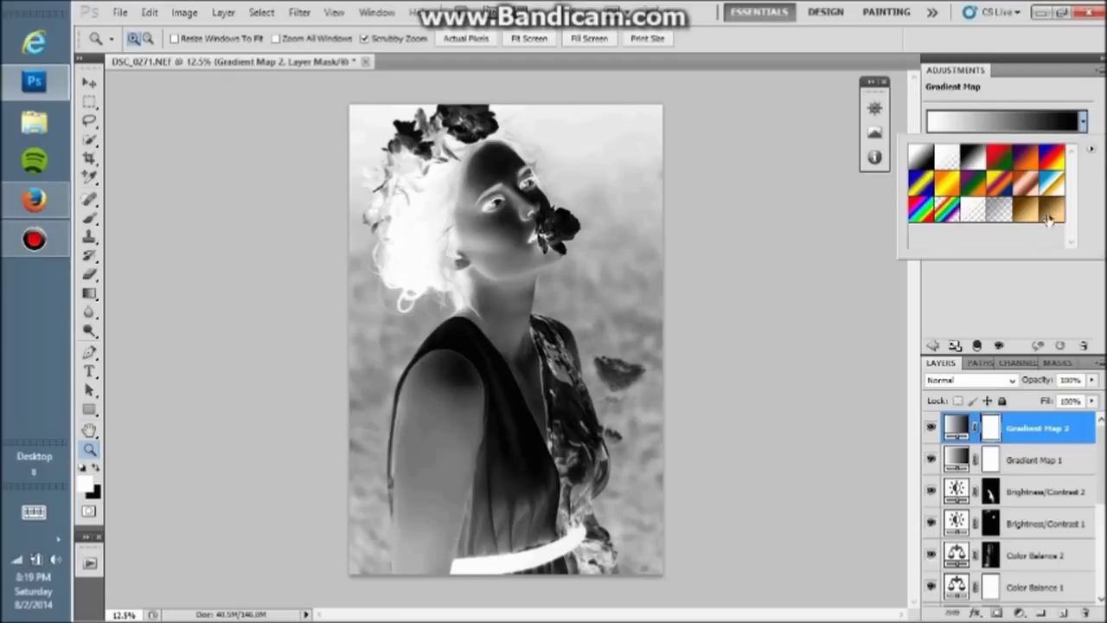
double_click(952, 156)
click(986, 381)
click(976, 383)
key(2)
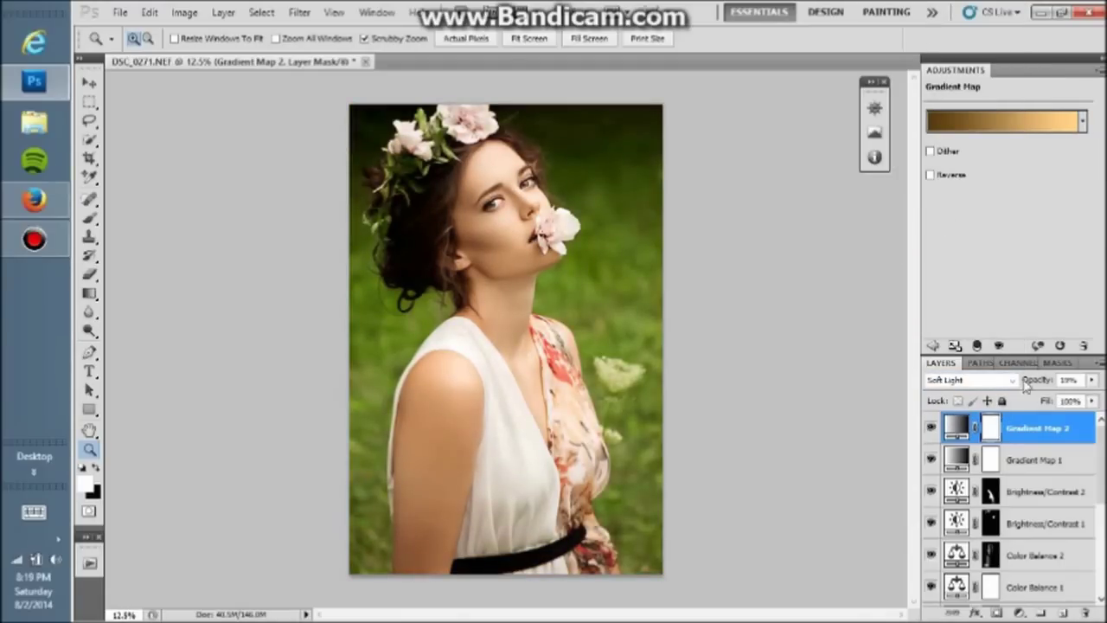
Step: Add a Gradient Map adjustment layer using the Black, White gradient preset
click(1021, 613)
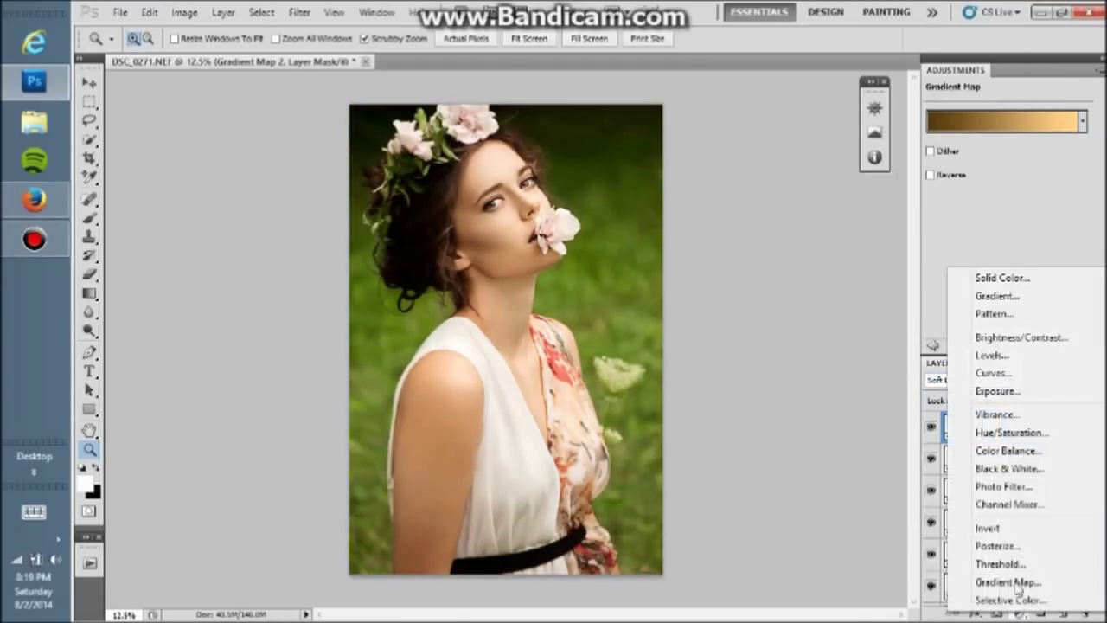
click(1004, 582)
click(1084, 122)
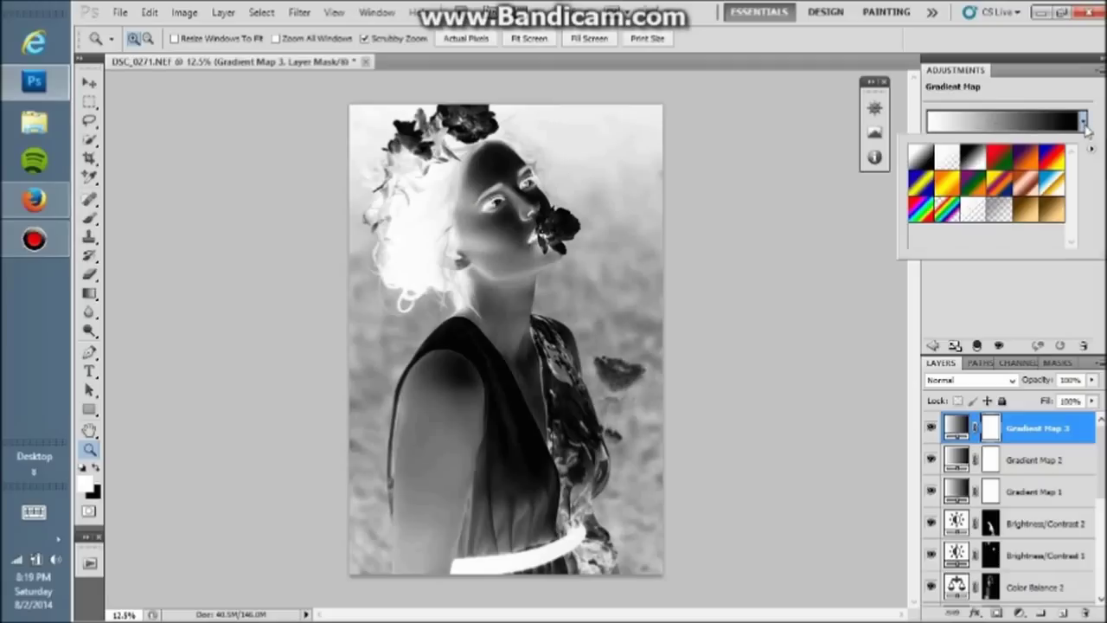
click(972, 158)
click(1004, 122)
Step: Change the gradient's black stop to the pink #ff6fac
click(406, 346)
click(492, 414)
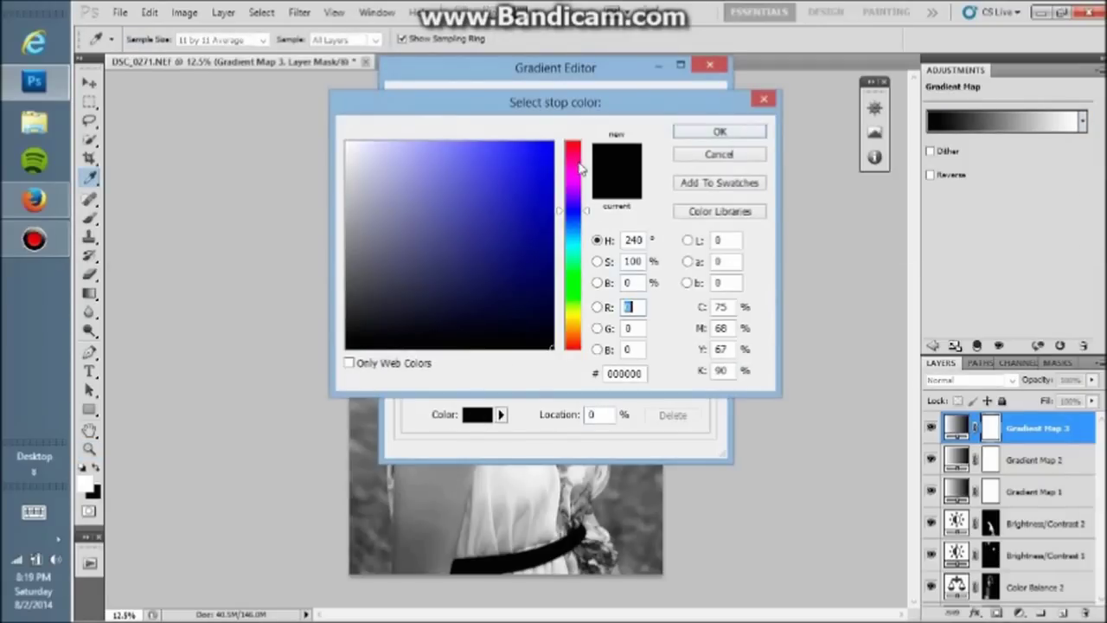
click(578, 164)
drag(554, 103, 856, 62)
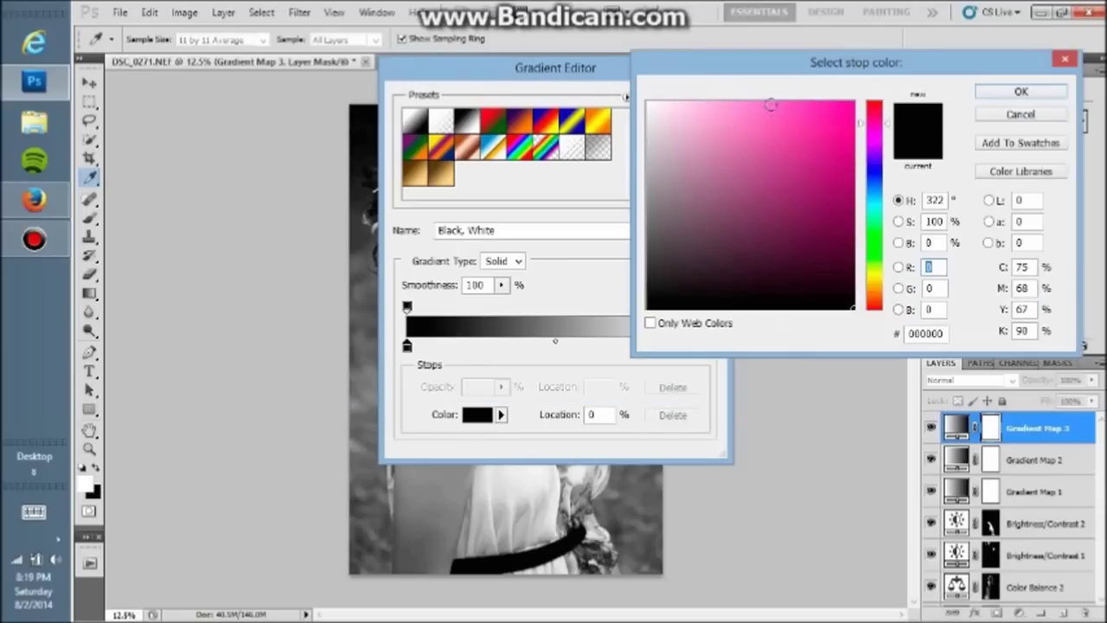
click(766, 103)
drag(890, 128, 887, 121)
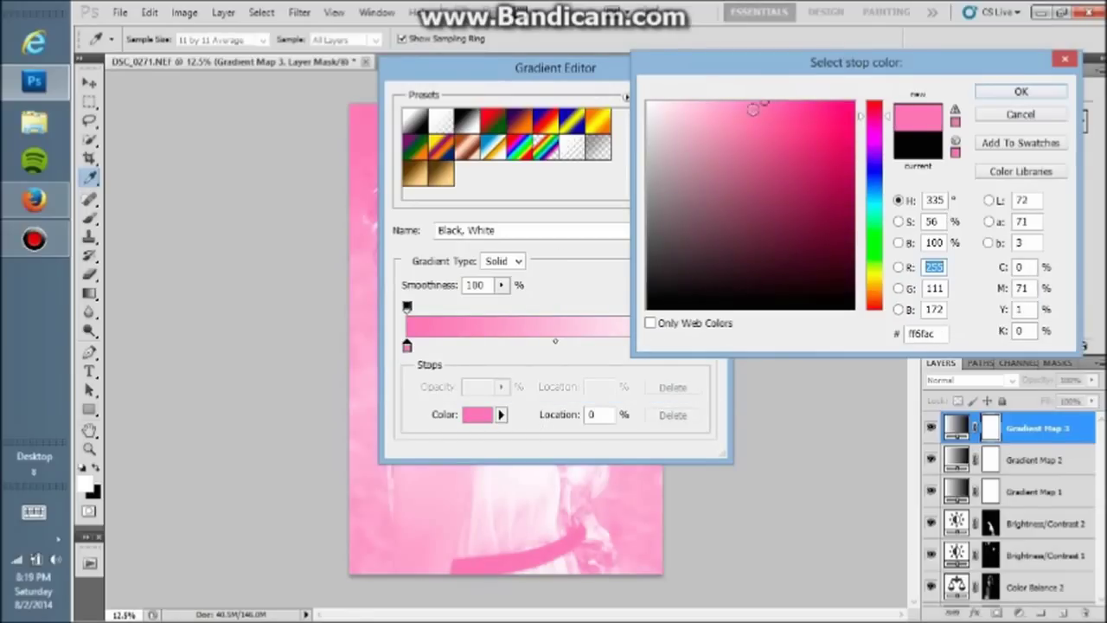
click(1021, 92)
click(979, 99)
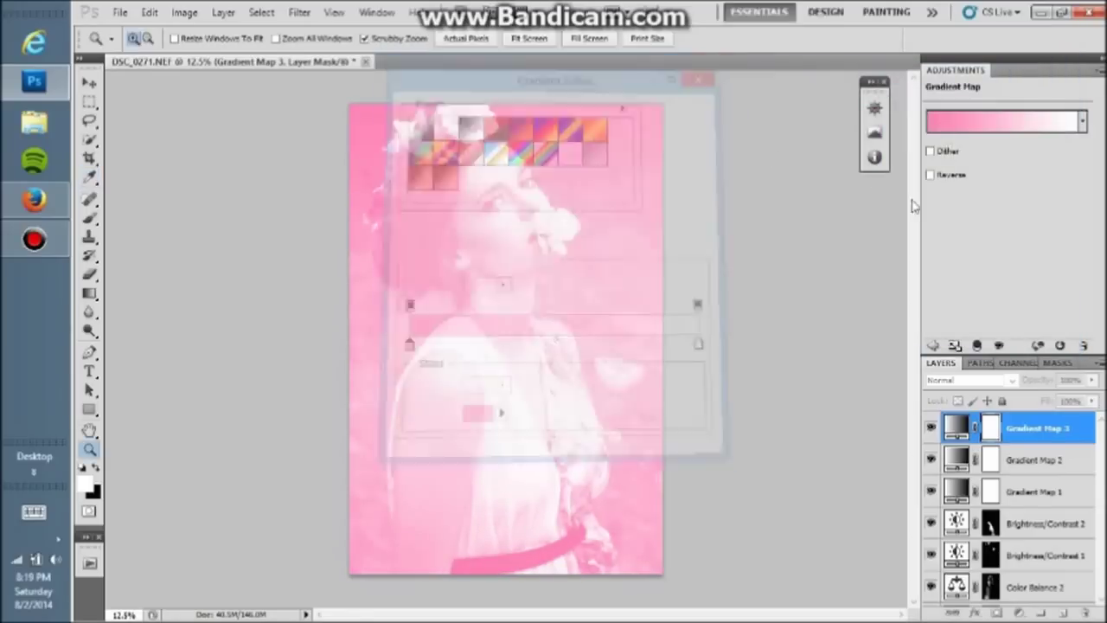
Step: Blend Gradient Map 3 in Screen mode at 5% opacity, toggling it to compare
click(969, 380)
click(947, 132)
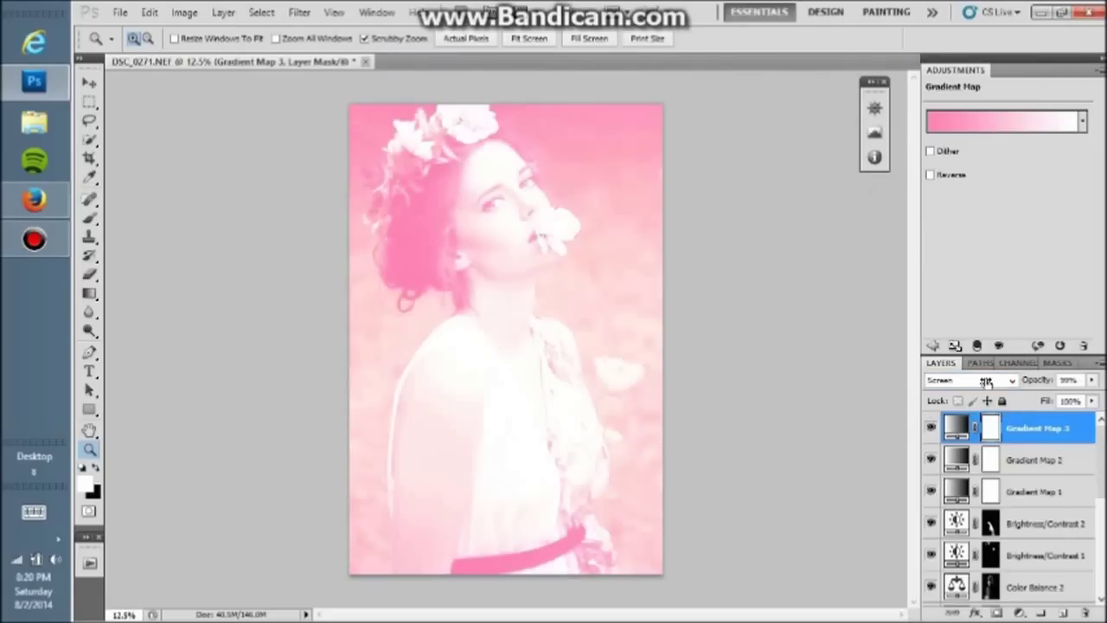
key(3)
key(5)
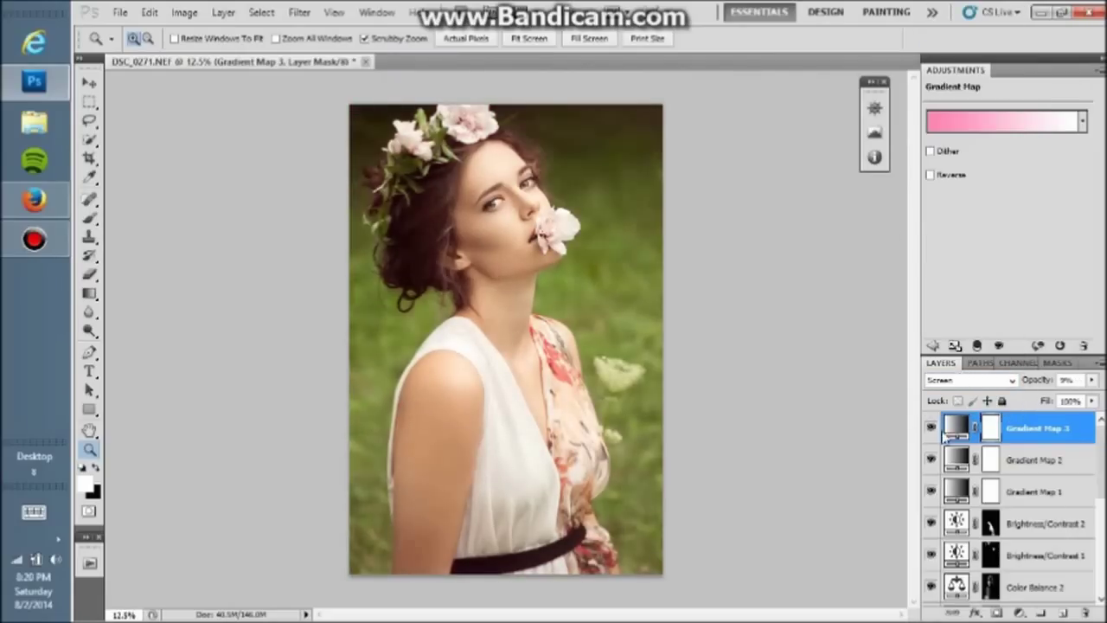
click(932, 427)
click(932, 427)
drag(1047, 381, 1037, 385)
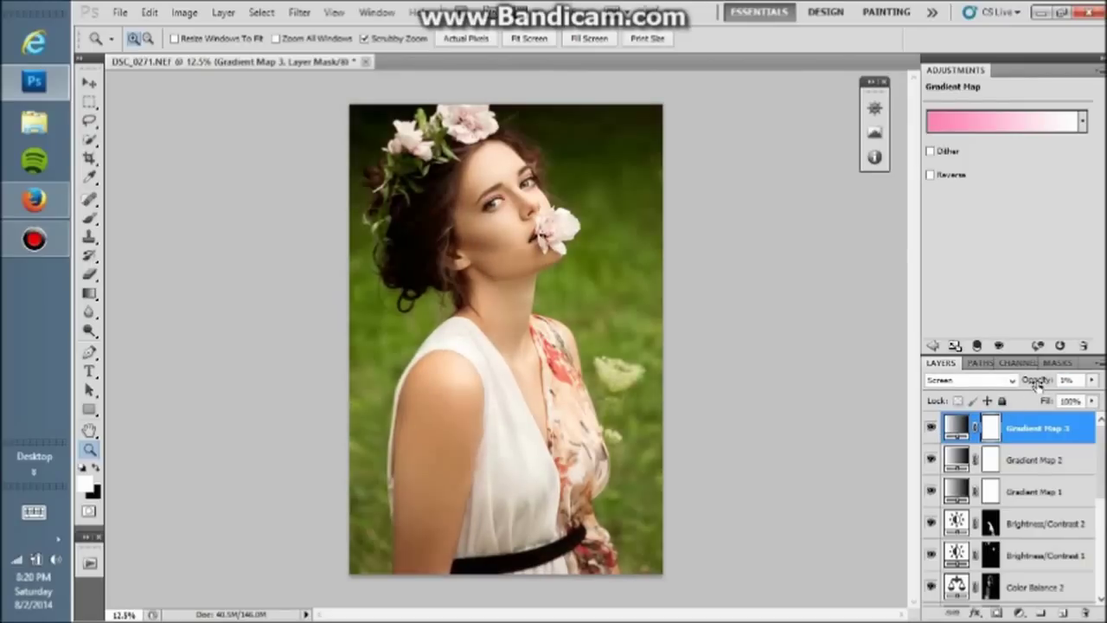
click(932, 427)
click(932, 427)
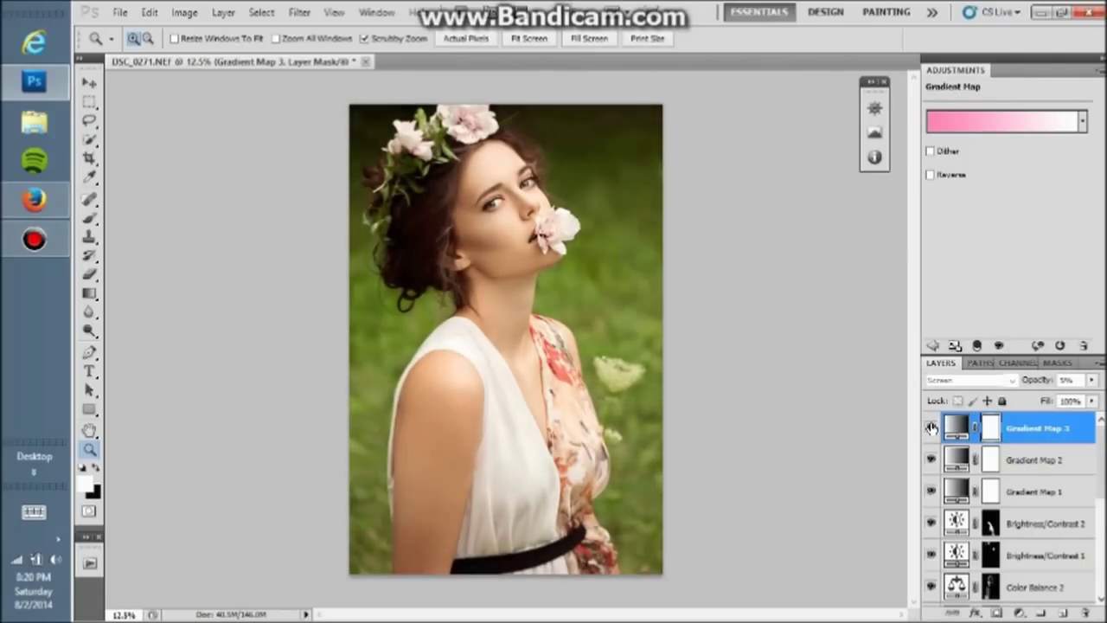
Step: Compare the result against the Background layer alone, then restore all layers
click(1031, 381)
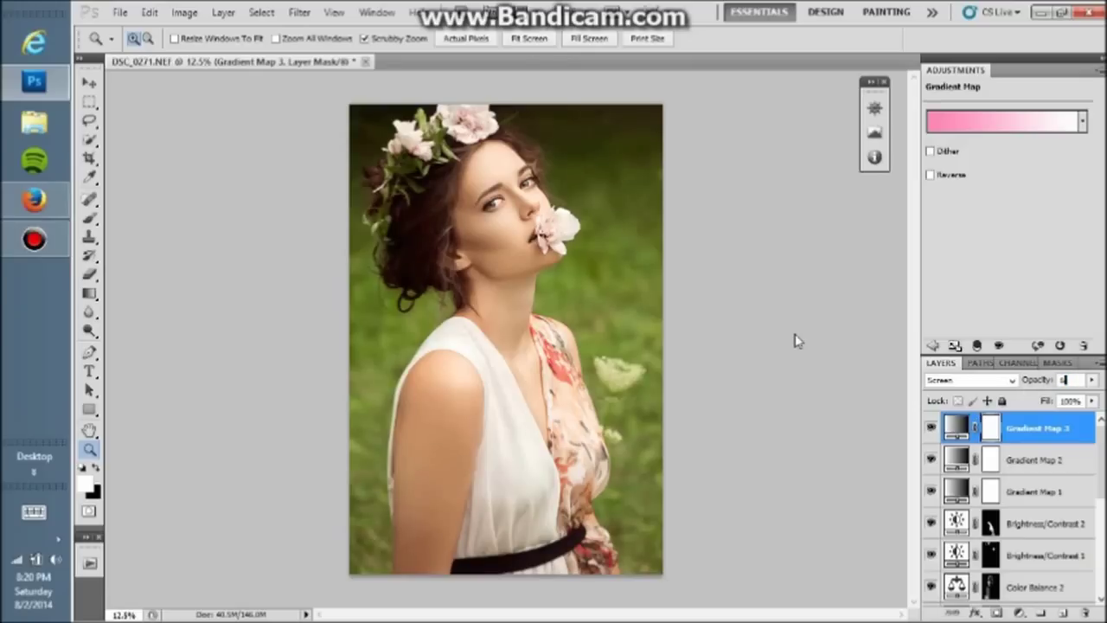
scroll(1061, 462, down, 5)
click(1004, 591)
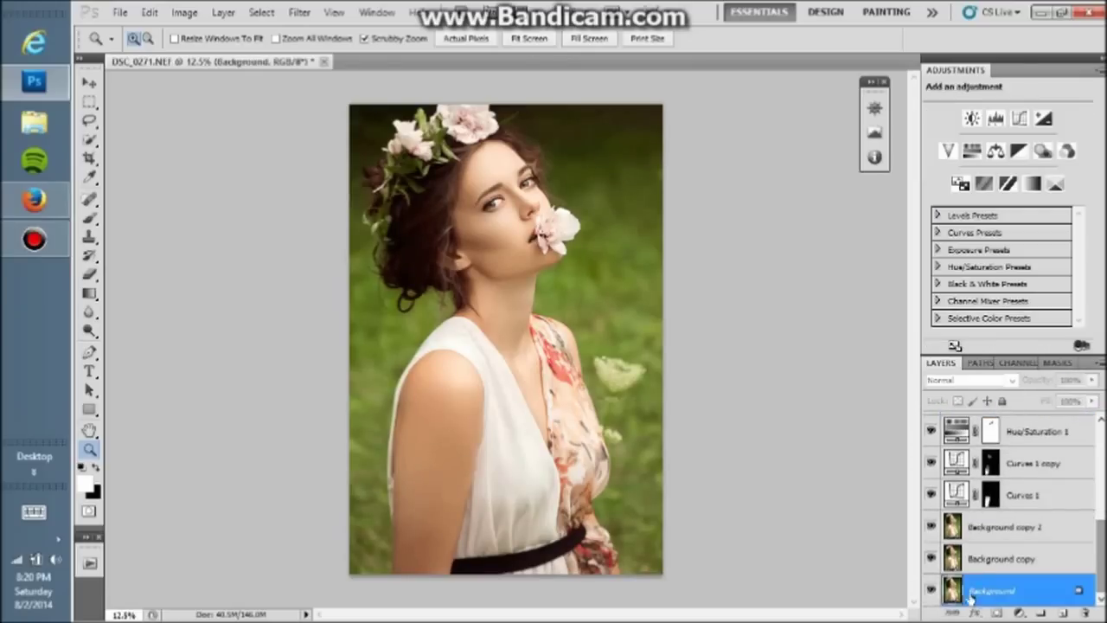
alt+click(932, 591)
alt+click(933, 591)
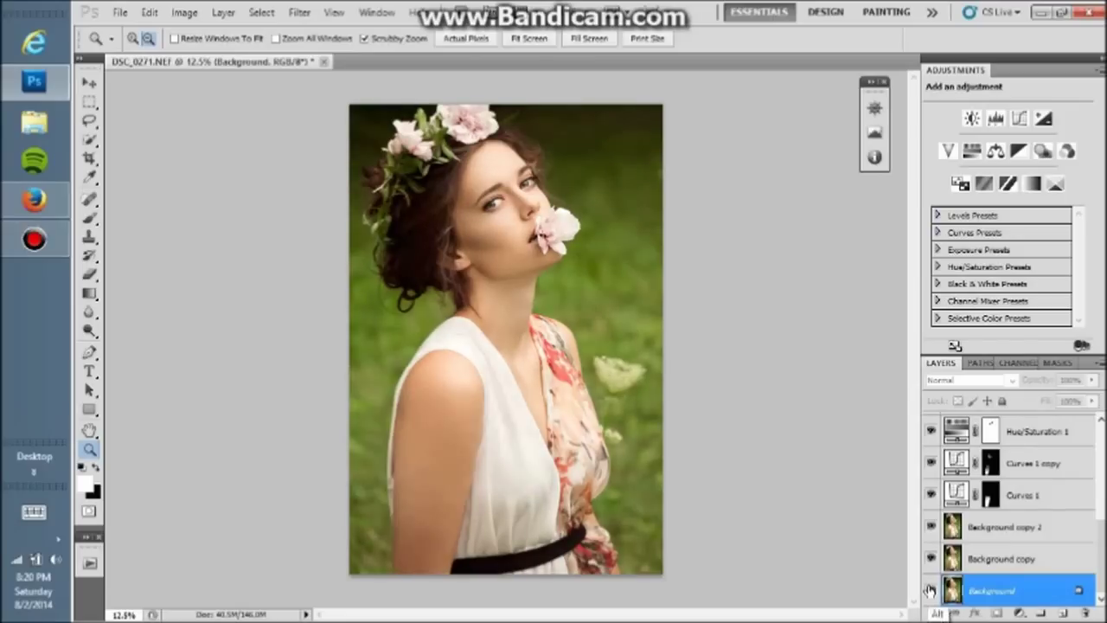
drag(1101, 545, 1101, 472)
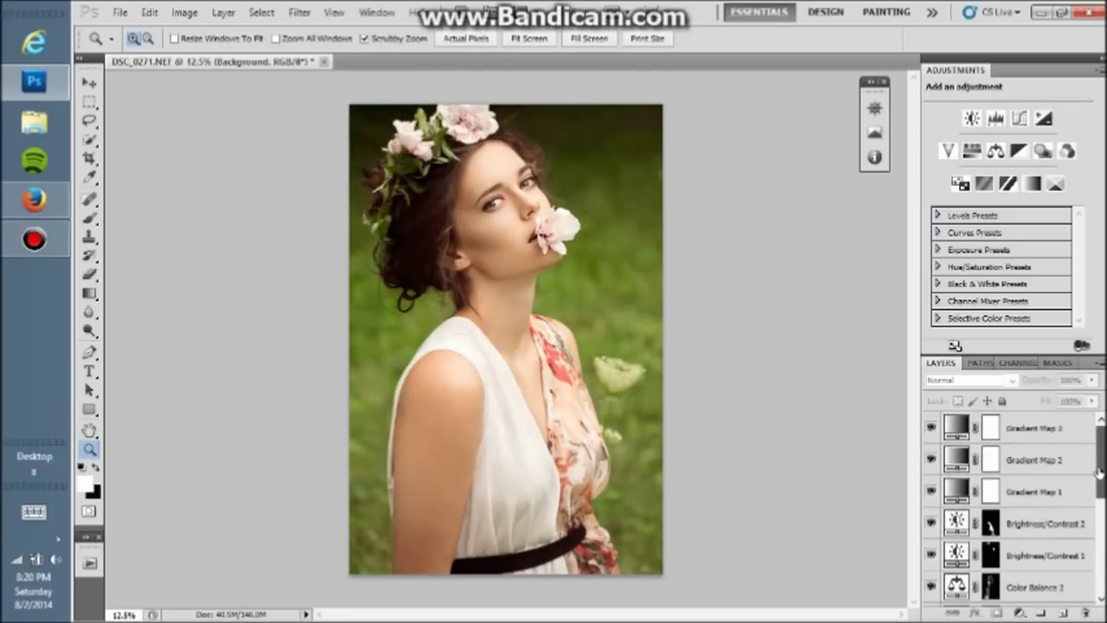
click(541, 202)
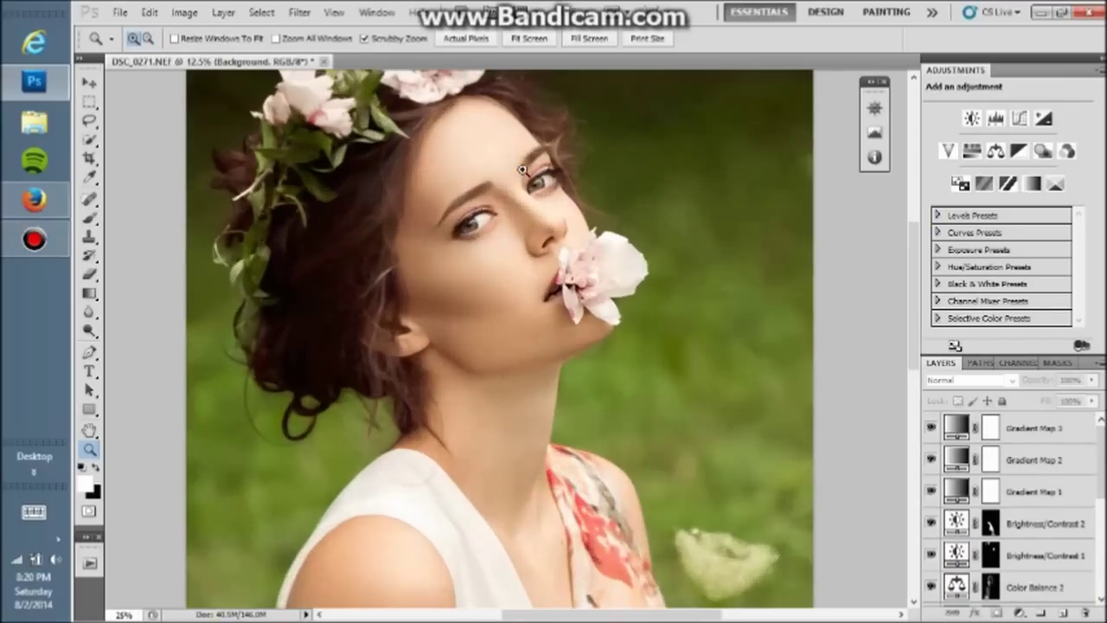
click(1028, 523)
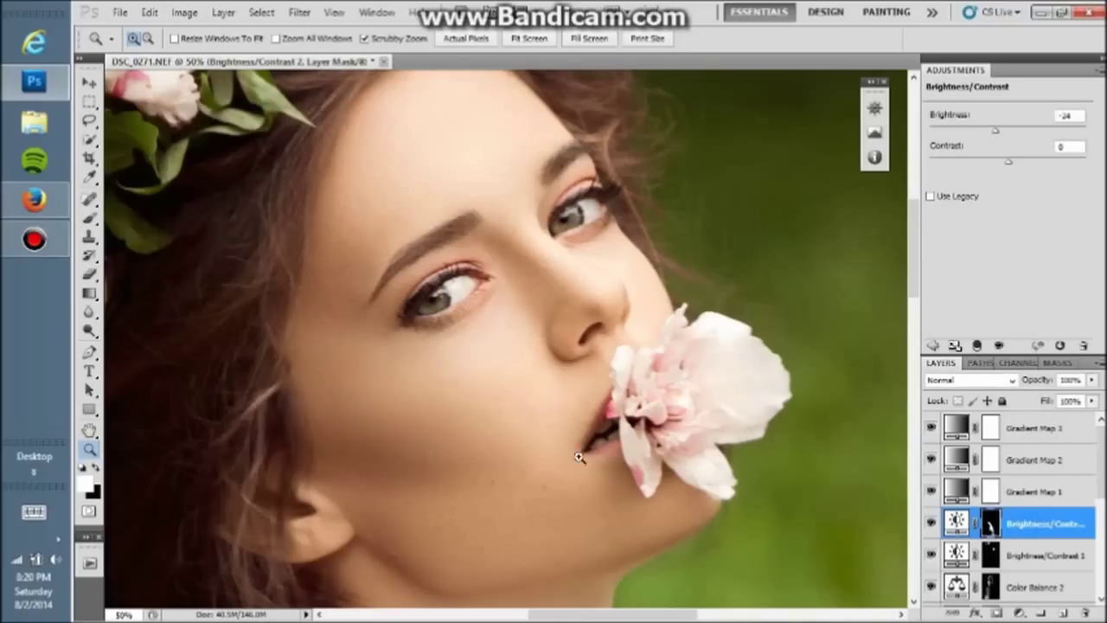
click(91, 219)
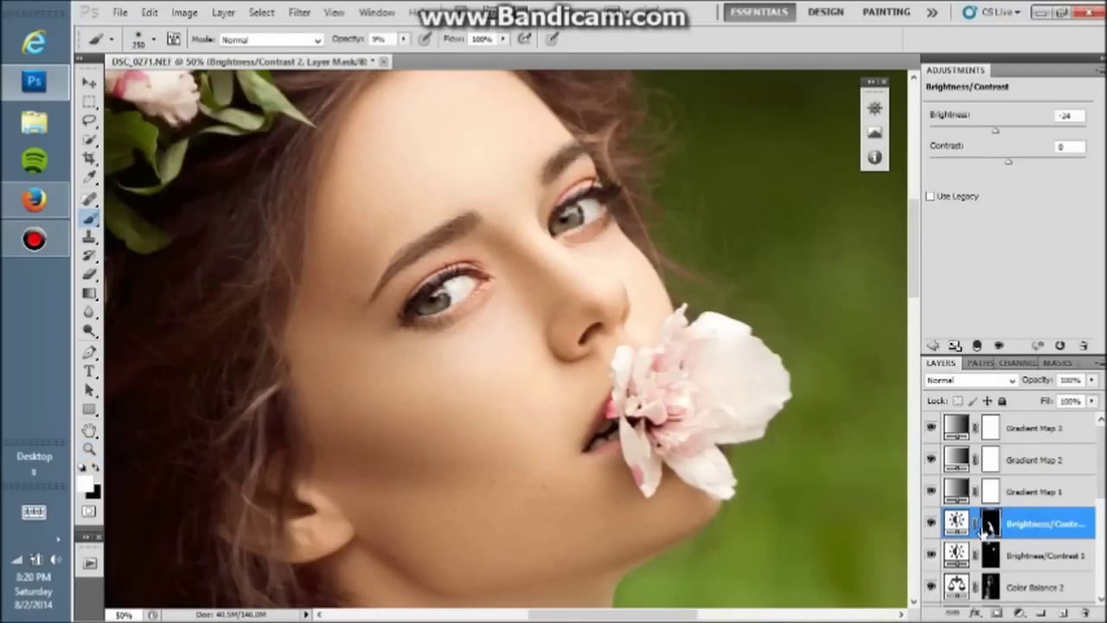
key(bracketleft)
key(bracketleft)
key(bracketleft)
key(bracketright)
key(bracketright)
click(90, 449)
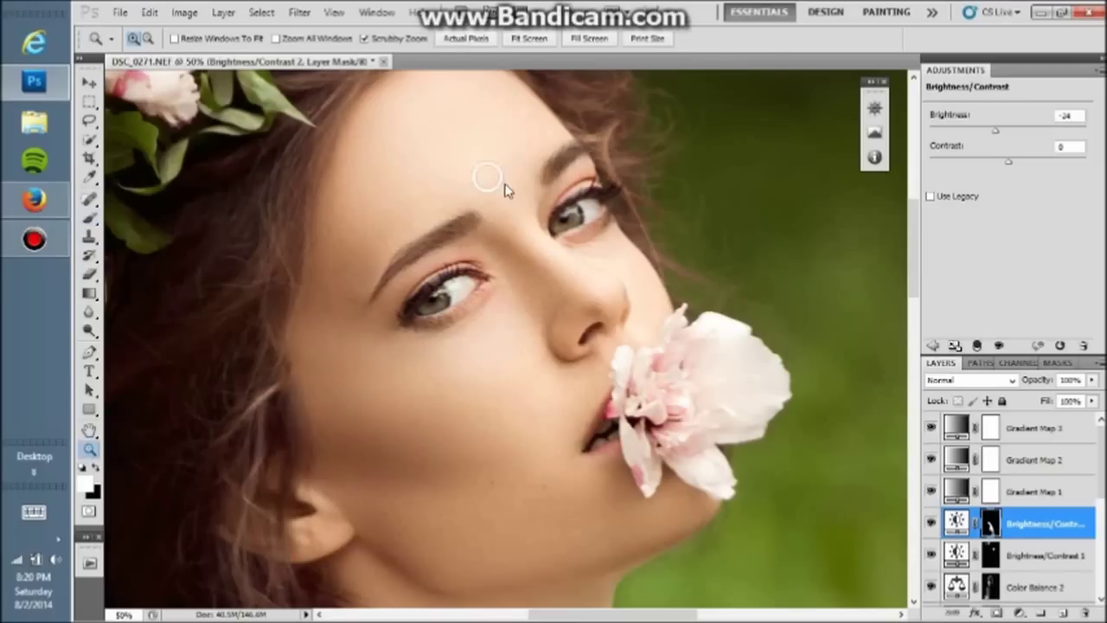
drag(507, 185, 472, 185)
right_click(543, 264)
click(575, 350)
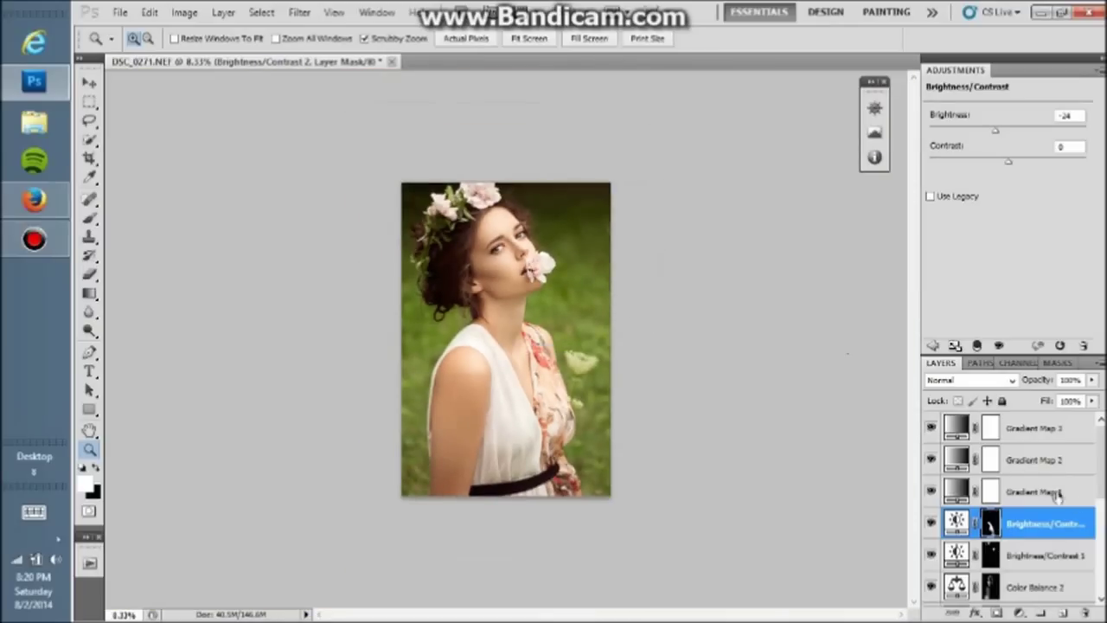
scroll(1057, 494, down, 2)
scroll(1057, 519, down, 2)
click(1012, 591)
alt+click(932, 591)
alt+click(932, 591)
Step: Zoom in beside the dress and duplicate Background copy 2 into a new layer
click(600, 408)
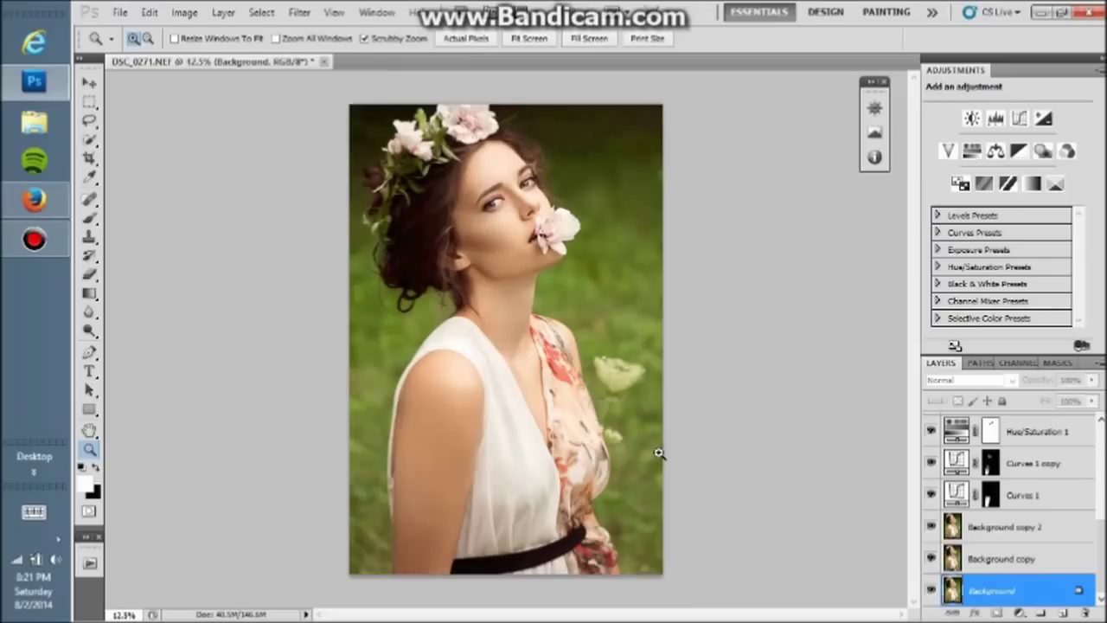
click(658, 453)
click(1069, 540)
drag(1062, 611, 1063, 611)
click(701, 338)
Step: Clone Stamp nearby grass at 100% opacity over the white flowers
click(89, 235)
key(0)
right_click(626, 254)
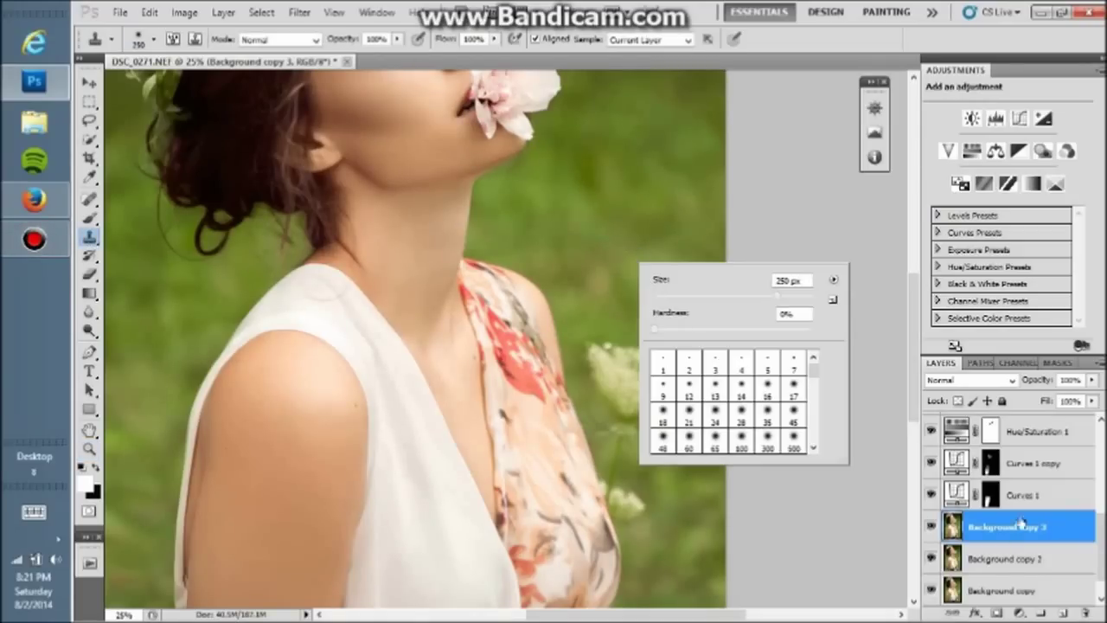
key(Return)
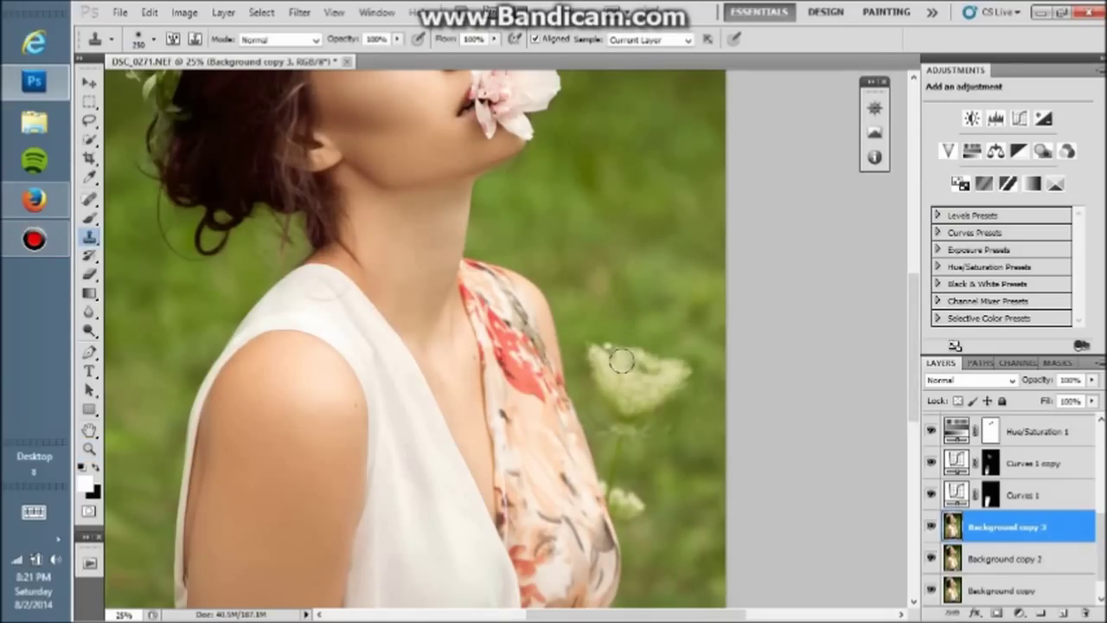
mouse_move(621, 359)
mouse_down()
mouse_move(589, 341)
mouse_move(672, 366)
mouse_up()
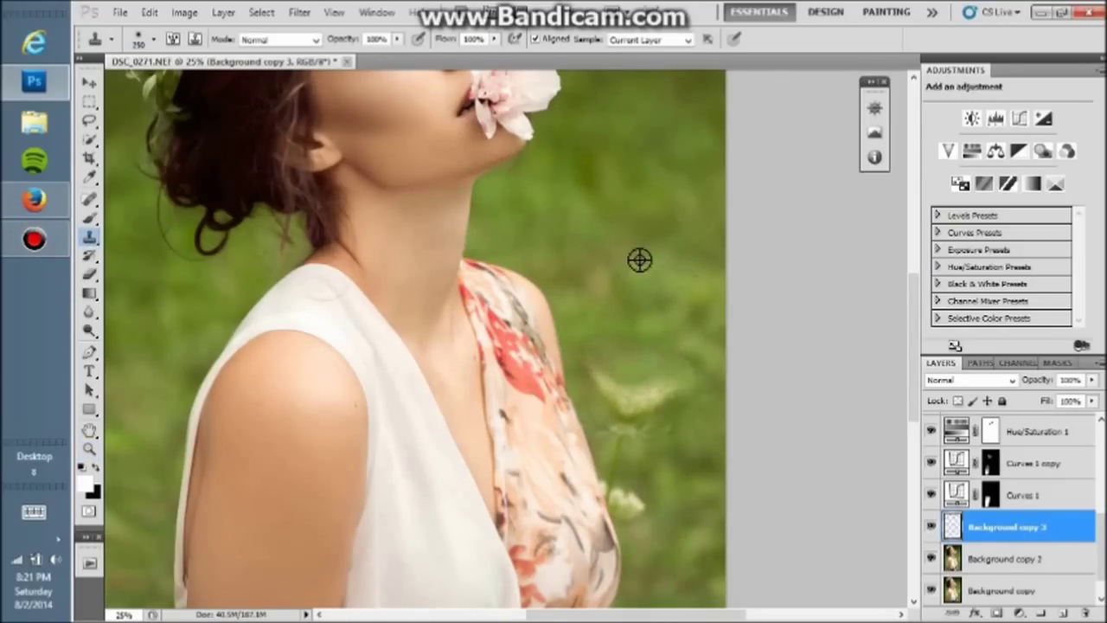
alt+click(706, 465)
drag(640, 427, 657, 381)
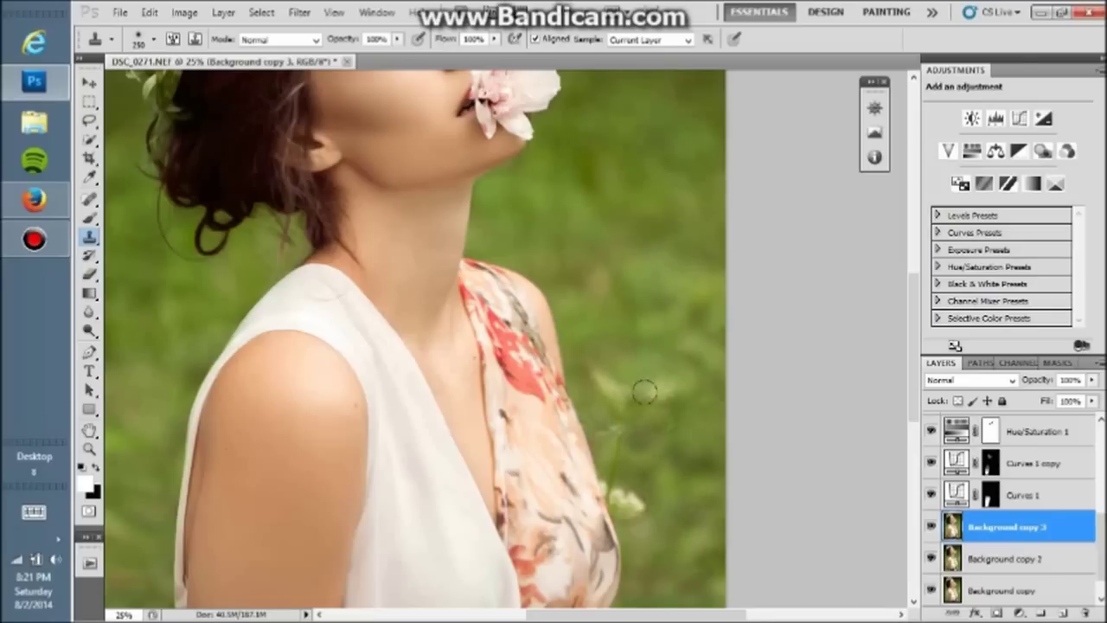
alt+click(661, 301)
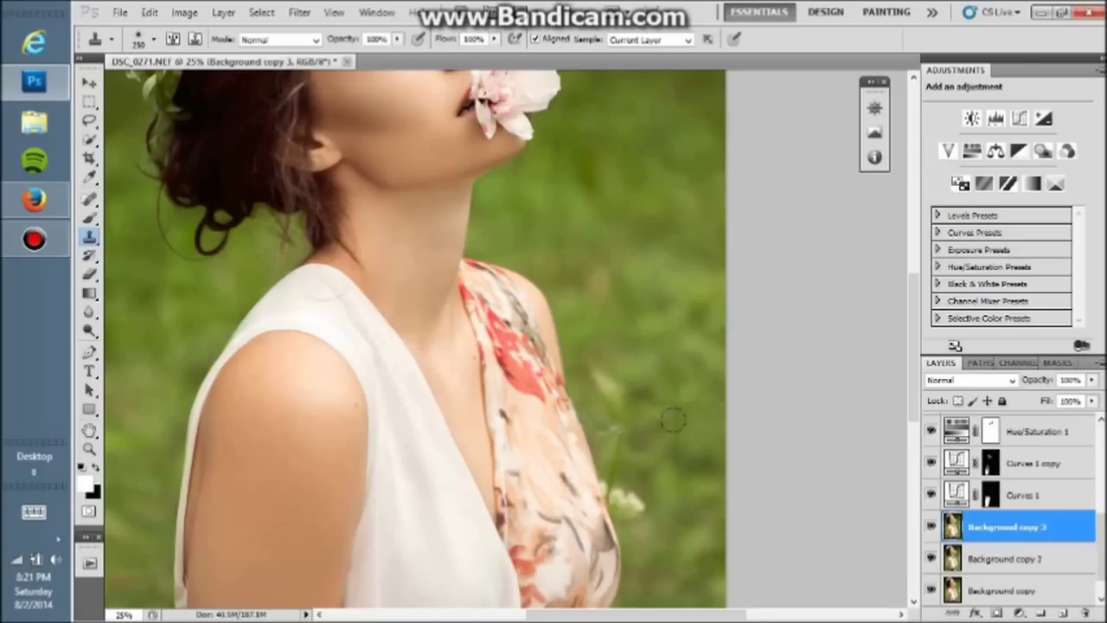
alt+click(658, 271)
drag(610, 389, 591, 366)
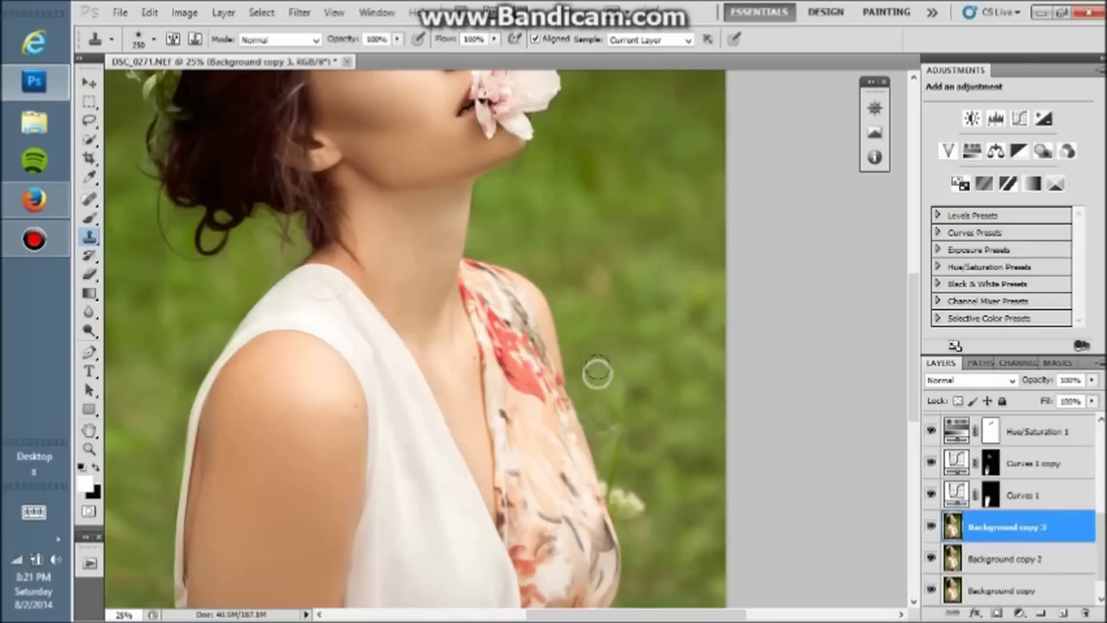
Step: Refine the cloning with varied brush sizes and opacities (68%, 28%, 100%, 46%)
key(6)
key(8)
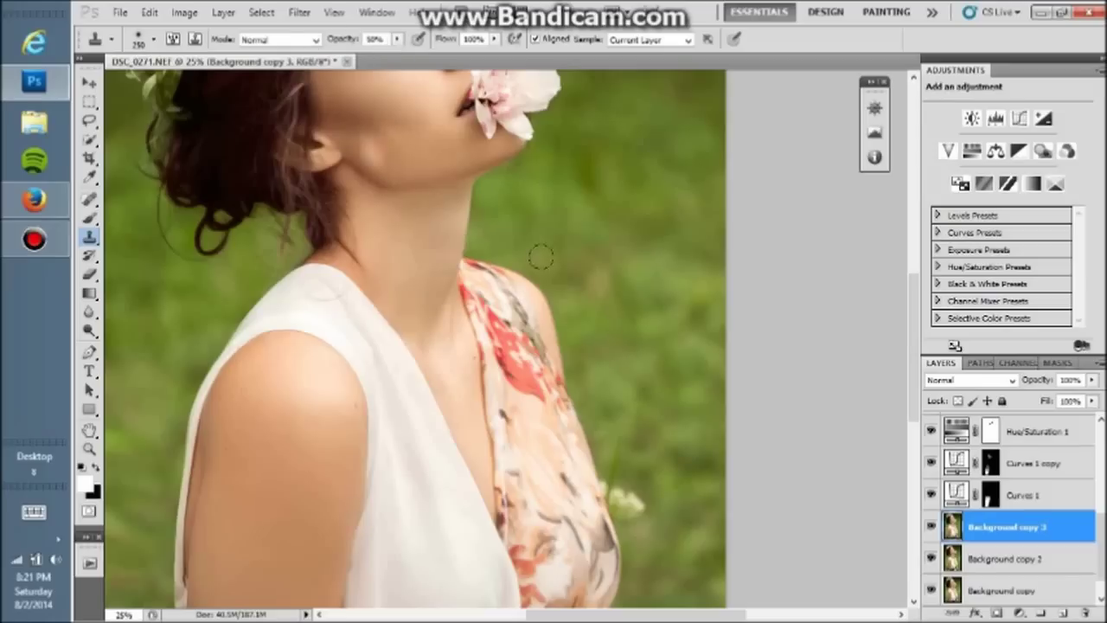
key(bracketleft)
key(bracketleft)
key(2)
key(8)
key(bracketright)
key(bracketright)
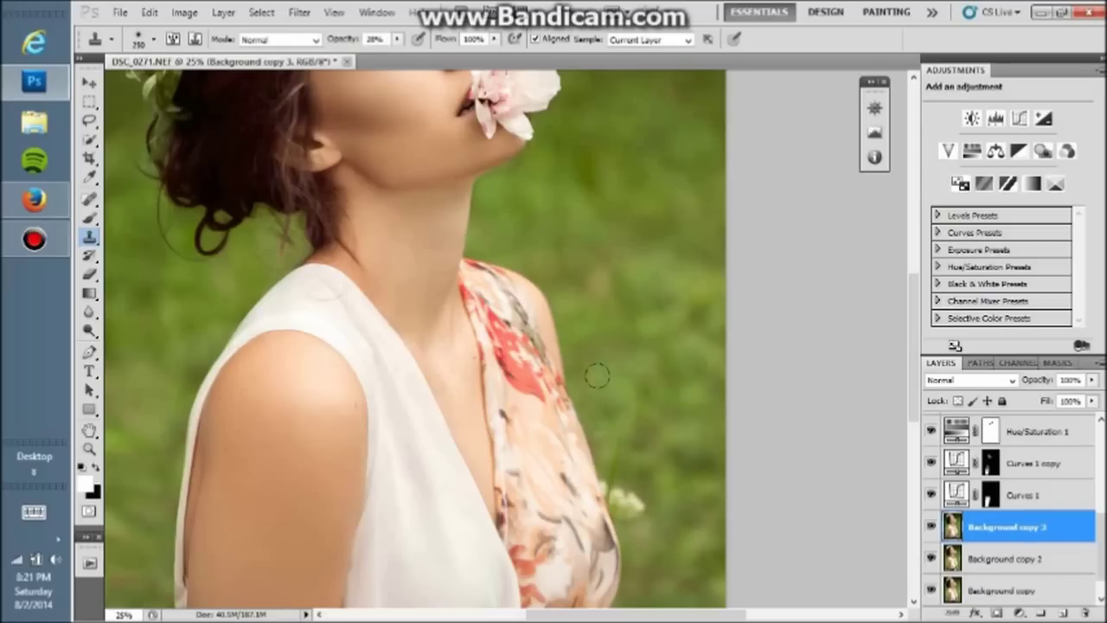
scroll(640, 354, down, 3)
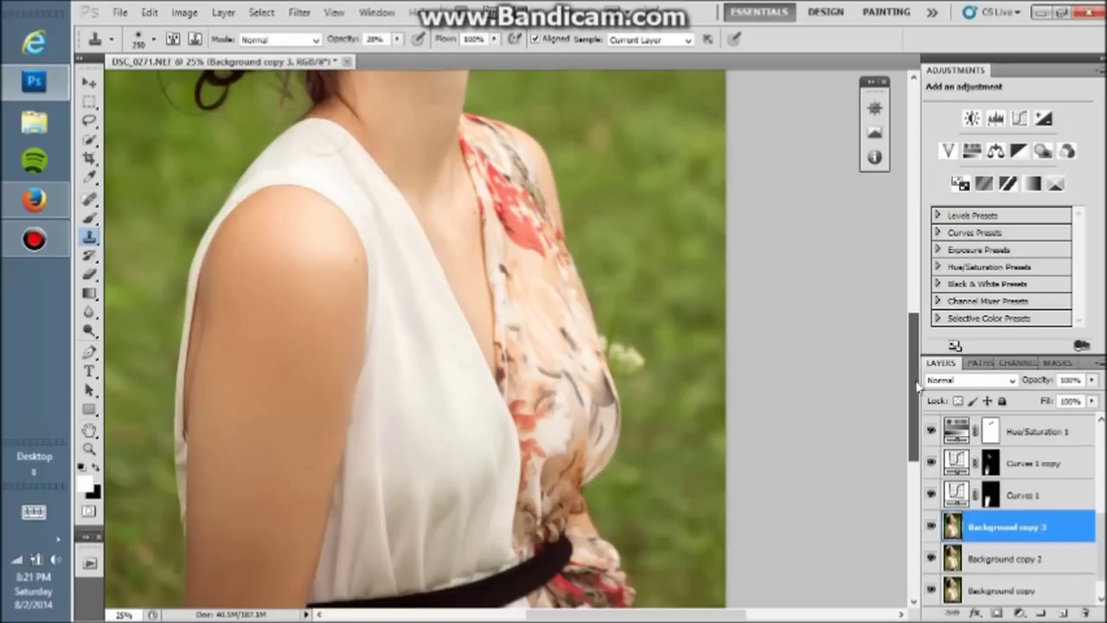
key(bracketleft)
key(bracketleft)
key(bracketleft)
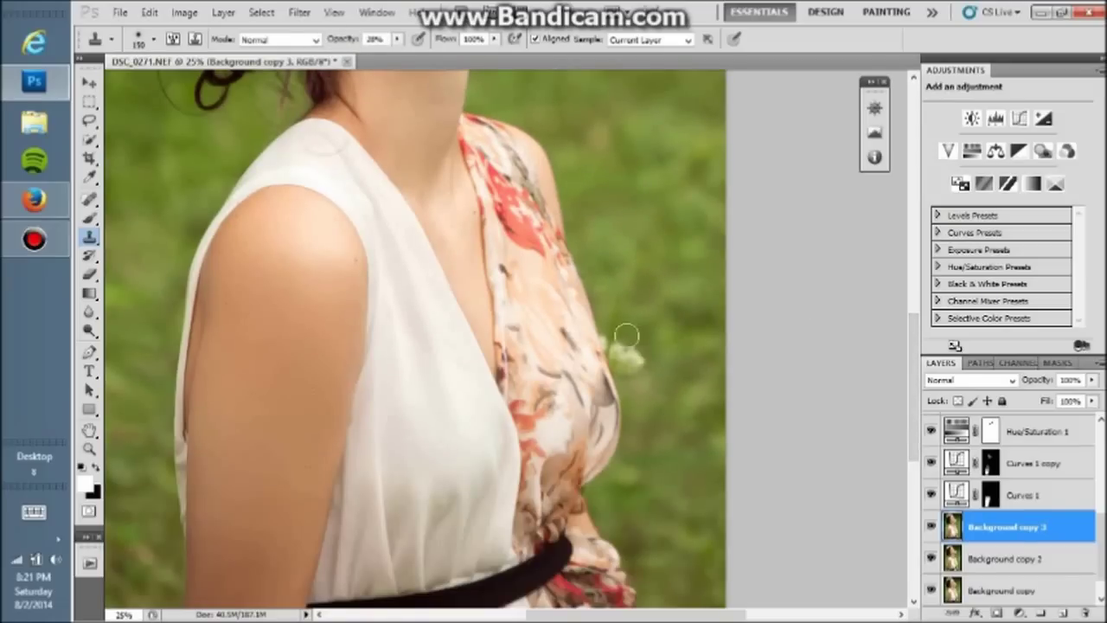
key(0)
key(bracketleft)
key(bracketleft)
key(bracketleft)
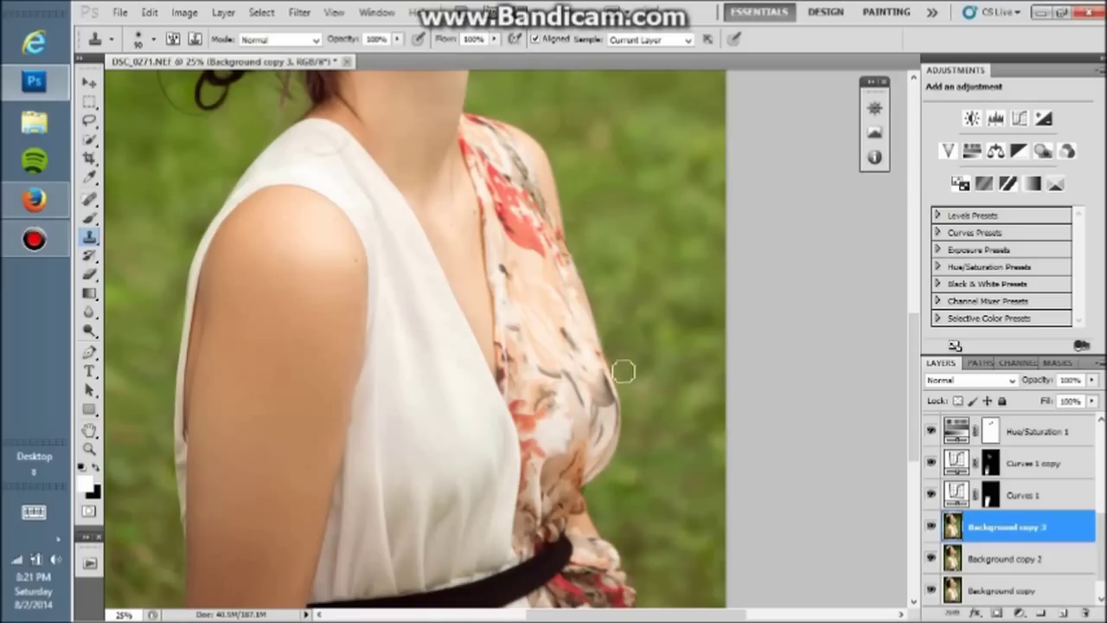
key(bracketright)
key(bracketright)
key(bracketright)
key(4)
key(6)
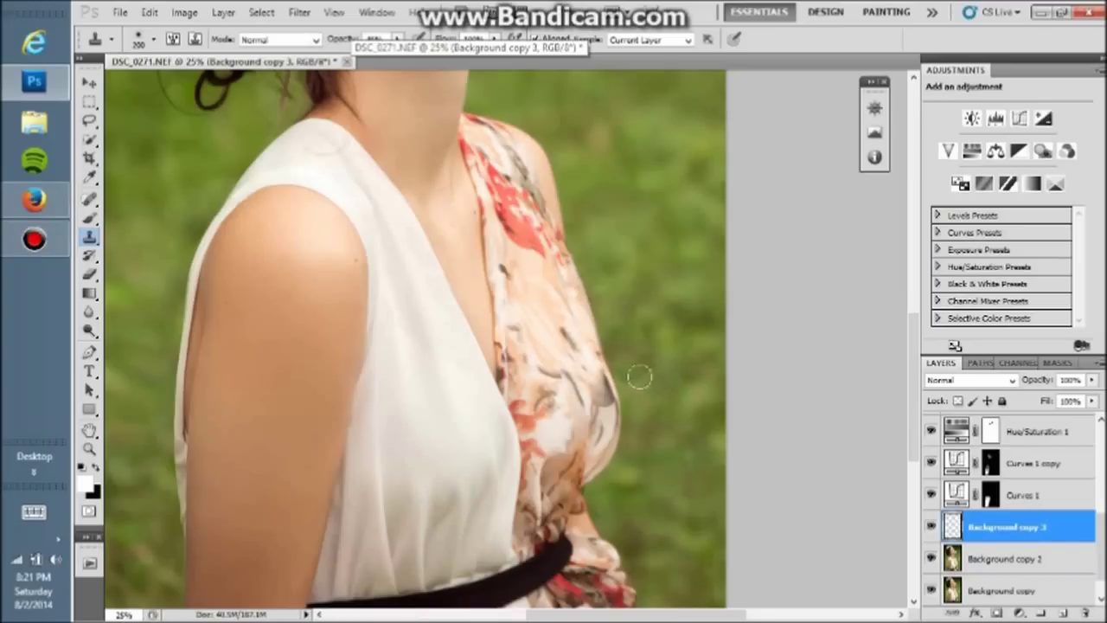
Step: Return to the Clone Stamp with a smaller brush, then zoom out to the whole photo
click(89, 448)
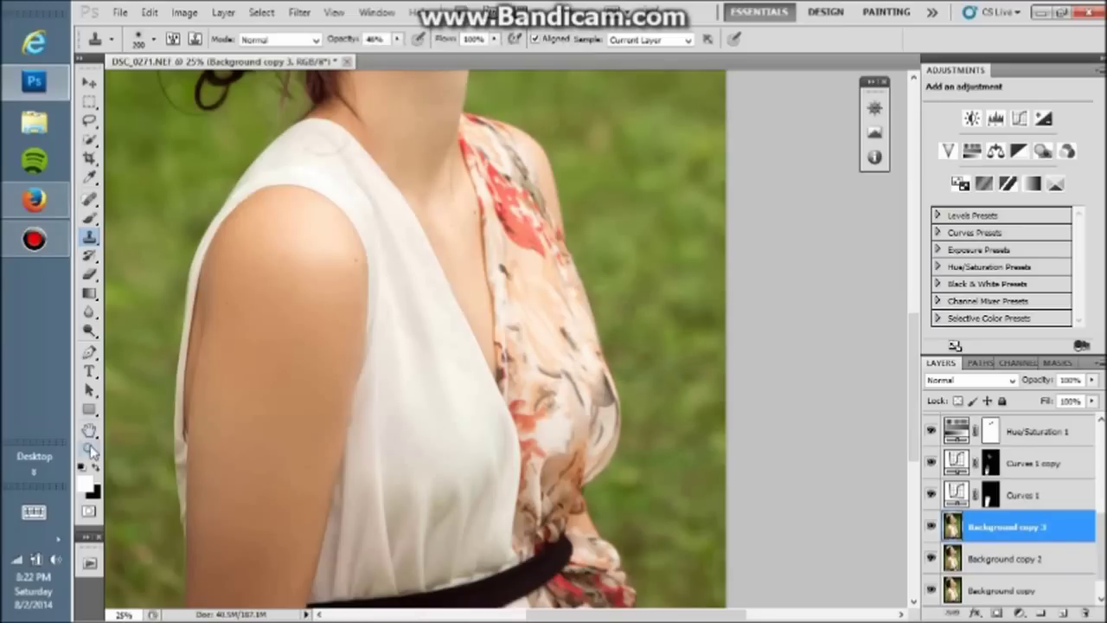
right_click(622, 214)
key(Escape)
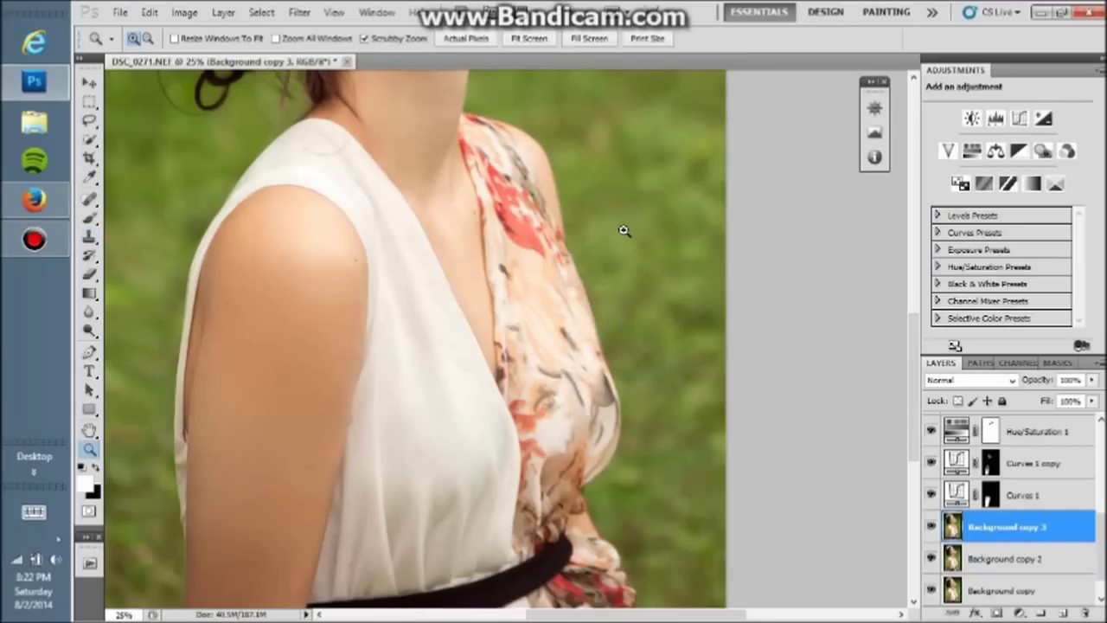
key(s)
key(bracketleft)
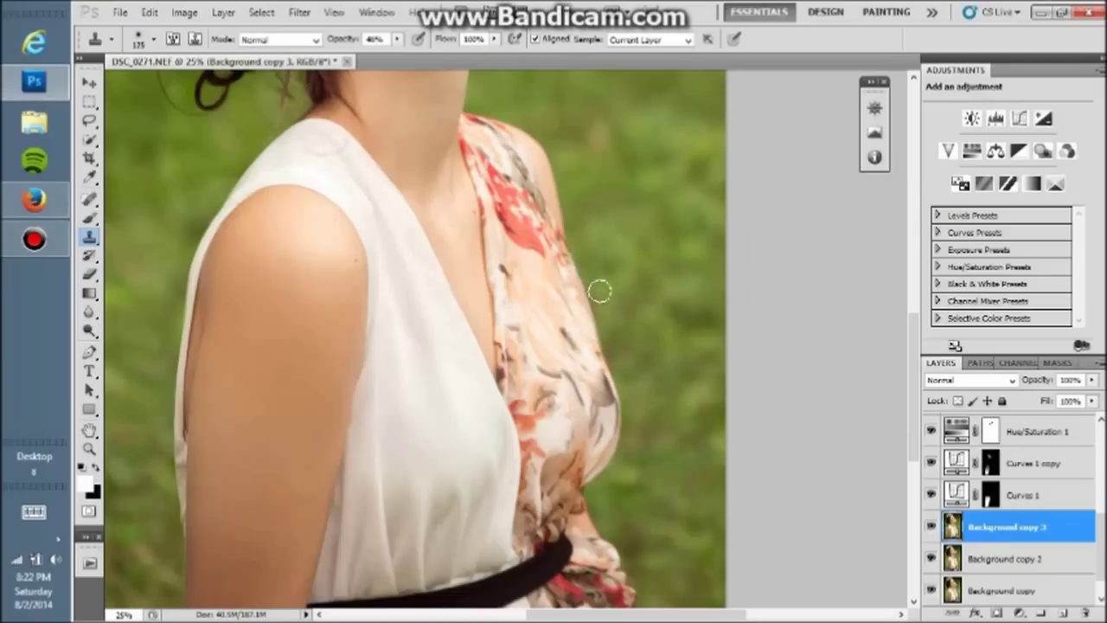
click(89, 449)
alt+click(562, 277)
alt+click(545, 292)
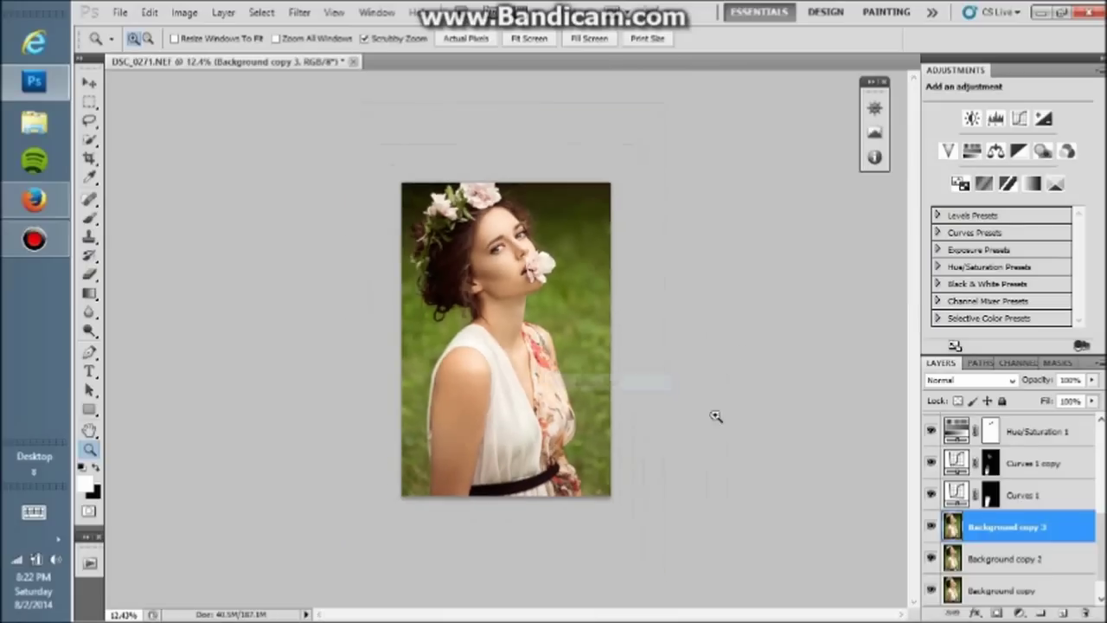
Step: Toggle the retouched layer's visibility to compare it with the original
click(932, 527)
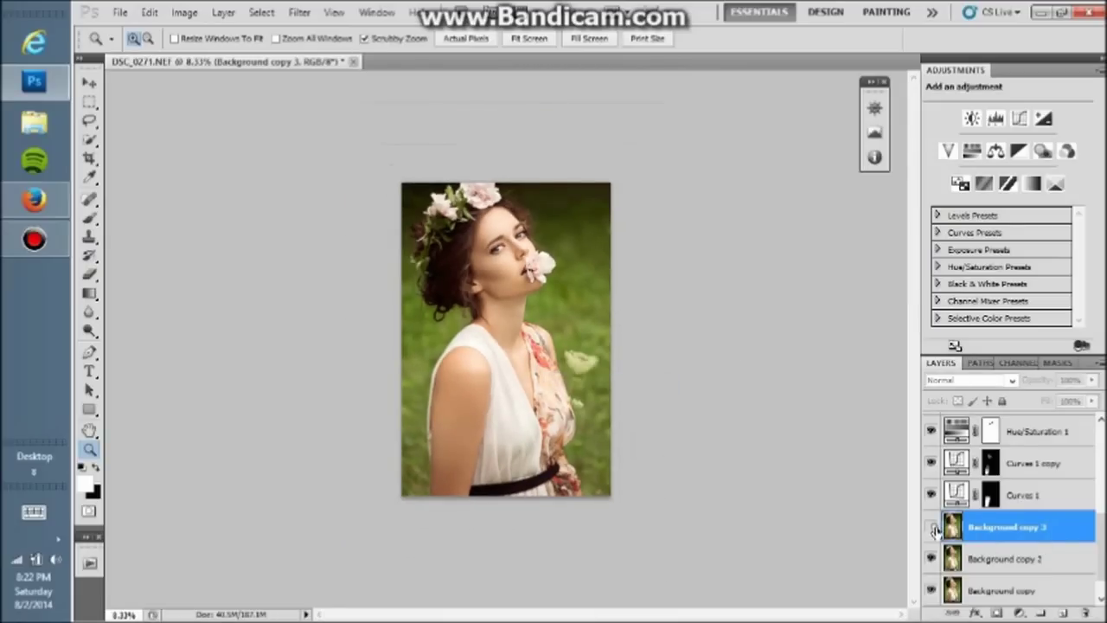
click(932, 527)
click(1101, 367)
click(1099, 369)
click(1099, 369)
click(947, 516)
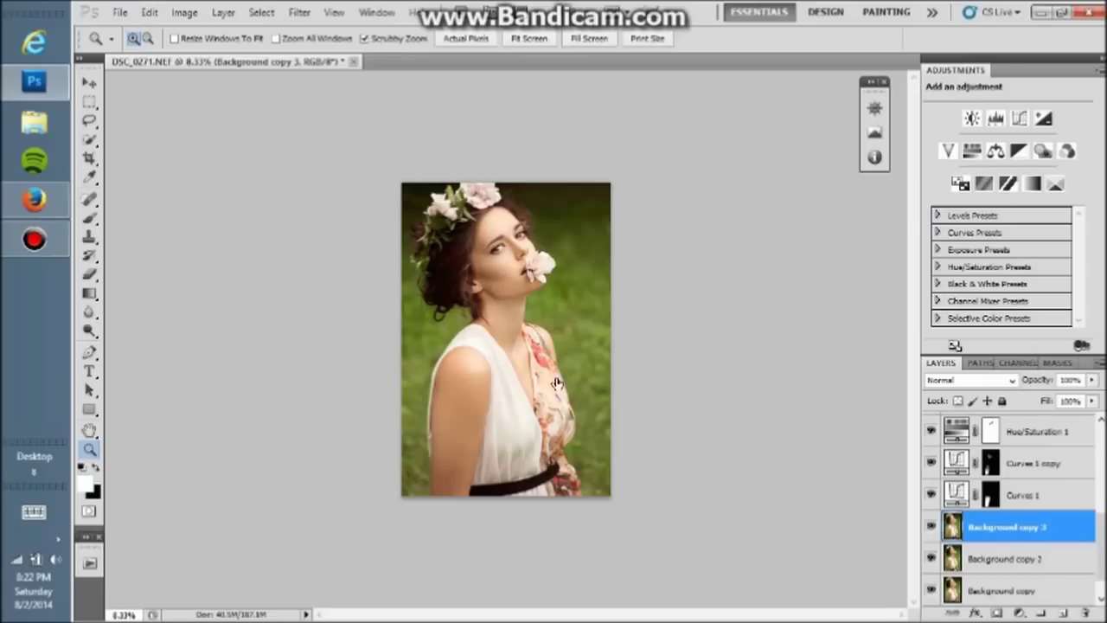
click(557, 383)
click(1021, 612)
Step: Add a raised Curves 2 layer with inverted mask, using a 400 brush at 20% for the arm
click(1013, 376)
drag(1014, 207, 1016, 197)
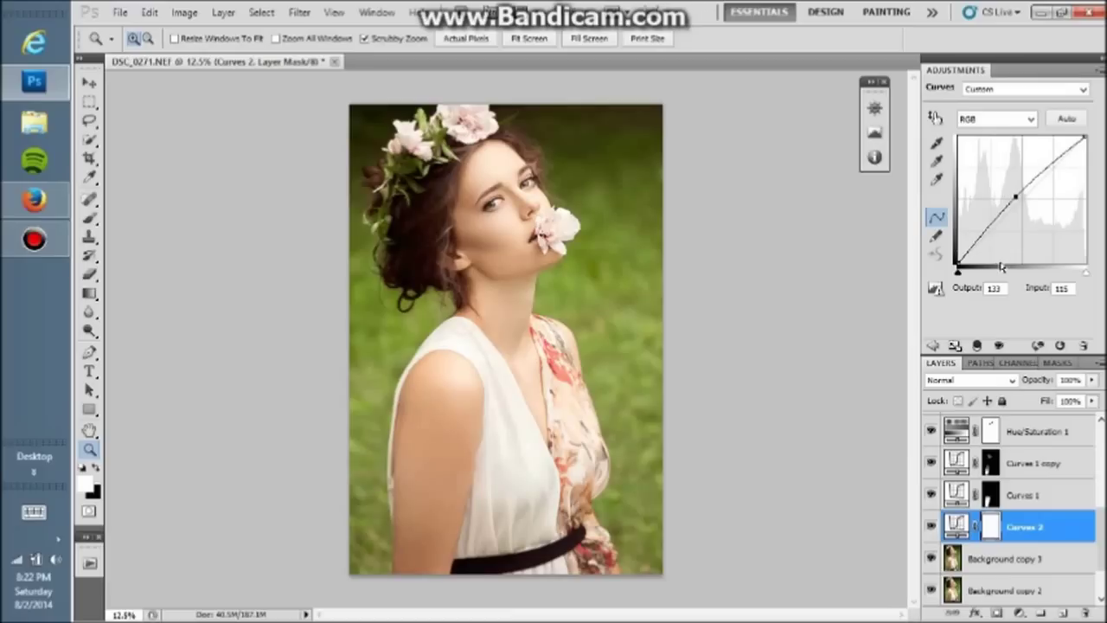
key(ctrl+i)
click(90, 218)
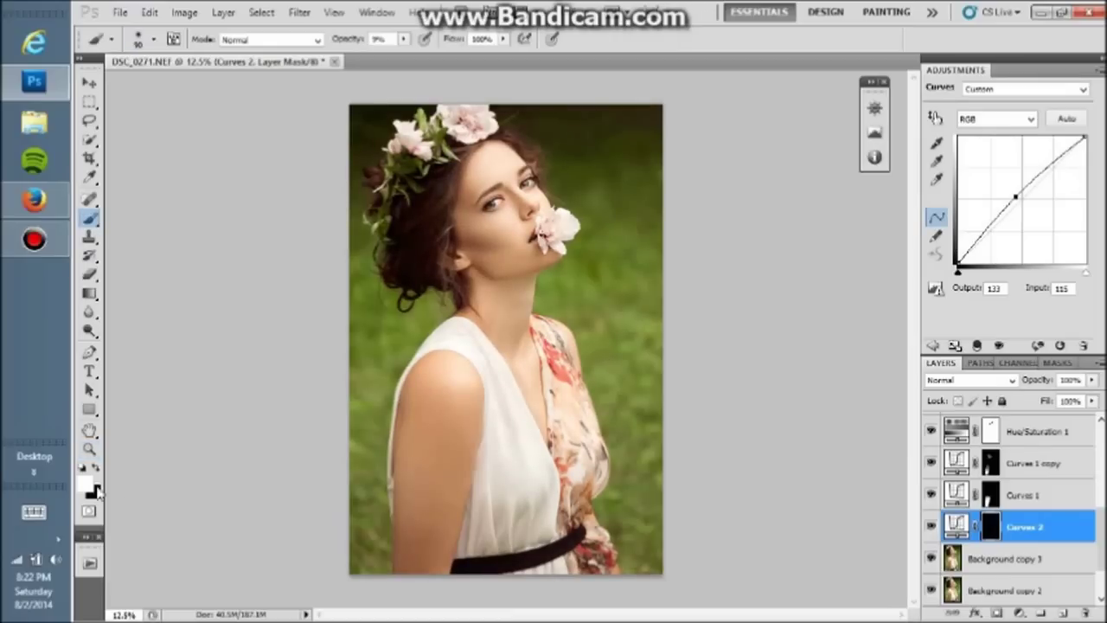
key(1)
key(4)
key(bracketright)
key(bracketright)
key(bracketright)
key(bracketright)
key(bracketright)
key(bracketright)
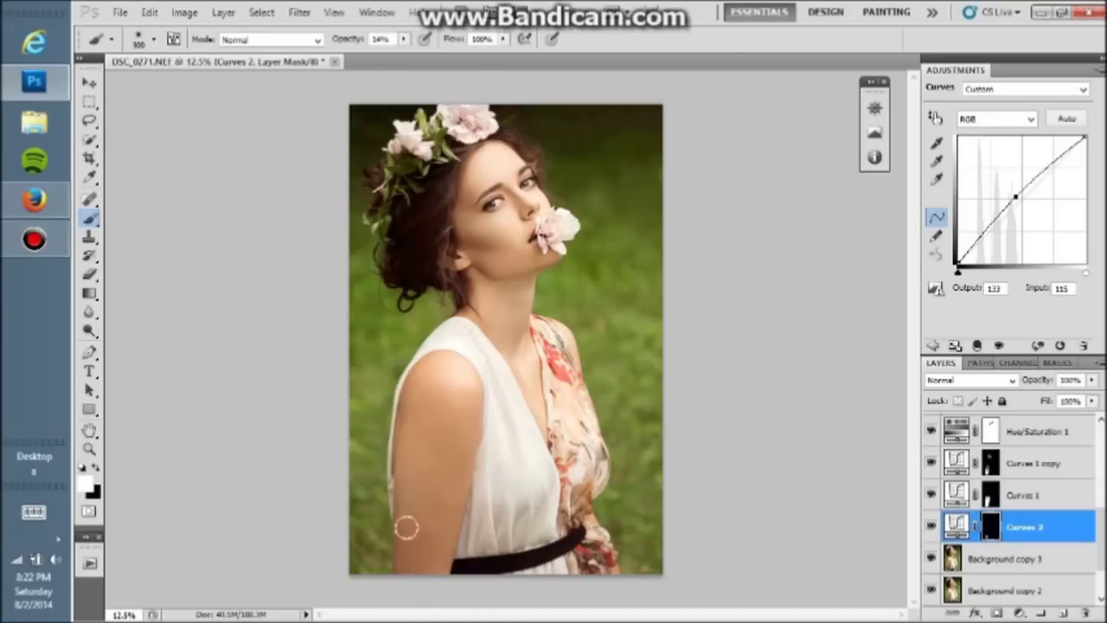
key(bracketright)
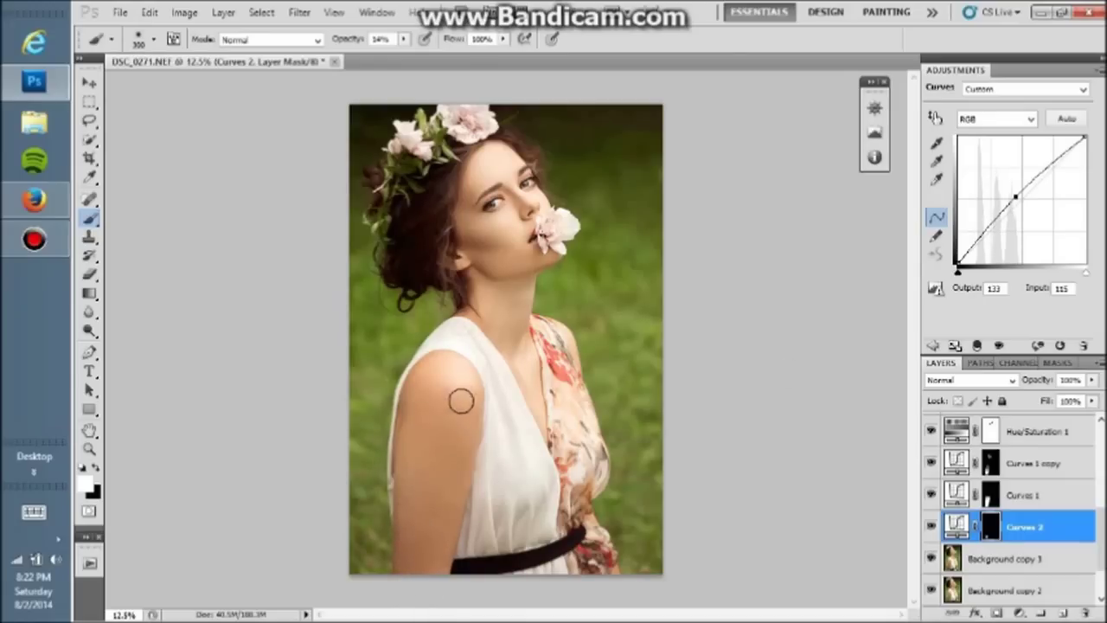
key(2)
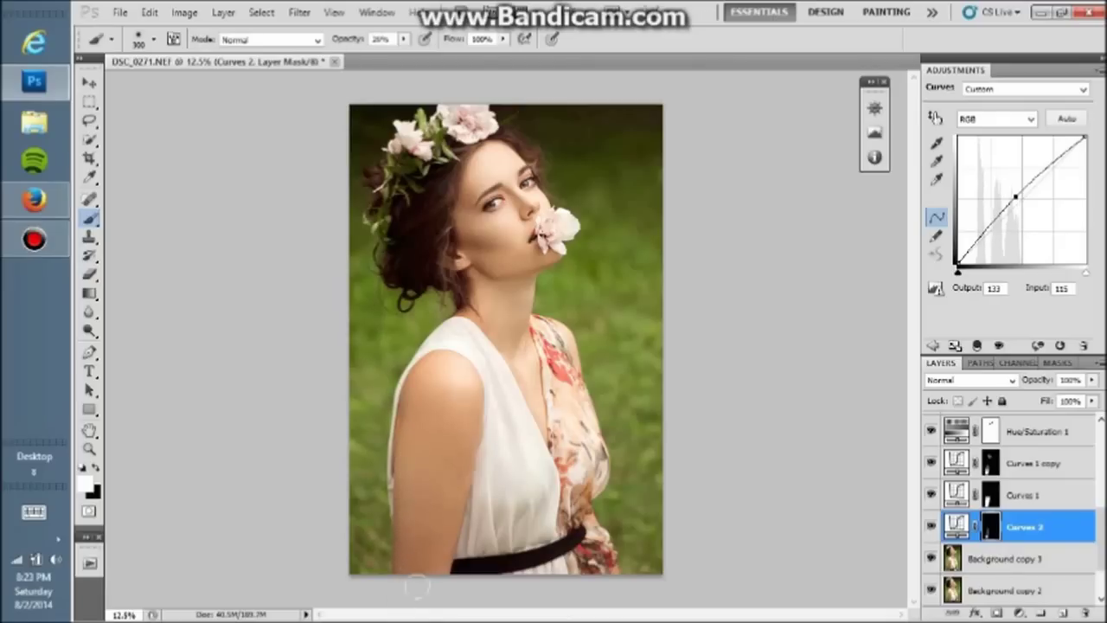
click(931, 527)
click(931, 527)
drag(1102, 526, 1102, 428)
Step: Add a Curves 3 layer above Gradient Map 3 with a white mask
click(1030, 428)
click(1019, 613)
click(1018, 375)
click(1023, 203)
key(ctrl+i)
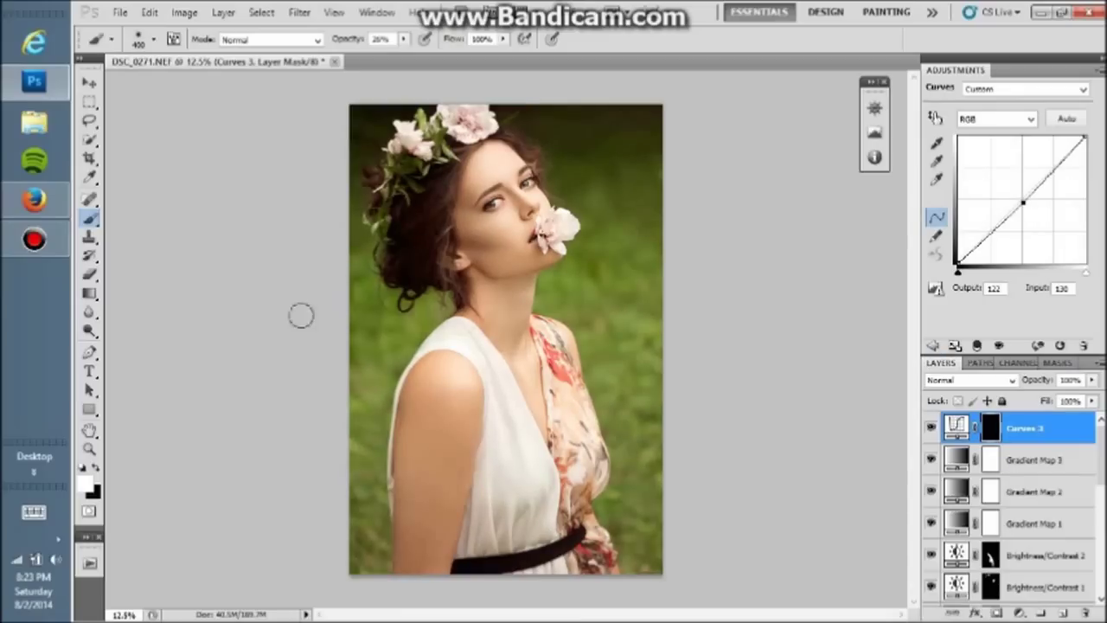
click(92, 450)
key(ctrl+i)
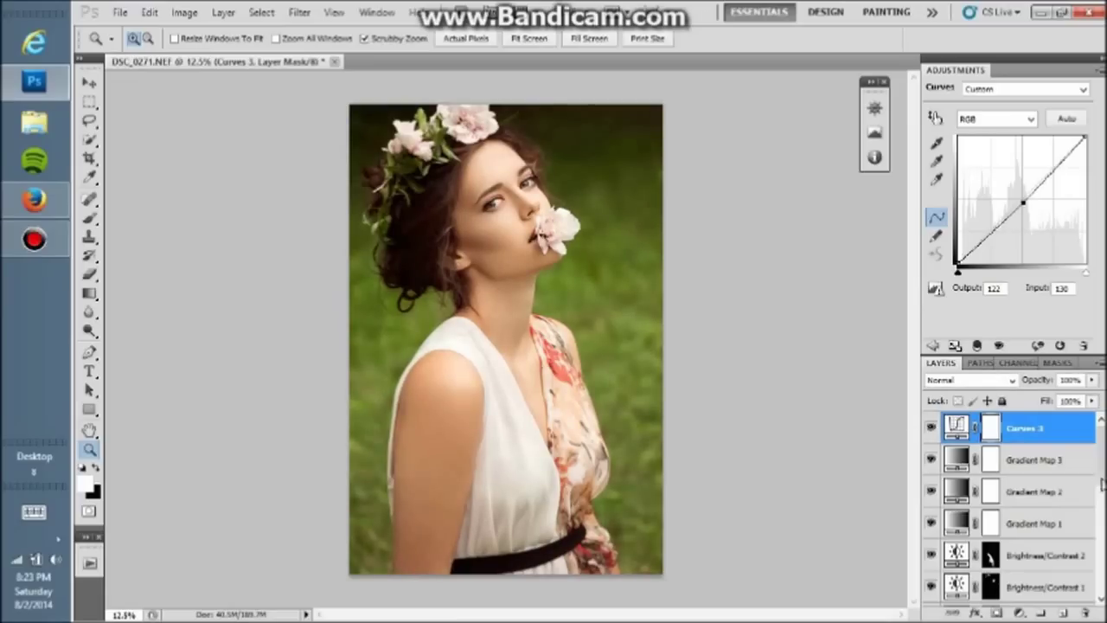
scroll(1101, 482, down, 5)
scroll(1102, 482, up, 5)
Step: Run the Dodge & Burn action from the Actions panel
click(90, 565)
click(34, 239)
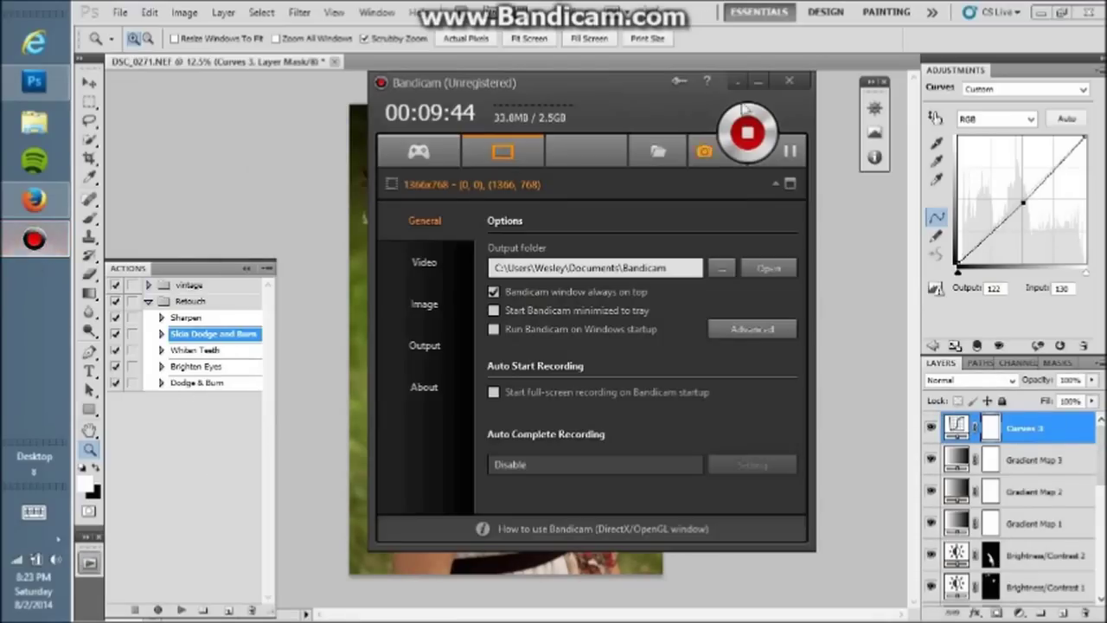
click(33, 240)
click(197, 391)
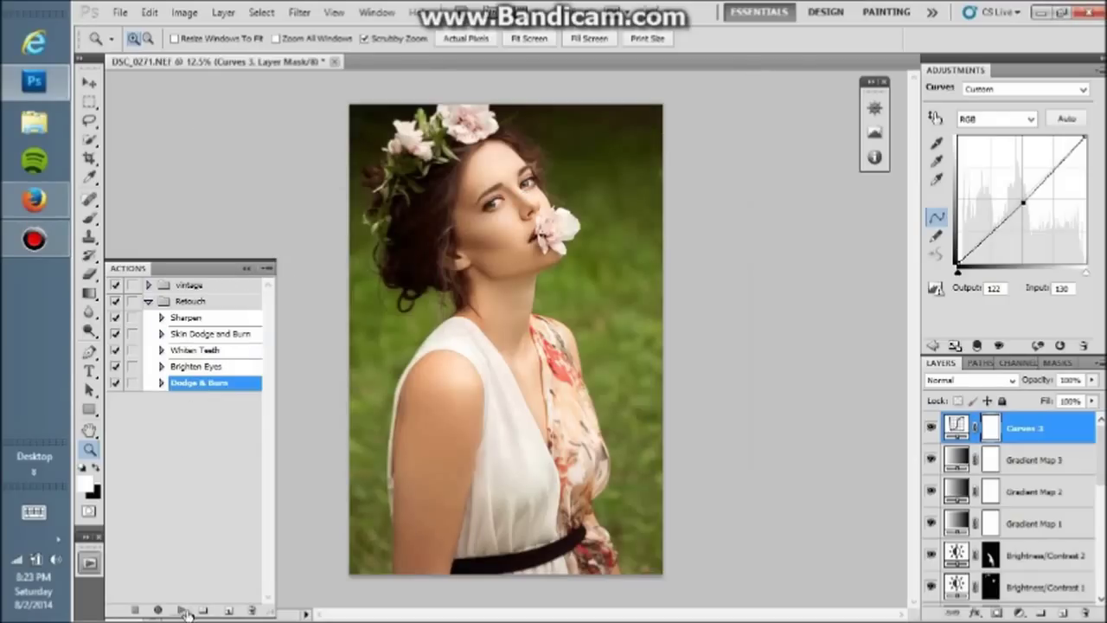
click(183, 611)
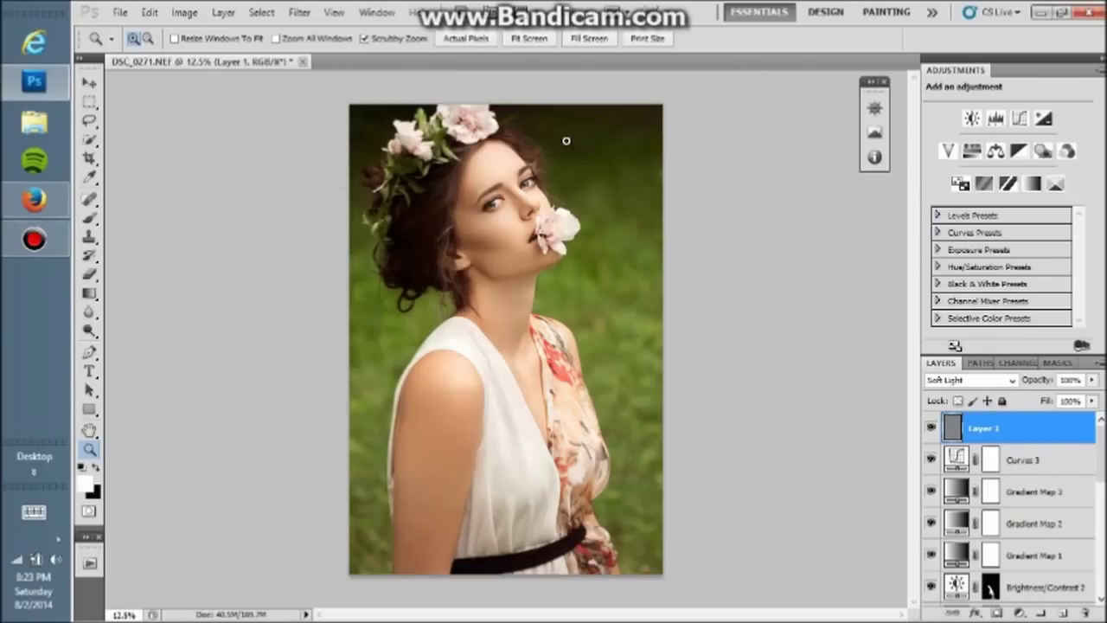
Step: Zoom in on the face and set a black brush at 8% opacity
click(548, 146)
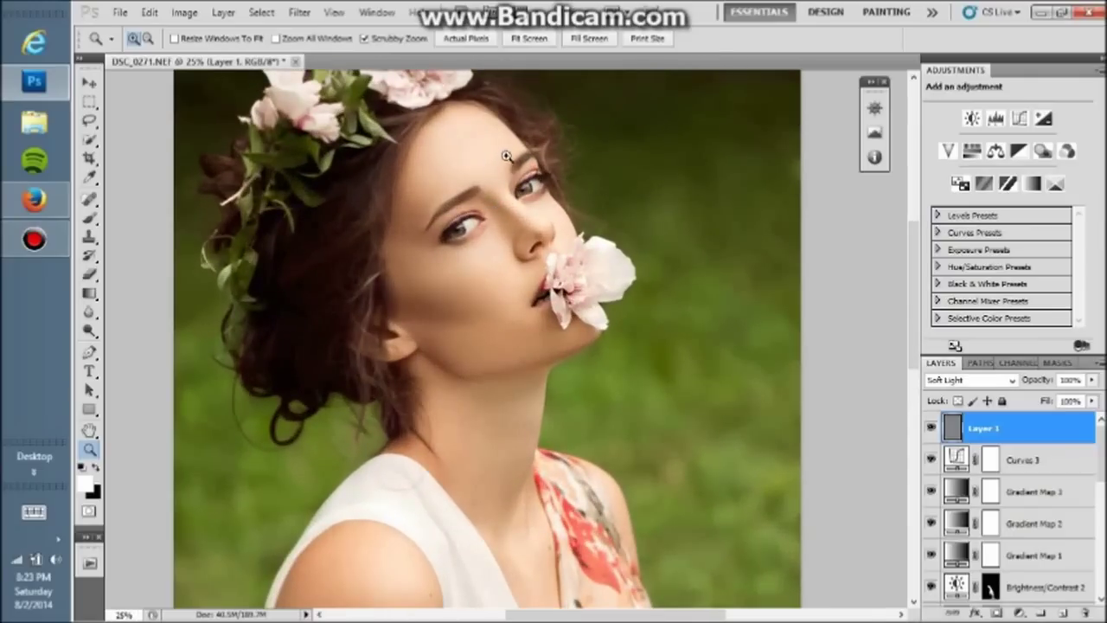
click(507, 157)
click(91, 218)
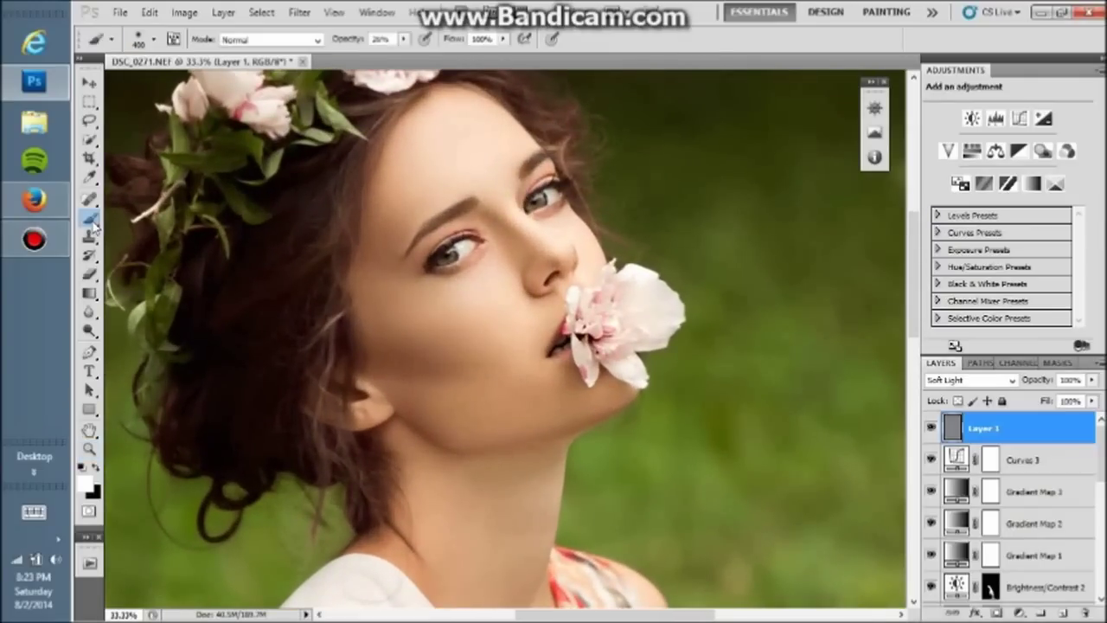
click(97, 468)
drag(344, 43, 336, 43)
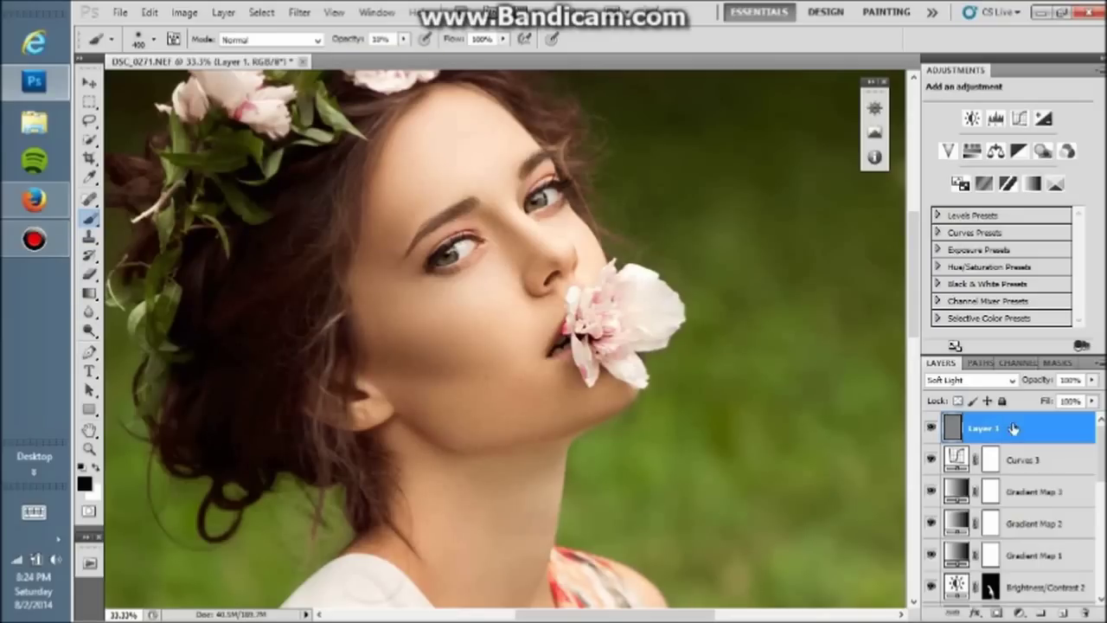
key(bracketleft)
right_click(361, 154)
click(580, 197)
text(8)
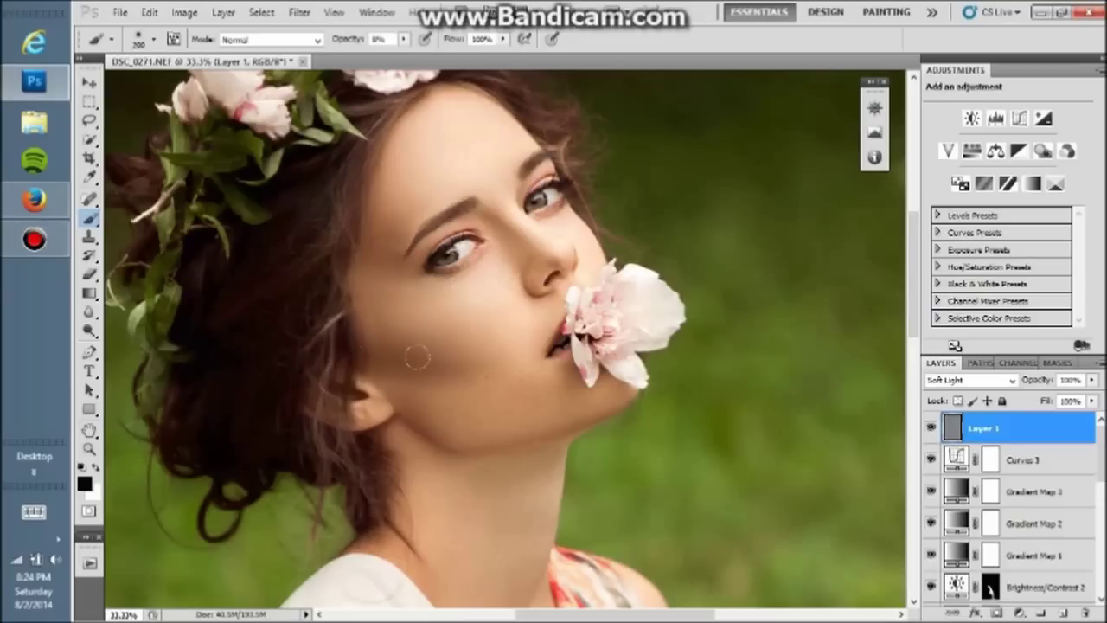
Step: Paint darker shading along the cheek and jaw on Layer 1
drag(298, 329, 461, 370)
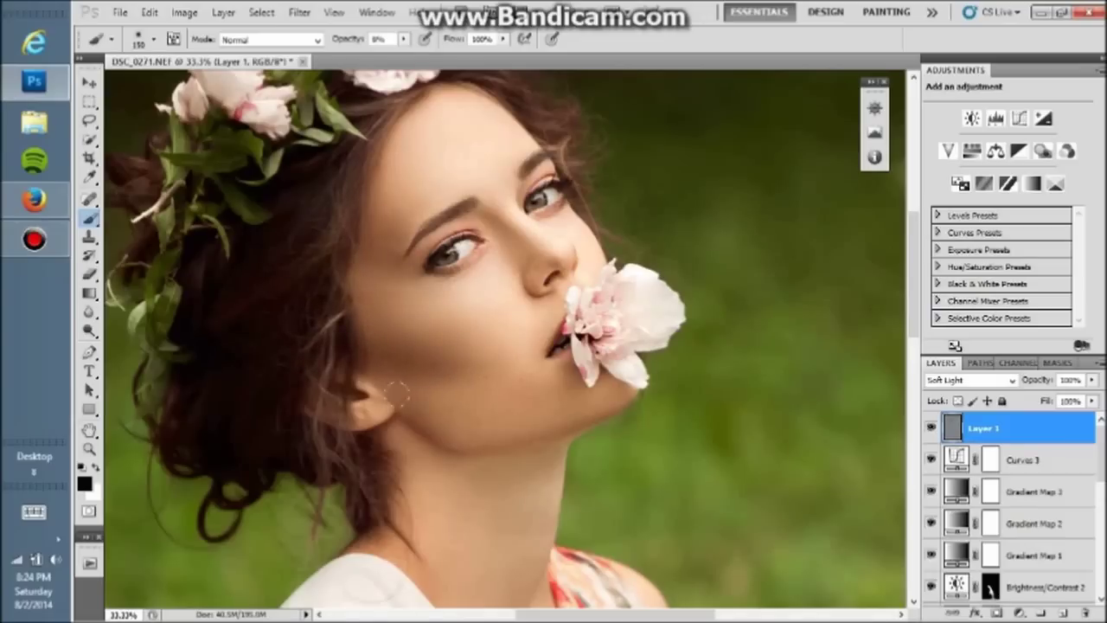
drag(415, 412, 450, 440)
key(bracketright)
key(bracketright)
key(bracketright)
key(bracketright)
key(bracketright)
key(bracketright)
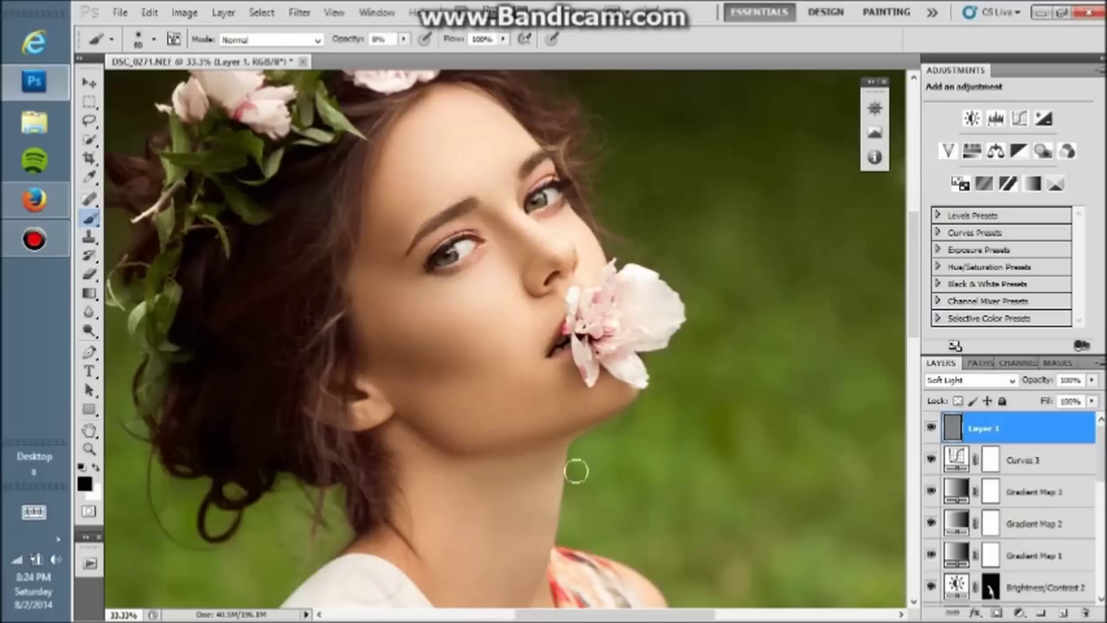
drag(913, 336, 913, 370)
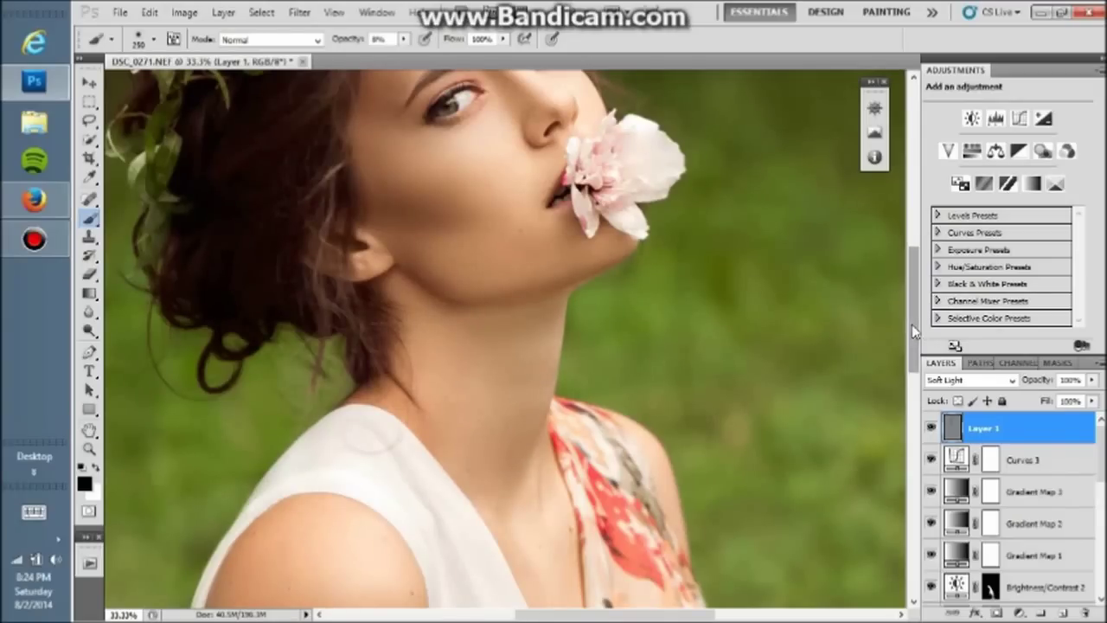
drag(913, 342, 913, 320)
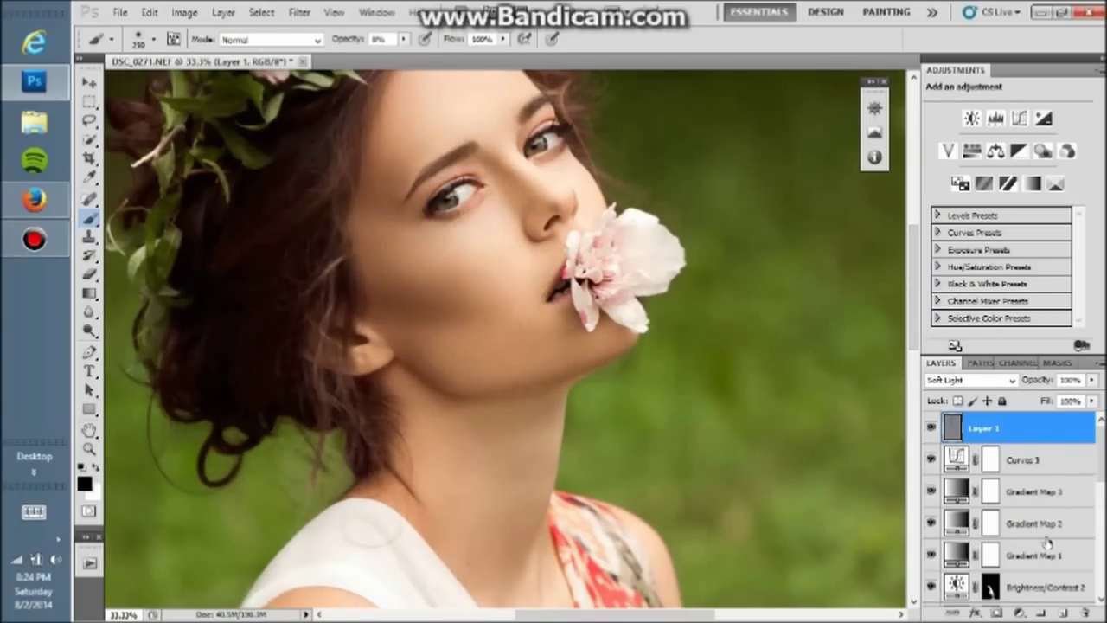
click(995, 118)
Step: Place a colour sampler on the chin skin
click(89, 175)
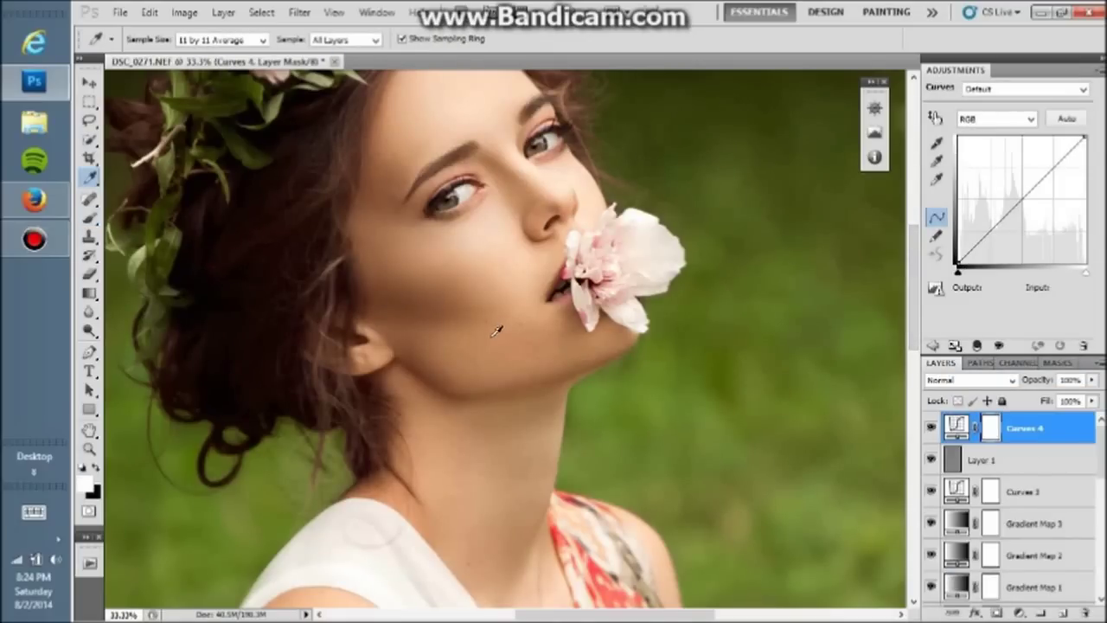
right_click(89, 176)
click(152, 190)
click(490, 351)
Step: Adjust the Curves 4 Red, Green and Blue channels, adding a Blue curve point
click(1004, 128)
click(995, 140)
click(936, 117)
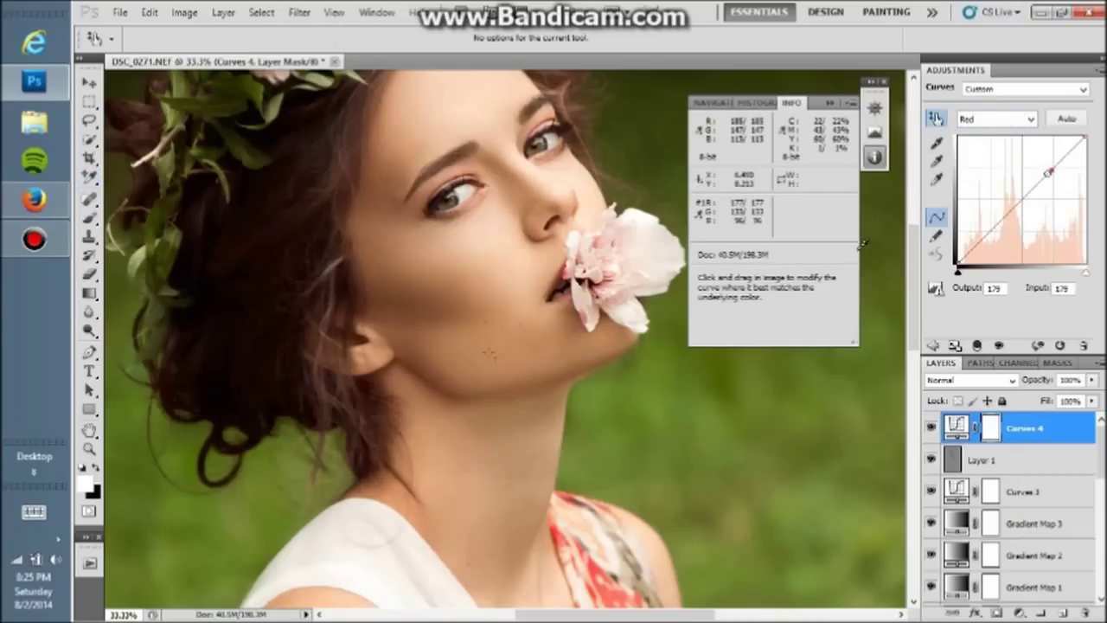
click(995, 118)
click(984, 155)
click(995, 118)
click(985, 170)
click(489, 445)
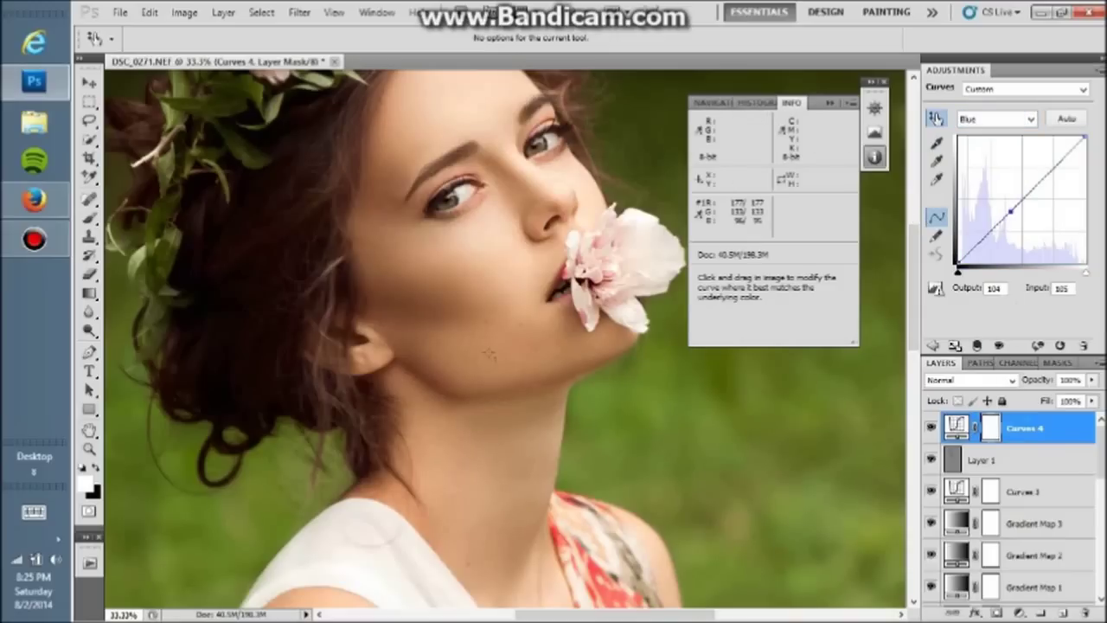
Step: Enter new output values for the Green and Red curve points (Red 177)
click(995, 119)
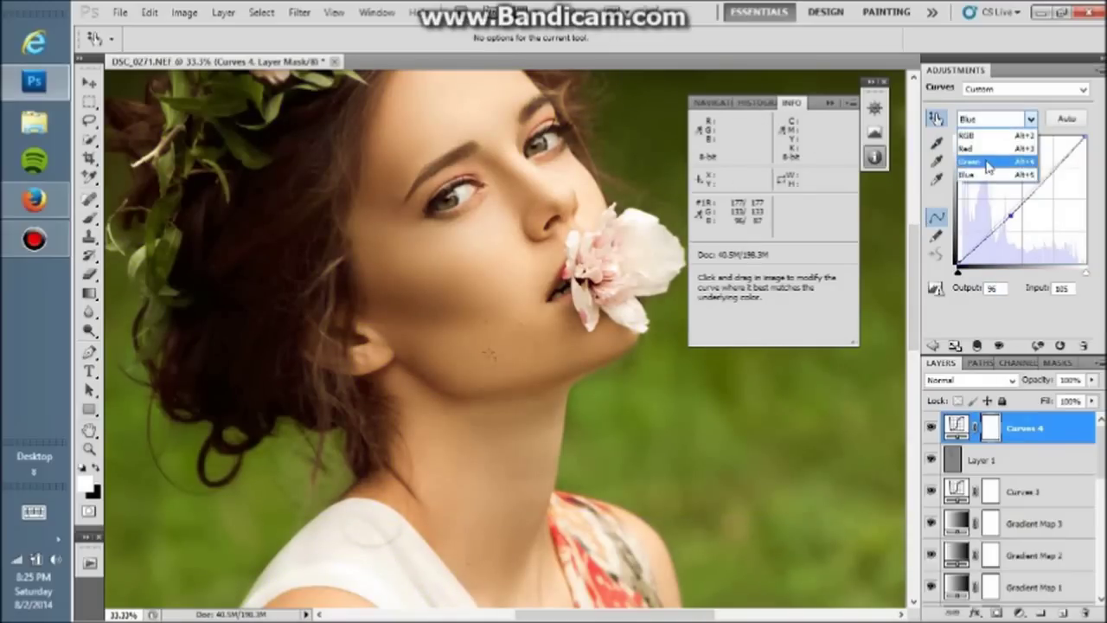
click(986, 155)
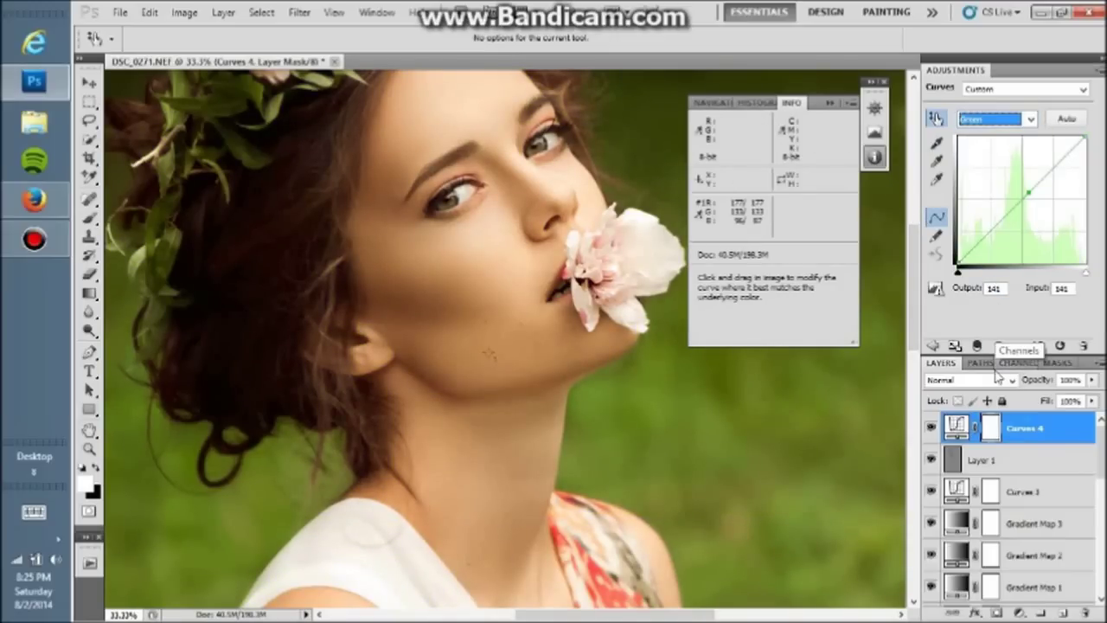
click(993, 288)
text(133)
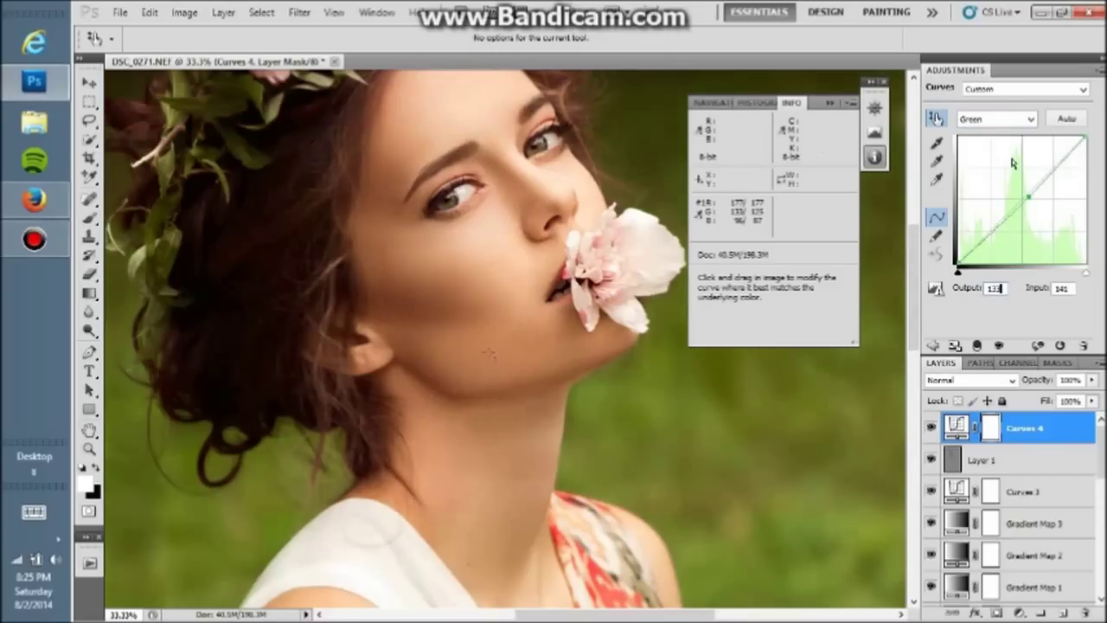
click(995, 118)
click(986, 143)
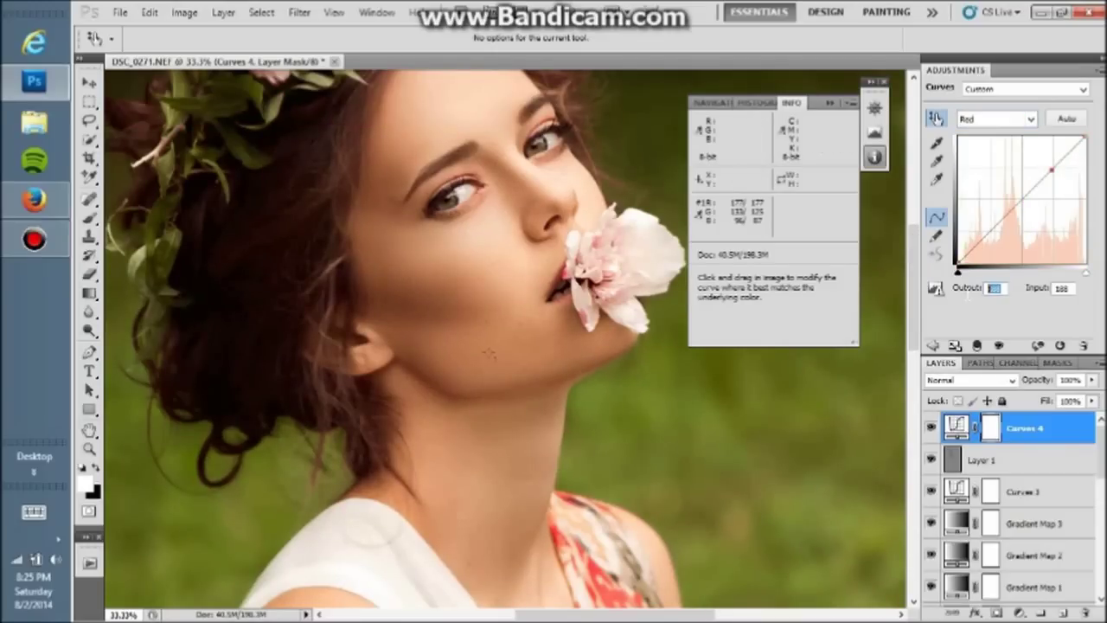
text(177)
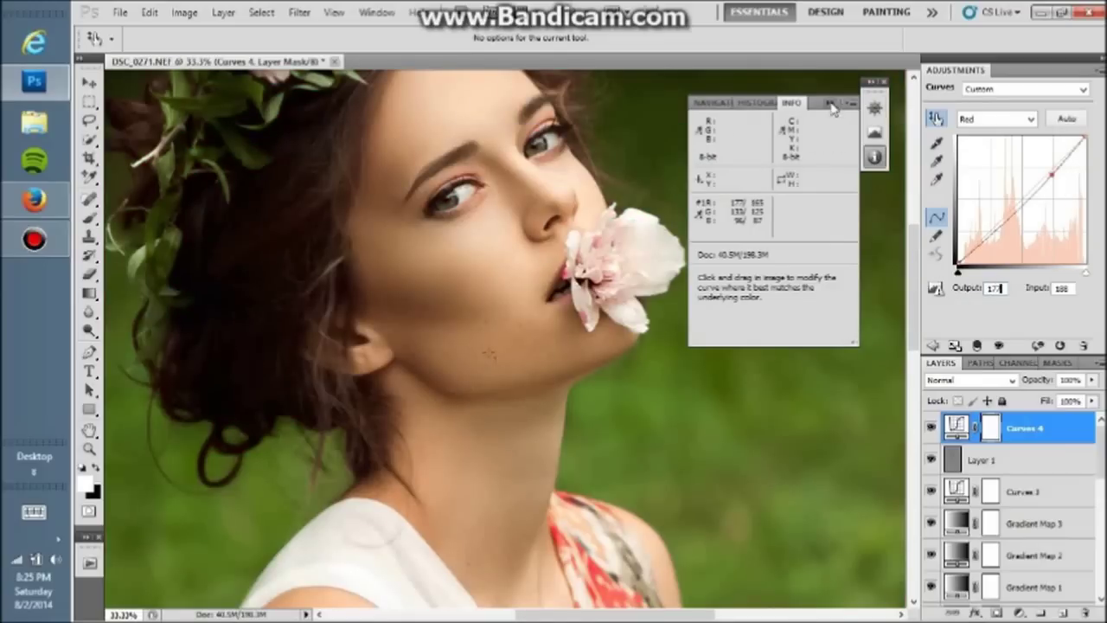
click(831, 104)
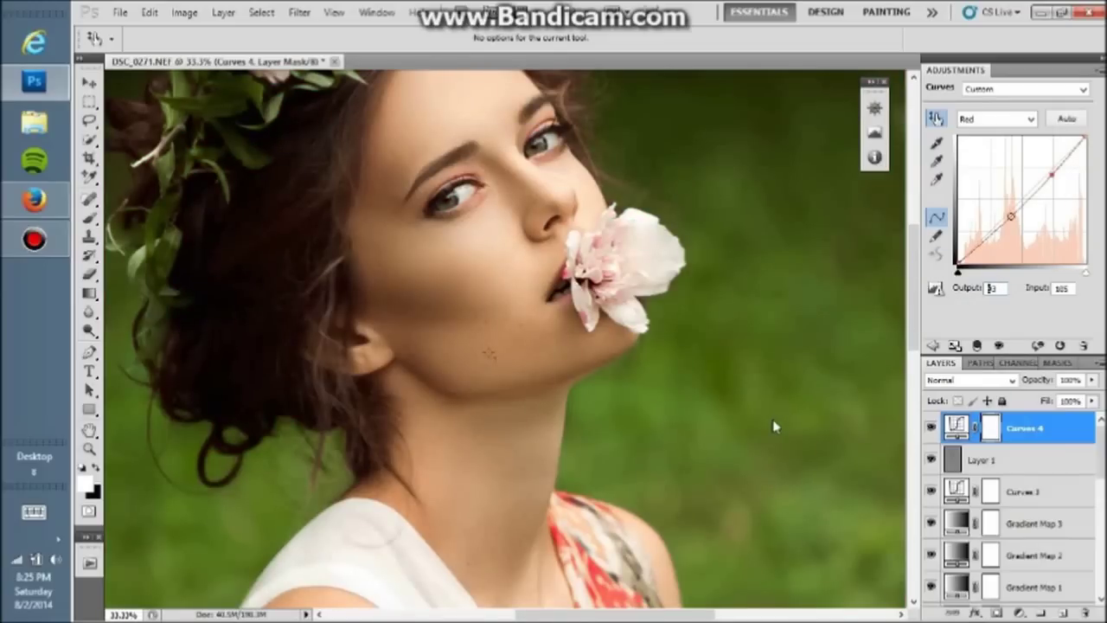
Step: Invert the mask and compare, then delete Curves 4 and add a fresh Curves layer
key(ctrl+i)
key(b)
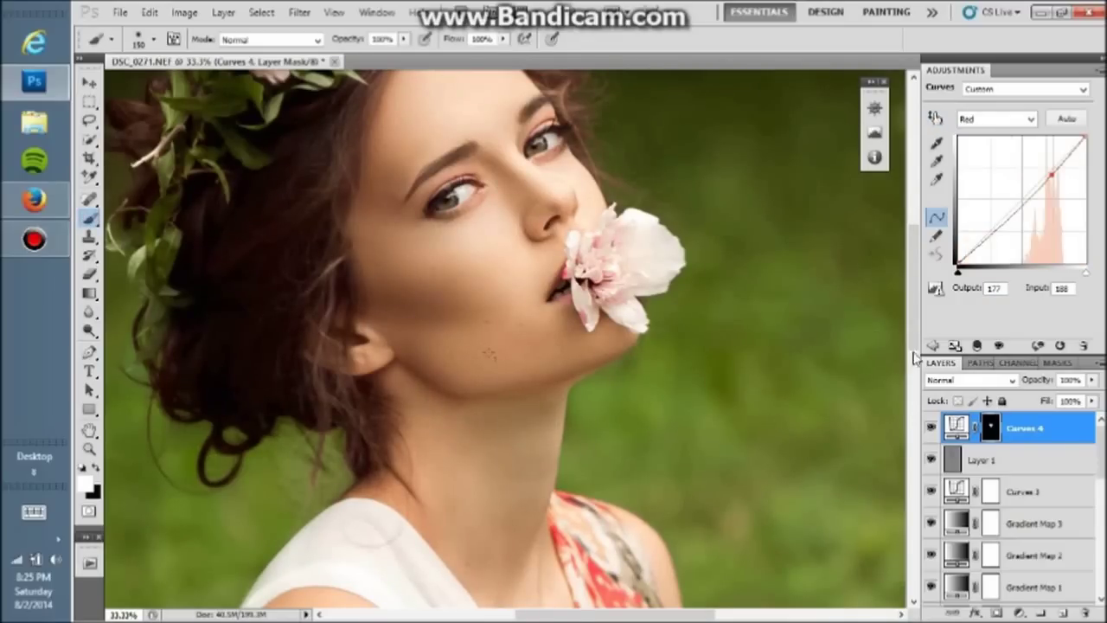
scroll(868, 356, down, 2)
click(931, 429)
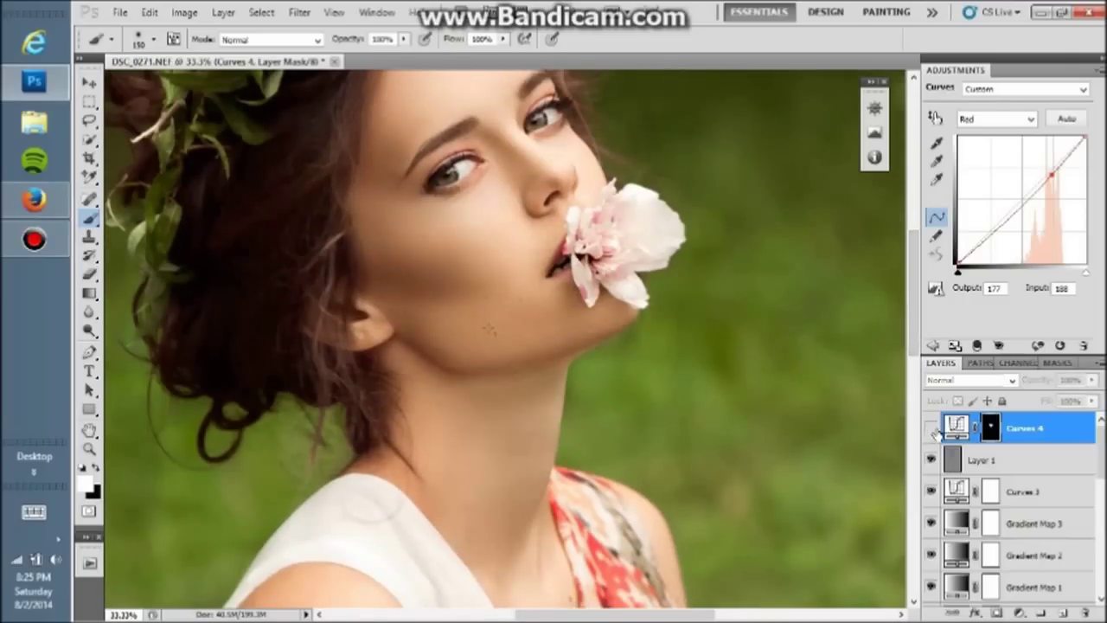
click(933, 430)
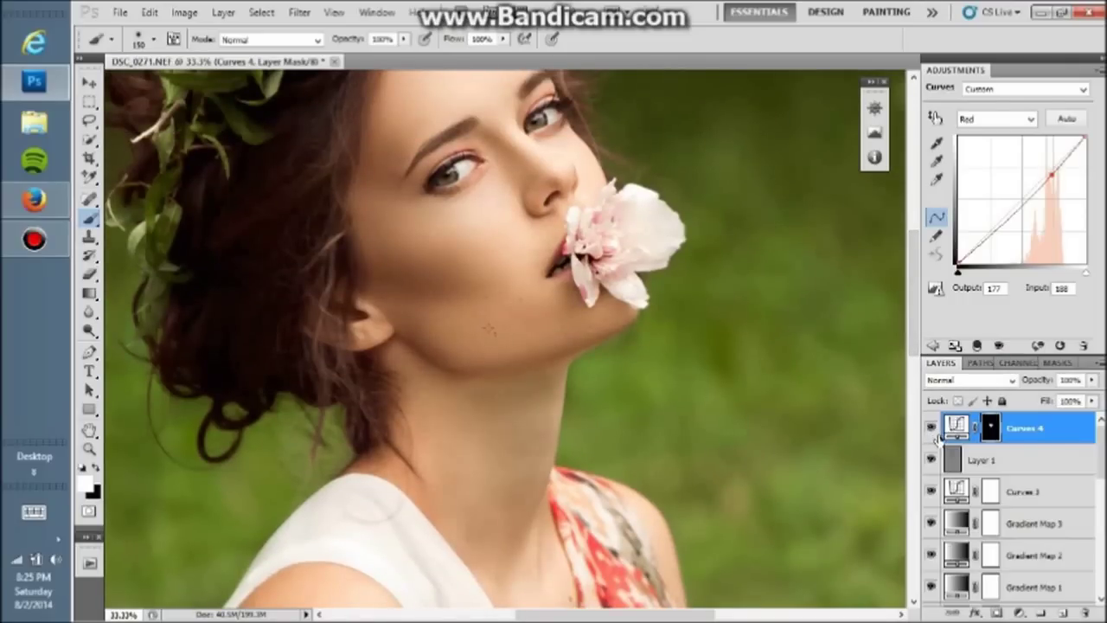
drag(1041, 430, 1086, 613)
click(1035, 612)
click(952, 242)
Step: Set the Color Sampler to 31 by 31 Average and place a sampler on the cheek
key(i)
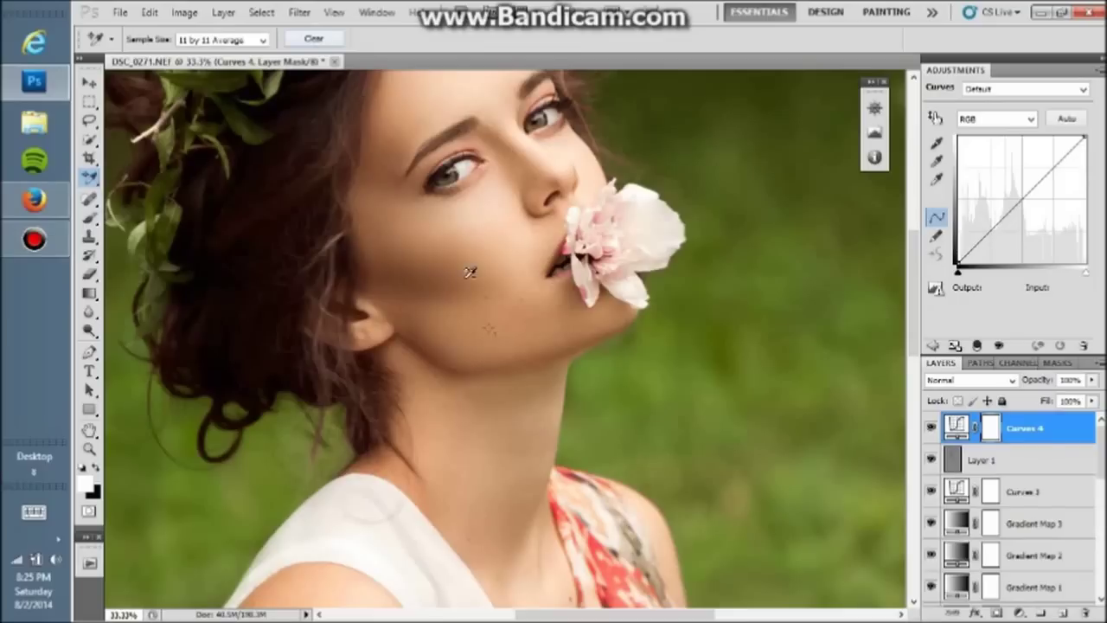
click(875, 157)
click(223, 40)
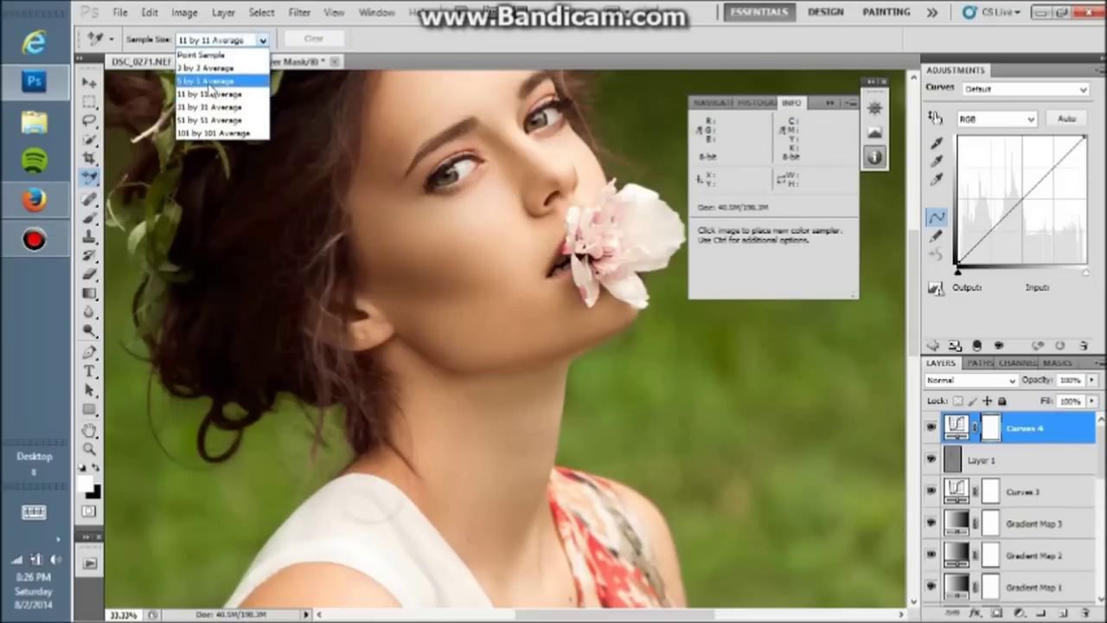
click(208, 107)
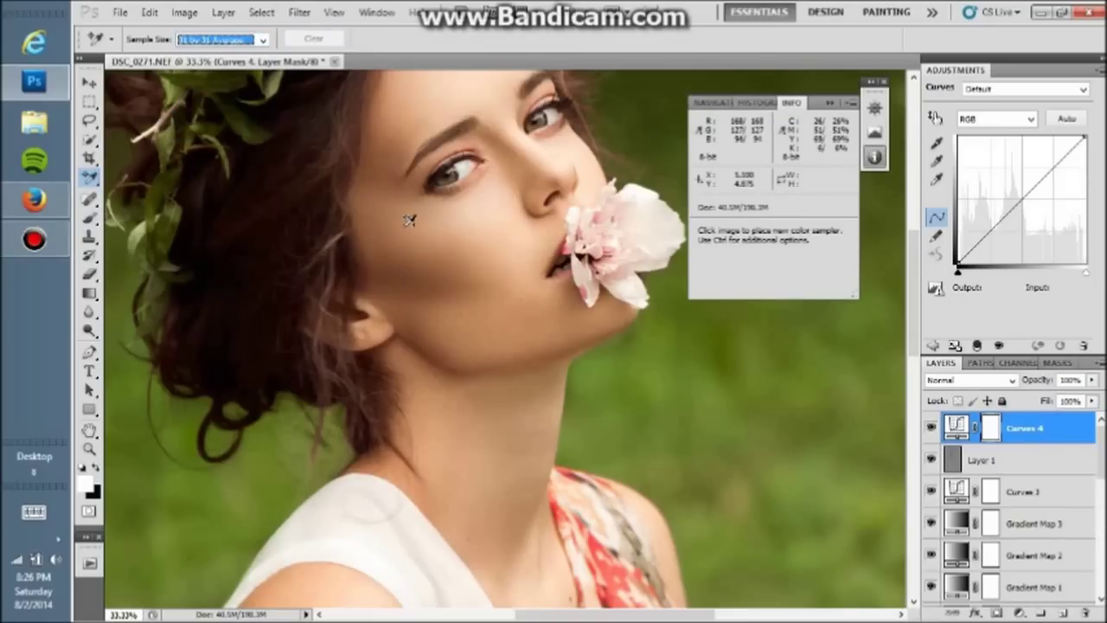
click(410, 221)
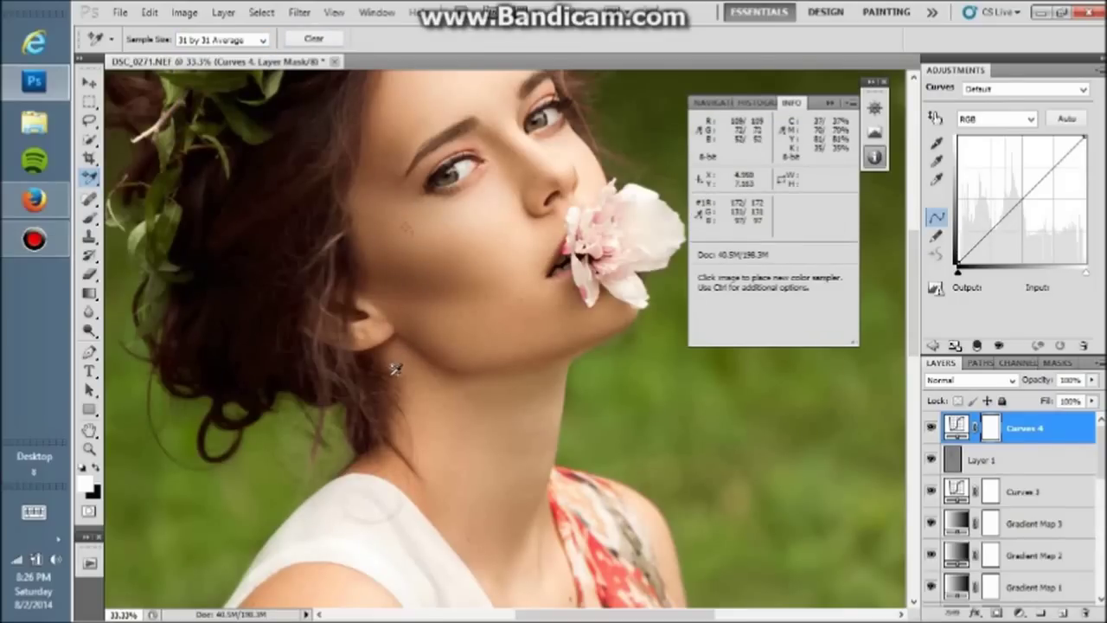
Step: Add a Red channel curve point by sampling the skin with on-image adjustment
click(990, 118)
click(977, 135)
click(472, 459)
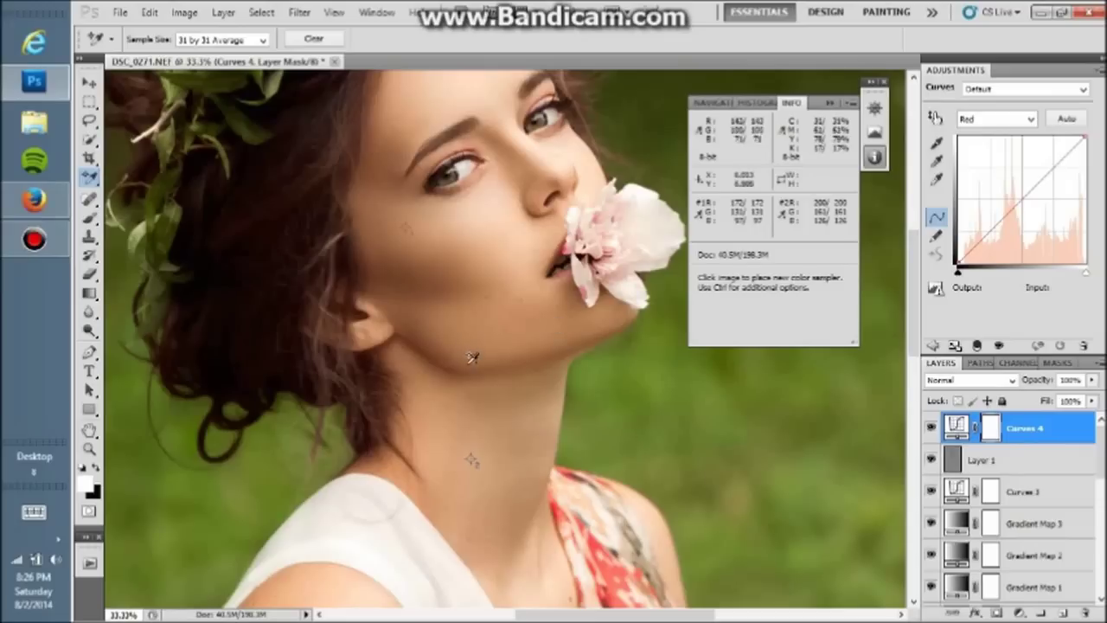
alt+click(481, 409)
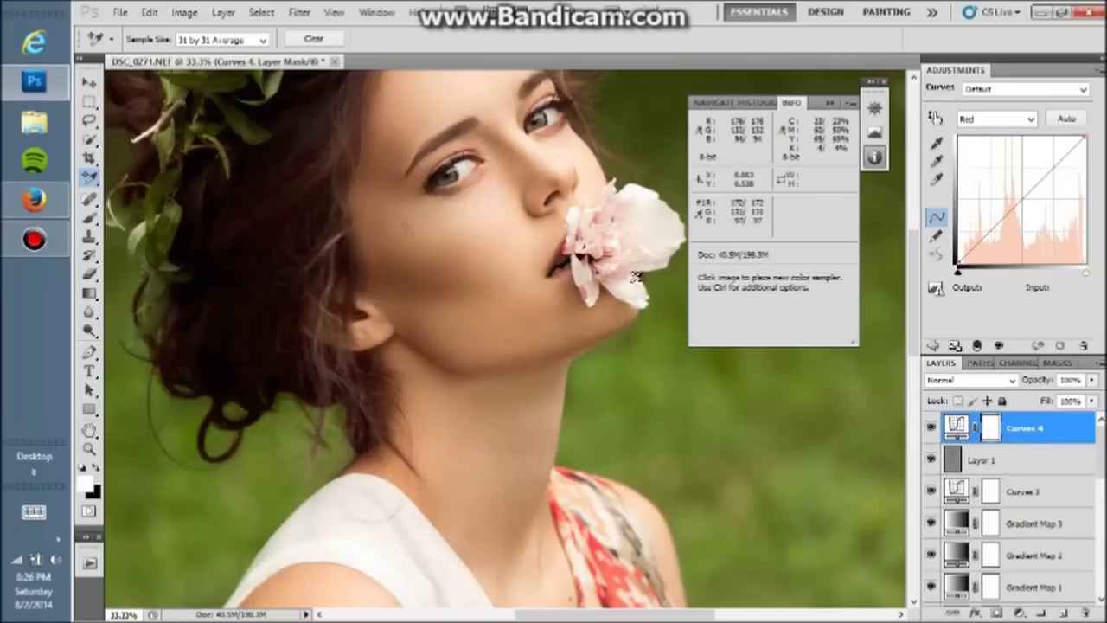
click(993, 121)
click(966, 149)
click(935, 117)
click(465, 437)
Step: Add Green and Blue channel curve points from the same skin area
click(1006, 125)
click(969, 162)
click(469, 441)
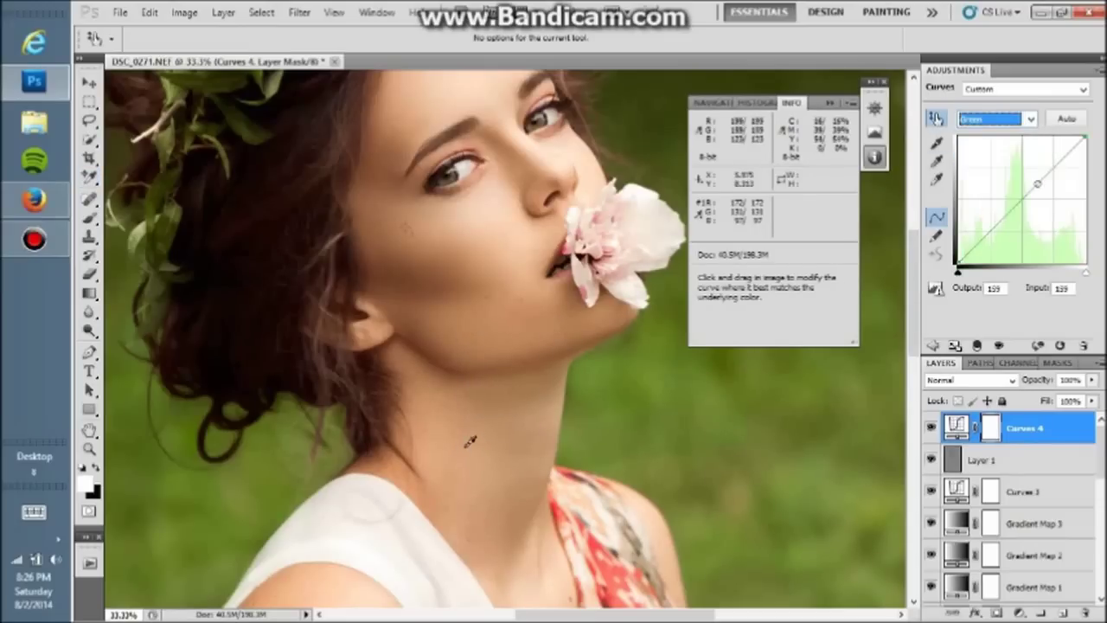
click(995, 119)
click(969, 174)
click(467, 436)
Step: Set the Green and Red curve values to 131, then invert the layer mask to black
click(995, 119)
click(969, 162)
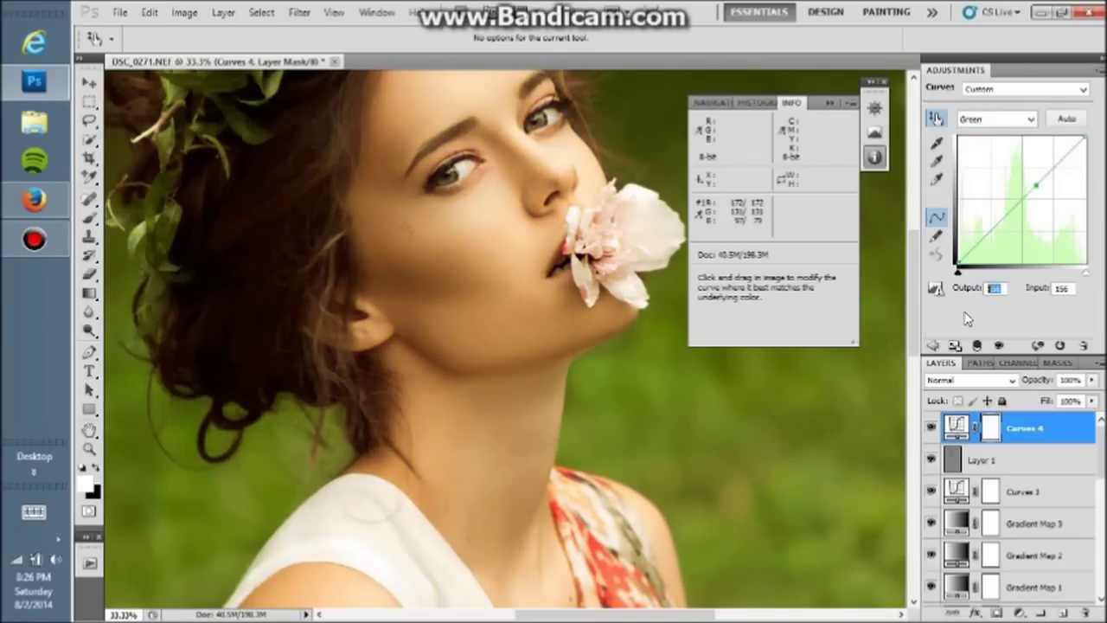
text(131)
click(995, 120)
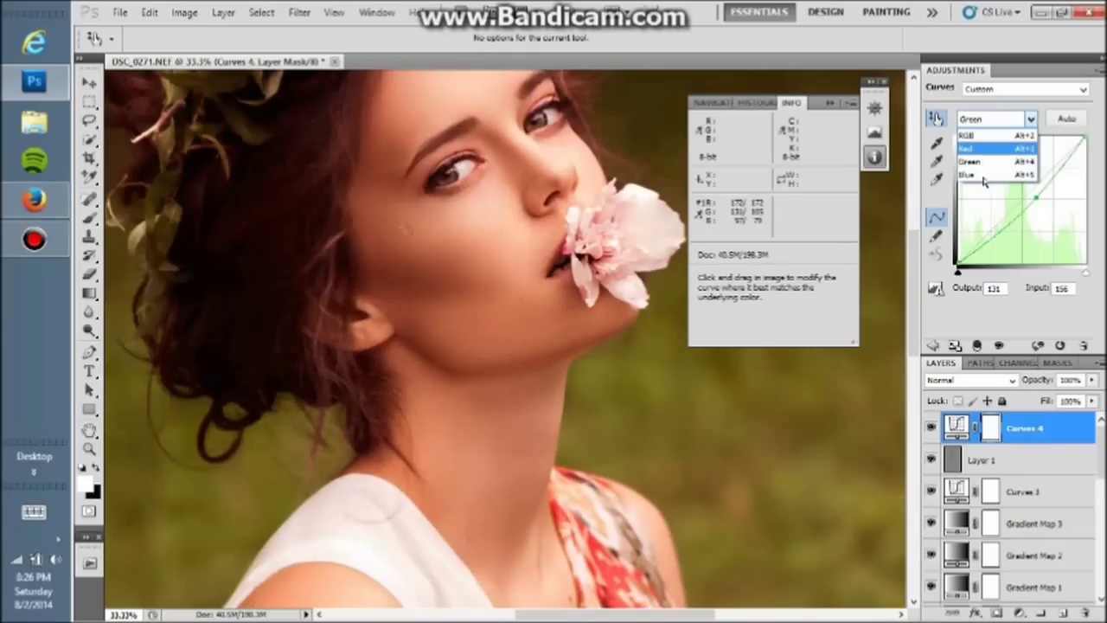
click(968, 149)
text(131)
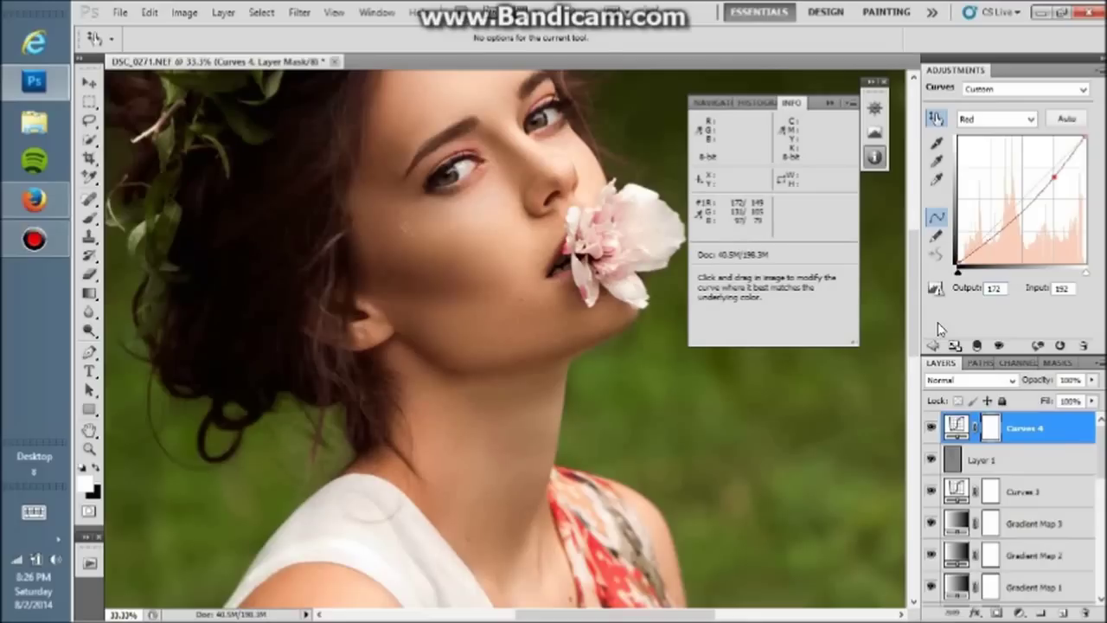
key(ctrl+i)
Step: Brush white onto the Curves 4 mask over neck and shoulder, opacity 57%
key(b)
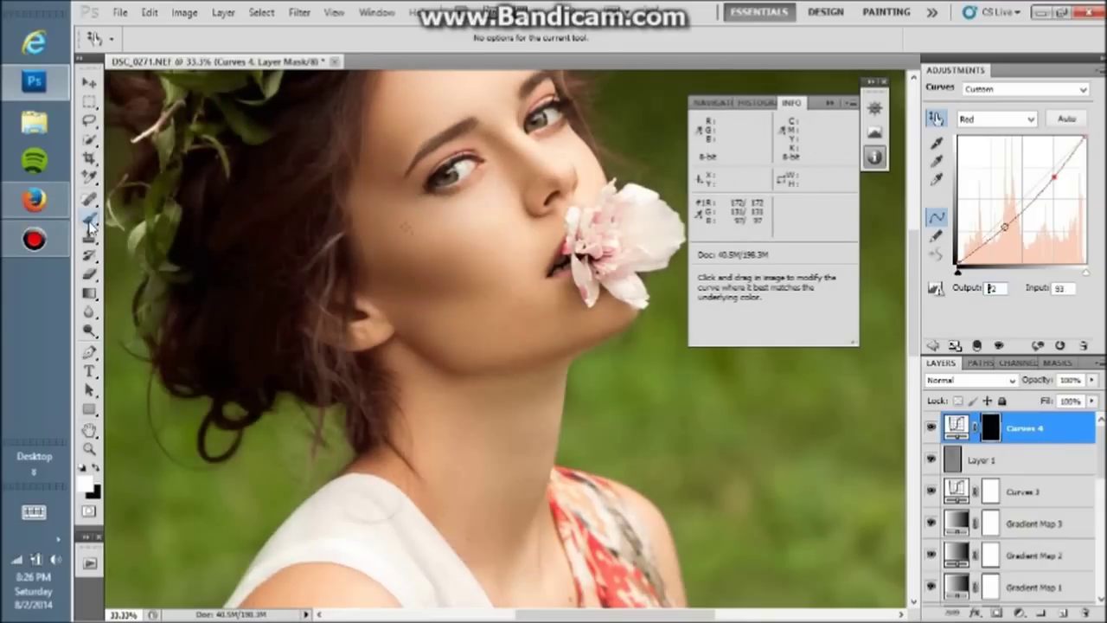
drag(491, 416, 519, 506)
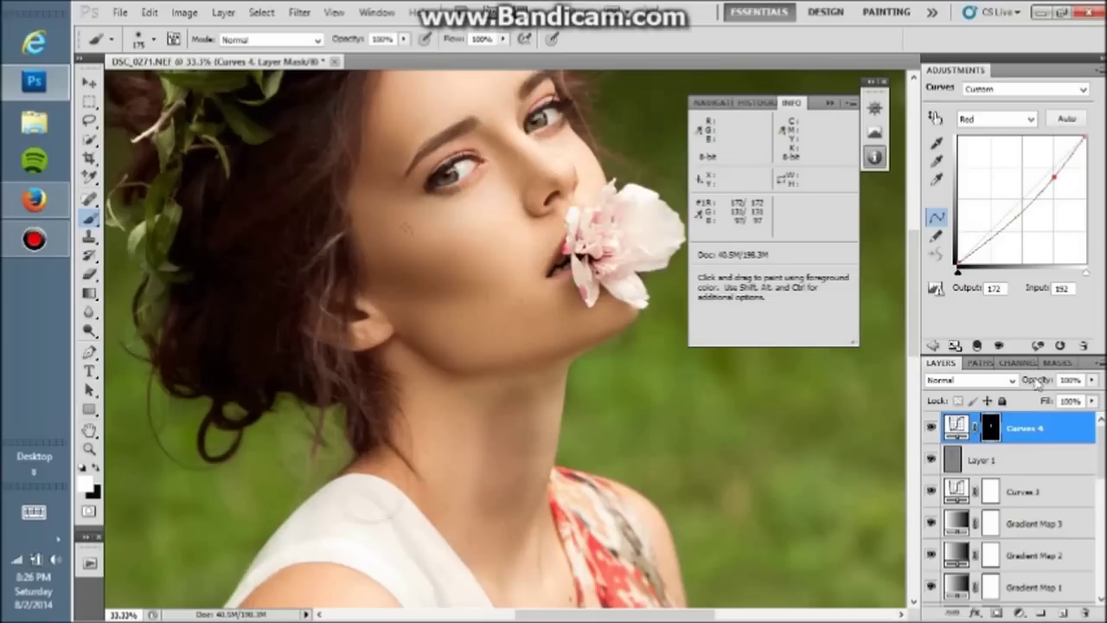
drag(1034, 381, 983, 398)
key(bracketleft)
key(bracketleft)
key(bracketleft)
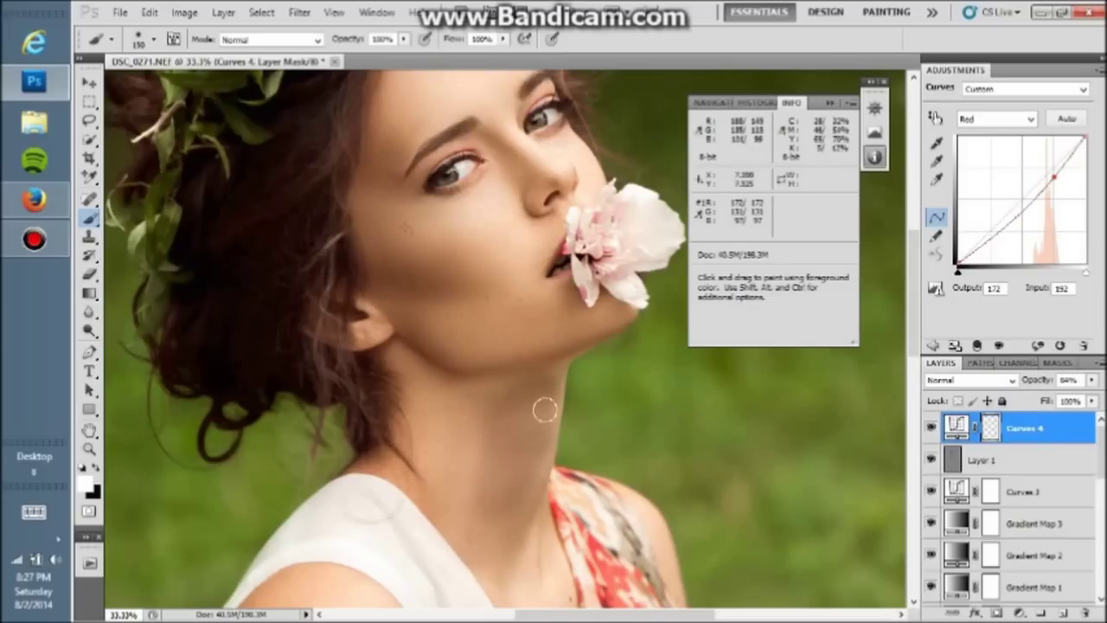
key(bracketright)
key(bracketright)
key(bracketright)
key(bracketright)
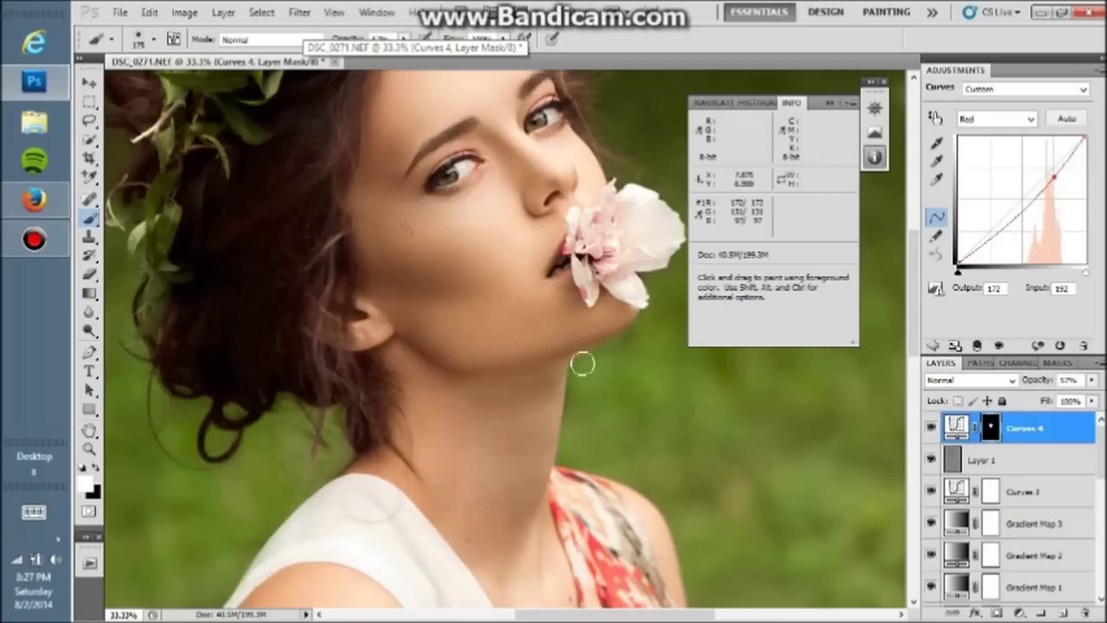
key(bracketleft)
key(bracketleft)
key(bracketleft)
key(bracketright)
key(bracketright)
key(bracketright)
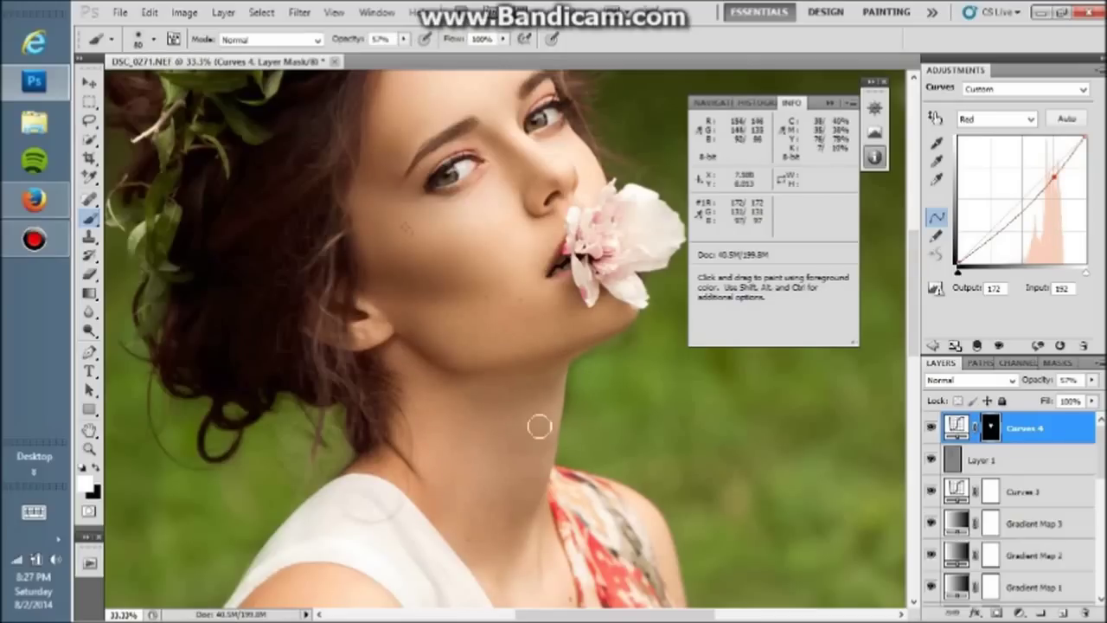
scroll(723, 421, down, 3)
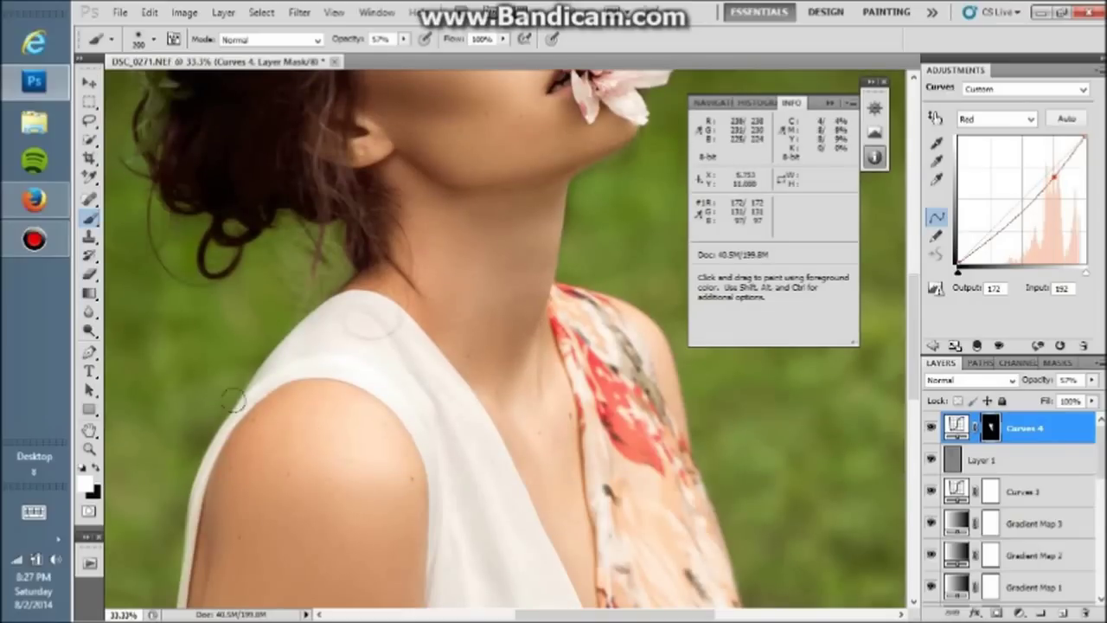
key(z)
right_click(536, 212)
click(583, 221)
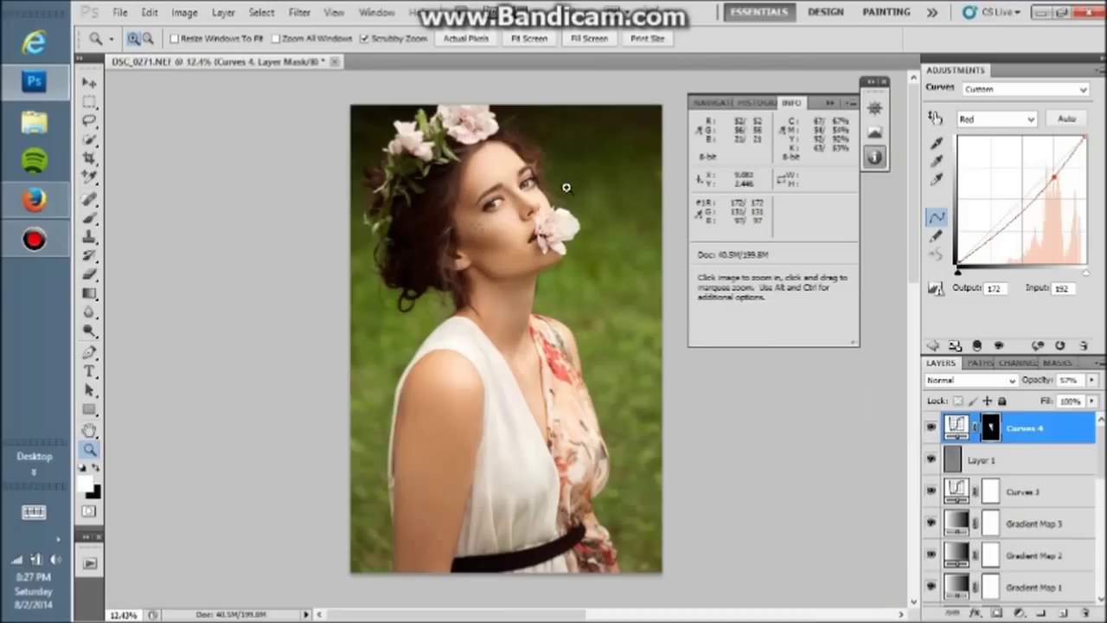
Step: Nudge the Red and Blue curve points slightly on Curves 4
key(ctrl+plus)
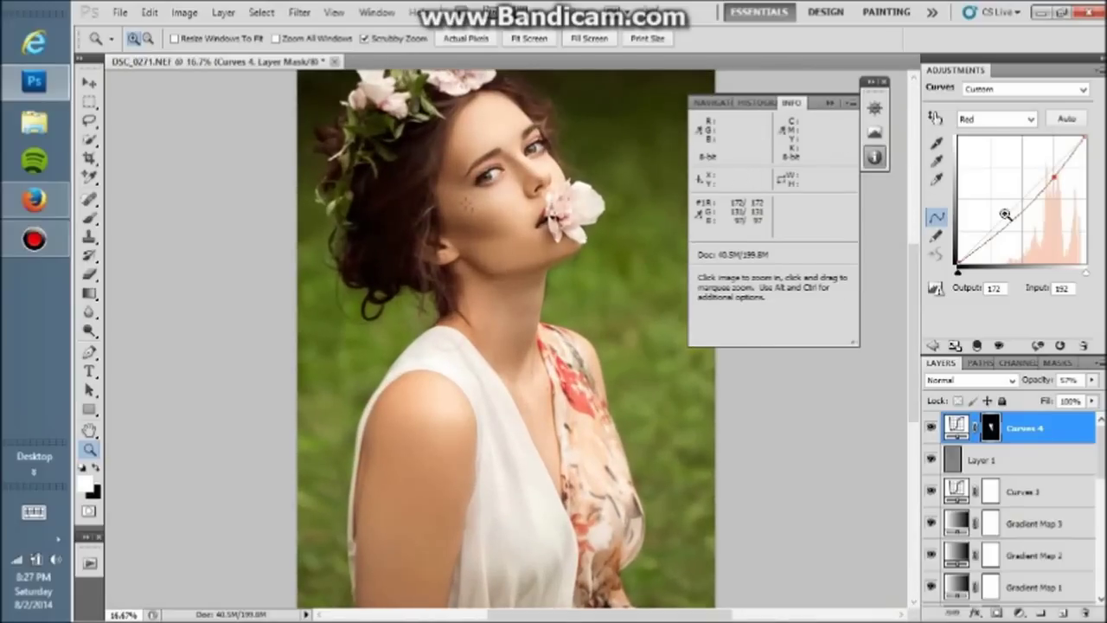
drag(1055, 177, 1049, 176)
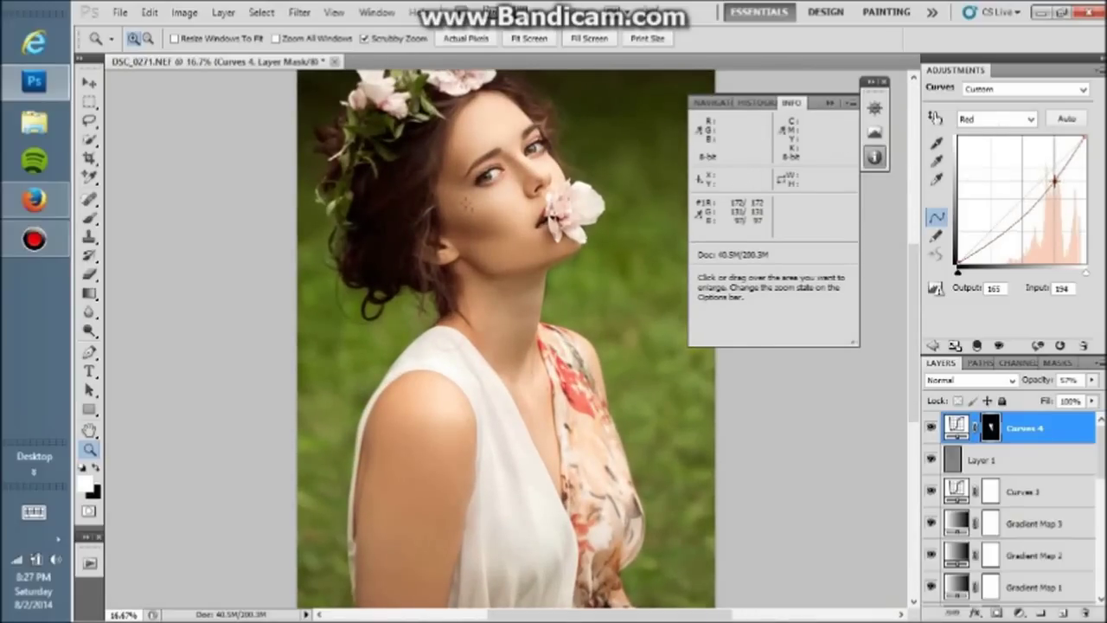
click(995, 119)
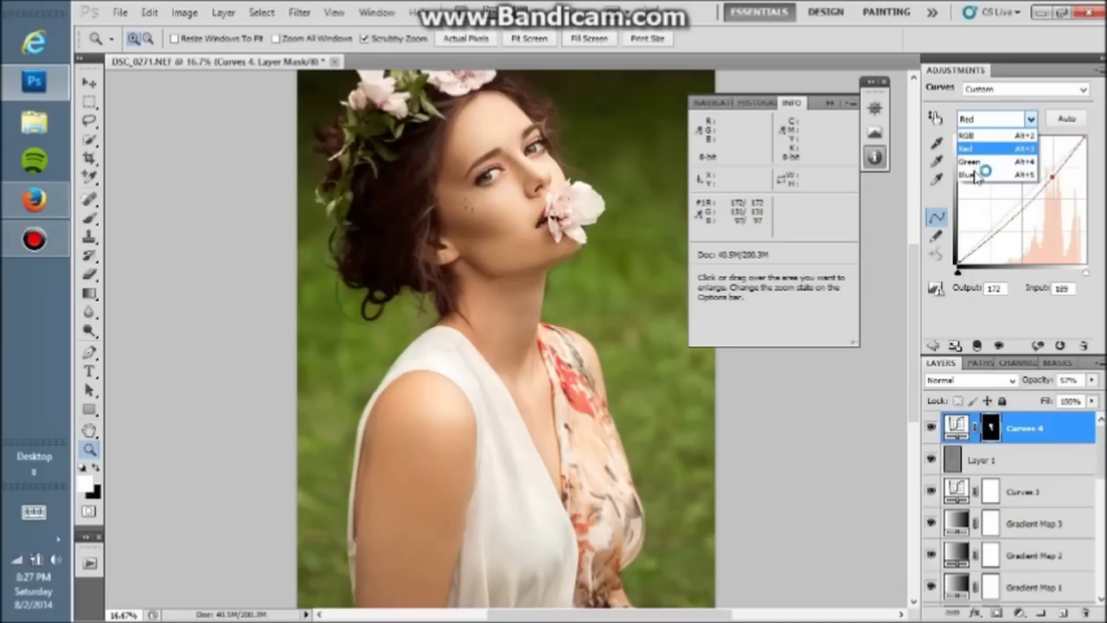
click(978, 180)
click(1019, 212)
drag(1019, 212, 1021, 213)
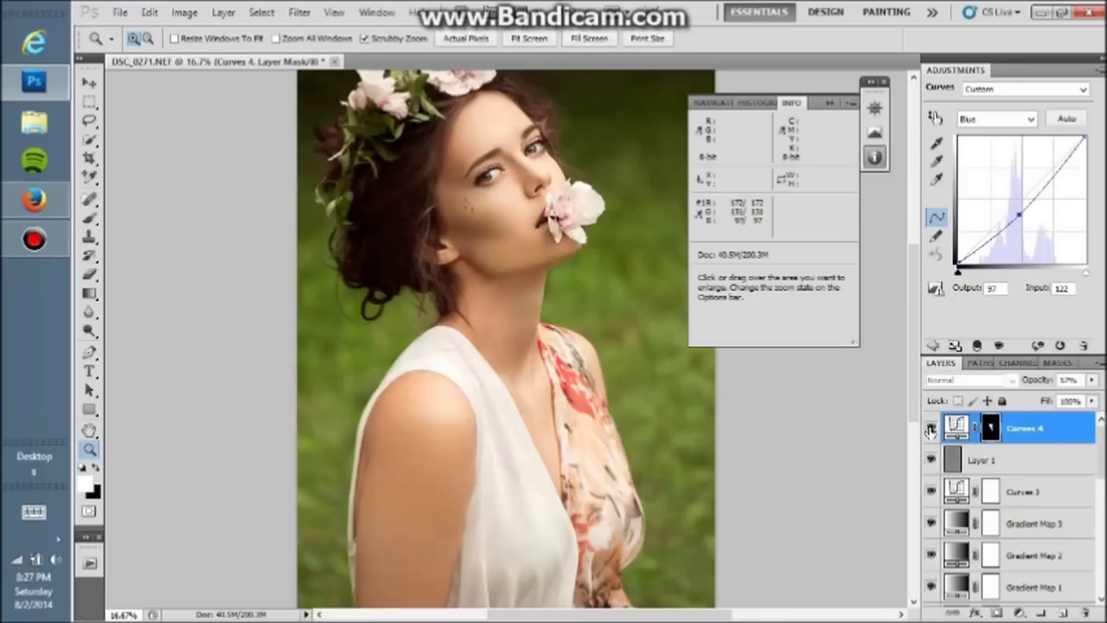
Step: Lower the Curves 4 opacity and add a new Curves 5 adjustment layer
click(1028, 382)
click(830, 103)
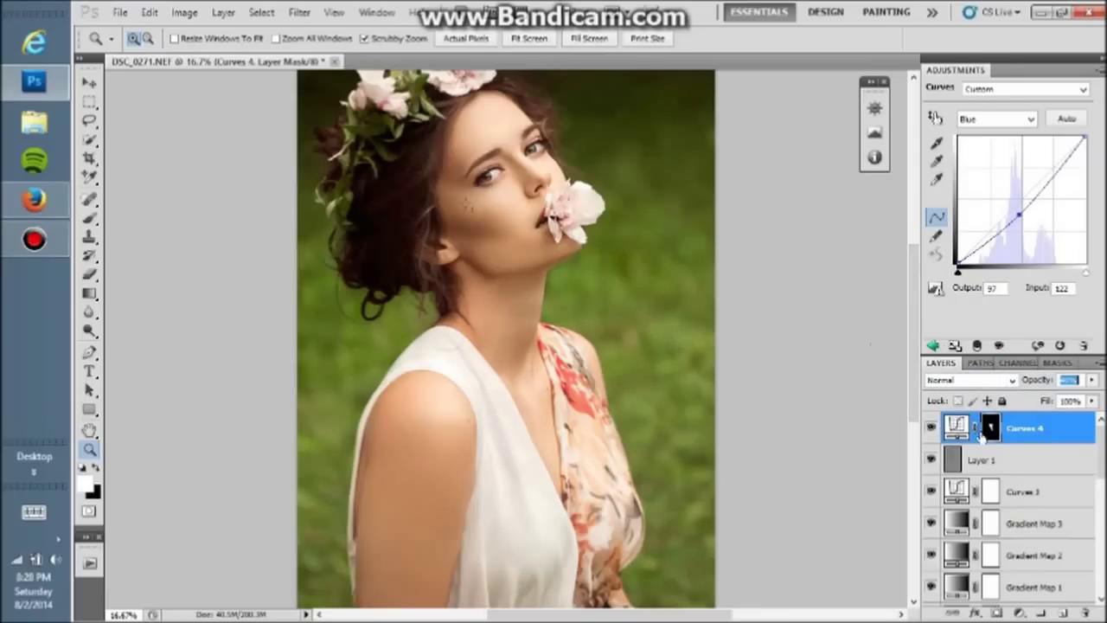
click(1021, 611)
click(988, 376)
Step: Discard Curves 5 and move Layer 1 above Curves 4
drag(1026, 197, 1025, 203)
key(ctrl+alt+z)
key(ctrl+alt+z)
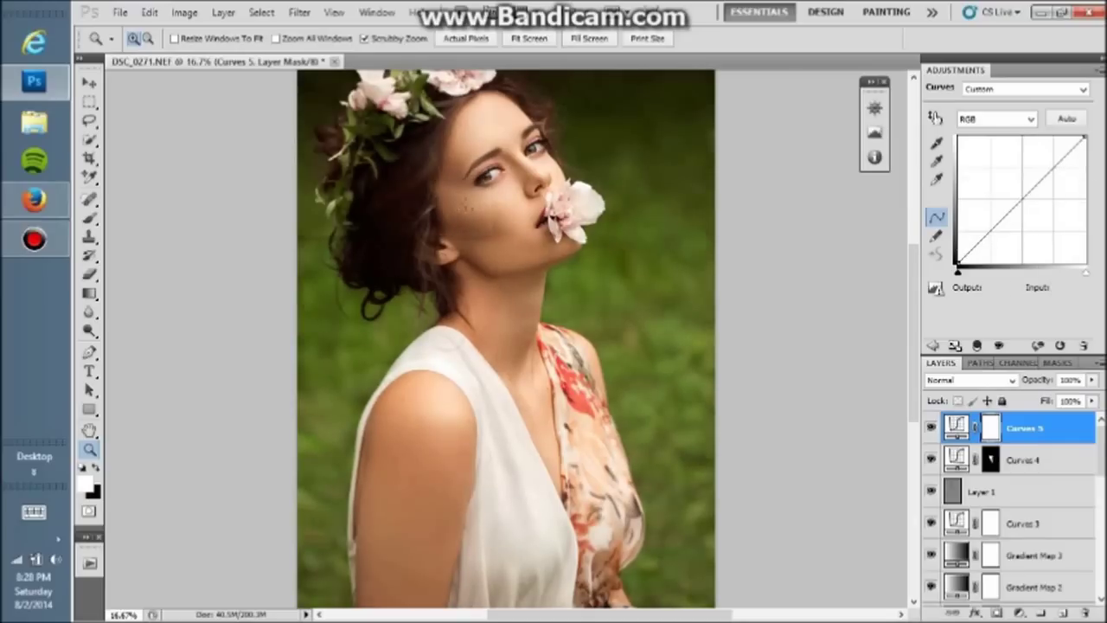
key(ctrl+alt+z)
drag(1027, 463, 1027, 422)
Step: Zoom into the face and set up a smaller brush at 8% opacity
click(543, 163)
click(543, 163)
key(i)
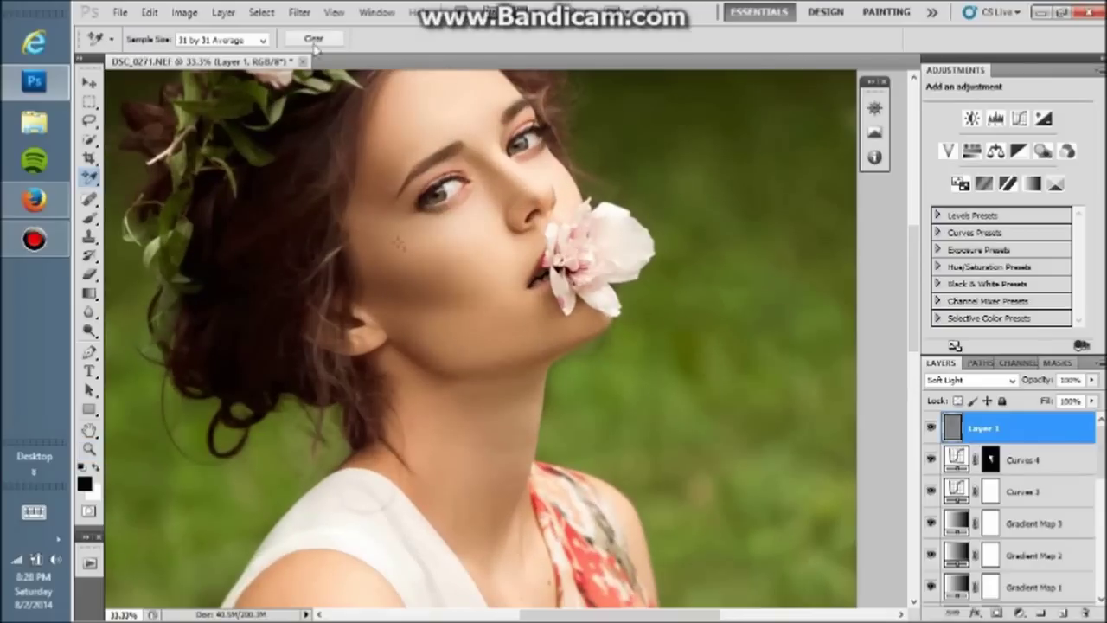
click(88, 219)
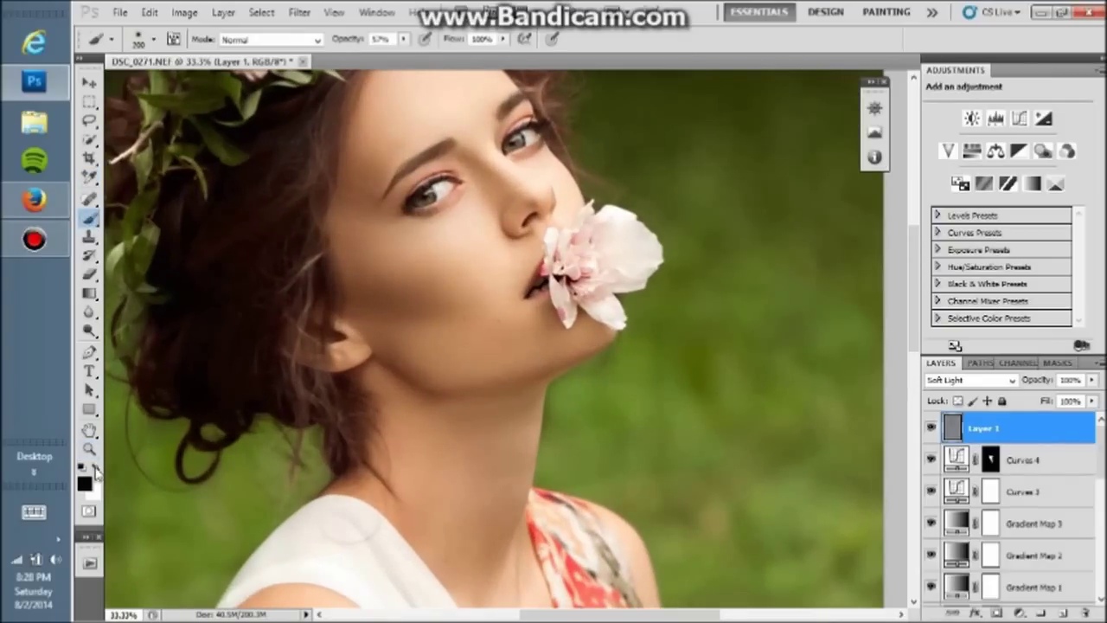
key(bracketleft)
key(bracketleft)
key(bracketleft)
text(8)
key(Return)
Step: Paint faint shading beside the nose, along the left eyebrow and around both eyes
key(bracketleft)
key(bracketleft)
key(bracketleft)
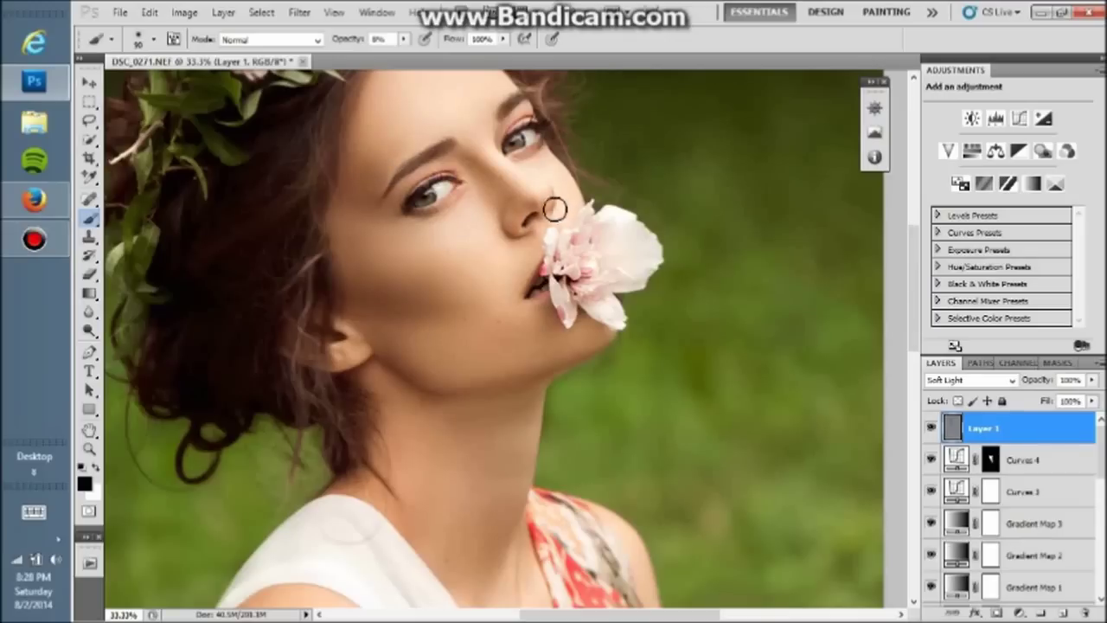
drag(514, 217, 531, 211)
mouse_move(475, 149)
mouse_down()
mouse_move(445, 148)
mouse_move(449, 161)
mouse_move(402, 201)
mouse_move(447, 215)
mouse_move(465, 200)
mouse_up()
key(bracketleft)
key(bracketleft)
key(bracketleft)
key(bracketright)
key(bracketright)
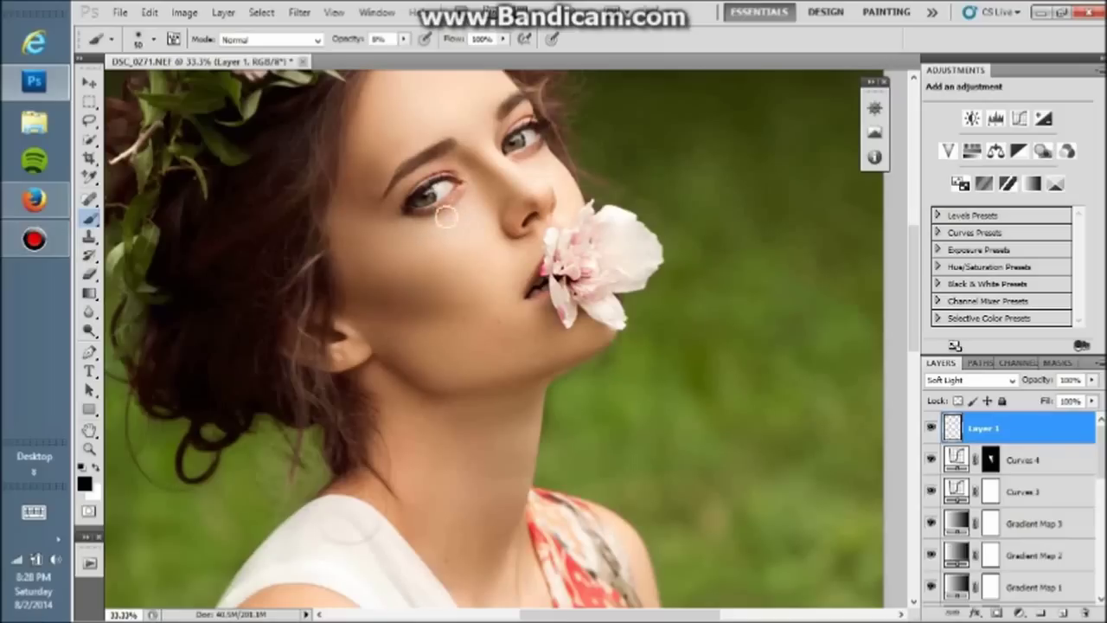
drag(404, 216, 413, 196)
key(bracketright)
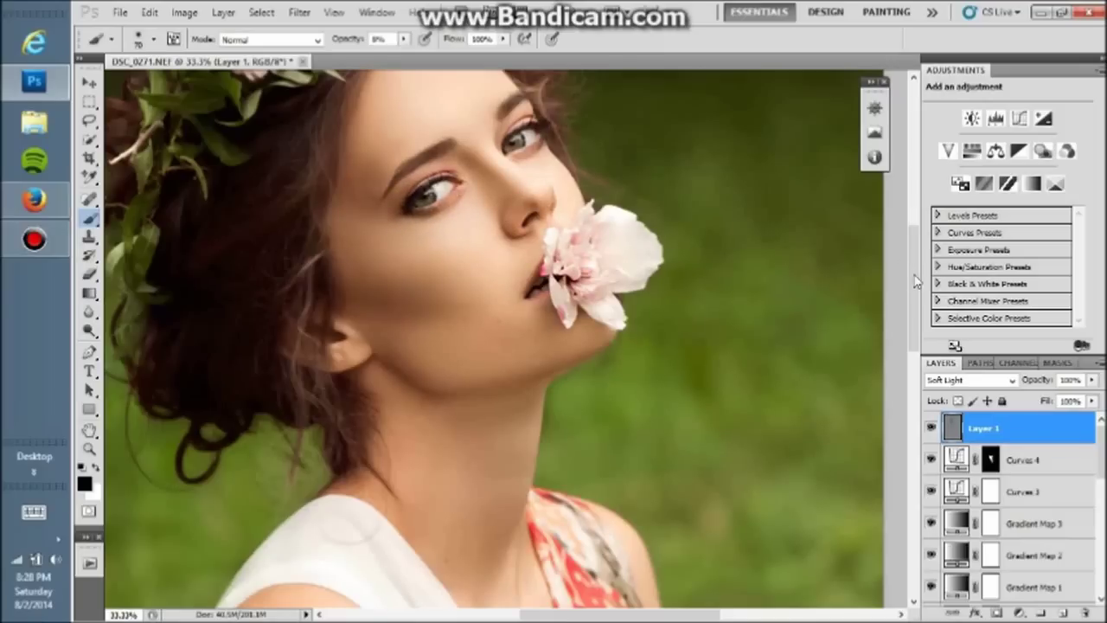
drag(917, 281, 917, 264)
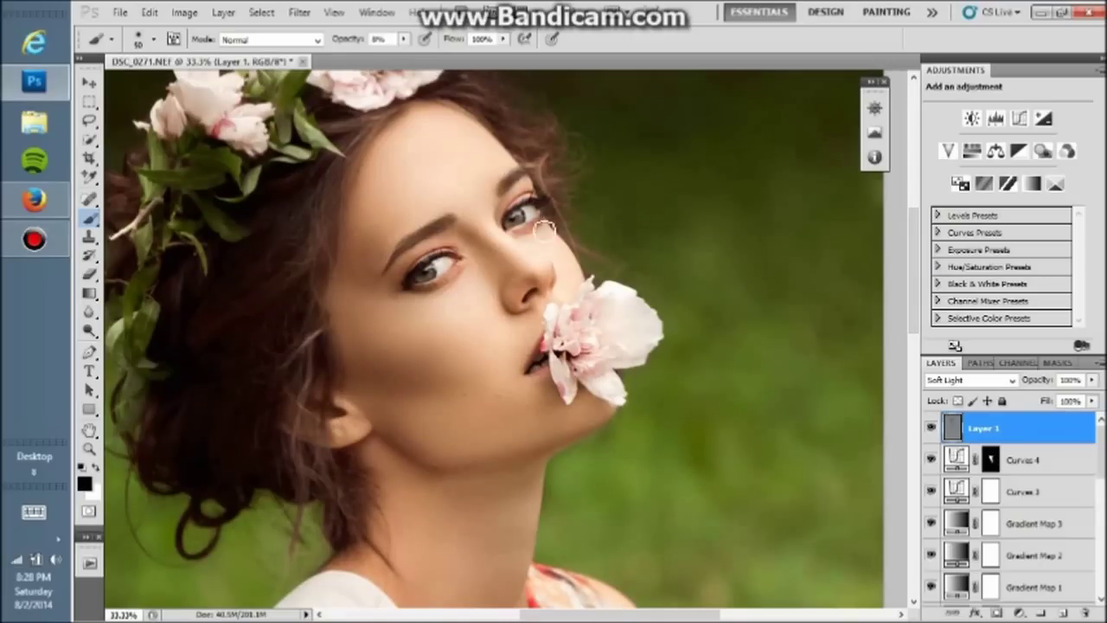
drag(524, 187, 519, 197)
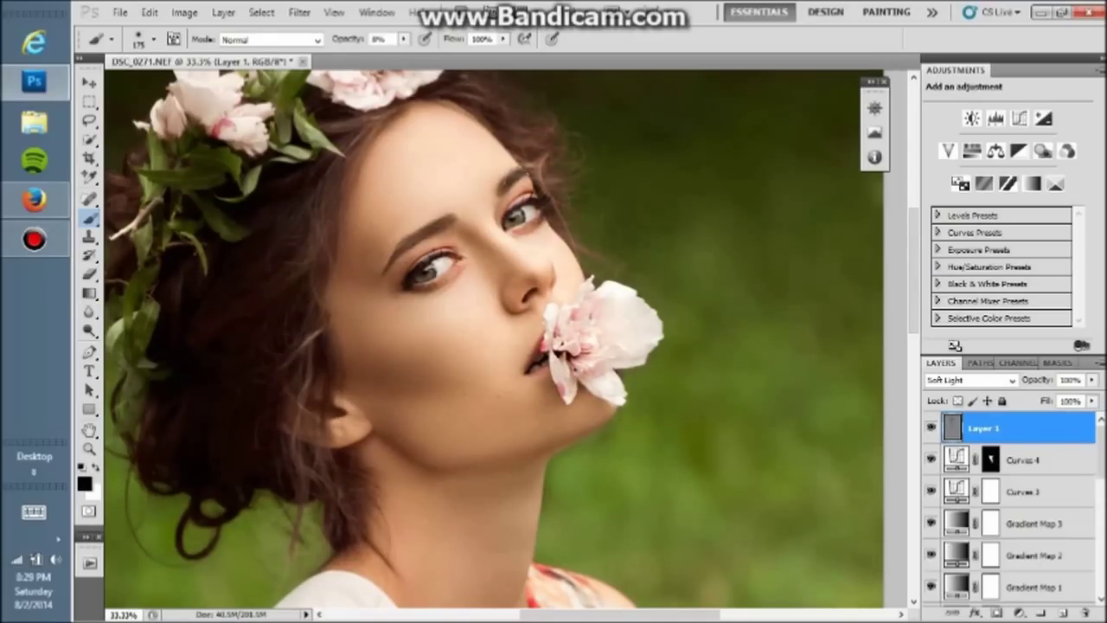
drag(915, 271, 915, 295)
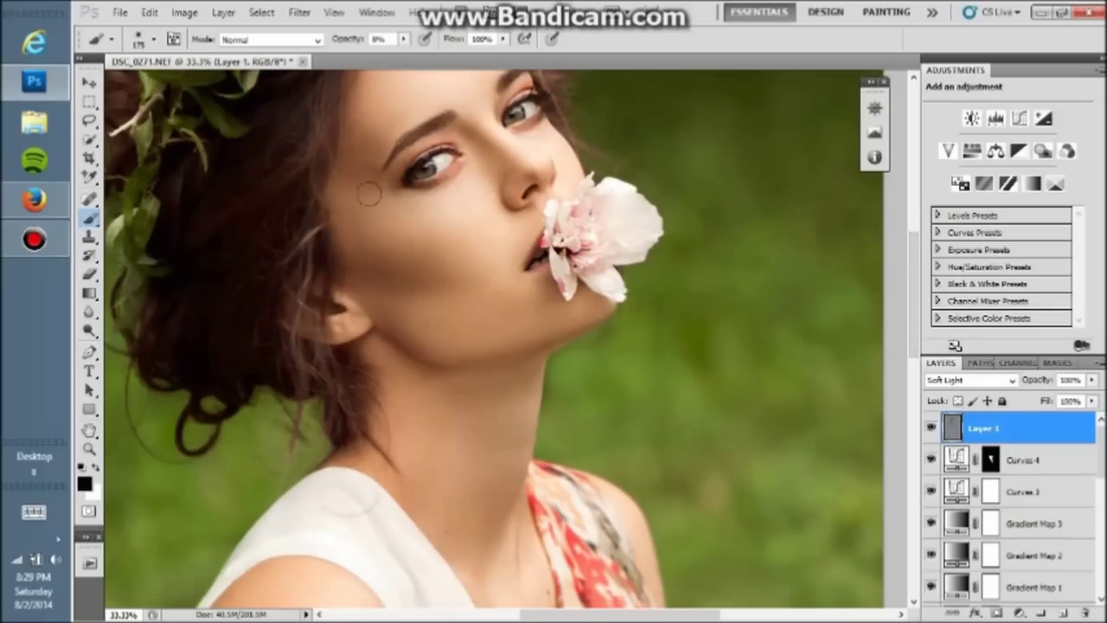
Step: Paint faint strokes across the chin, the lips and the area next to the flower
key(bracketleft)
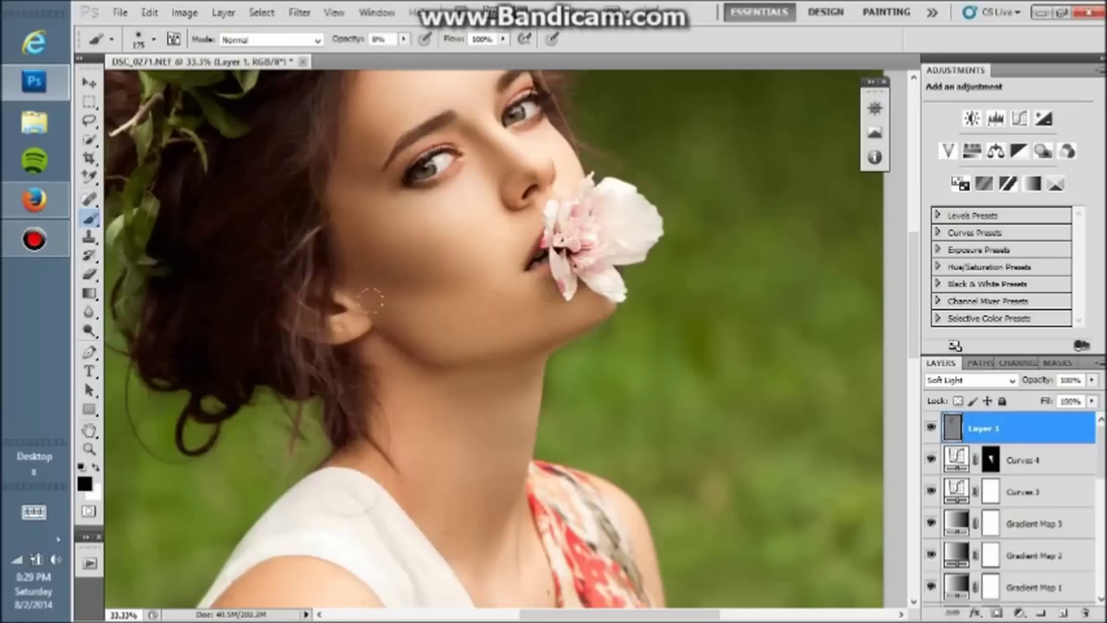
mouse_move(537, 340)
mouse_down()
mouse_move(575, 303)
mouse_move(554, 268)
mouse_up()
key(bracketleft)
key(bracketleft)
key(bracketleft)
drag(556, 228, 542, 248)
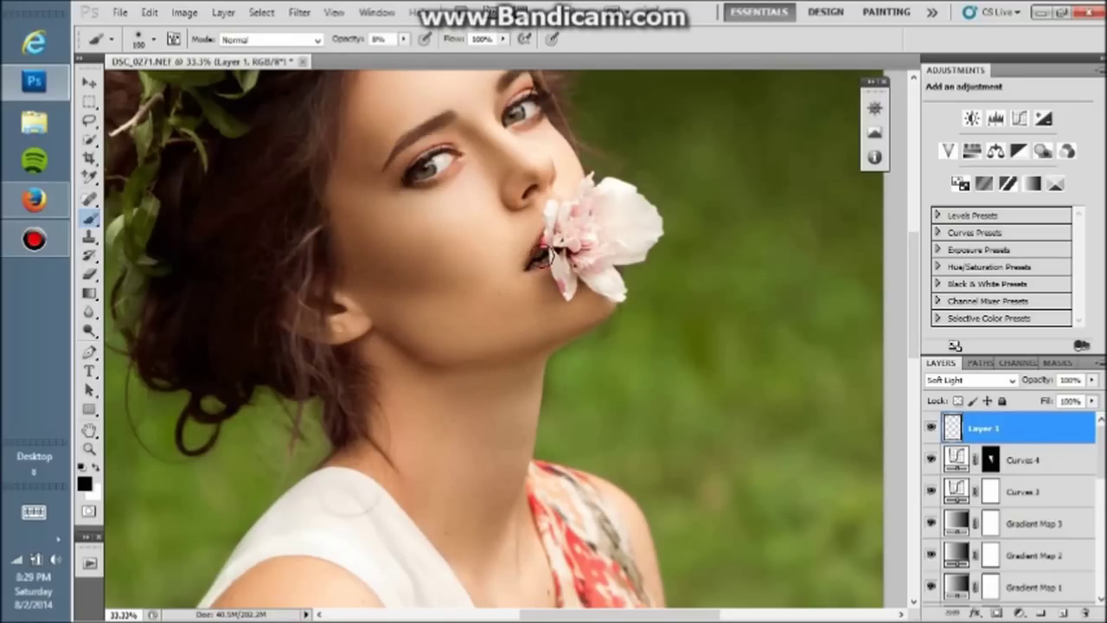
key(bracketright)
drag(611, 185, 577, 209)
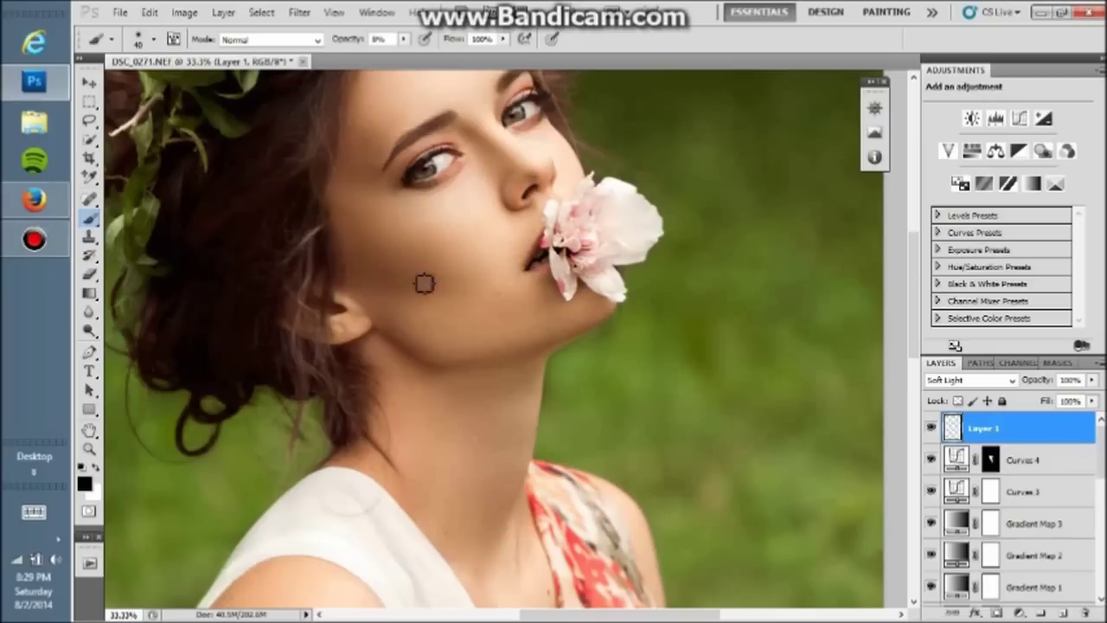
key(bracketleft)
key(bracketleft)
key(bracketleft)
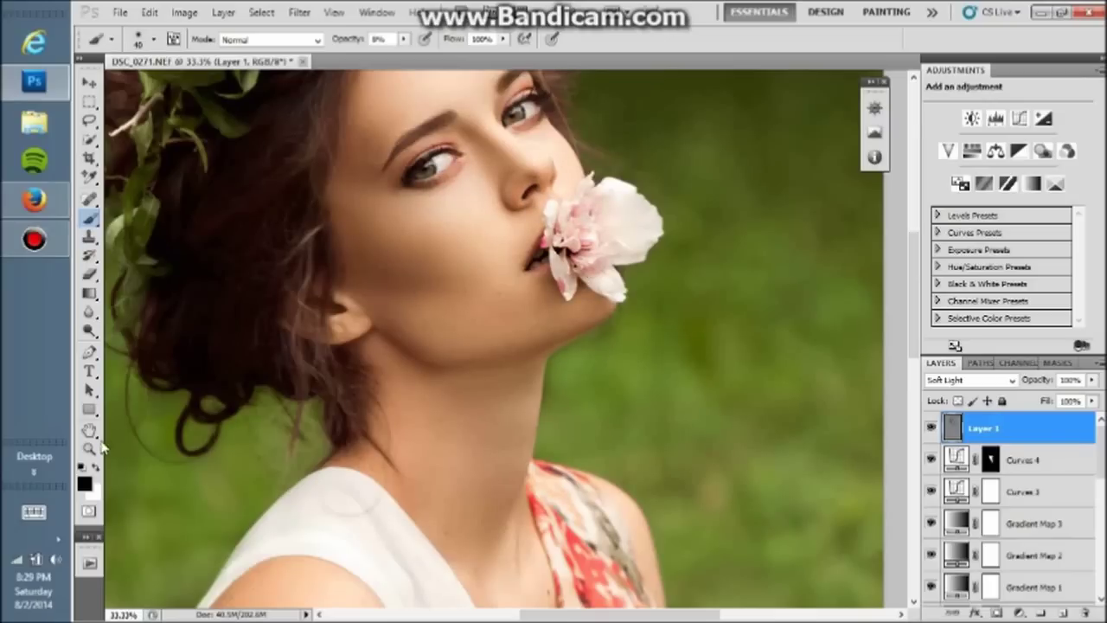
Step: Fit the photo on screen, compare with Layer 1 hidden, and zoom back to 25%
click(91, 447)
right_click(480, 222)
click(482, 225)
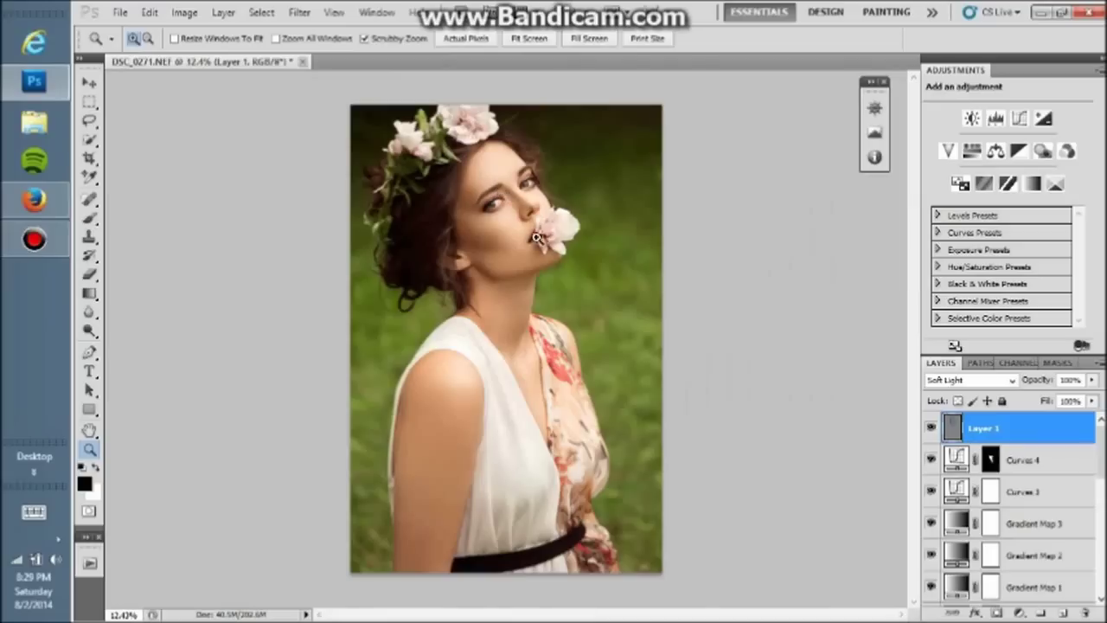
click(931, 429)
click(931, 429)
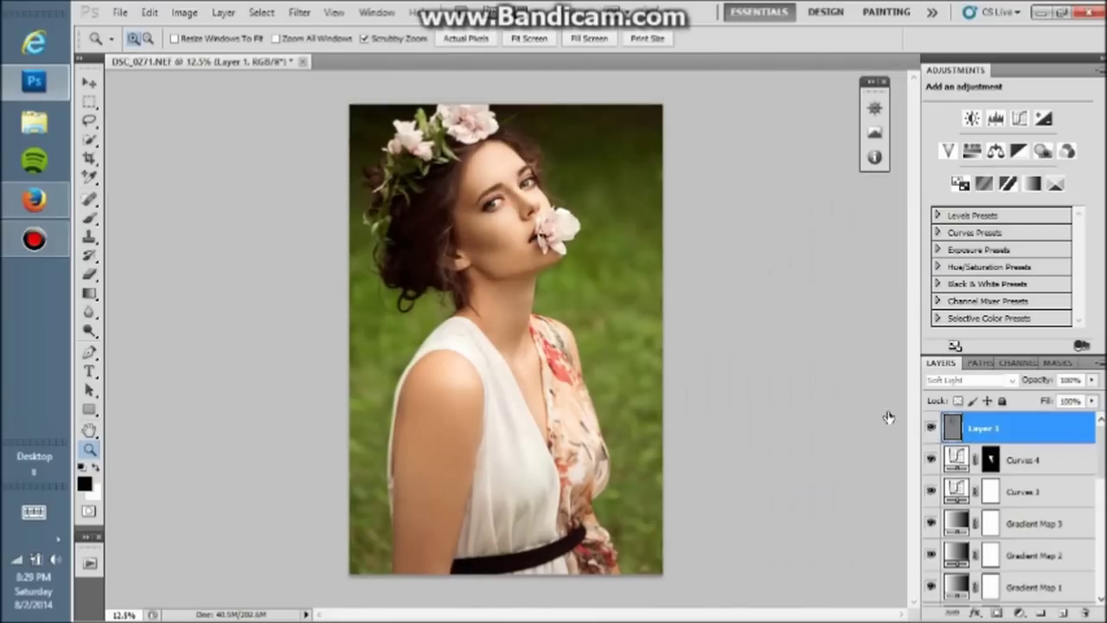
click(514, 198)
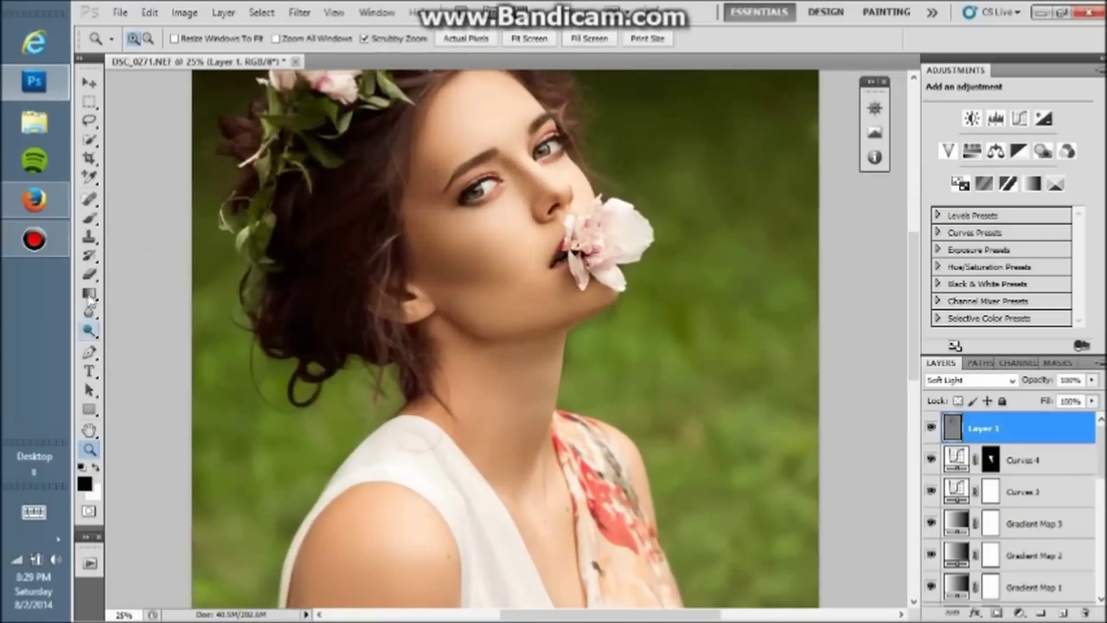
click(89, 218)
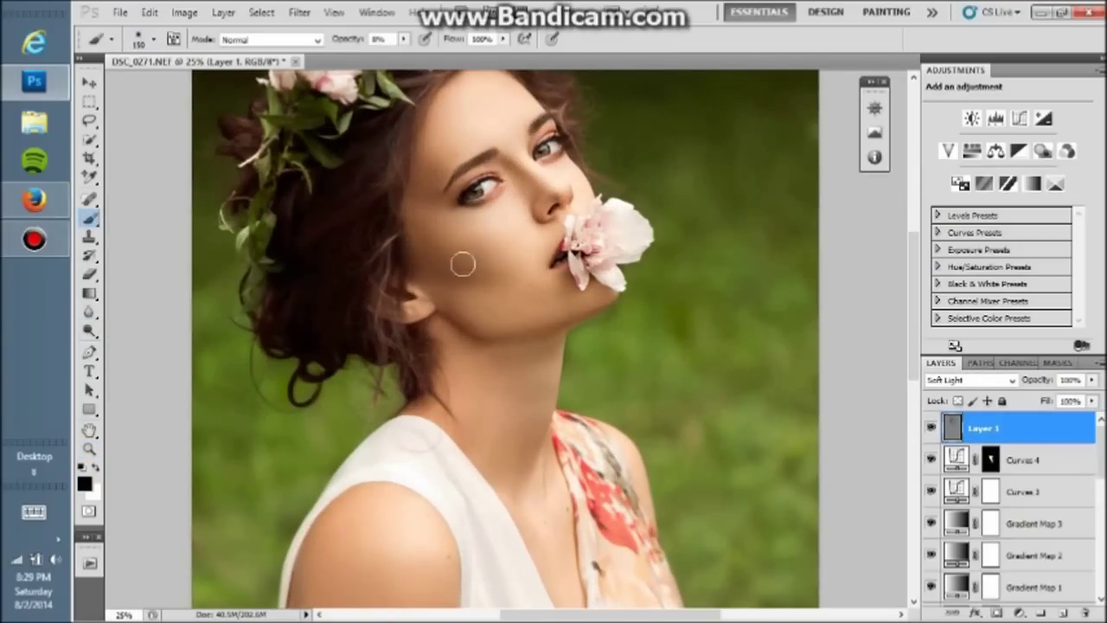
Step: Resize the eraser, then set the brush to 5% opacity with black paint
key(e)
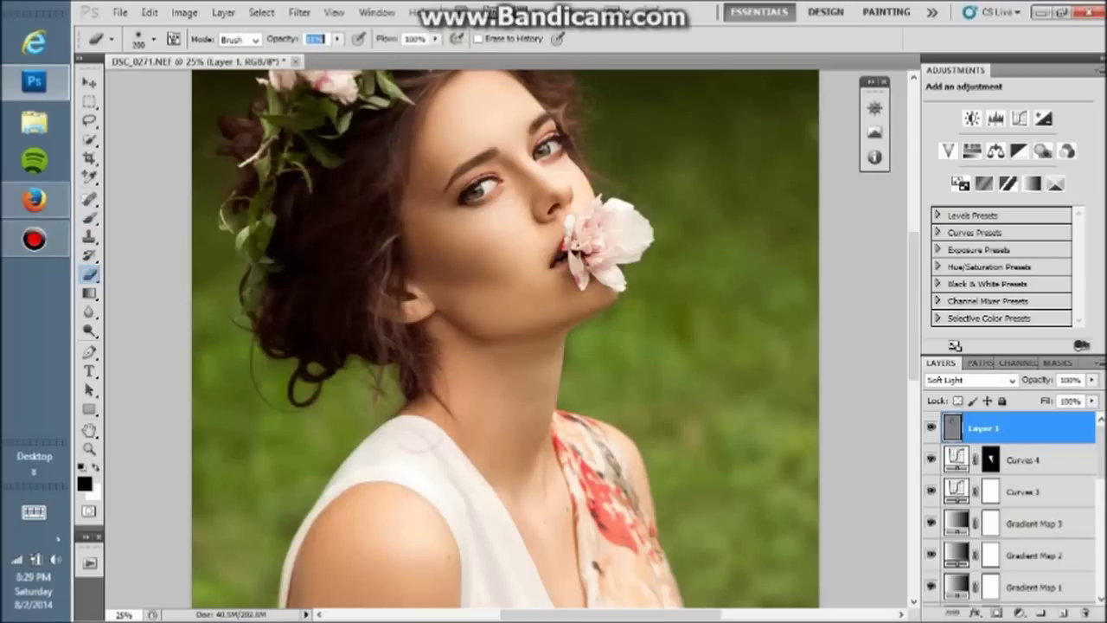
key(bracketleft)
key(bracketleft)
key(bracketright)
key(bracketright)
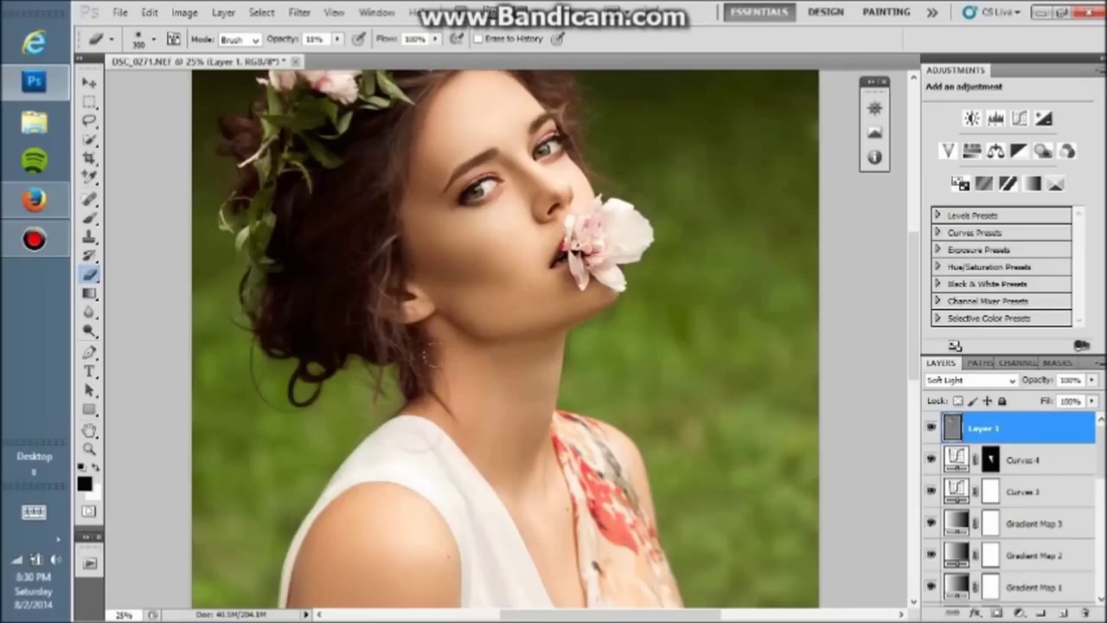
key(b)
key(x)
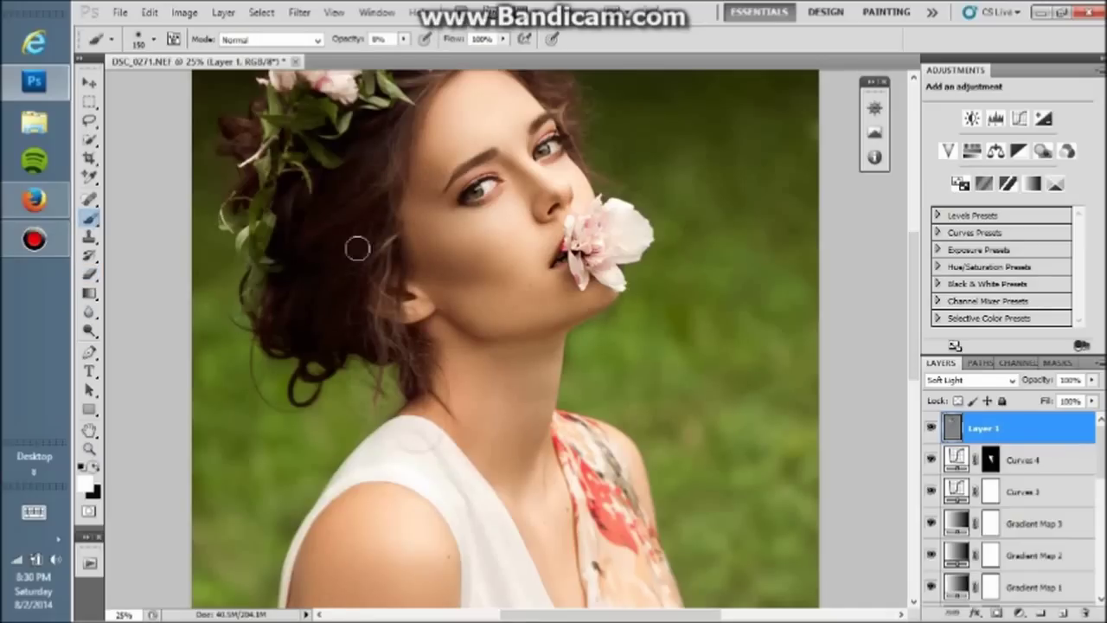
drag(344, 40, 339, 41)
key(bracketright)
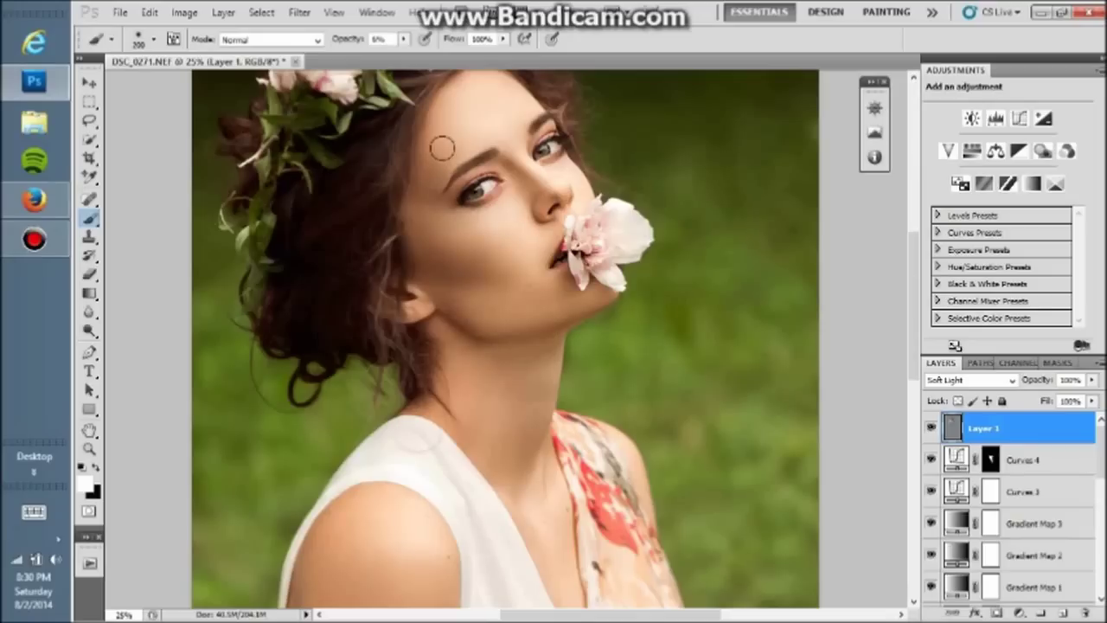
click(96, 466)
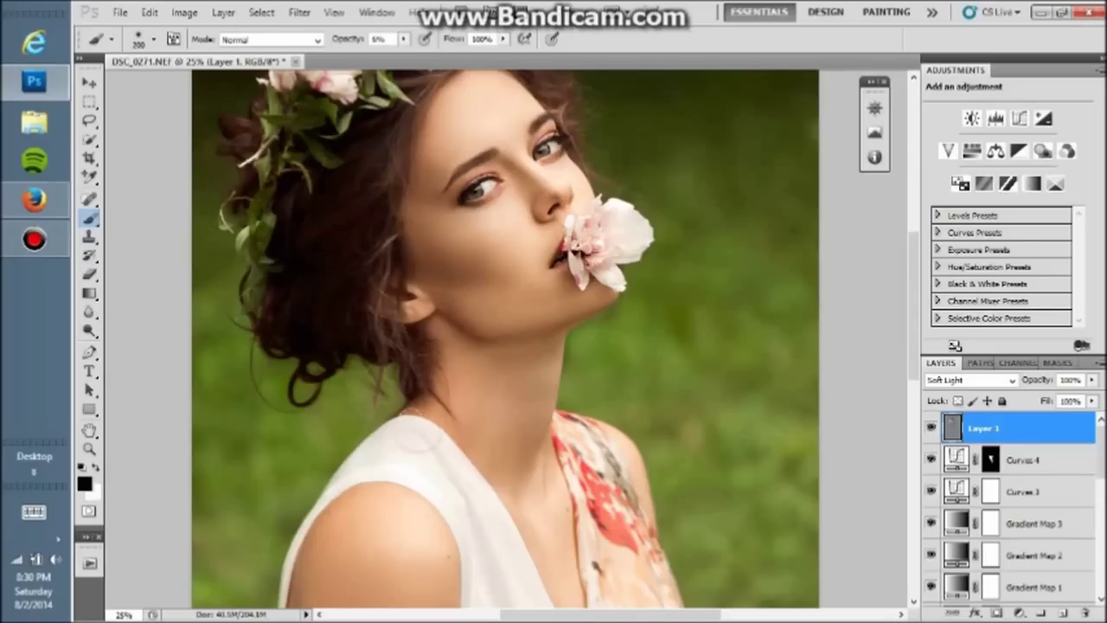
Step: Scroll down to the arm and resize the brush for shading the shoulder and arm
key(bracketright)
scroll(885, 320, down, 3)
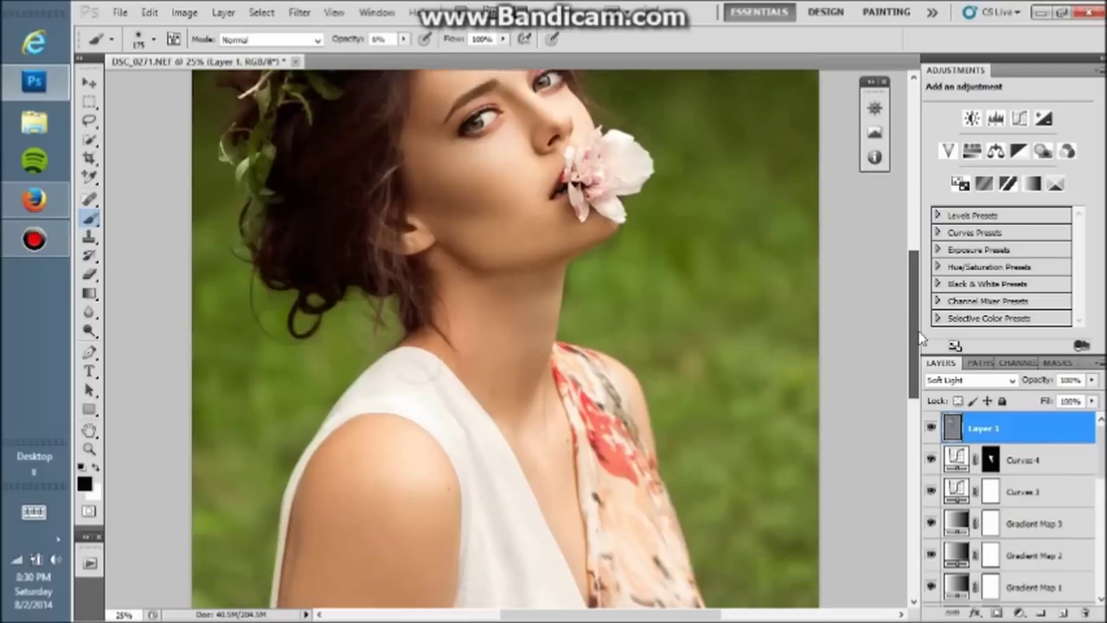
scroll(884, 321, down, 2)
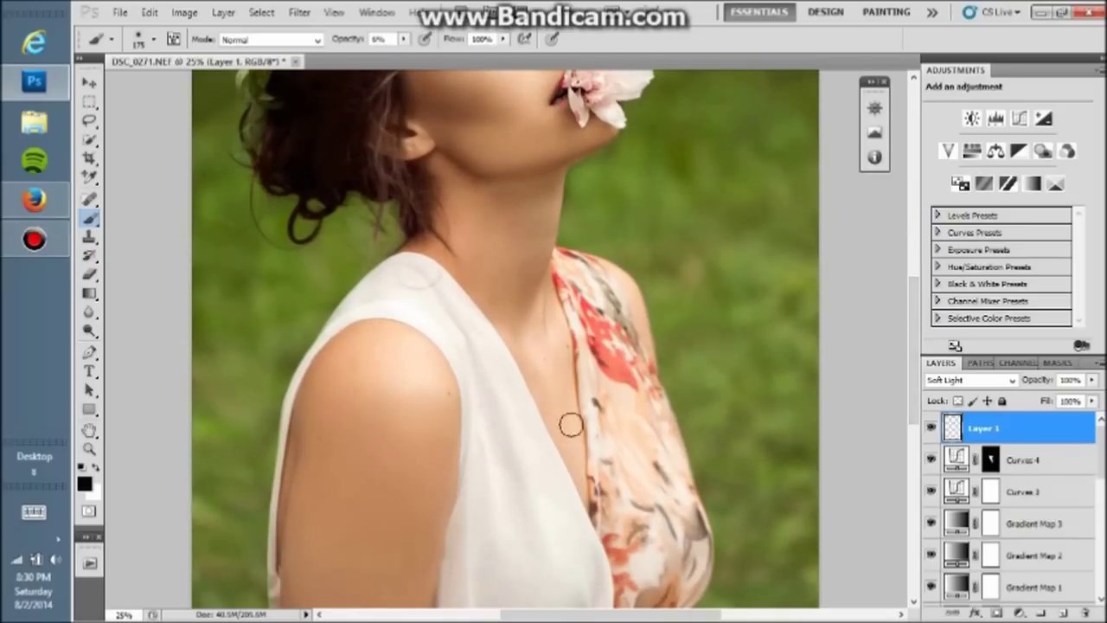
scroll(835, 346, down, 5)
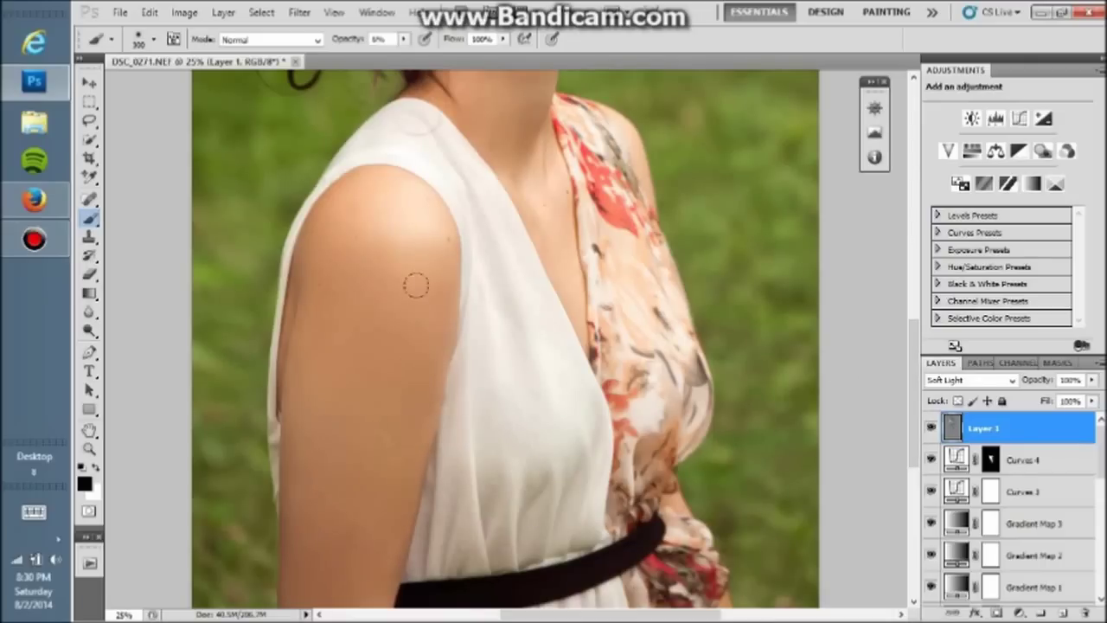
key(bracketleft)
key(bracketleft)
key(bracketleft)
key(bracketright)
key(bracketright)
key(bracketright)
scroll(857, 299, down, 3)
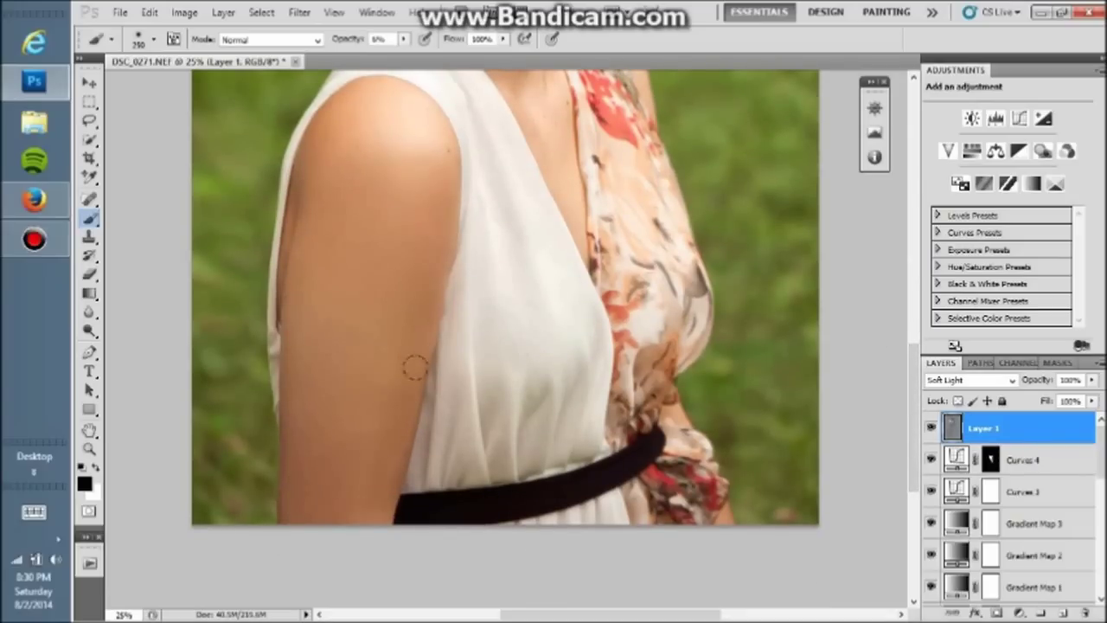
key(bracketleft)
key(bracketleft)
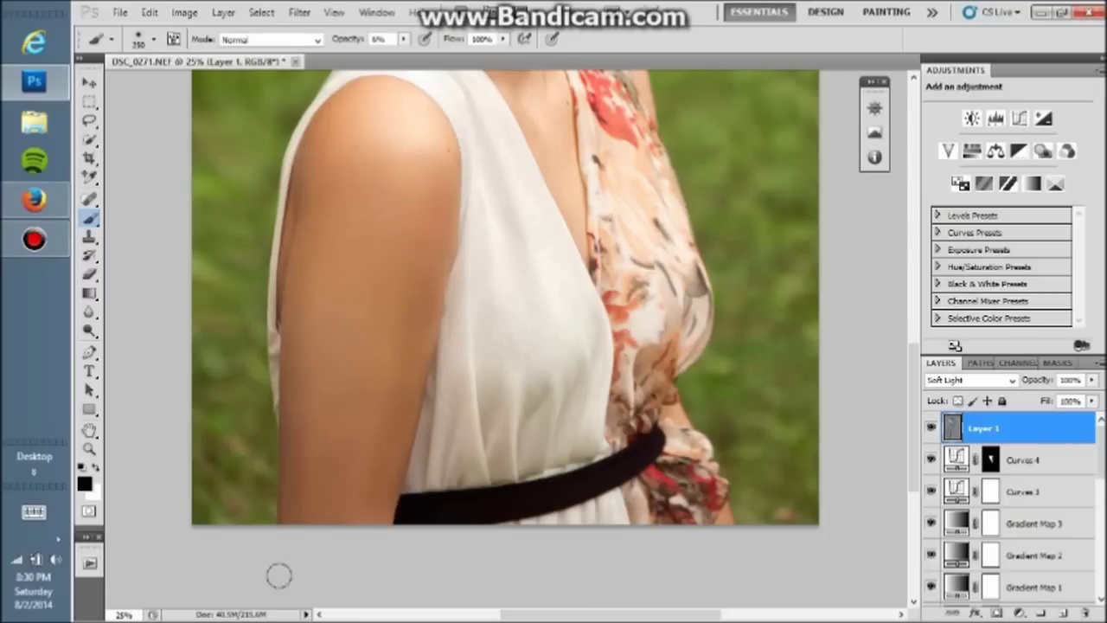
Step: Fit the whole photo on screen and return to a slightly smaller brush
click(89, 449)
right_click(456, 241)
click(498, 250)
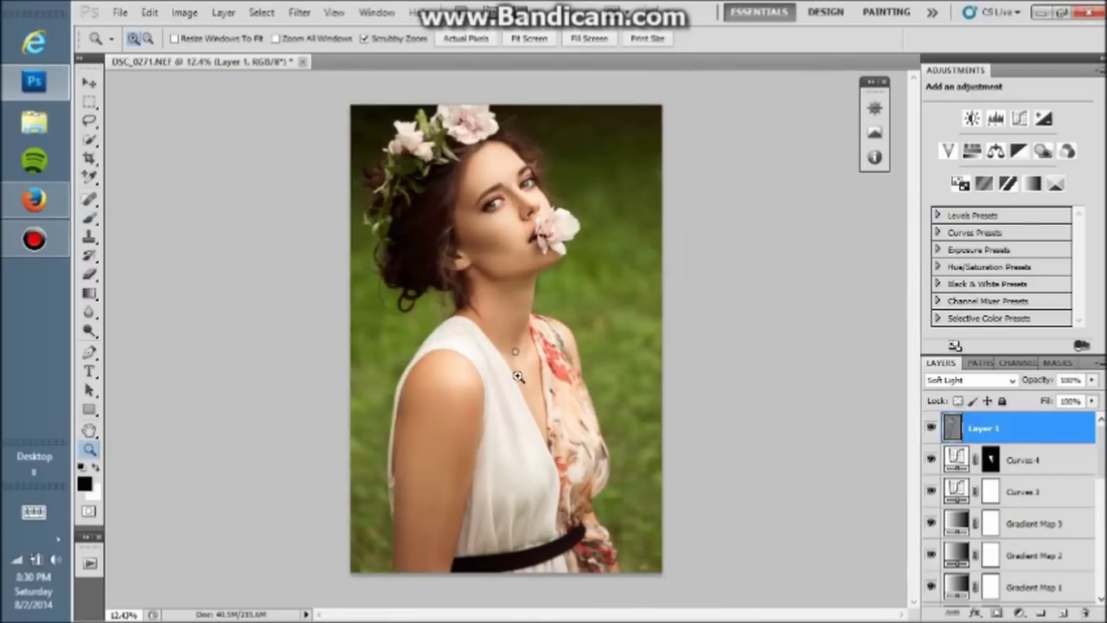
click(90, 218)
key(bracketleft)
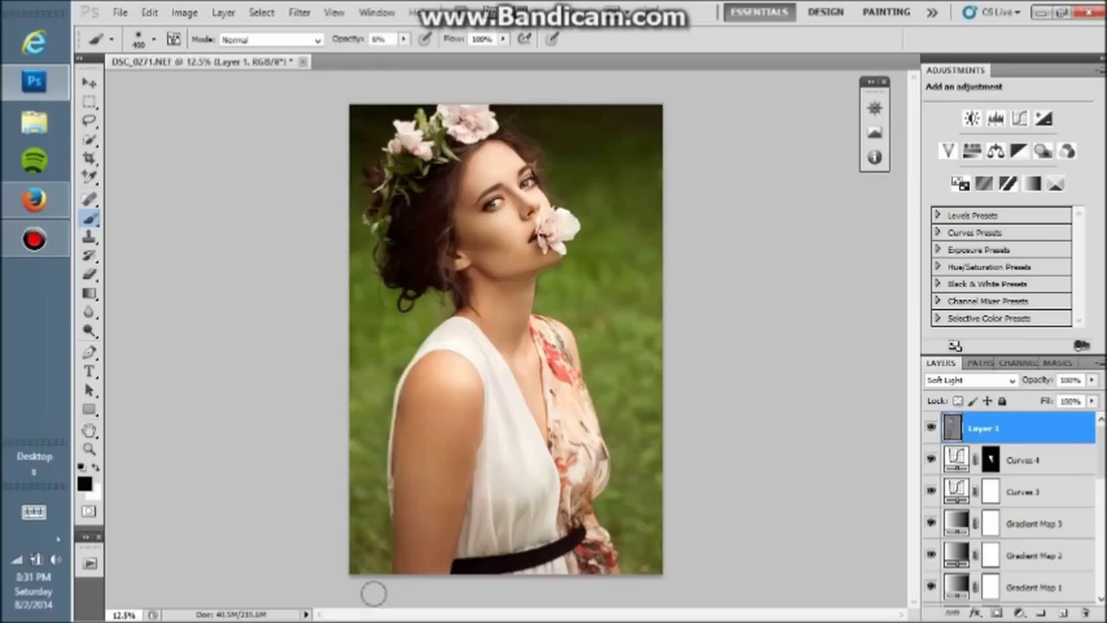
Step: Toggle Layer 1's visibility repeatedly to compare the arm shading
key(e)
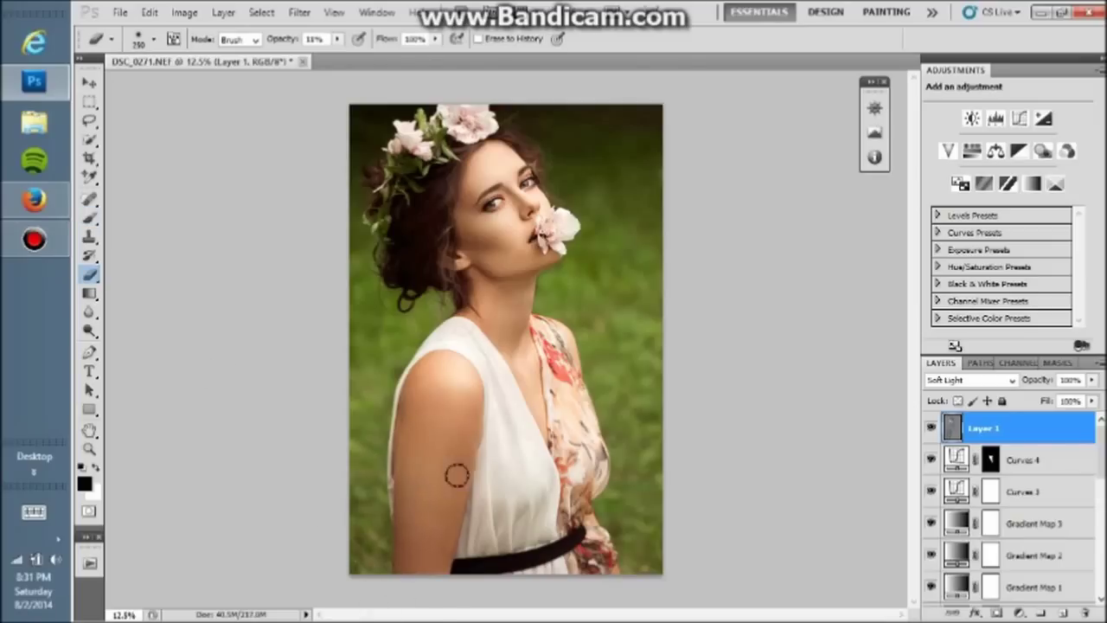
click(931, 430)
click(931, 430)
click(931, 430)
click(931, 430)
key(bracketright)
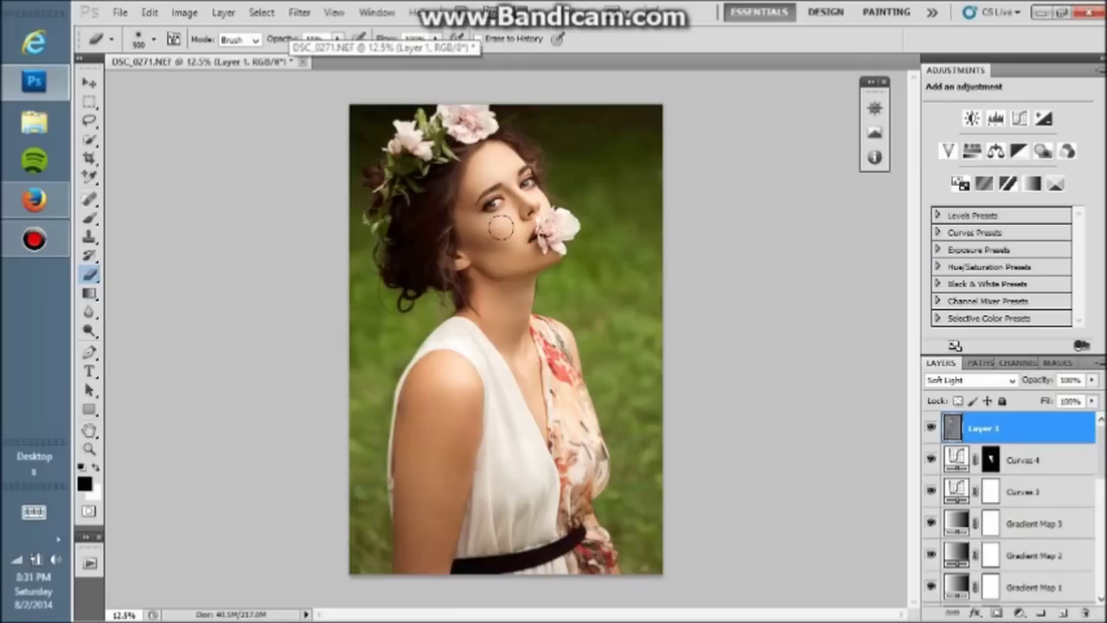
click(931, 430)
click(931, 430)
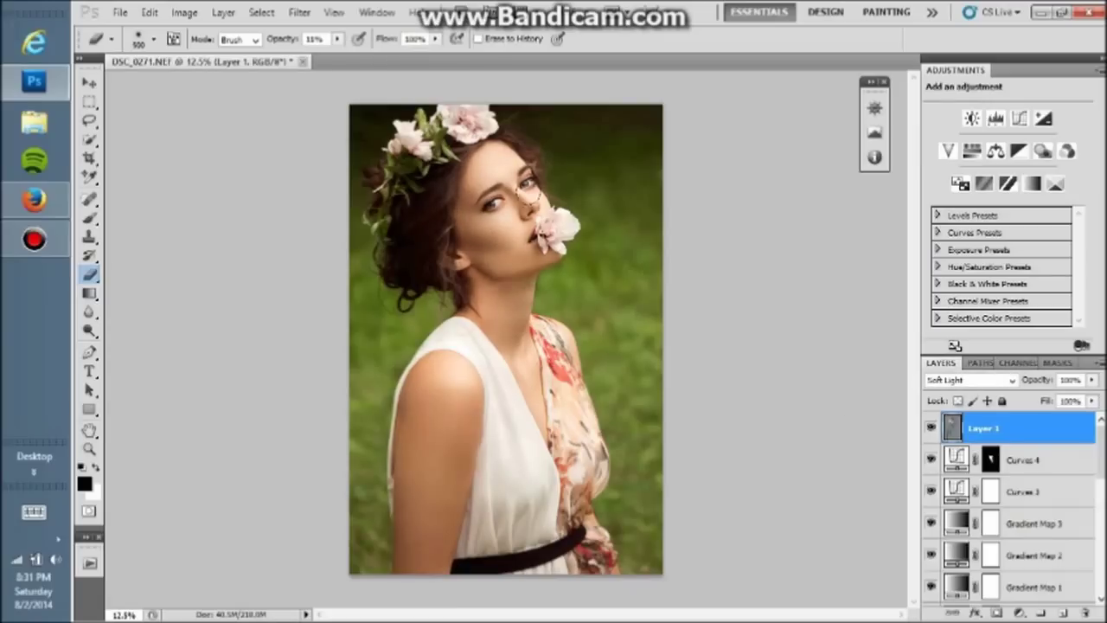
click(931, 427)
click(931, 428)
Step: Set up a 6% opacity brush at size 250
key(b)
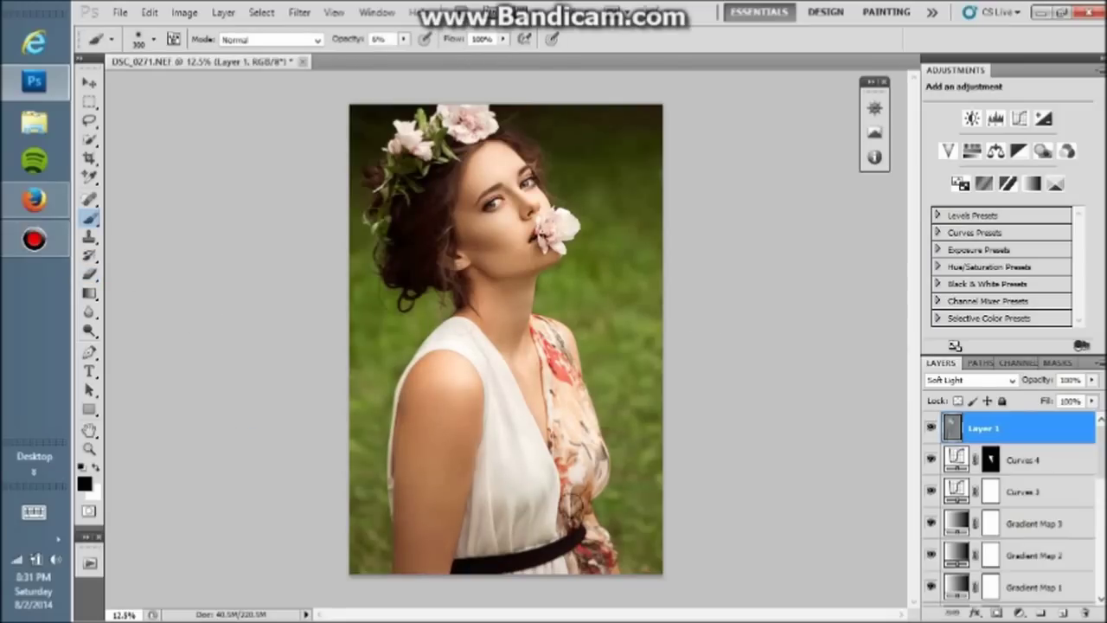
key(bracketleft)
key(bracketright)
Step: Compare the original Background photo against the full edit
drag(1101, 450, 1102, 571)
click(995, 590)
alt+click(931, 591)
alt+click(932, 590)
alt+click(932, 591)
alt+click(932, 591)
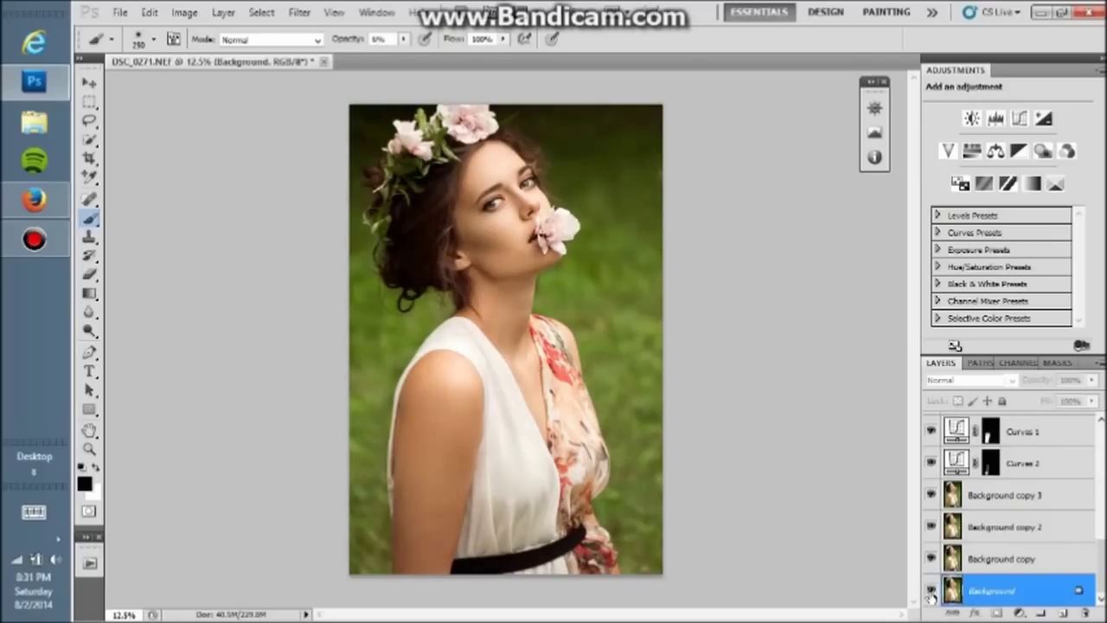
Step: Zoom in to 33.3% on the woman's face
click(90, 451)
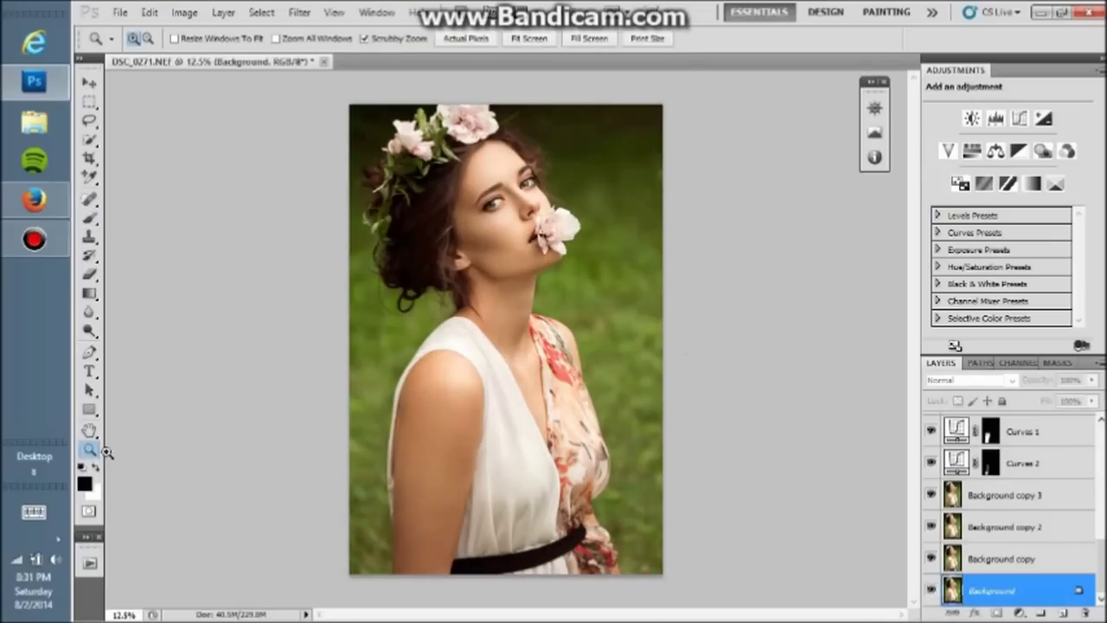
click(572, 192)
click(545, 139)
click(490, 303)
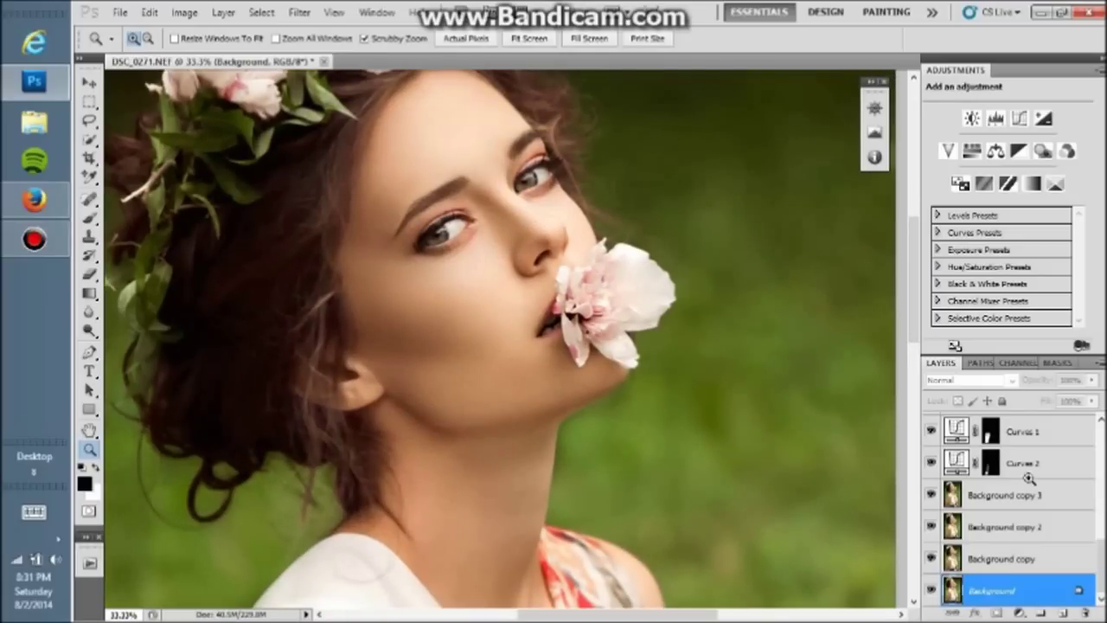
Step: On Background copy 3, set the Sponge Tool to Desaturate at size 150
click(1004, 494)
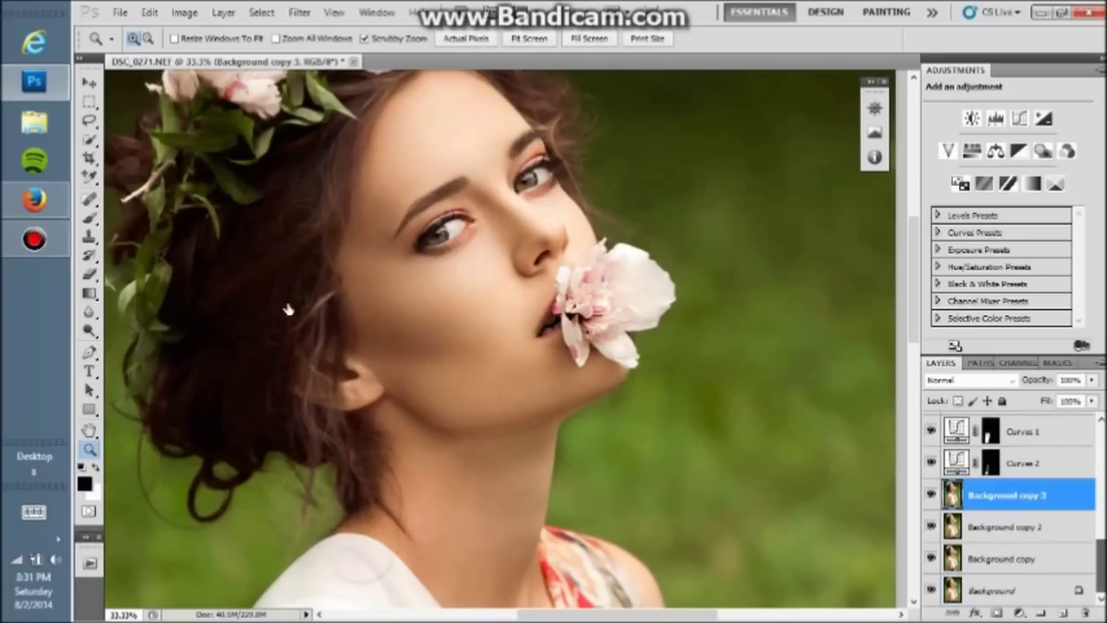
click(90, 332)
click(142, 360)
click(267, 39)
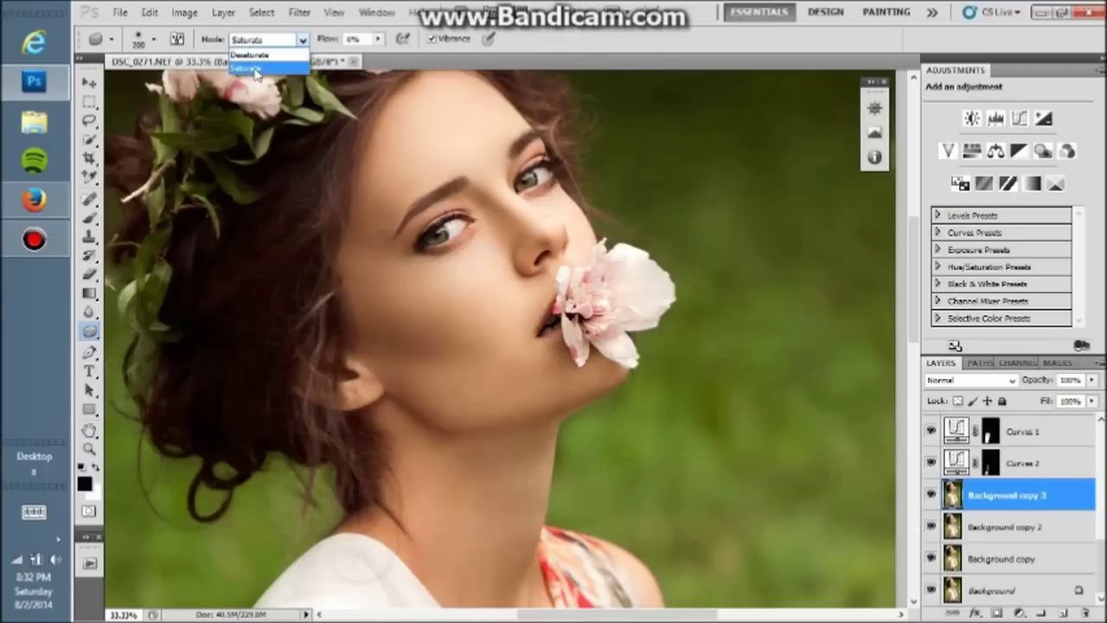
click(259, 54)
key(bracketleft)
key(bracketleft)
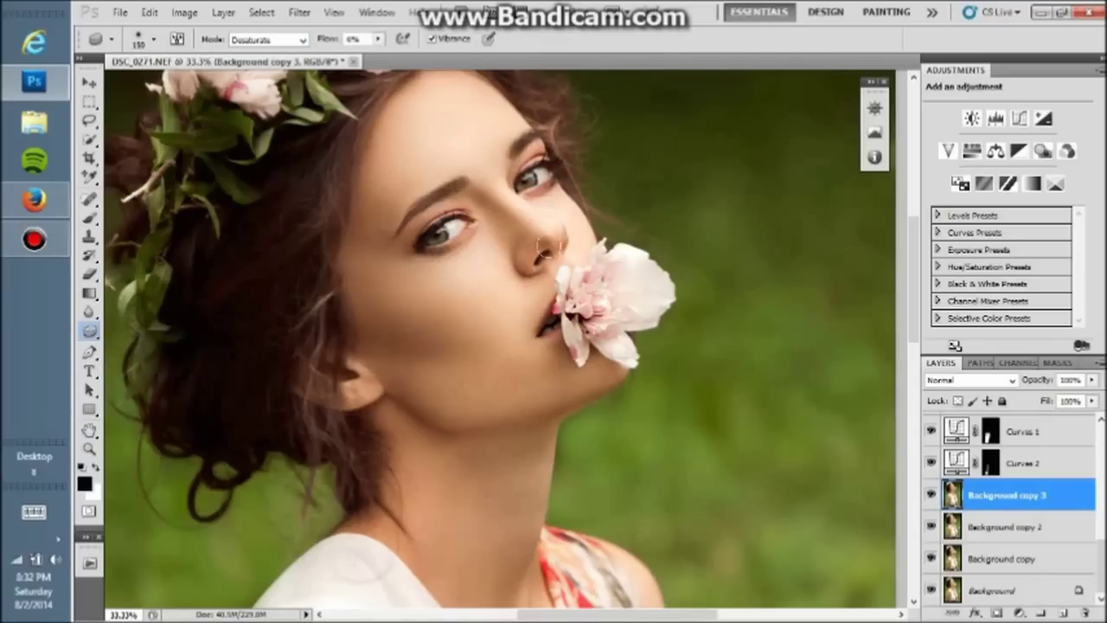
key(bracketleft)
key(bracketright)
key(bracketright)
Step: Desaturate the hair with sponge strokes, shrinking the brush to 100
drag(312, 296, 293, 242)
key(bracketleft)
key(bracketleft)
key(bracketleft)
key(bracketleft)
drag(357, 106, 421, 81)
key(bracketleft)
Step: Fit the photo on screen and toggle Background copy 3 off and on to check the flower removal
key(z)
right_click(480, 179)
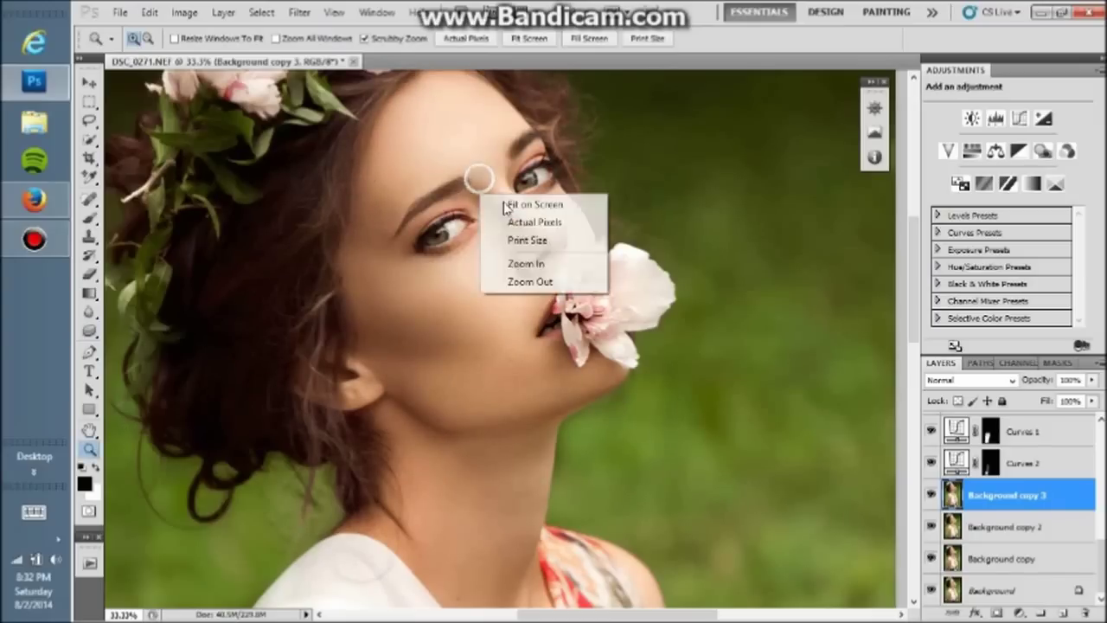
click(530, 208)
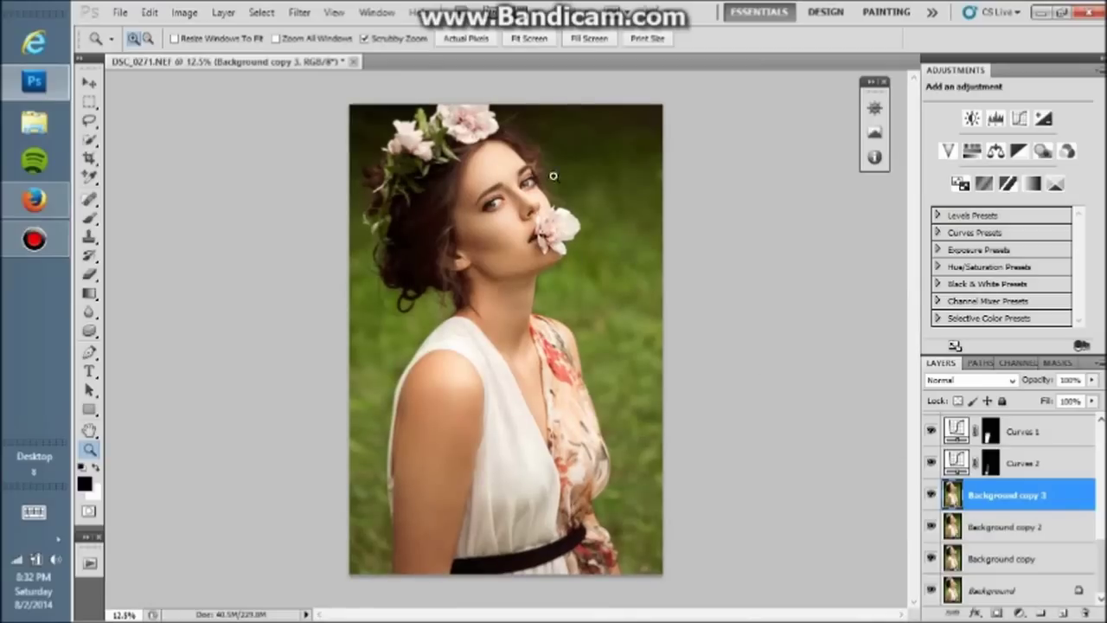
click(553, 177)
click(932, 495)
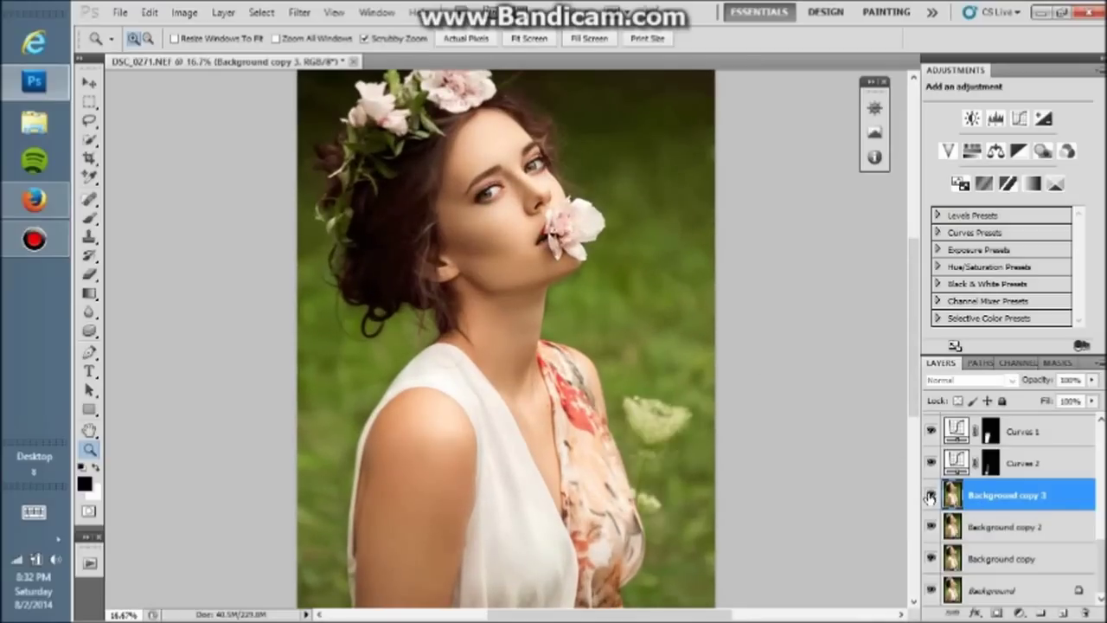
click(928, 495)
Step: Zoom to 25% around the face and duplicate the Curves 1 adjustment layer as Curves 1 copy
click(554, 113)
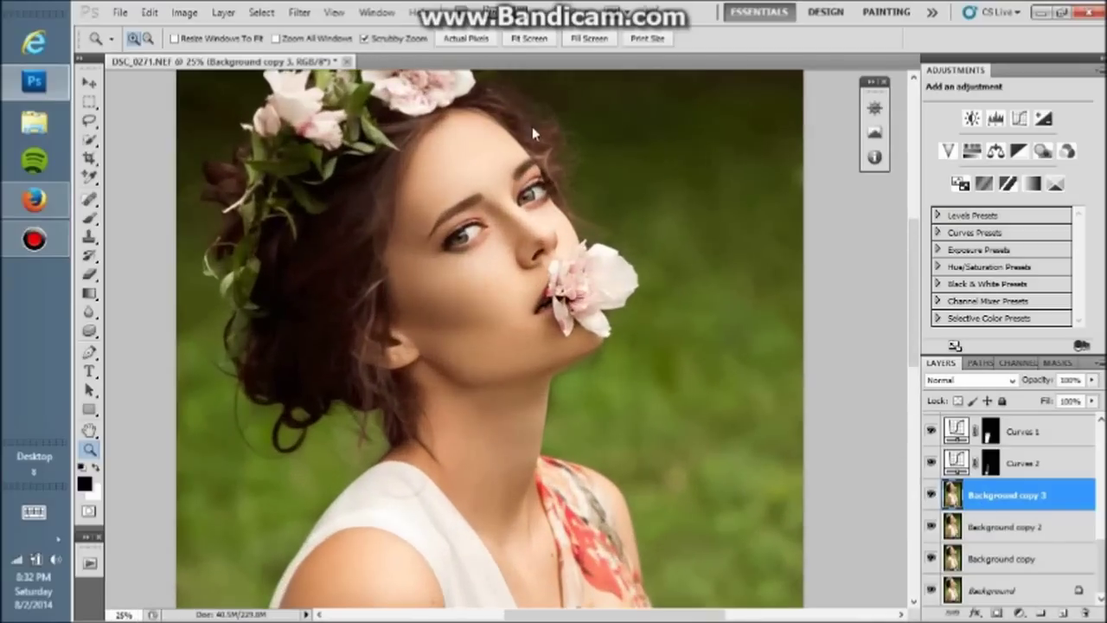
right_click(1081, 513)
click(956, 500)
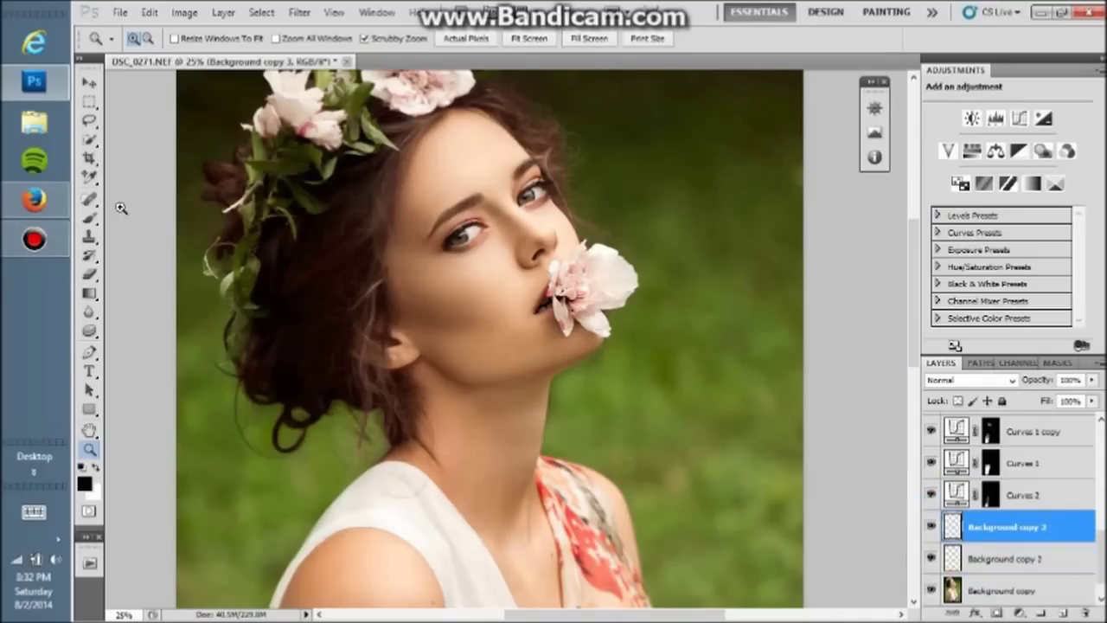
Step: Select the Dodge Tool and set its brush size to 175
click(90, 221)
click(54, 247)
click(53, 246)
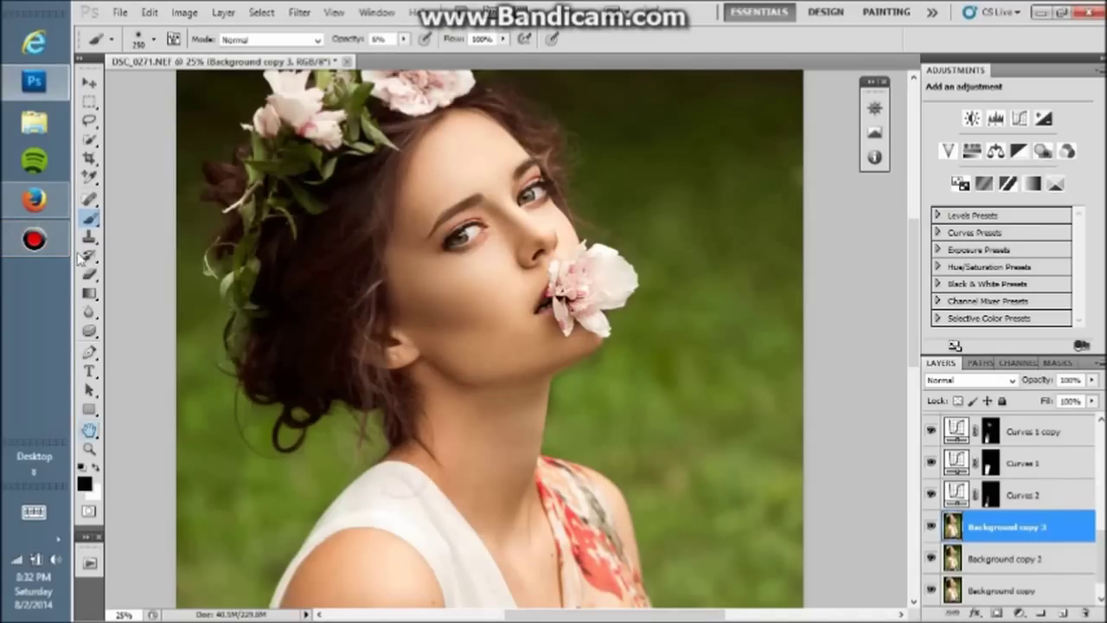
click(89, 331)
click(138, 329)
key(bracketright)
key(bracketright)
key(bracketright)
key(bracketleft)
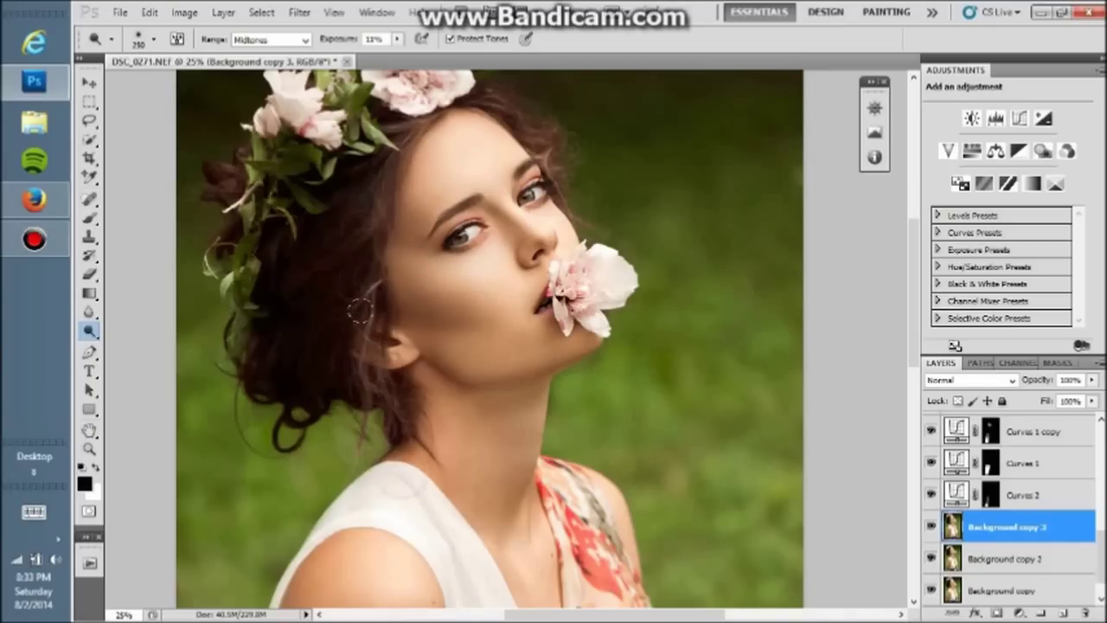
Step: Dodge around the left eye with a 50 brush, then zoom to 66.7% on the eyes
key(bracketleft)
key(bracketleft)
key(bracketleft)
drag(471, 232, 447, 242)
key(bracketleft)
key(bracketleft)
key(bracketleft)
click(89, 448)
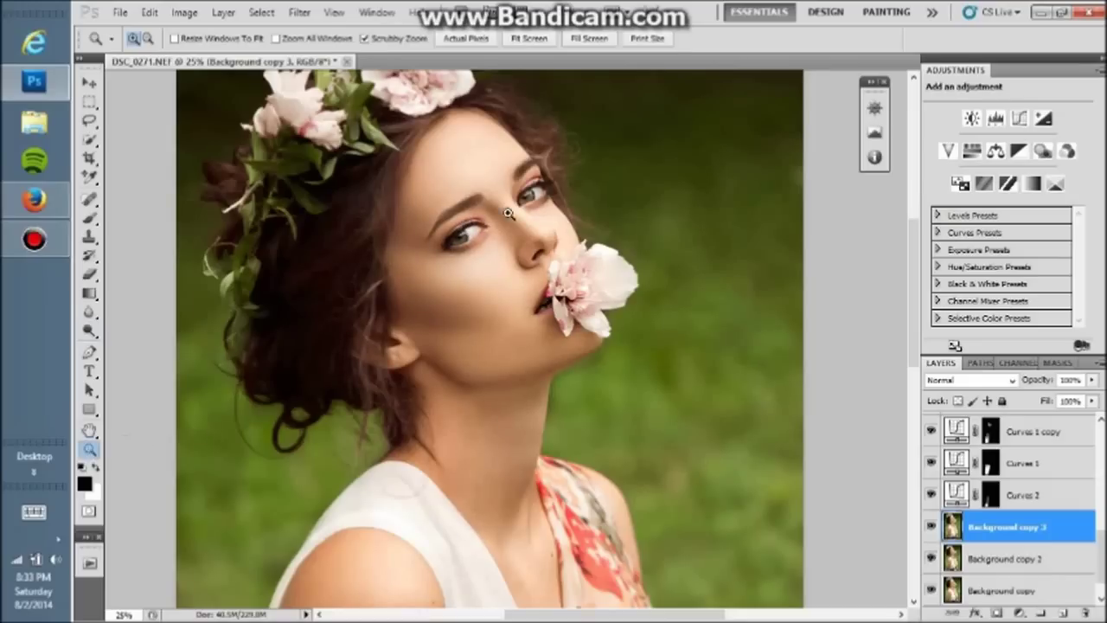
click(508, 214)
click(507, 228)
click(366, 267)
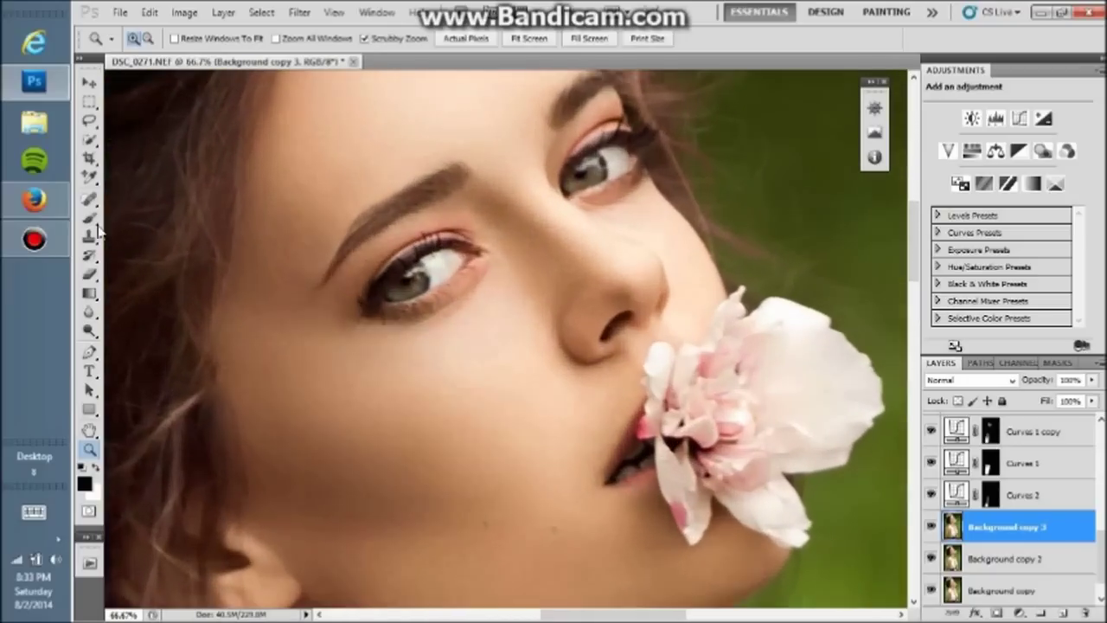
Step: Dodge both irises with a 15–40 brush, brightening the lower-left iris twice
click(90, 218)
click(92, 333)
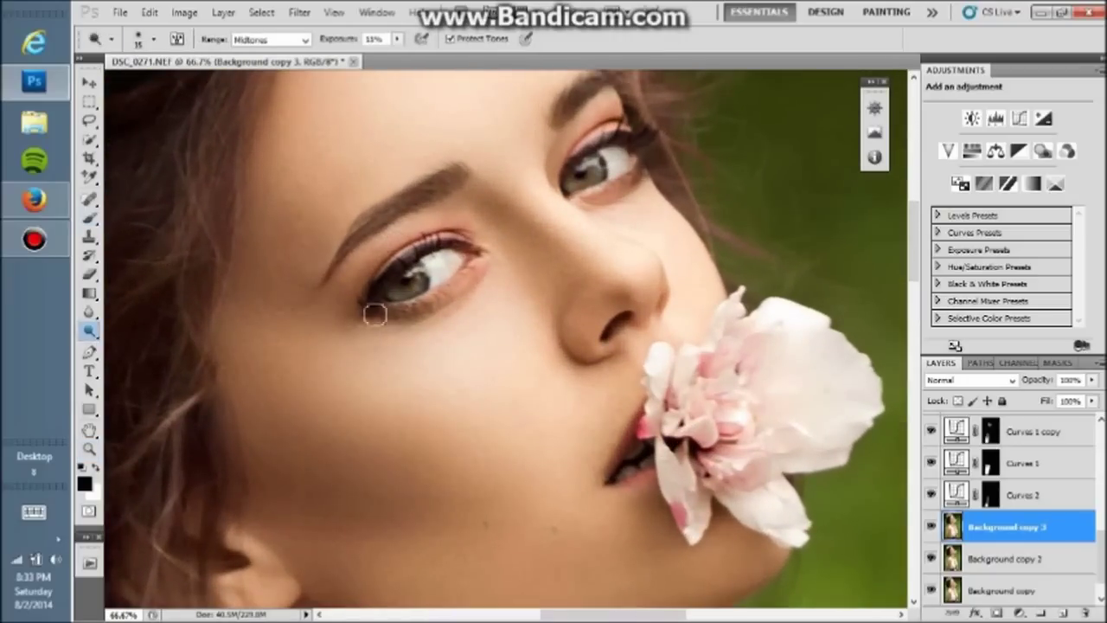
drag(417, 299, 424, 278)
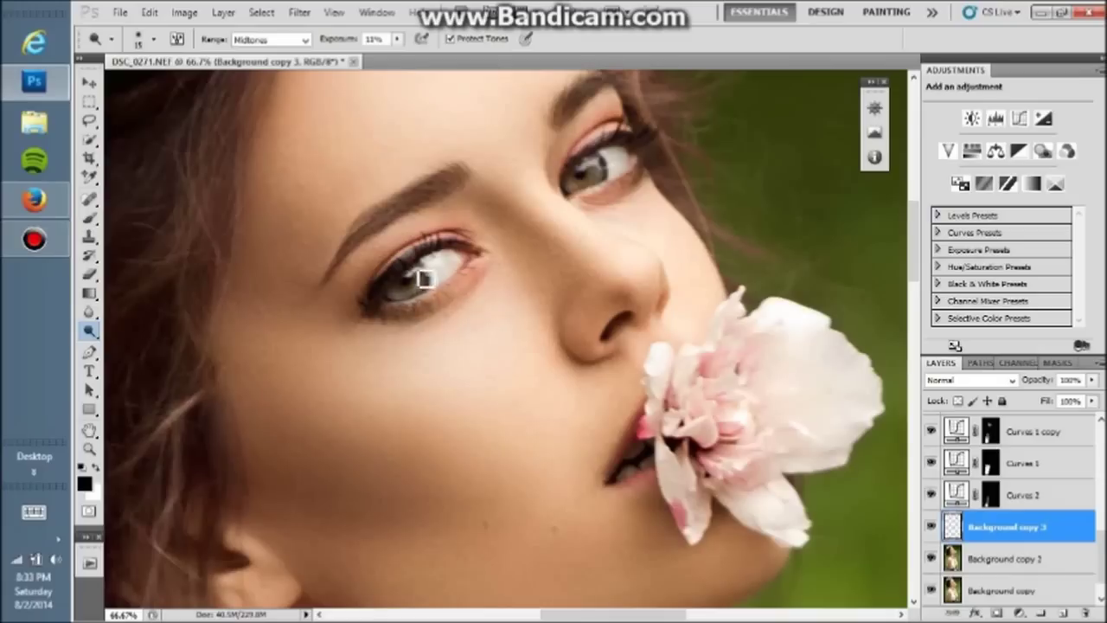
drag(594, 165, 590, 200)
key(bracketright)
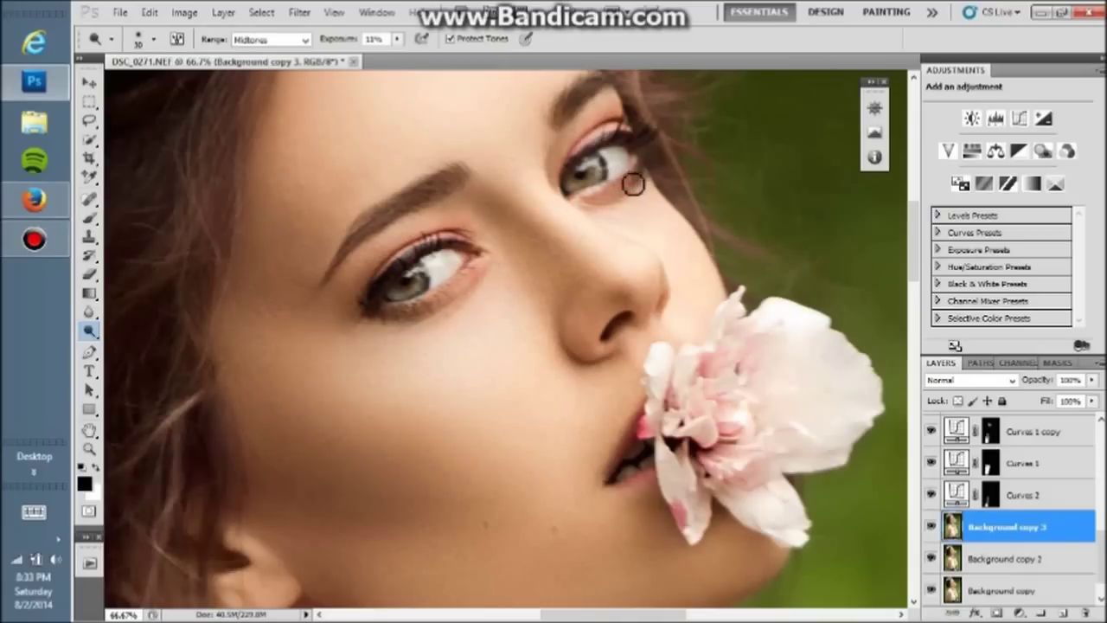
key(bracketleft)
drag(424, 312, 460, 291)
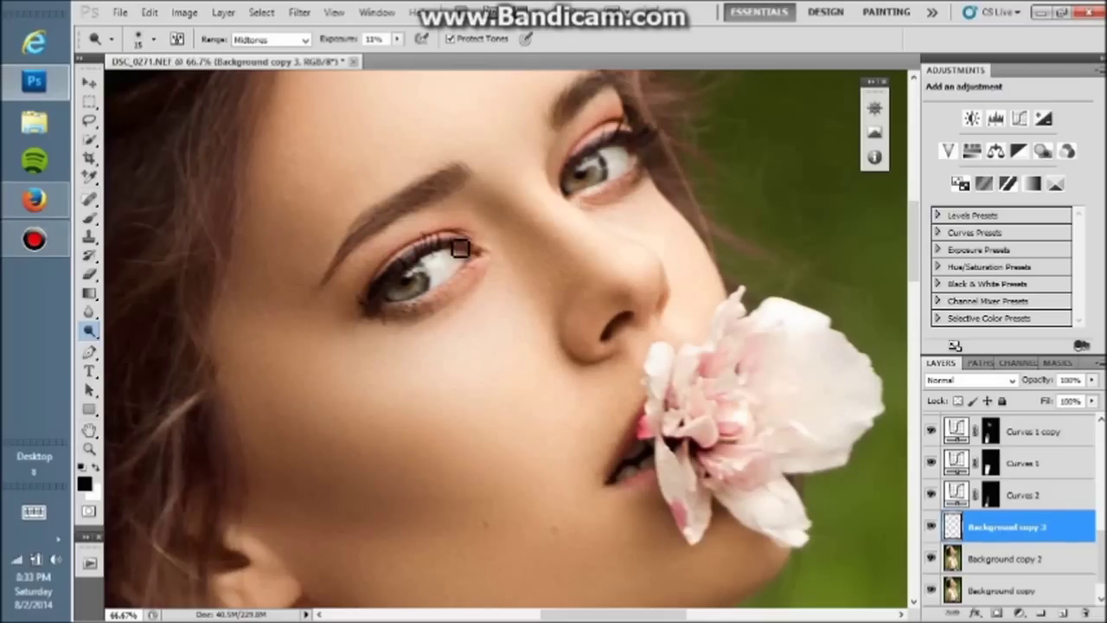
key(bracketright)
key(bracketright)
key(bracketright)
key(bracketright)
key(bracketleft)
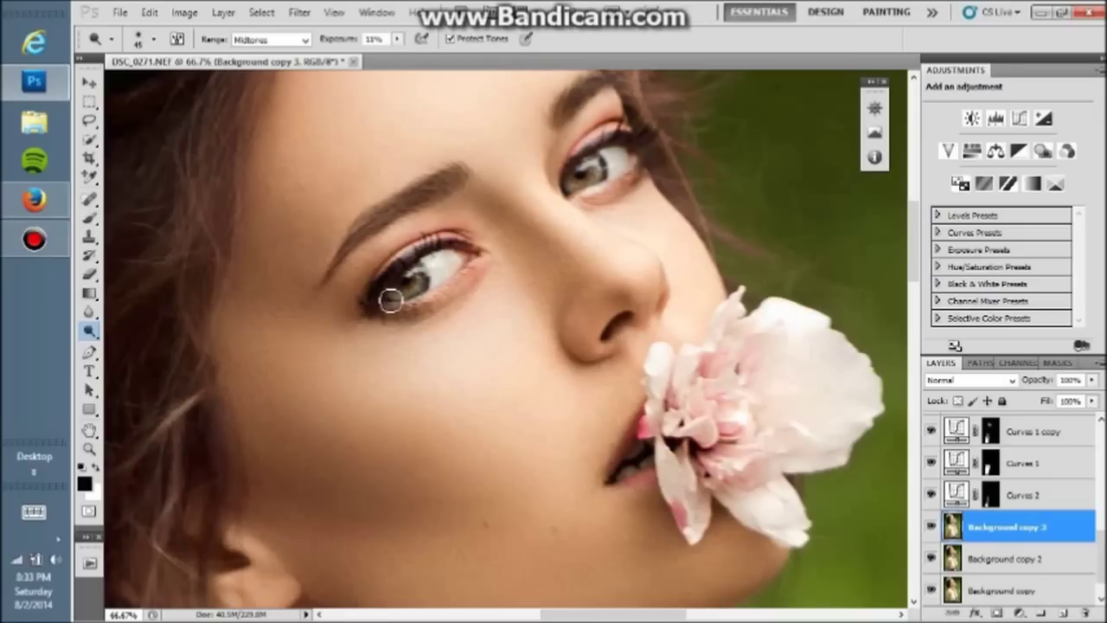
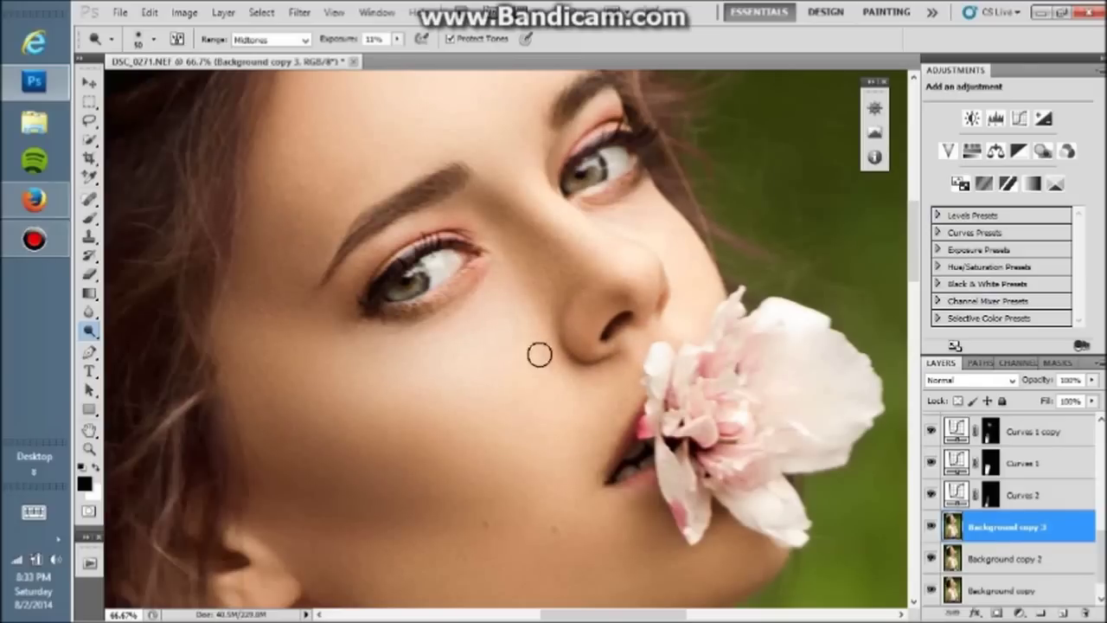
Step: Fit the portrait on screen, zoom to 25%, and pick the Dodge tool (Midtones, 11%)
click(89, 449)
right_click(559, 212)
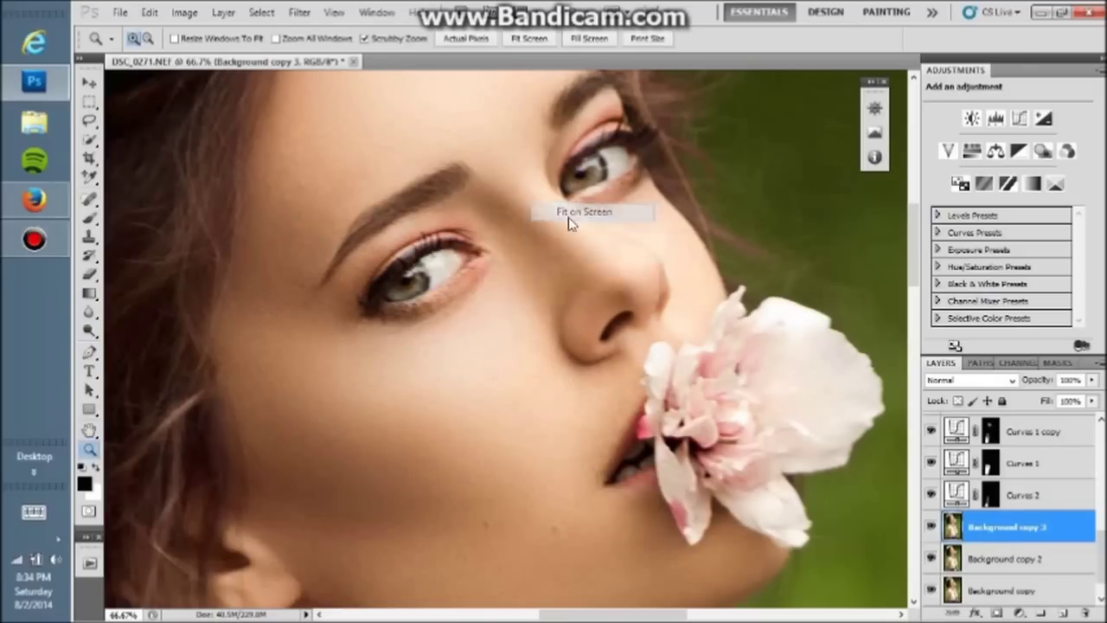
click(588, 217)
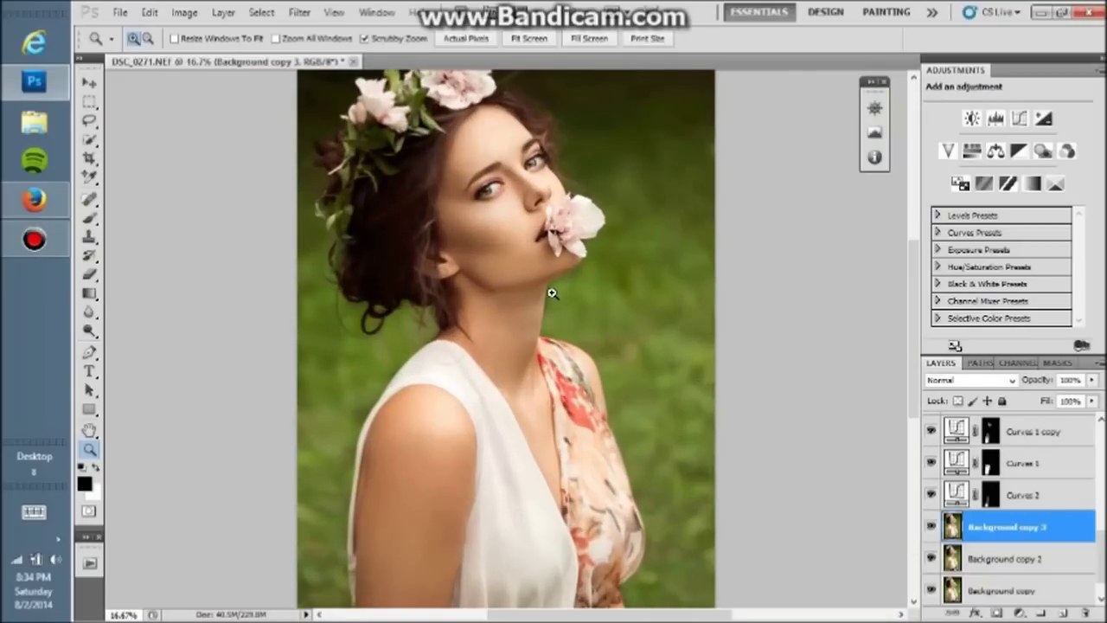
click(552, 294)
click(89, 331)
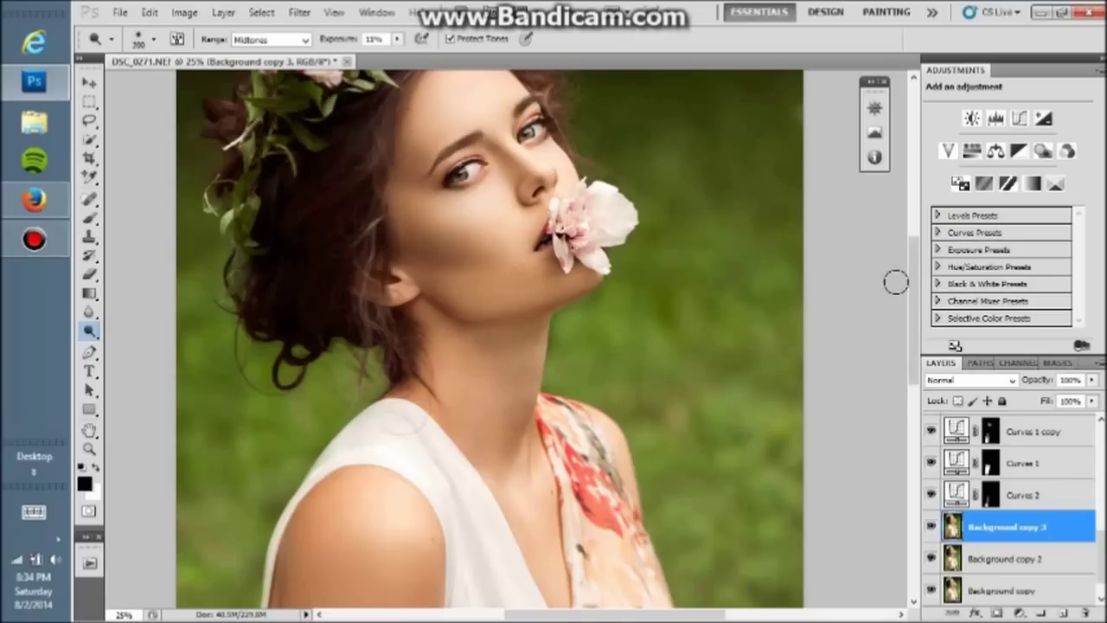
Step: Dodge the hair and shoulder midtones with a brush sized between 125 and about 200
scroll(895, 279, up, 1)
scroll(894, 280, up, 2)
key(bracketleft)
key(bracketleft)
key(bracketleft)
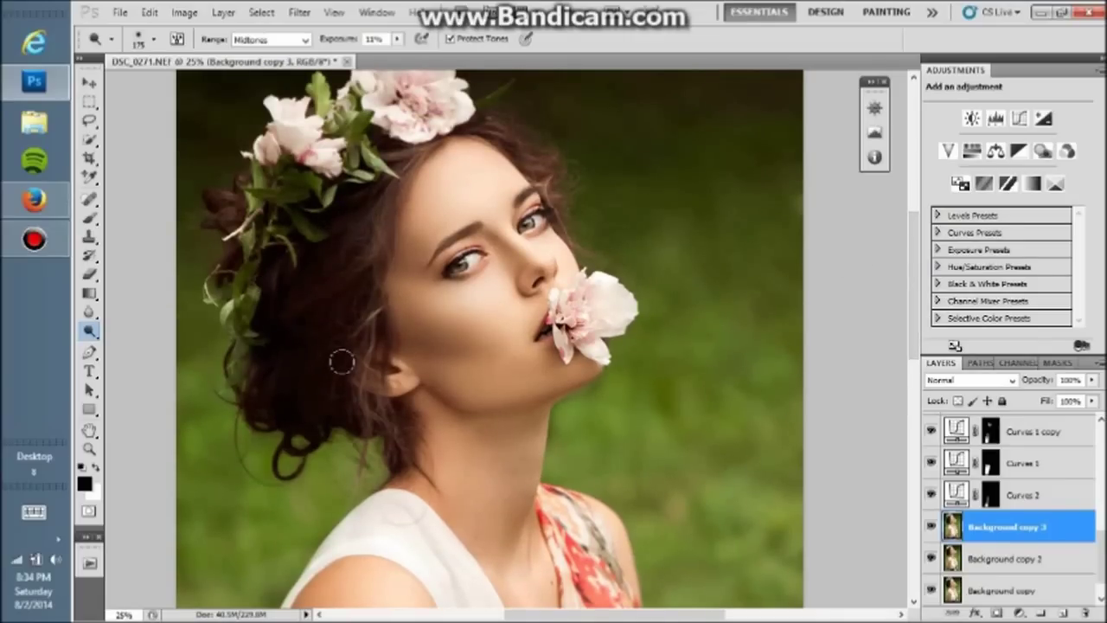
scroll(819, 323, up, 2)
key(bracketright)
key(bracketright)
key(bracketright)
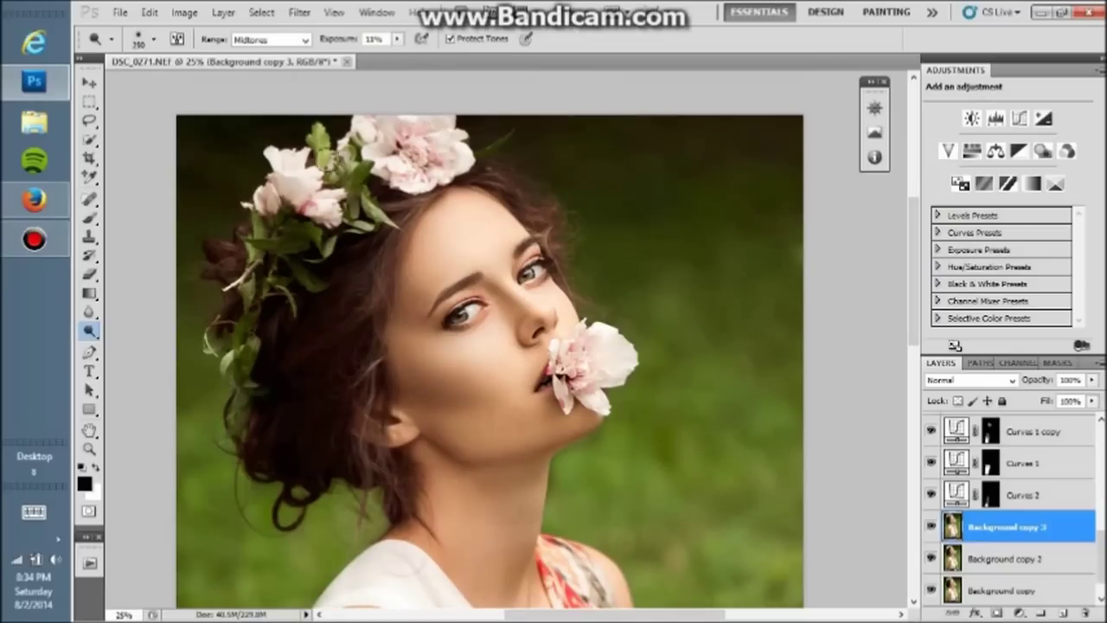
key(bracketleft)
key(bracketleft)
key(bracketright)
key(bracketright)
scroll(424, 364, down, 10)
scroll(406, 225, down, 10)
key(bracketright)
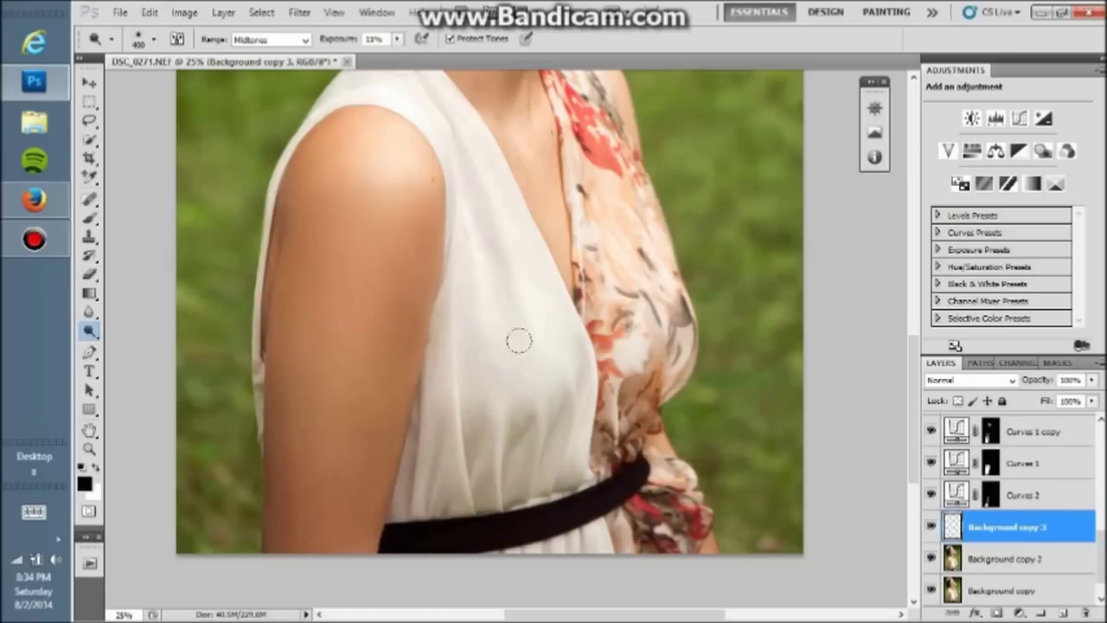
Step: Desaturate the shoulder skin with the Sponge tool at 6% flow, brush around 250–300
right_click(89, 330)
click(138, 361)
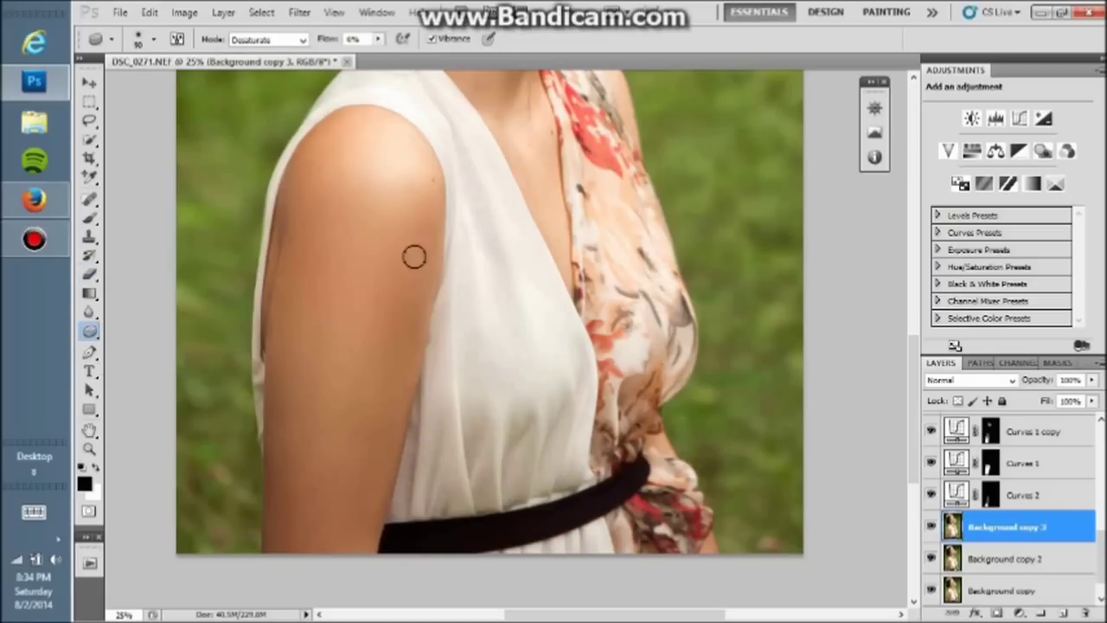
key(bracketright)
key(bracketright)
key(bracketright)
key(bracketleft)
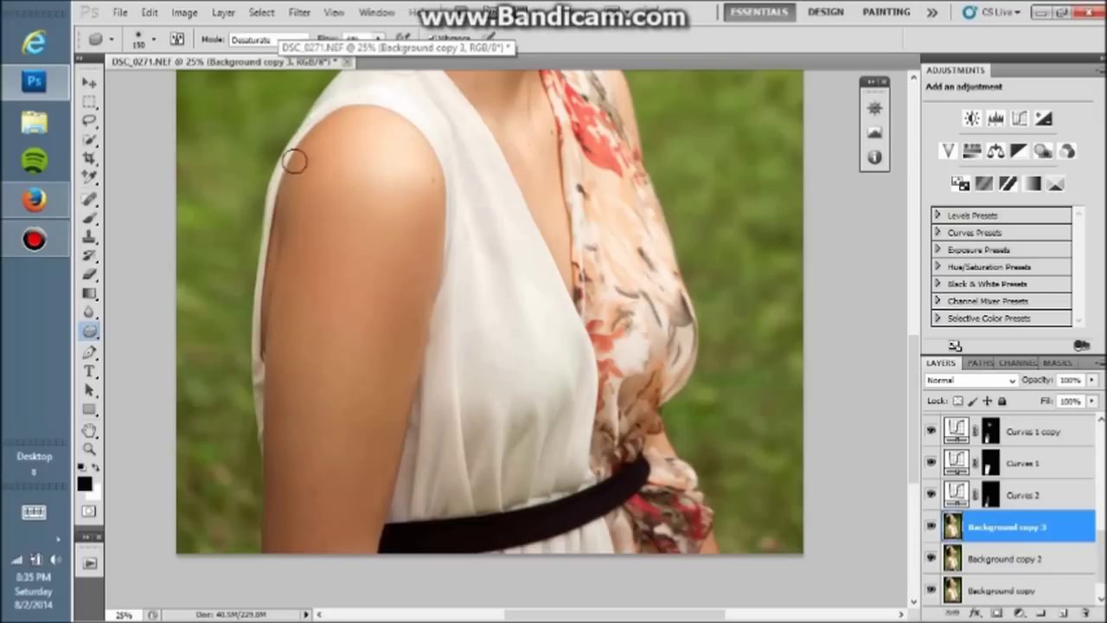
key(bracketleft)
key(bracketleft)
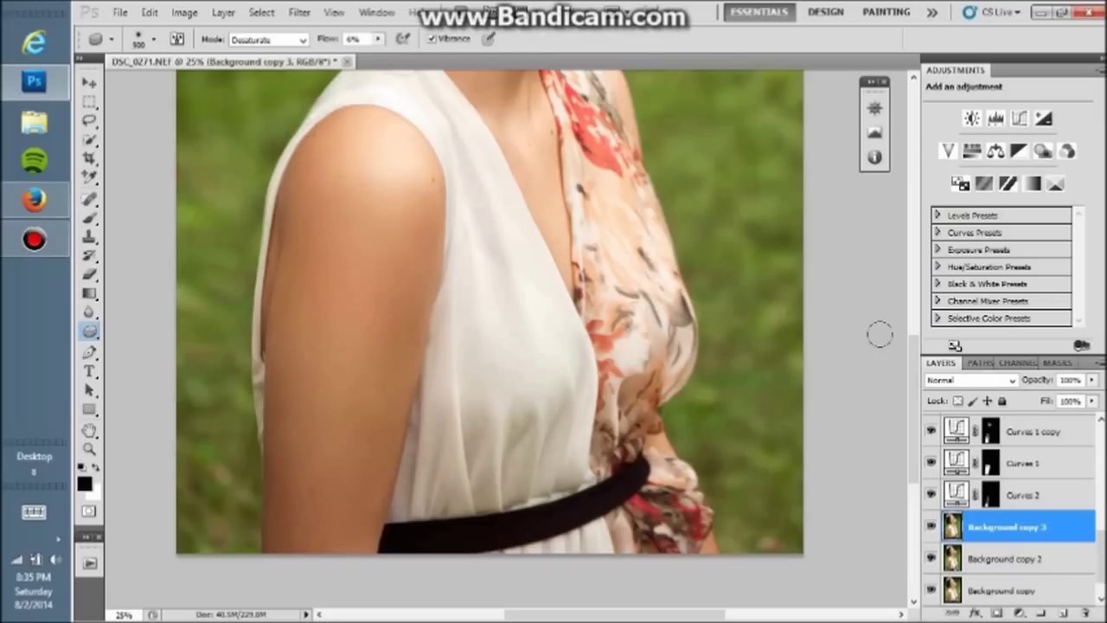
scroll(879, 334, up, 3)
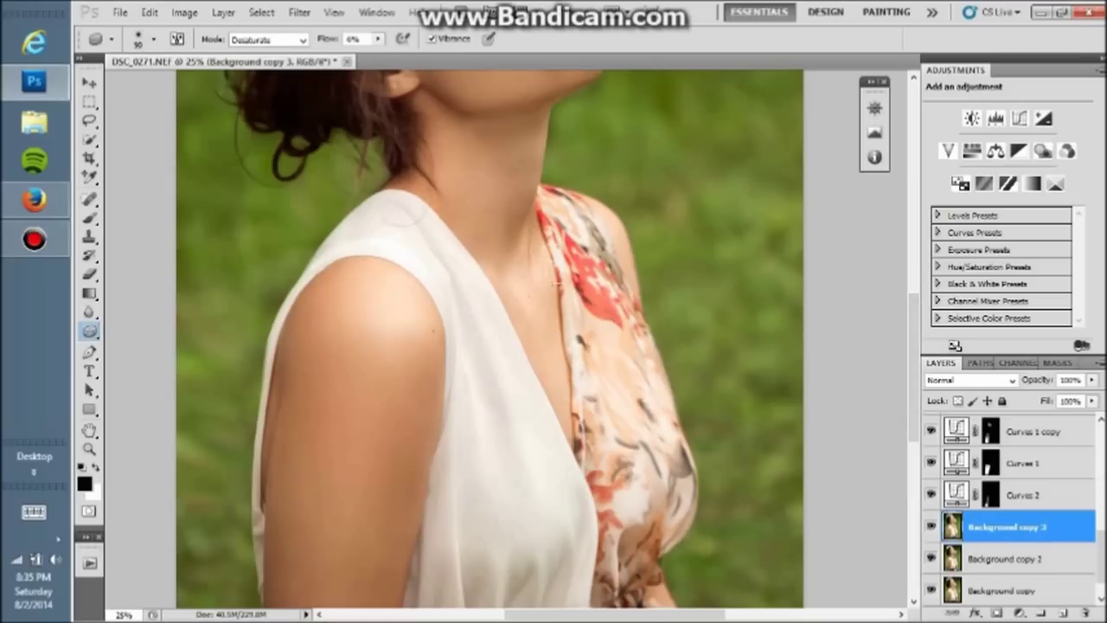
scroll(1087, 563, down, 1)
Step: Compare against the original by showing only the Background layer, then restore all layers
click(1039, 590)
alt+click(931, 590)
alt+click(931, 590)
drag(915, 334, 915, 267)
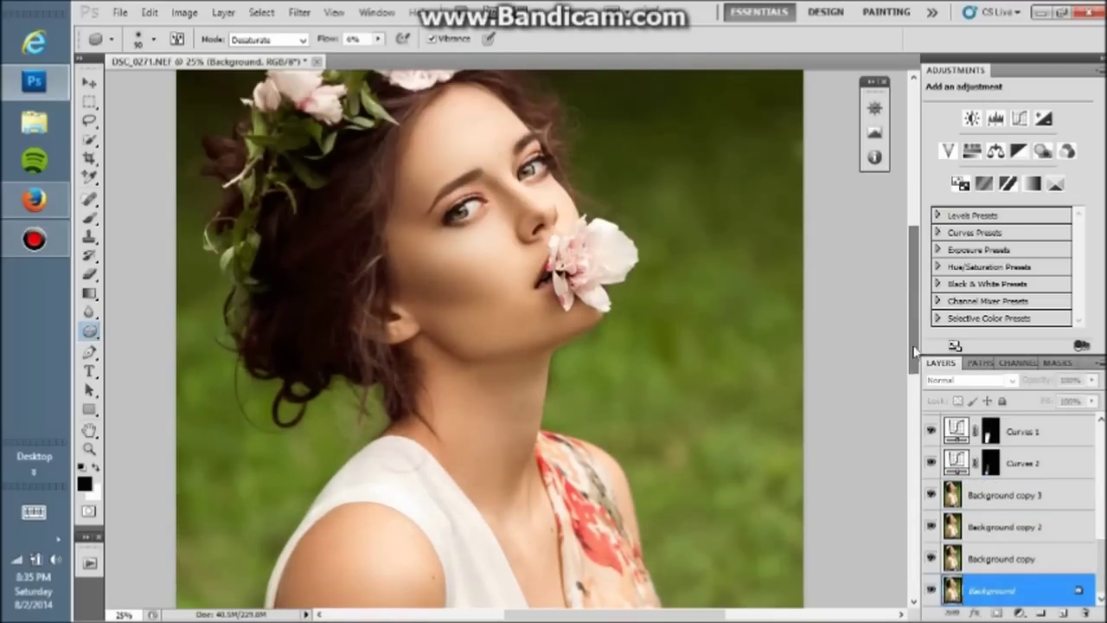
alt+click(931, 590)
alt+click(931, 592)
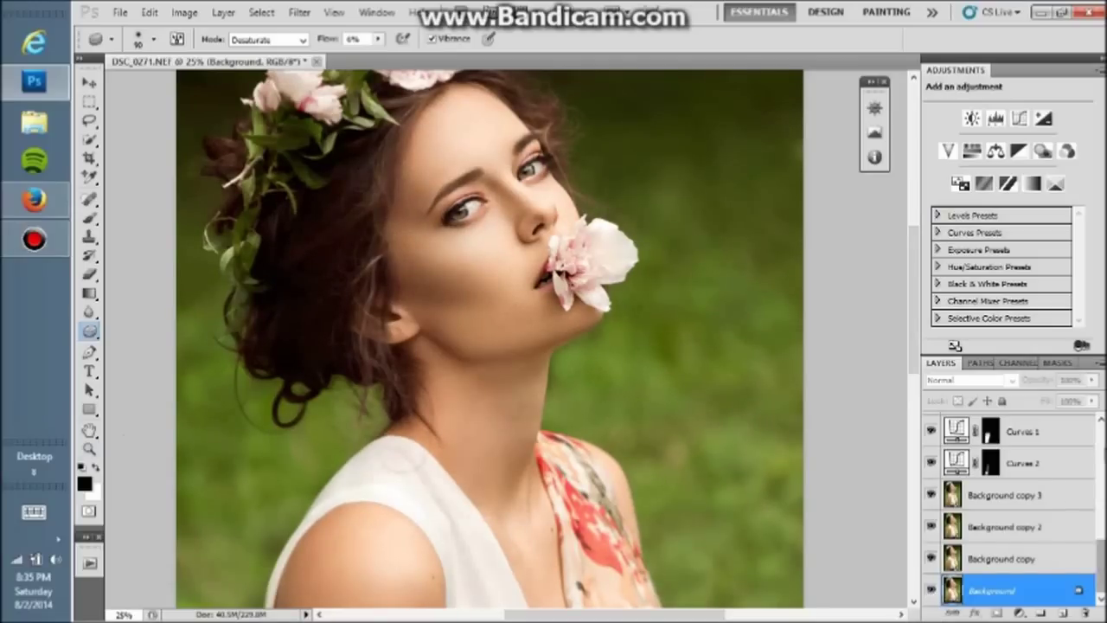
scroll(928, 595, up, 5)
Step: Select Layer 2 and set the foreground colour to a warm peach
key(alt+period)
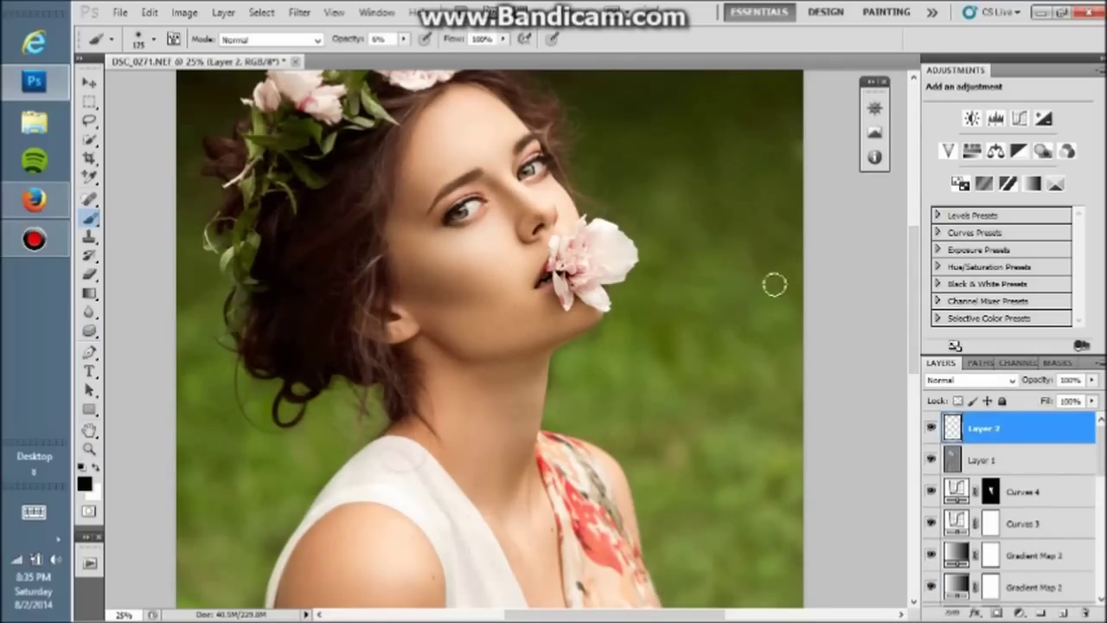
click(89, 178)
click(125, 178)
scroll(603, 275, down, 5)
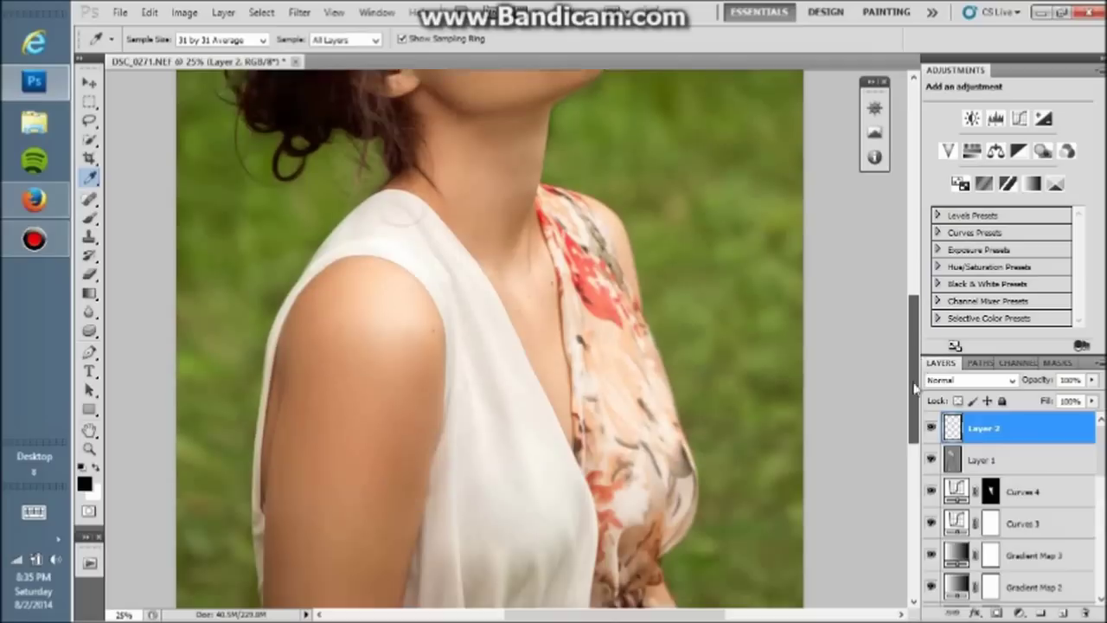
click(84, 484)
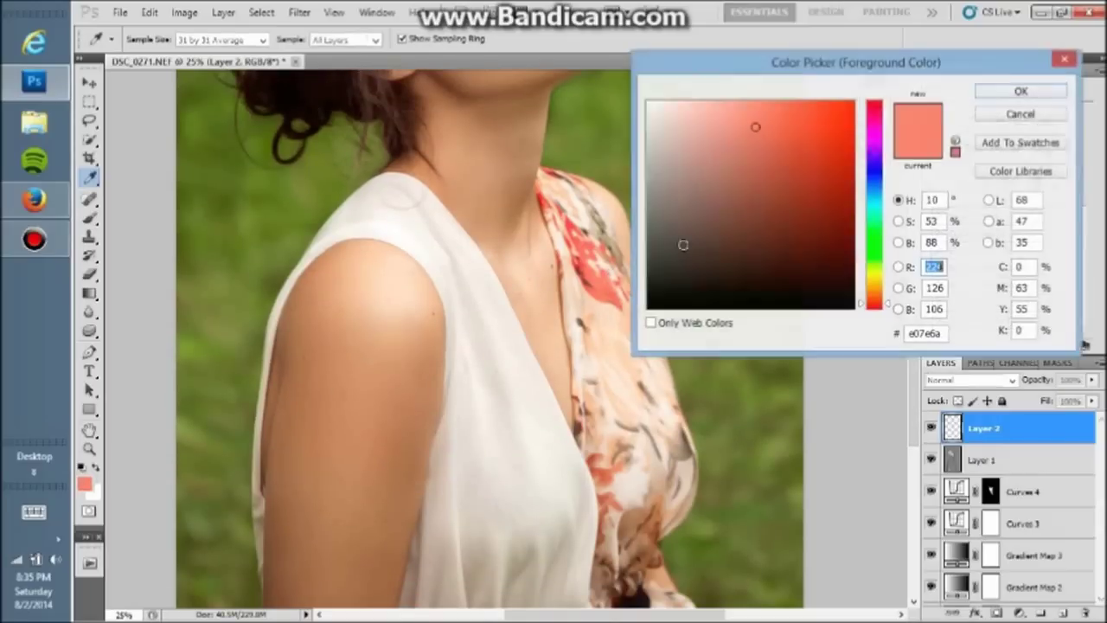
click(788, 119)
key(Return)
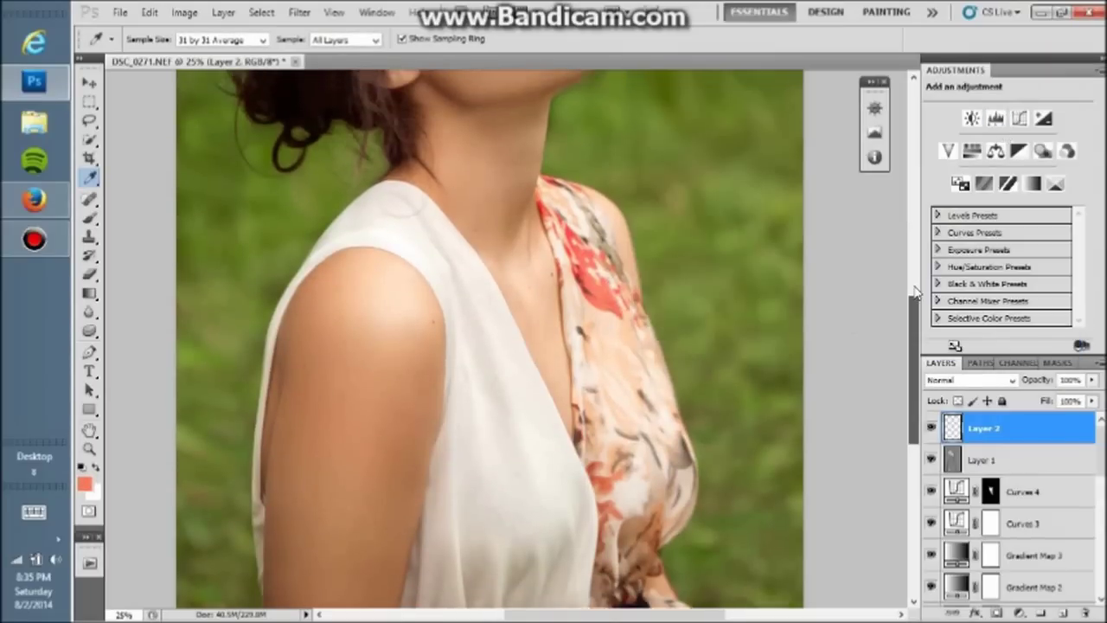
scroll(750, 256, up, 5)
Step: Set Layer 2 to Soft Light and brush peach at 100% opacity over the crown flowers
key(b)
click(971, 380)
click(965, 223)
key(0)
key(bracketleft)
mouse_move(299, 161)
mouse_down()
mouse_move(312, 175)
mouse_move(334, 168)
mouse_move(322, 167)
mouse_move(325, 143)
mouse_move(267, 176)
mouse_up()
key(bracketleft)
key(bracketleft)
key(bracketright)
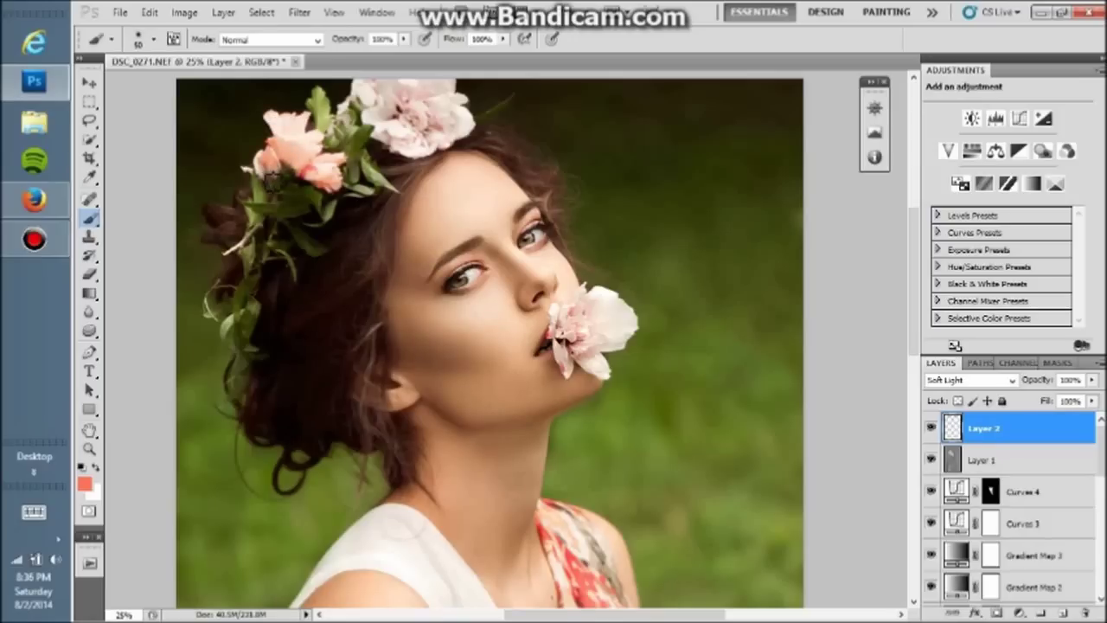
key(bracketleft)
key(bracketleft)
key(bracketright)
key(bracketright)
key(bracketright)
key(bracketright)
key(bracketright)
key(bracketright)
mouse_move(457, 81)
mouse_down()
mouse_move(452, 133)
mouse_move(409, 86)
mouse_up()
Step: Zoom to 50% on the face and tint the flower in her mouth peach
key(z)
click(625, 353)
click(625, 353)
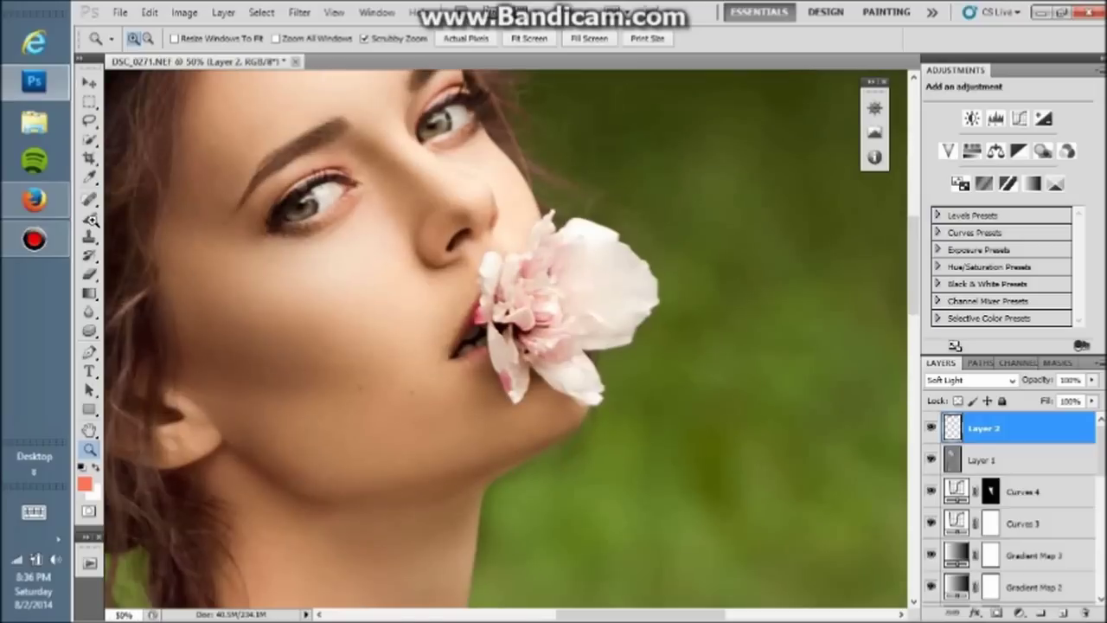
key(b)
mouse_move(580, 308)
mouse_down()
mouse_move(483, 304)
mouse_move(494, 272)
mouse_move(499, 282)
mouse_move(494, 262)
mouse_move(493, 318)
mouse_move(518, 398)
mouse_move(528, 342)
mouse_move(582, 396)
mouse_move(593, 378)
mouse_move(571, 371)
mouse_move(636, 318)
mouse_move(648, 286)
mouse_move(581, 233)
mouse_move(546, 248)
mouse_move(554, 222)
mouse_move(556, 274)
mouse_move(541, 240)
mouse_move(512, 316)
mouse_move(547, 353)
mouse_move(553, 340)
mouse_move(576, 379)
mouse_up()
key(bracketleft)
Step: Erase the peach tint off the lips with an eraser sized 15–45
click(89, 273)
mouse_move(436, 308)
mouse_down()
mouse_move(472, 286)
mouse_move(484, 376)
mouse_move(473, 355)
mouse_up()
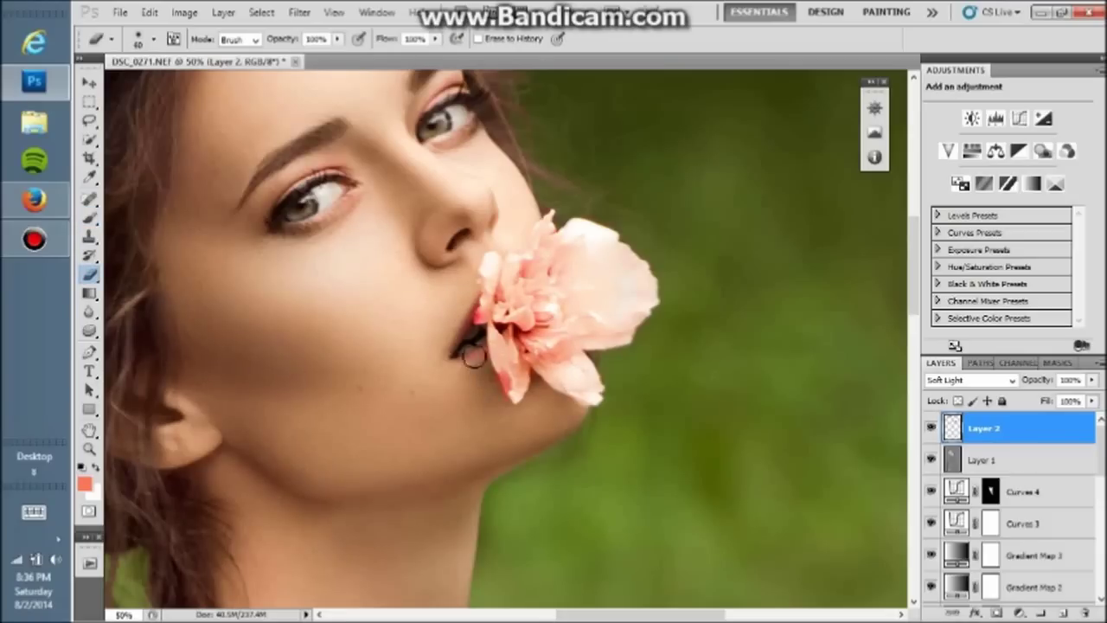
key(bracketleft)
key(bracketleft)
key(bracketleft)
key(bracketright)
key(bracketright)
key(bracketright)
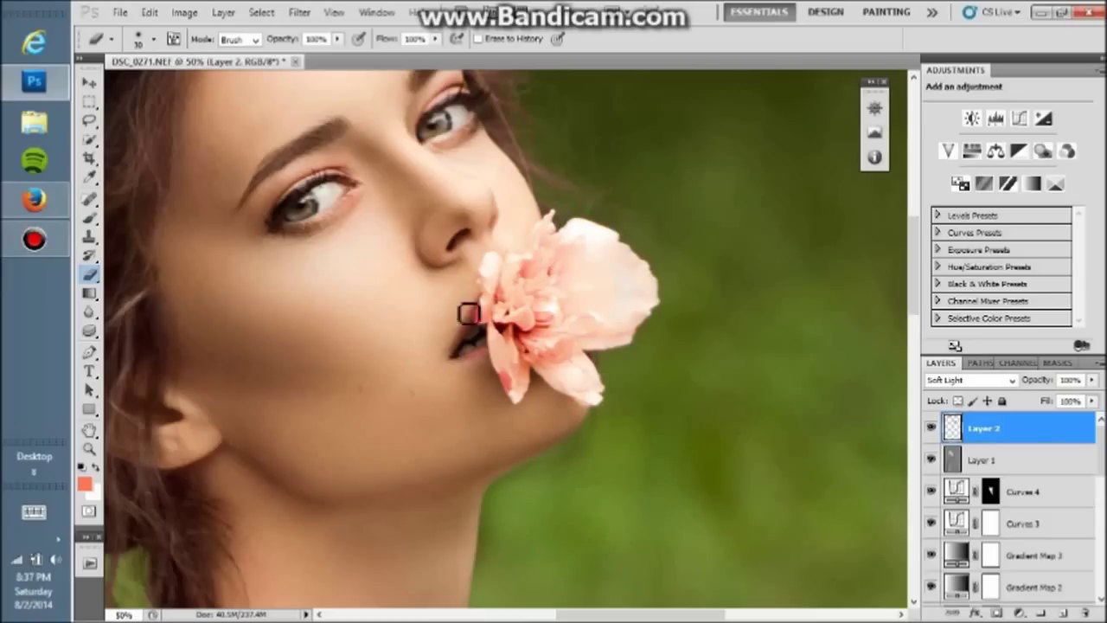
key(bracketright)
key(bracketright)
key(bracketright)
Step: Faintly brighten both eyes with a 60–70 brush at 4% and 9% opacity
key(b)
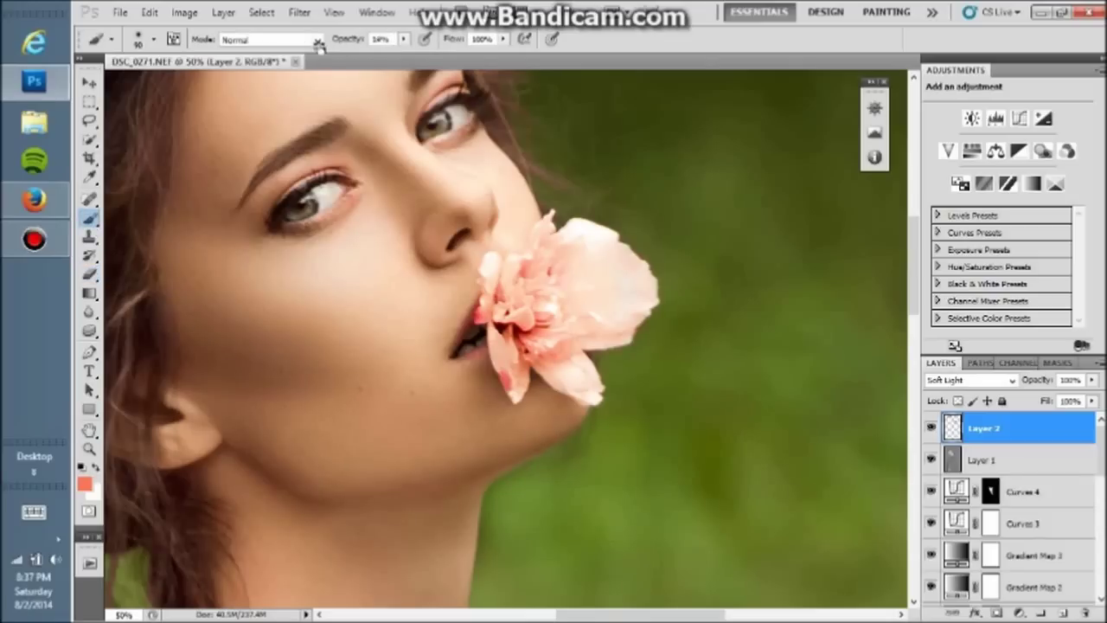
key(bracketleft)
key(bracketleft)
key(bracketleft)
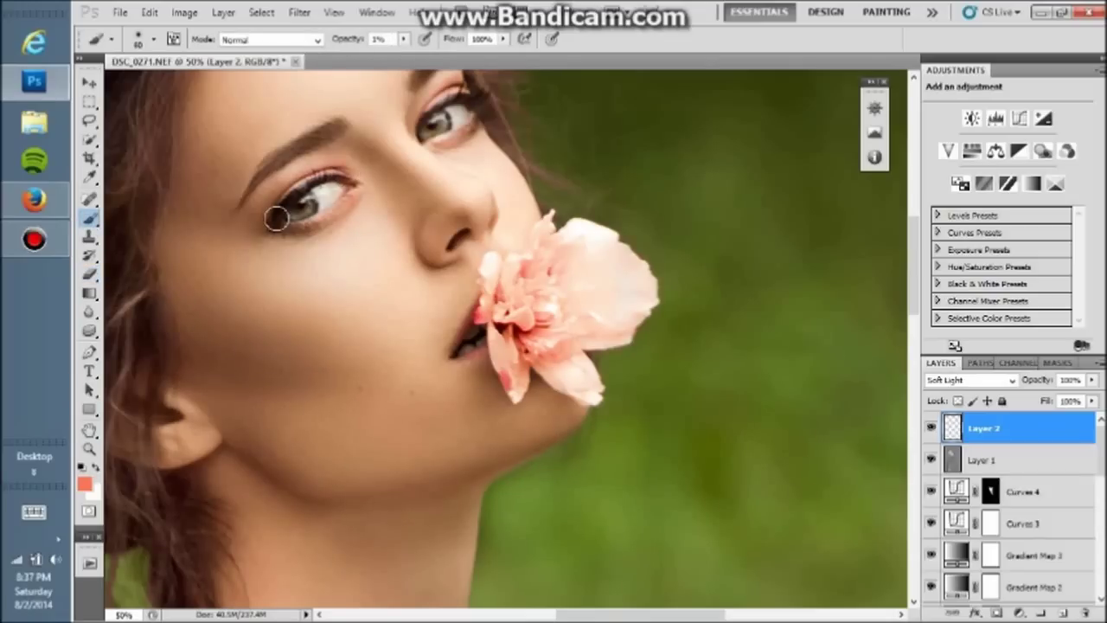
key(0)
key(4)
drag(320, 196, 339, 169)
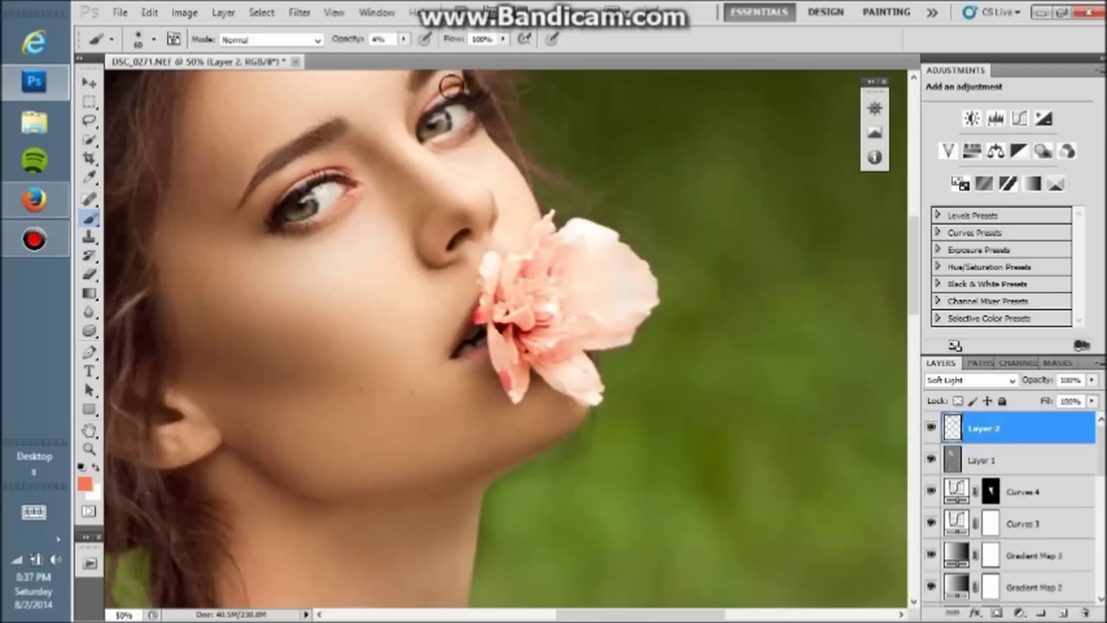
key(0)
key(9)
drag(348, 213, 348, 190)
key(bracketright)
Step: Zoom to 33.33% on the face and enlarge the brush to 150
key(z)
alt+click(524, 160)
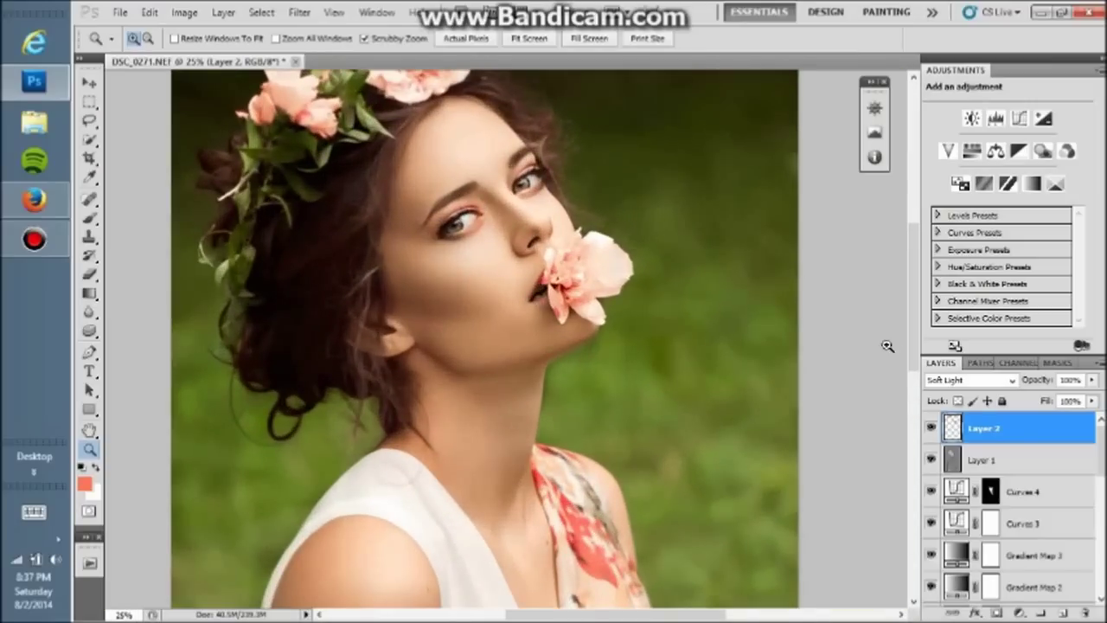
drag(537, 164, 591, 230)
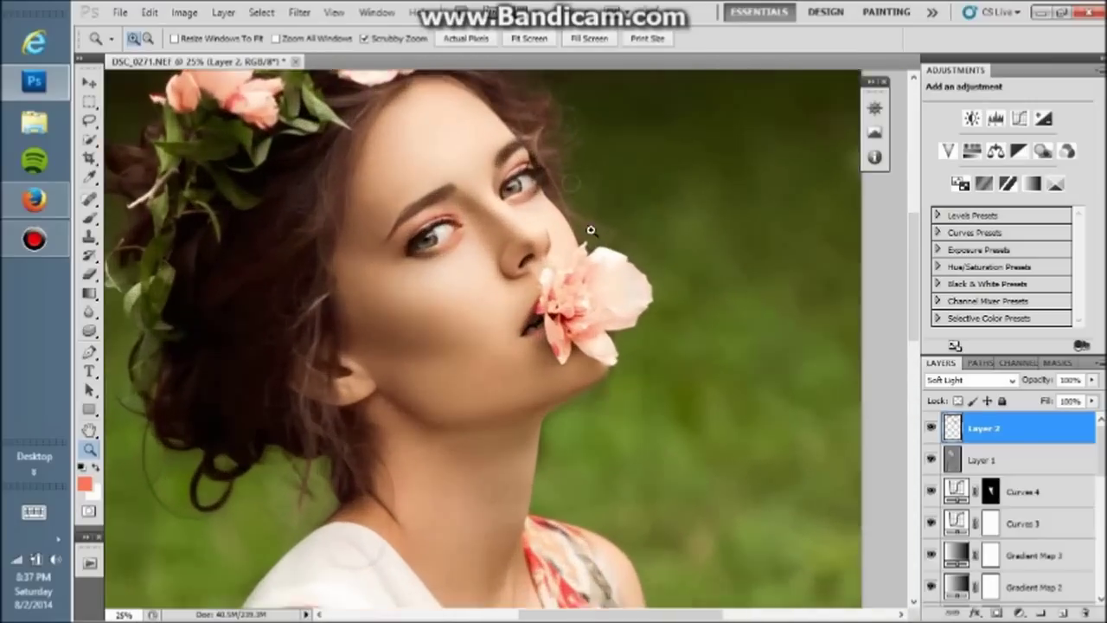
click(591, 230)
click(89, 275)
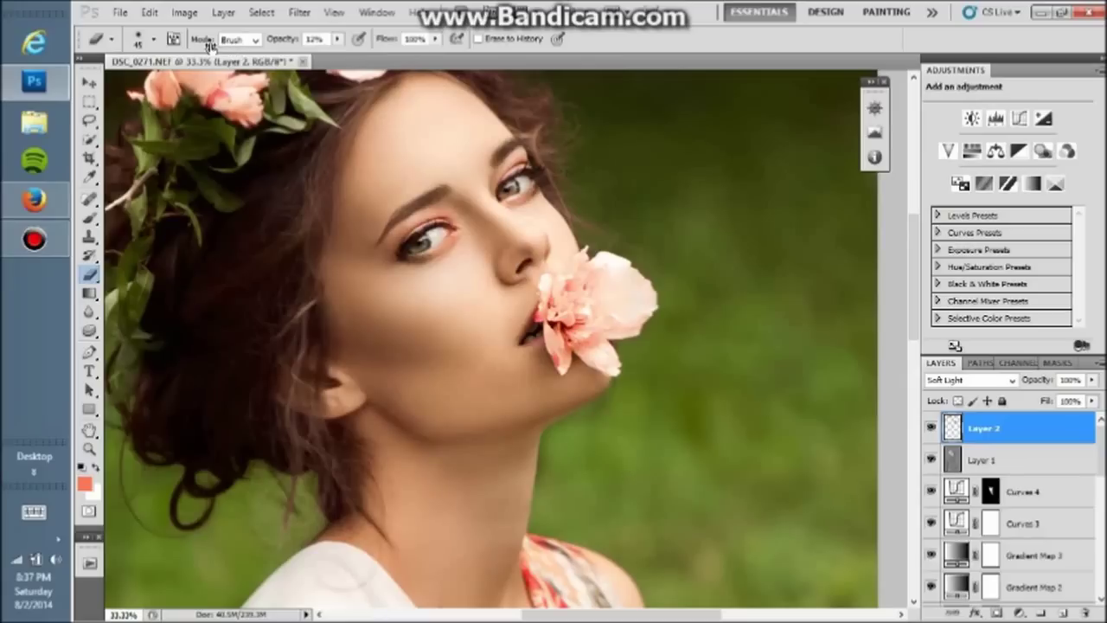
key(bracketright)
key(bracketright)
key(bracketright)
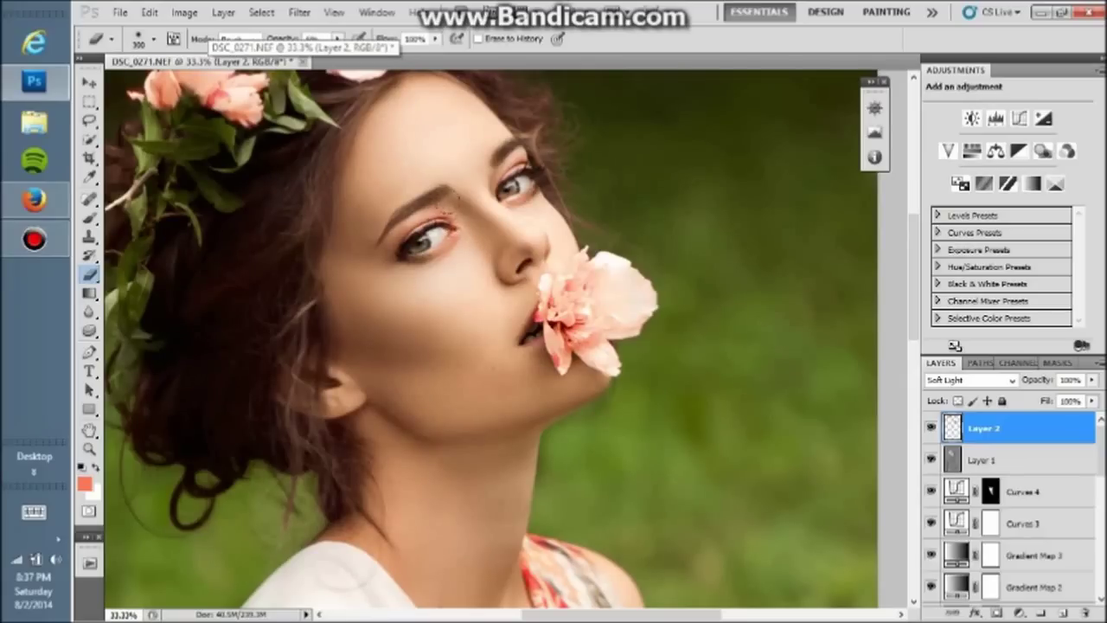
Step: Zoom out to the whole photo and hide Layer 2 to compare the tint
key(z)
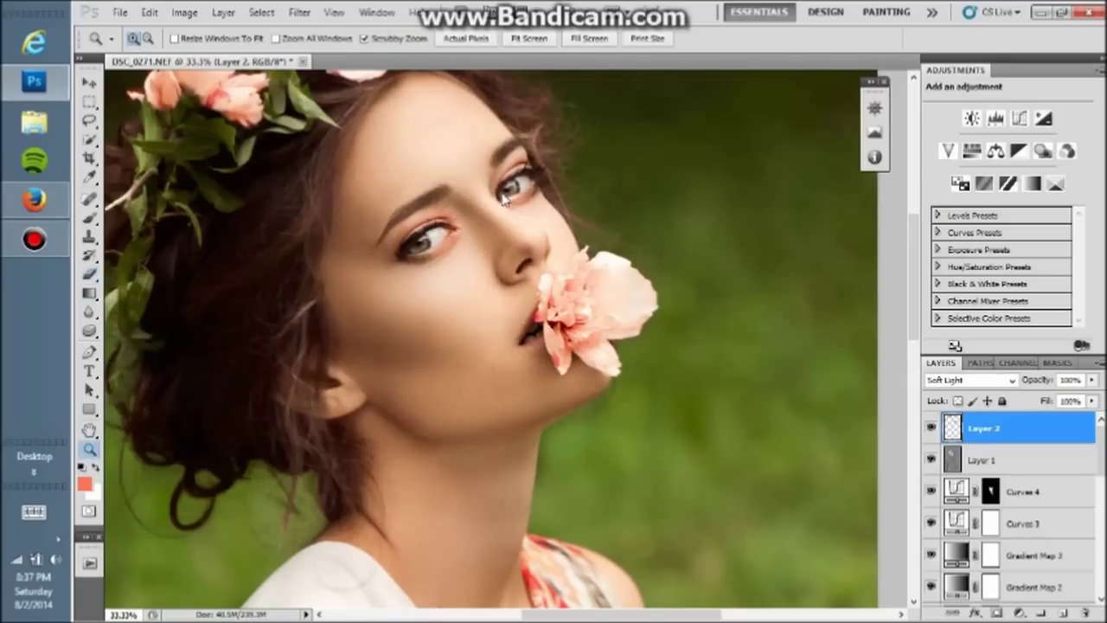
right_click(493, 187)
click(520, 197)
right_click(538, 270)
click(625, 372)
click(931, 428)
scroll(1039, 489, down, 5)
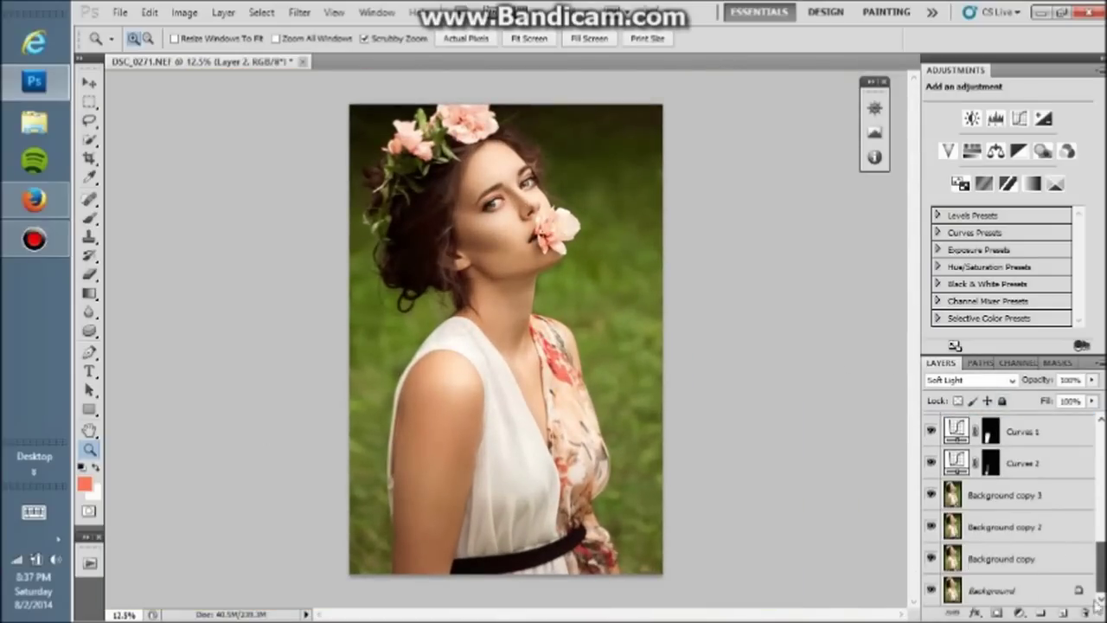
Step: Duplicate Background copy 3 into a new layer with Ctrl+J
click(1061, 497)
key(ctrl+j)
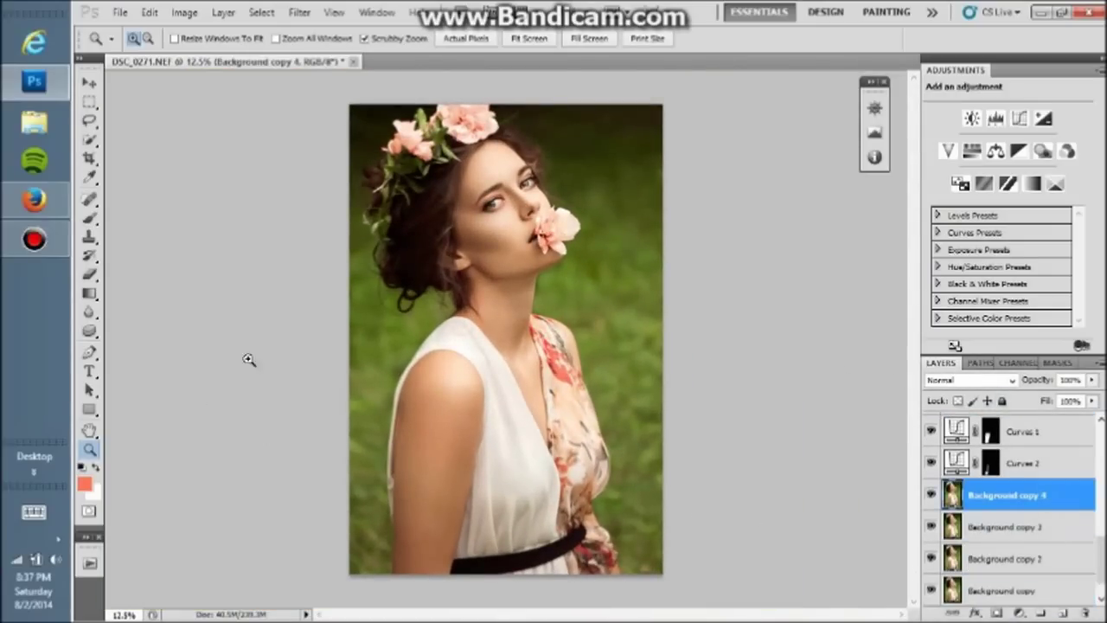
click(497, 182)
click(497, 182)
click(496, 182)
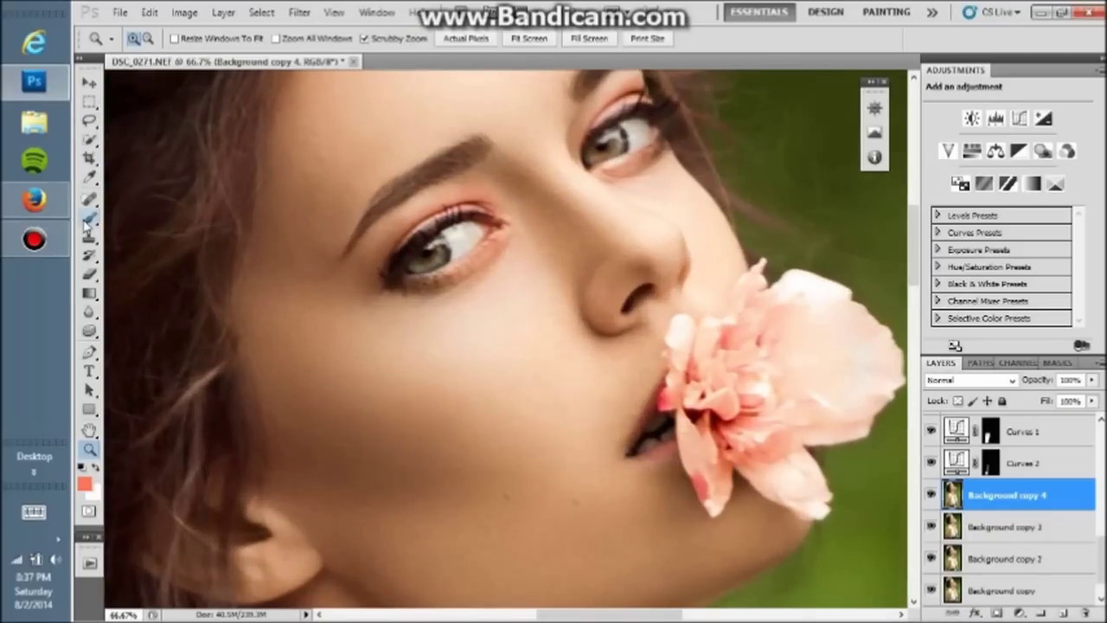
Step: Set the Sponge tool to Saturate mode with 10% flow and a 70 brush
click(90, 331)
click(268, 39)
click(259, 68)
key(1)
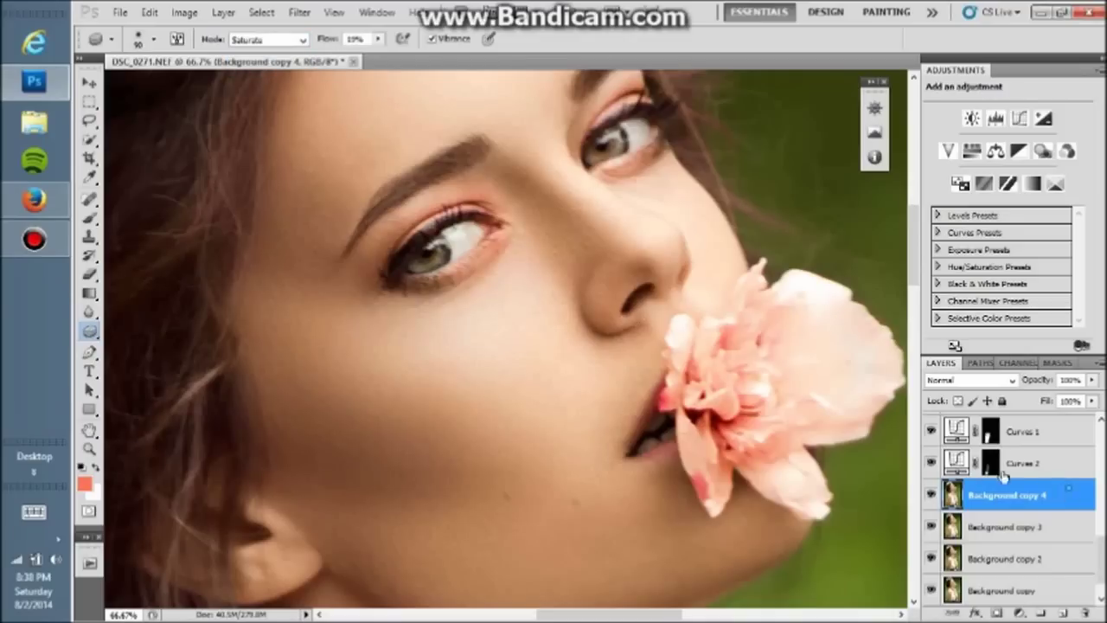
key(bracketleft)
key(bracketright)
Step: Boost saturation along the floral scarf with a 250 sponge brush
click(89, 449)
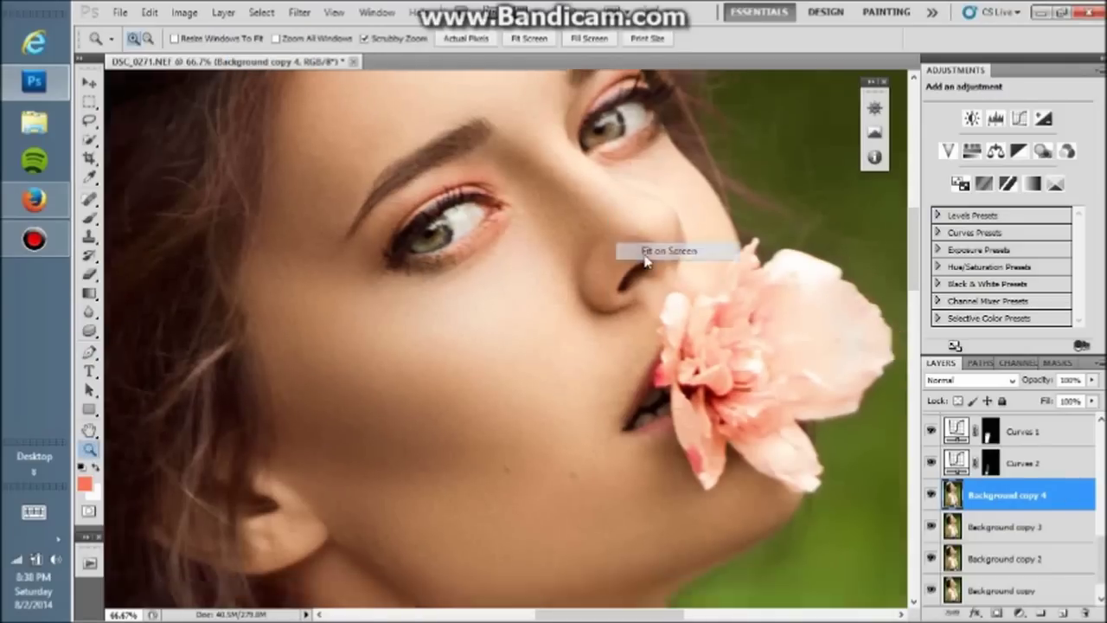
key(ctrl+0)
click(506, 356)
click(506, 356)
key(o)
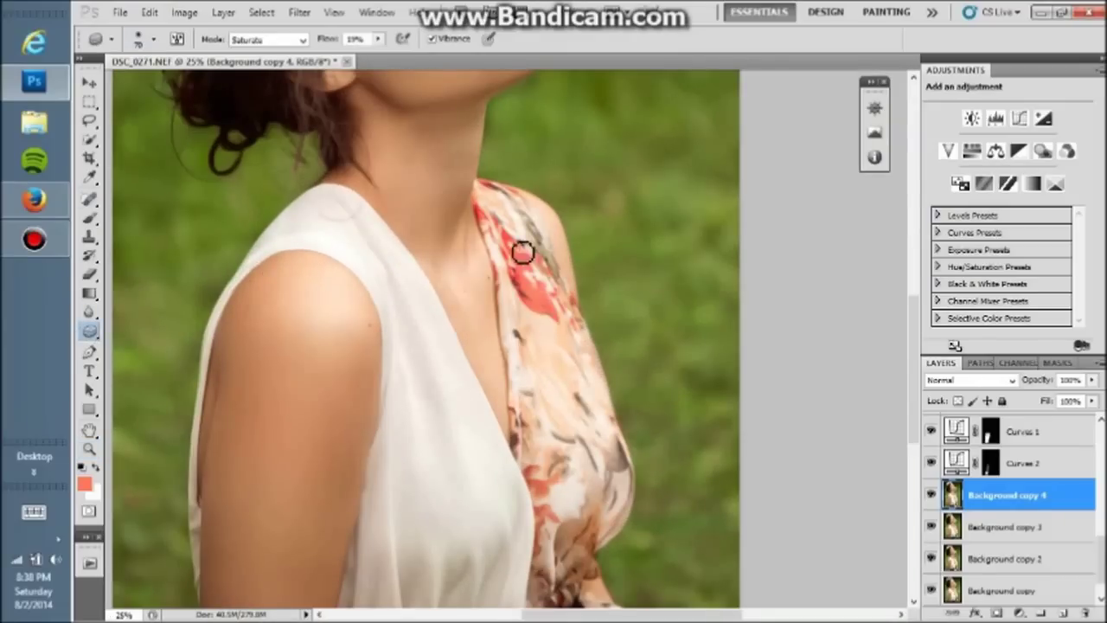
key(bracketleft)
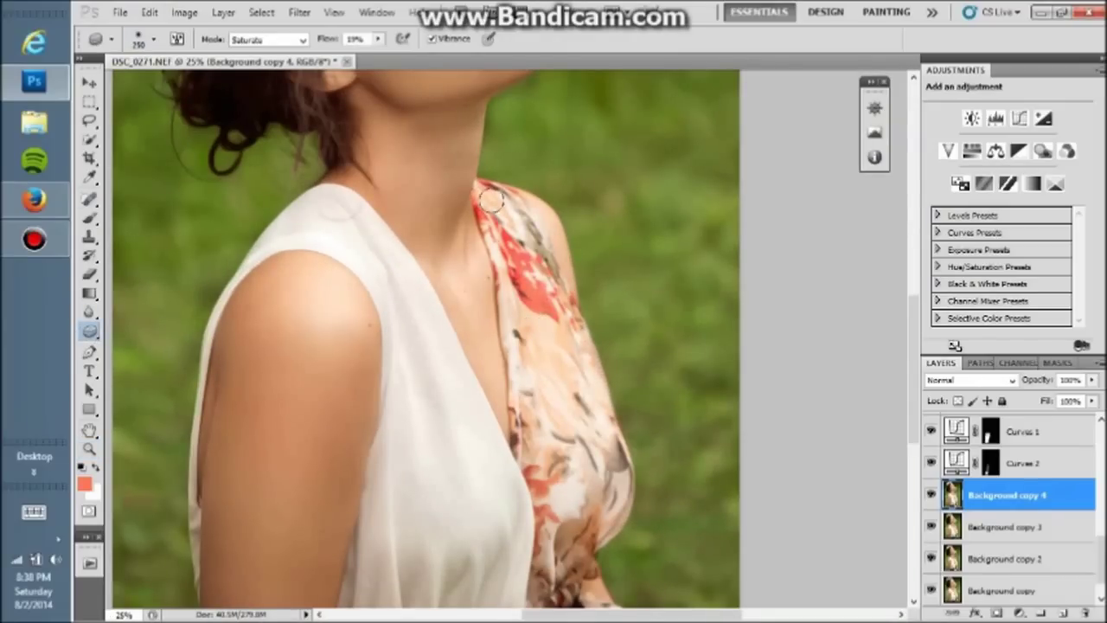
mouse_move(528, 277)
mouse_down()
mouse_move(571, 428)
mouse_move(530, 536)
mouse_up()
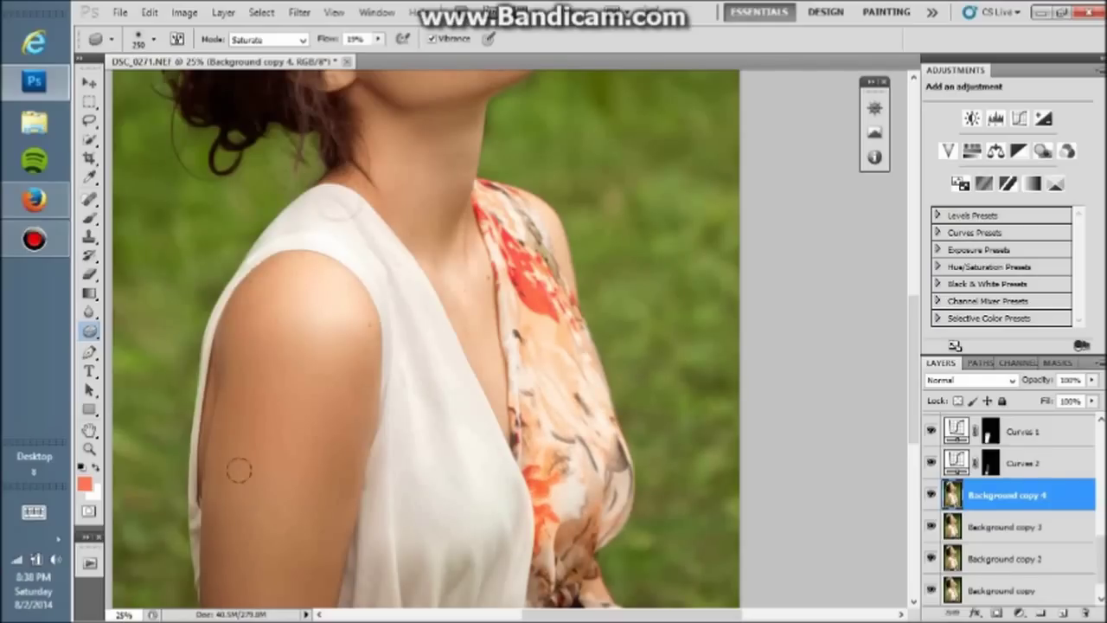
Step: Zoom out to 12.5% and merge Background copy 4 down into Background copy 3
click(89, 448)
alt+click(493, 242)
right_click(545, 281)
click(584, 385)
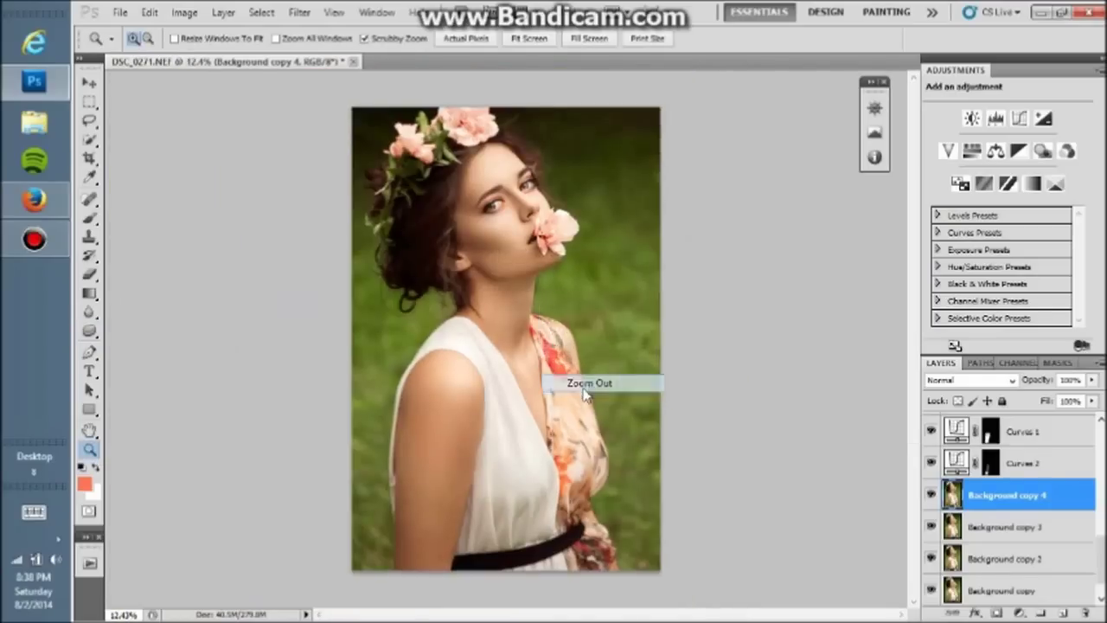
click(571, 261)
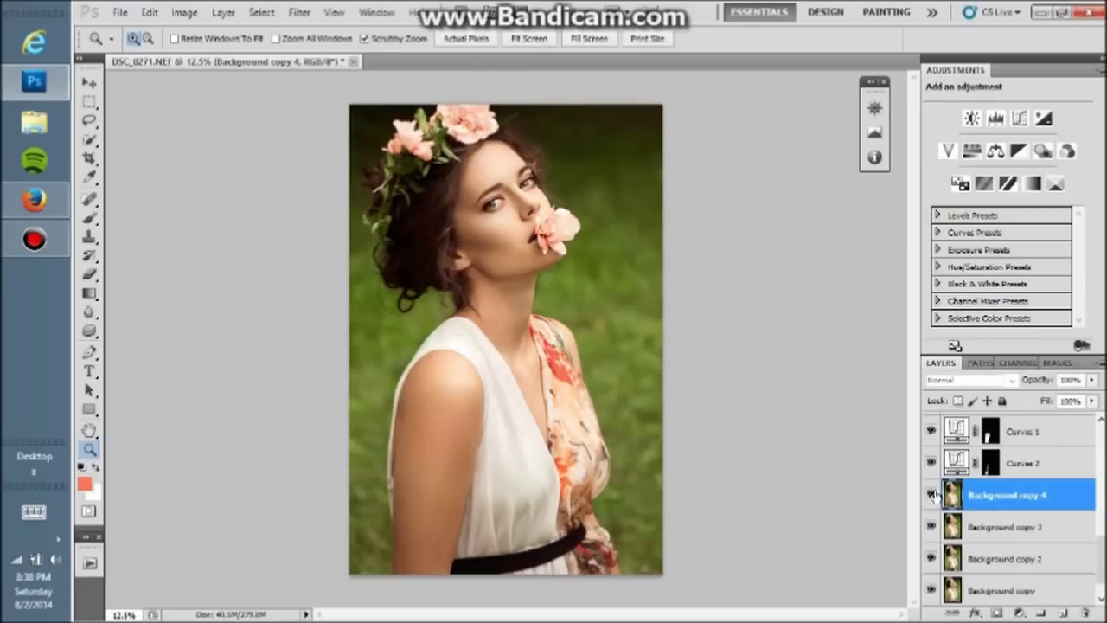
click(1038, 379)
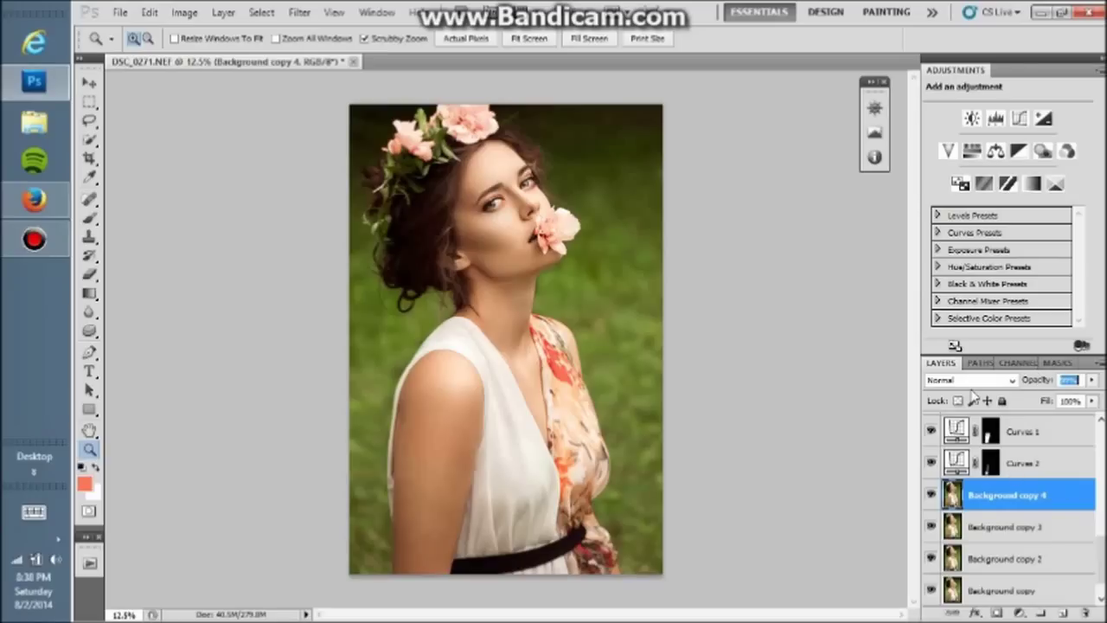
scroll(1012, 510, down, 1)
click(1101, 370)
click(954, 505)
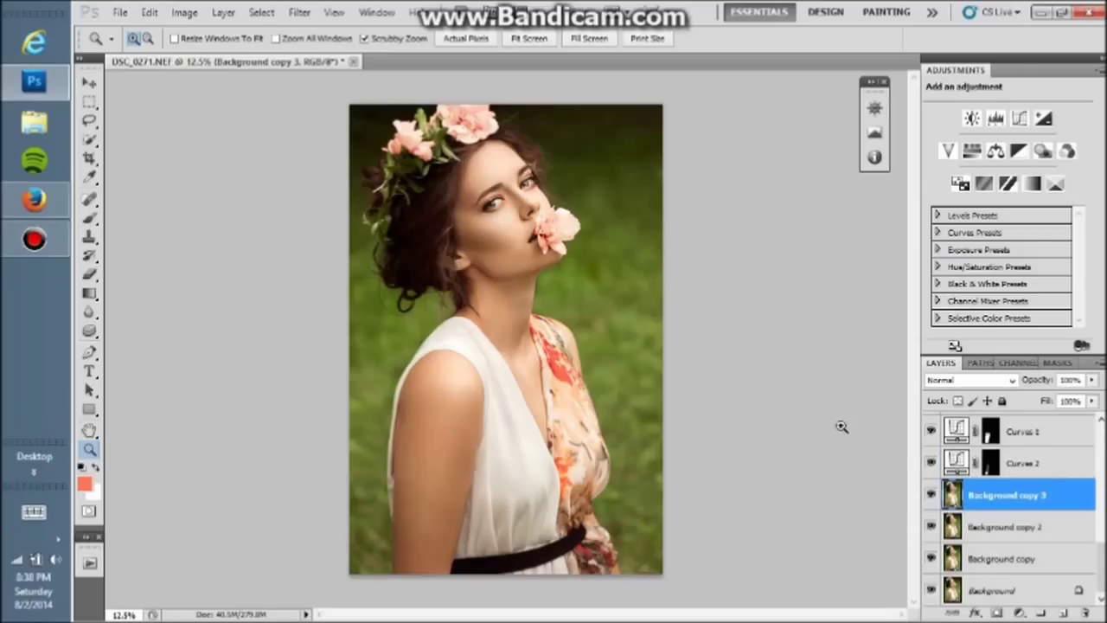
Step: Merge Background copy 3 down into Background copy 2 and zoom in on the face
click(1102, 364)
click(950, 435)
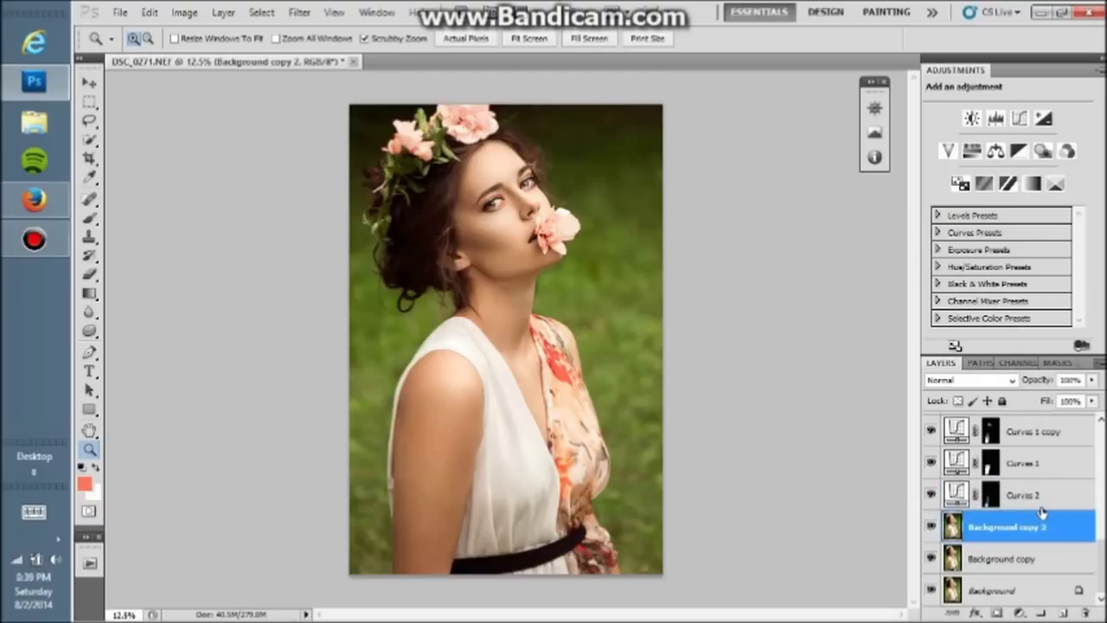
click(516, 157)
click(514, 173)
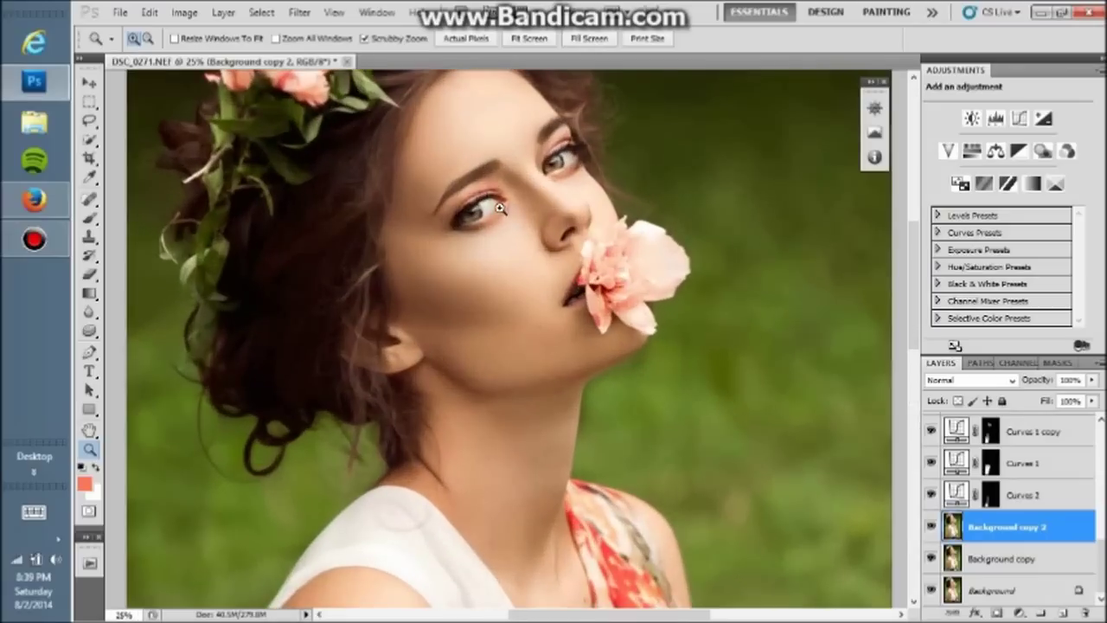
click(510, 191)
Step: Run the Sharpen action and hide the new sharpening layer behind a black mask
click(89, 562)
click(201, 325)
click(181, 610)
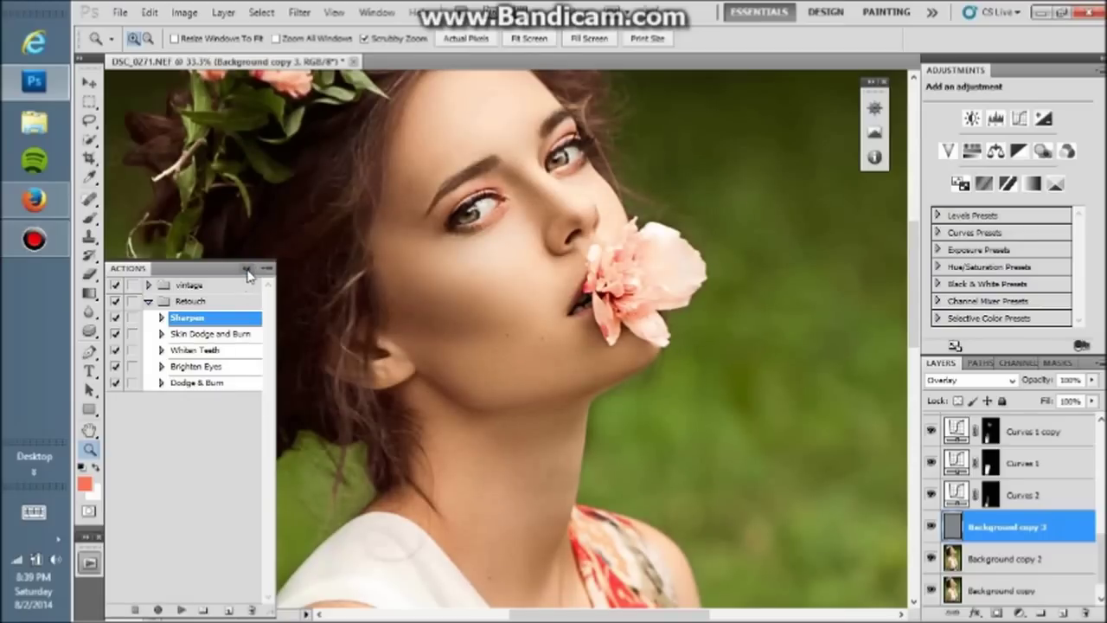
click(247, 269)
alt+click(998, 612)
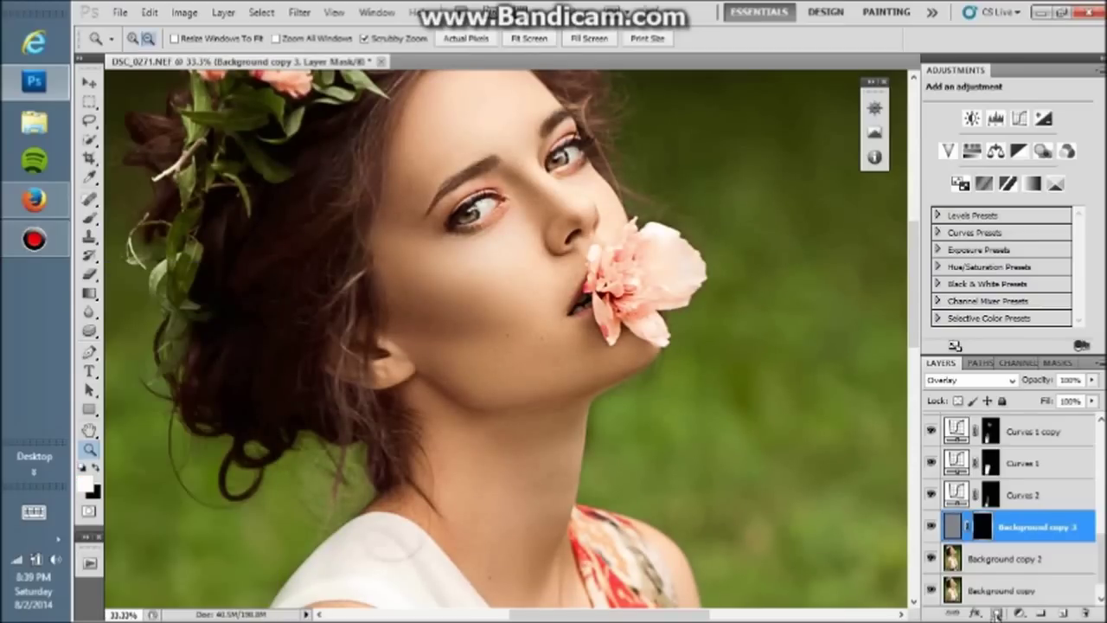
Step: Brush the sharpening onto the face at 75% then 50% brush opacity, lowering the layer's opacity
click(539, 127)
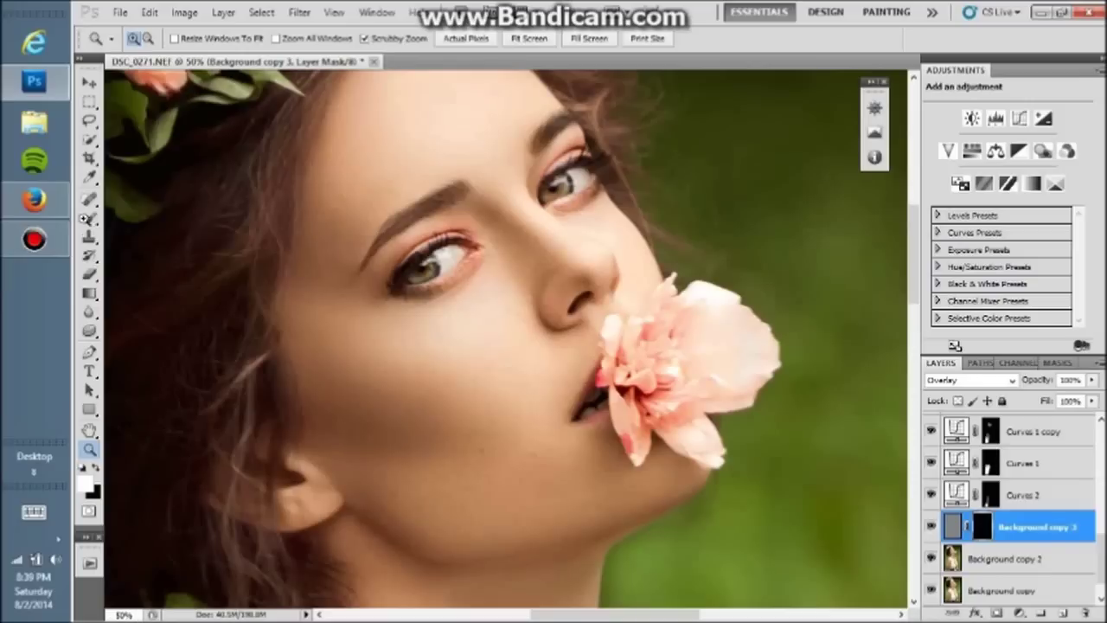
click(89, 218)
key(0)
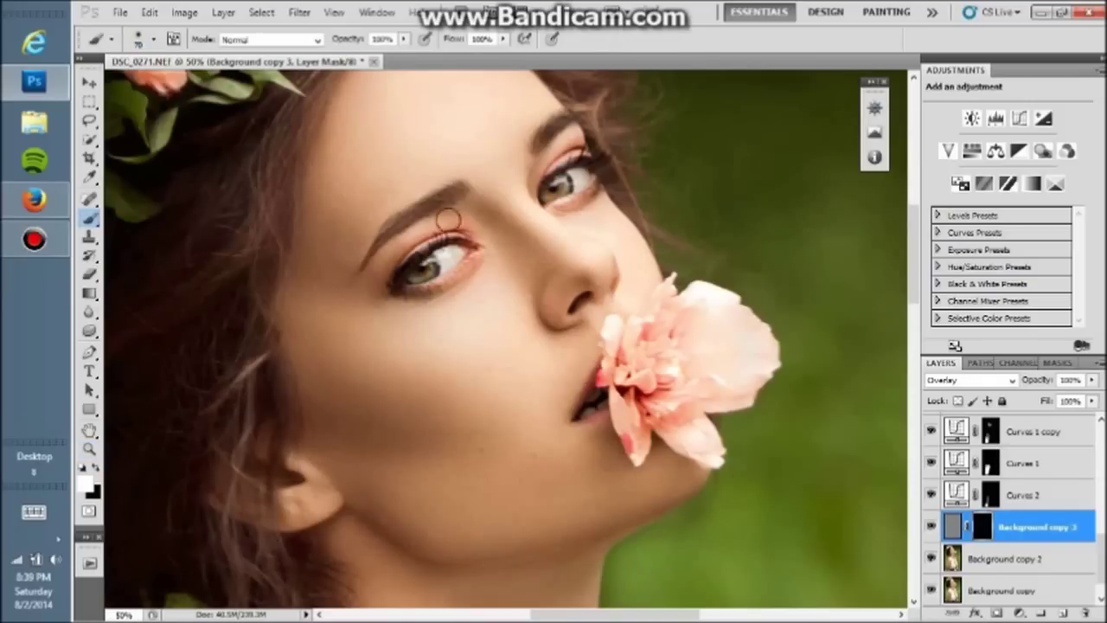
key(7)
key(5)
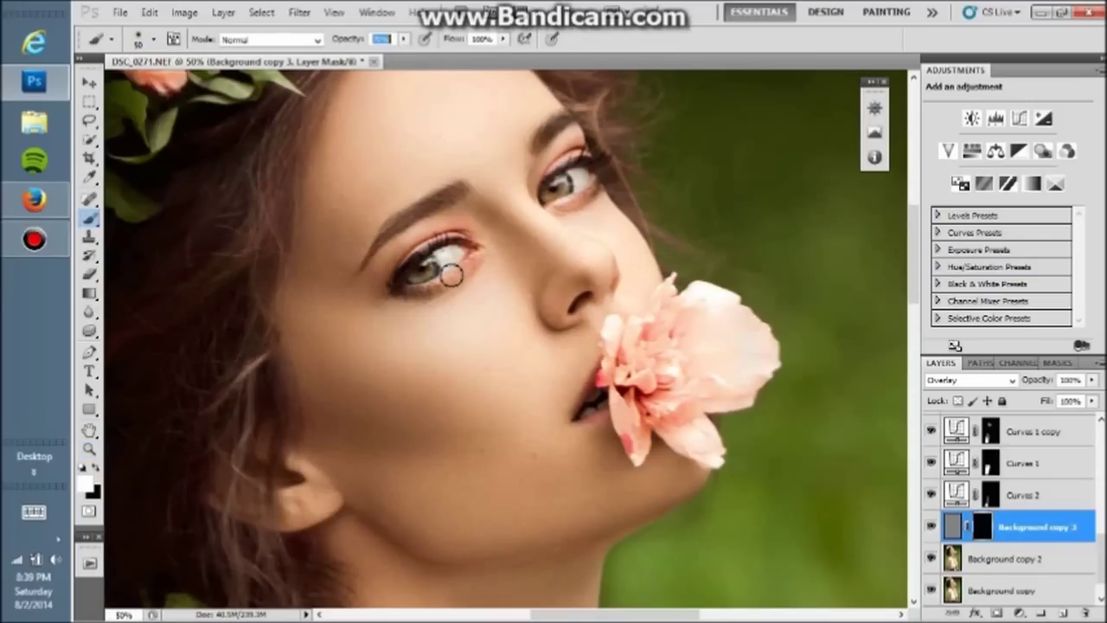
key(ctrl+i)
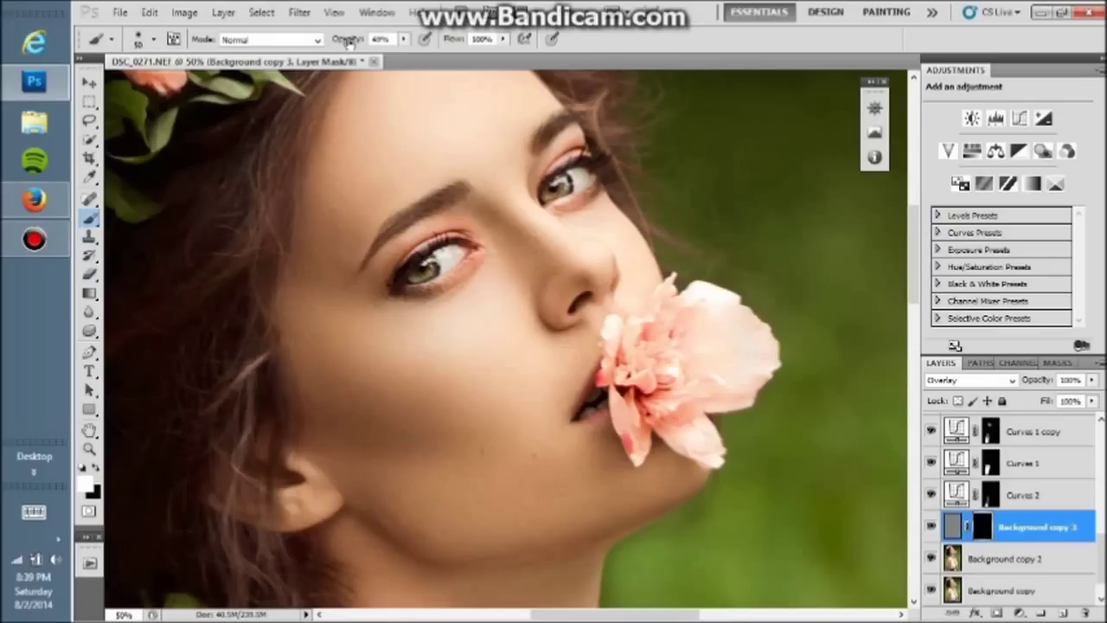
drag(346, 44, 355, 43)
drag(1038, 383, 1032, 383)
click(932, 527)
click(932, 526)
Step: Refine the sharpening mask with a 40% brush sized between 90 and 450
key(bracketright)
key(bracketright)
key(bracketright)
key(2)
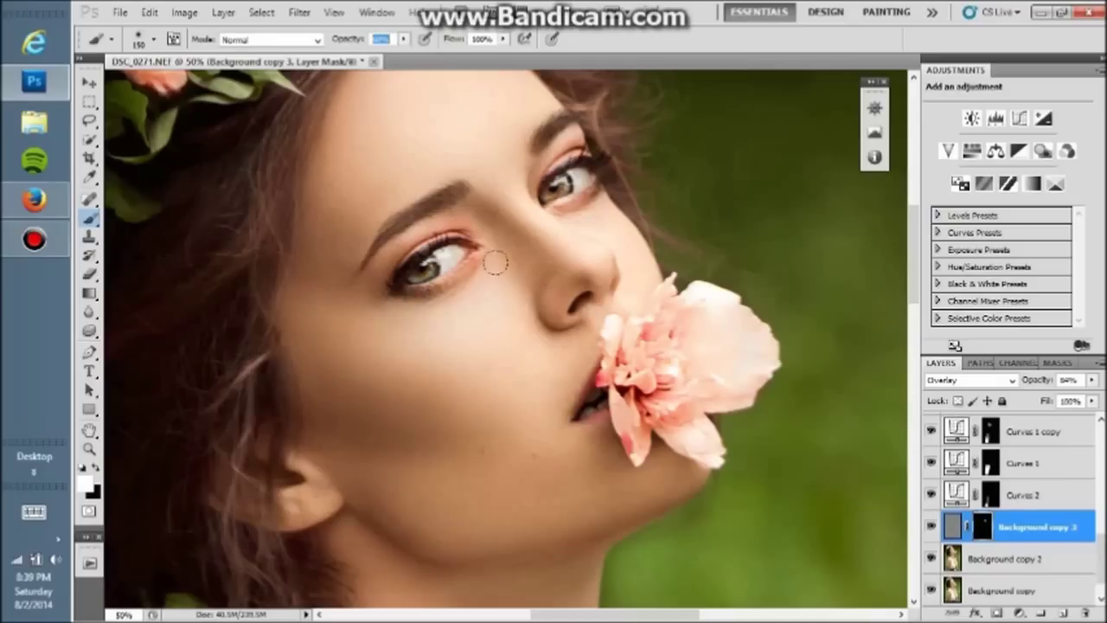
key(bracketleft)
key(bracketleft)
key(bracketleft)
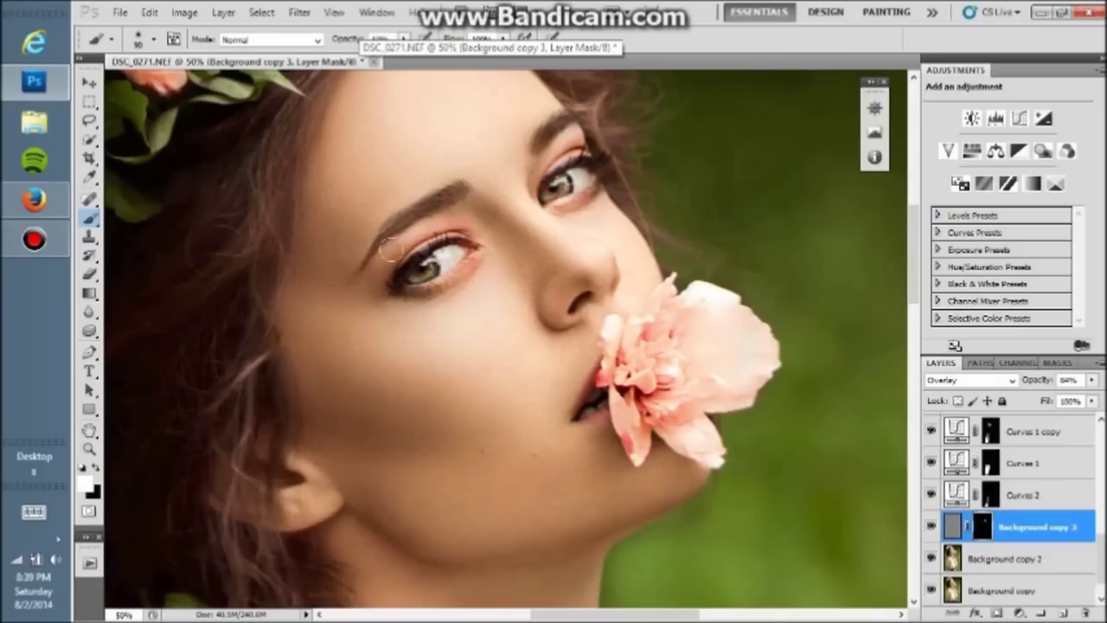
key(4)
key(bracketright)
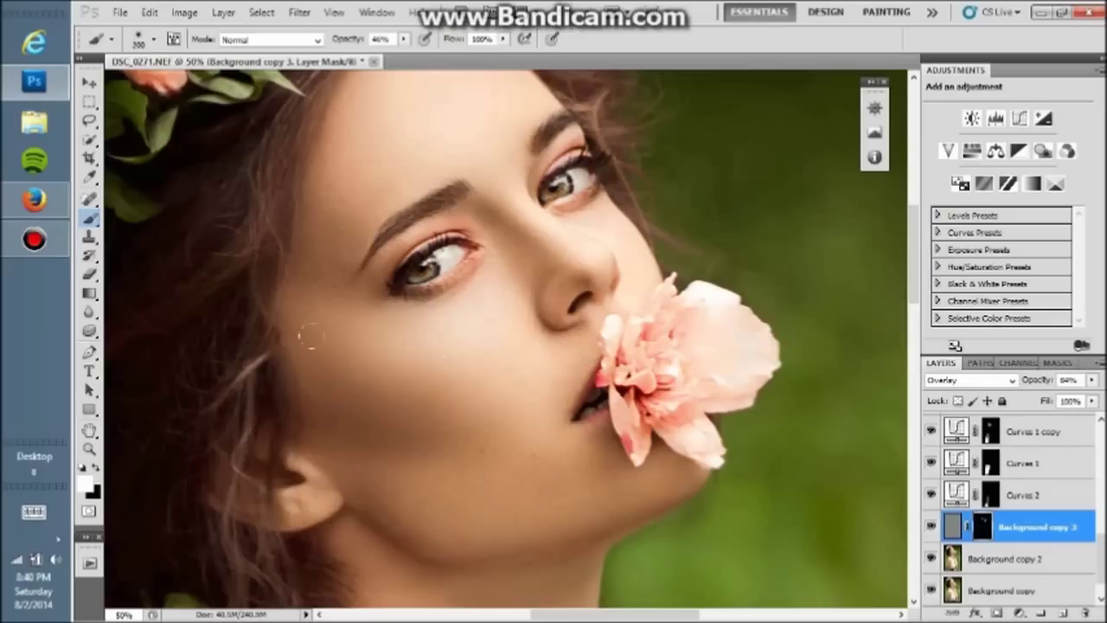
key(bracketright)
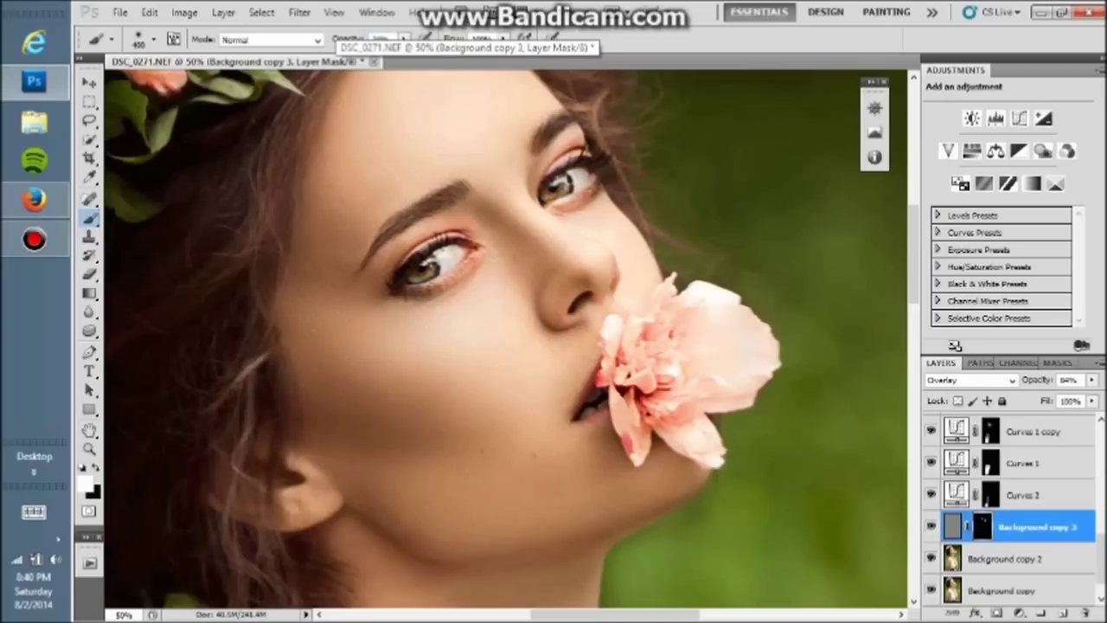
key(ctrl+i)
key(ctrl+i)
key(bracketleft)
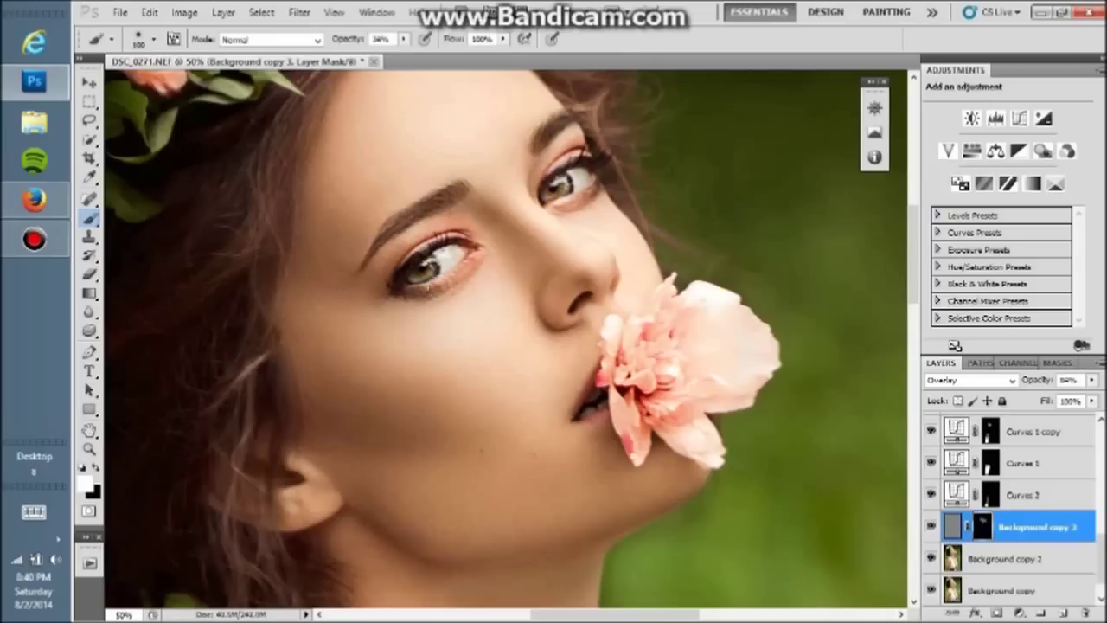
Step: Continue painting the mask at 90% and 60% opacity with brush sizes 175 to 300
scroll(606, 372, up, 2)
key(9)
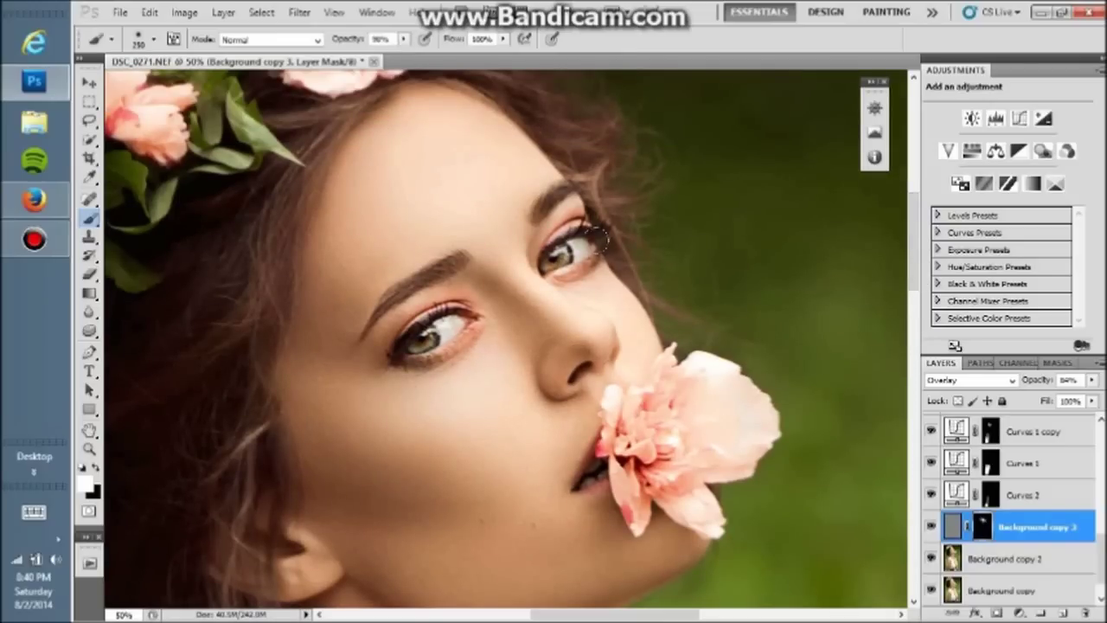
key(bracketleft)
key(bracketleft)
key(6)
scroll(571, 418, down, 5)
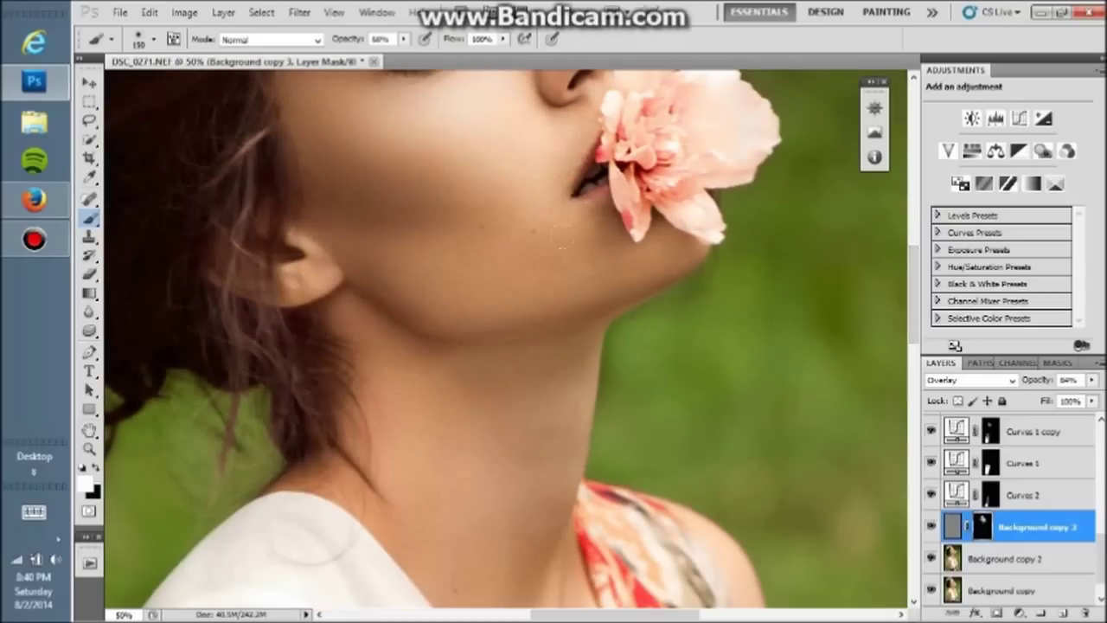
scroll(307, 298, down, 4)
key(bracketright)
key(bracketright)
key(bracketright)
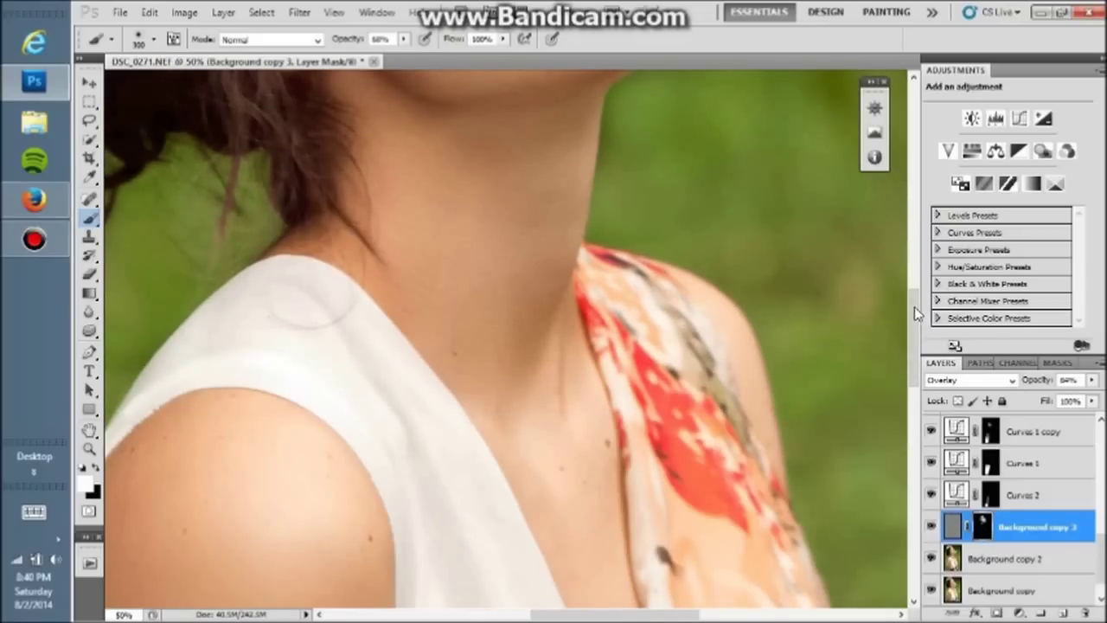
key(bracketleft)
scroll(346, 285, down, 4)
key(z)
right_click(524, 212)
Step: Fit the photo on screen and toggle Background copy 3 to compare the sharpening
click(544, 225)
alt+click(543, 227)
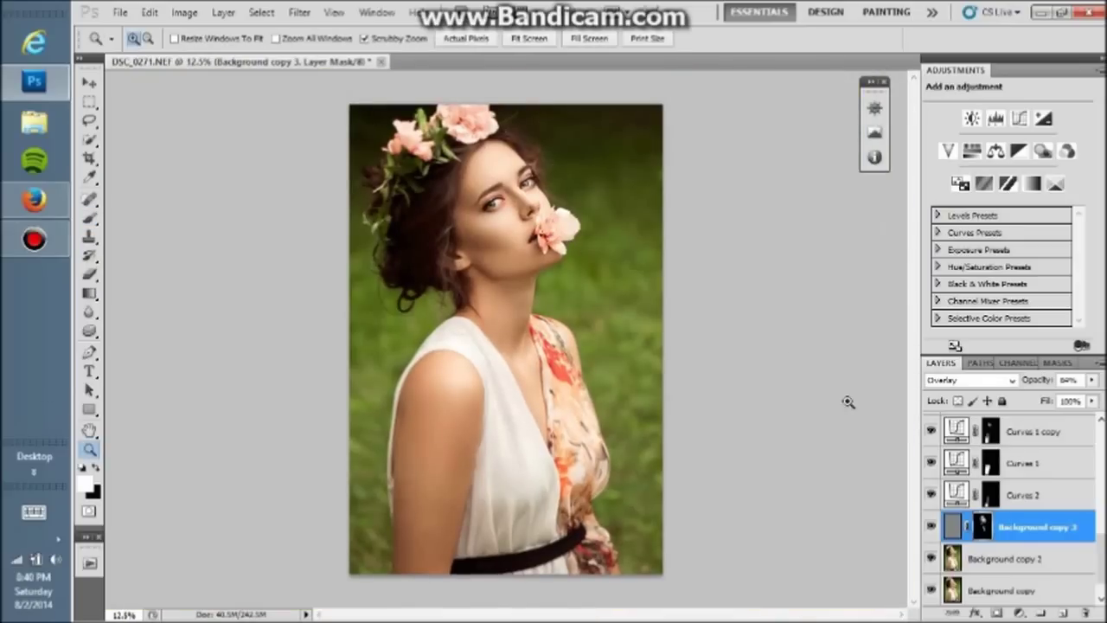
click(522, 156)
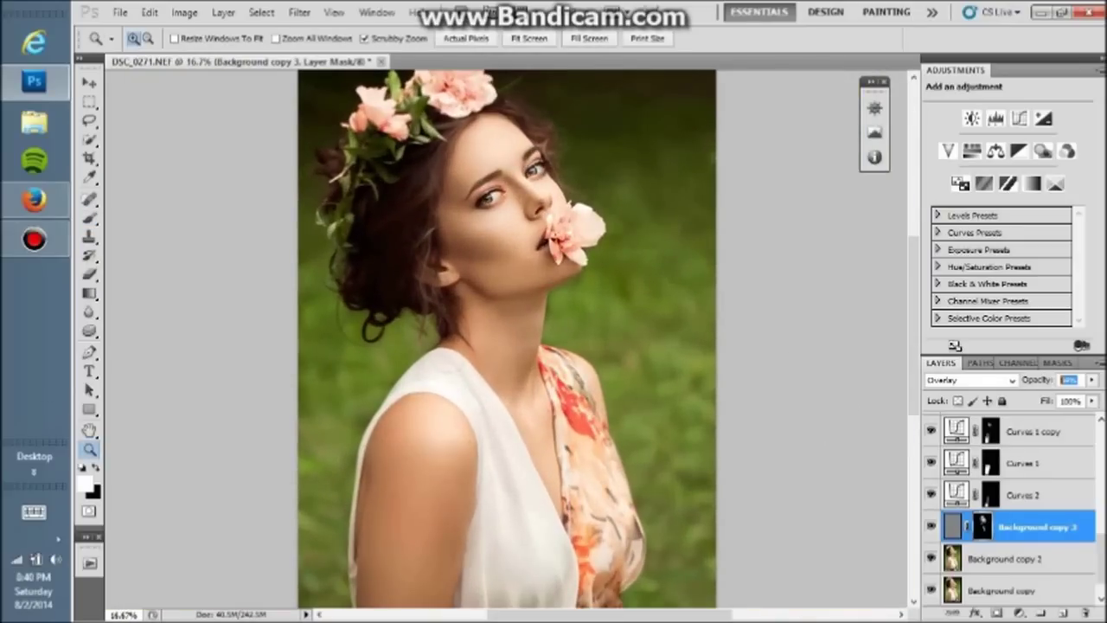
click(931, 528)
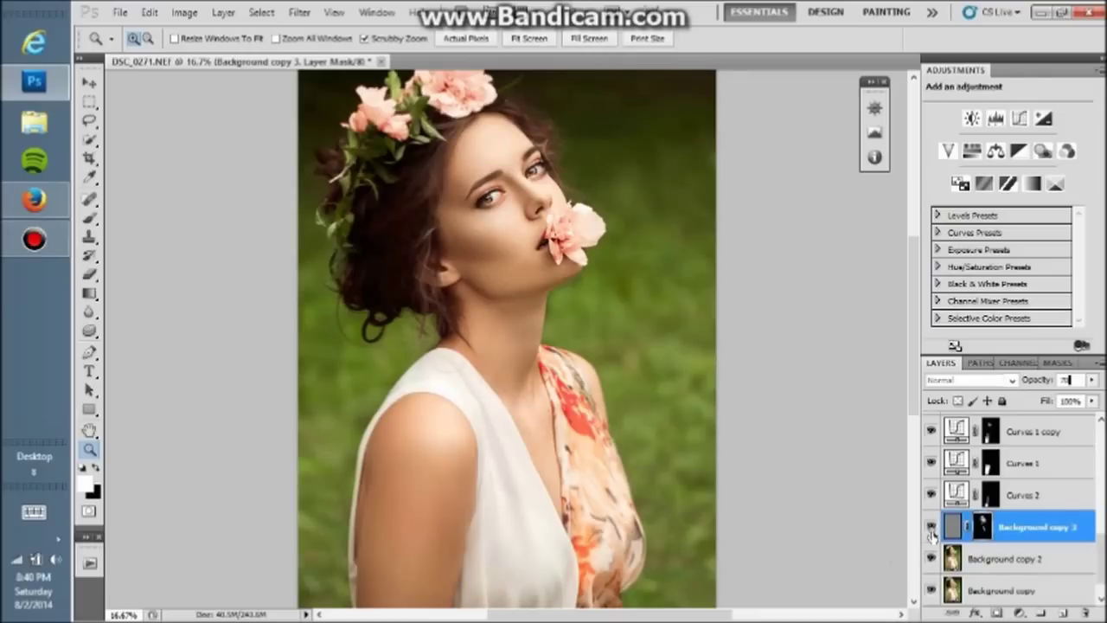
click(931, 528)
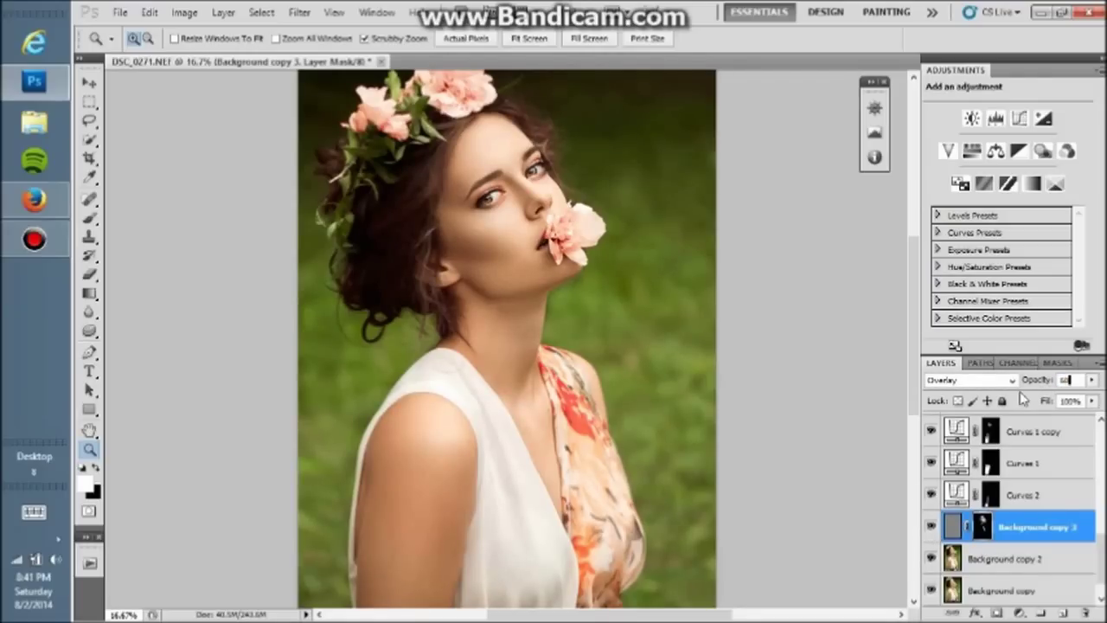
Step: Zoom out to the whole photo and select the Gradient Map 3 layer
right_click(551, 269)
click(484, 360)
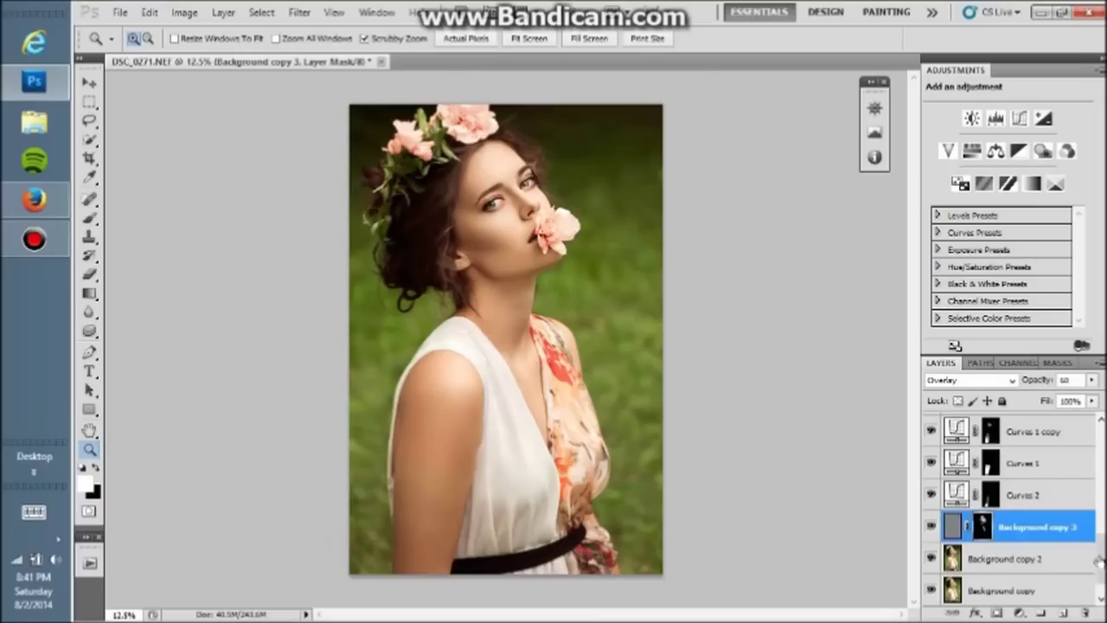
drag(1100, 560, 1092, 421)
scroll(1030, 502, down, 2)
click(1034, 471)
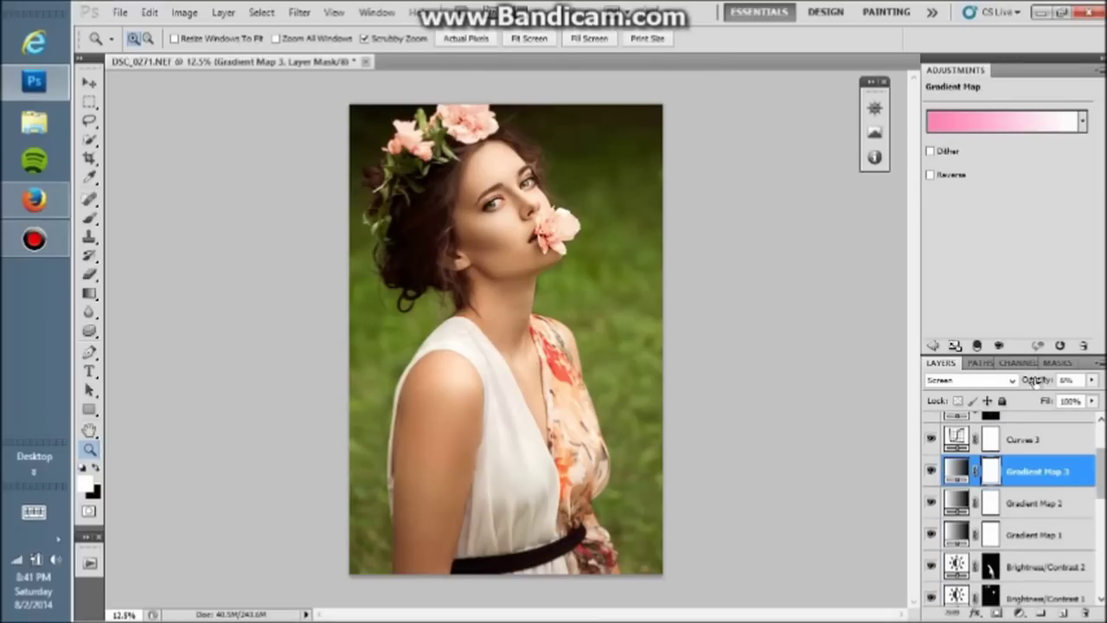
Step: Lower Gradient Map 3's layer opacity to a faint tint
drag(1032, 383, 1035, 385)
click(1037, 385)
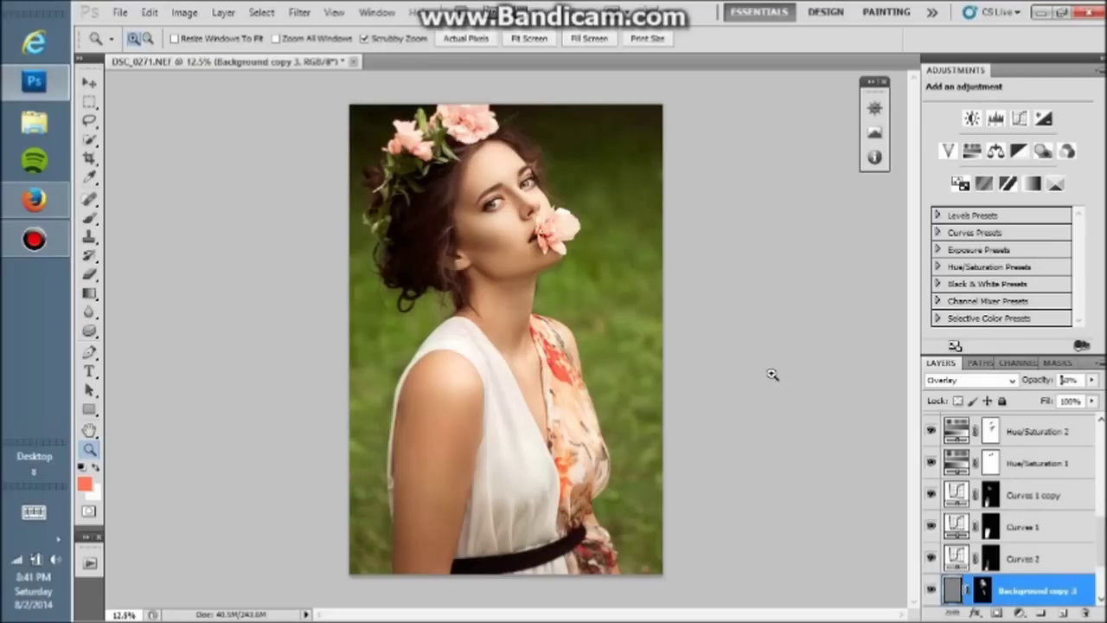
scroll(1021, 502, up, 5)
scroll(1012, 480, down, 1)
click(1073, 534)
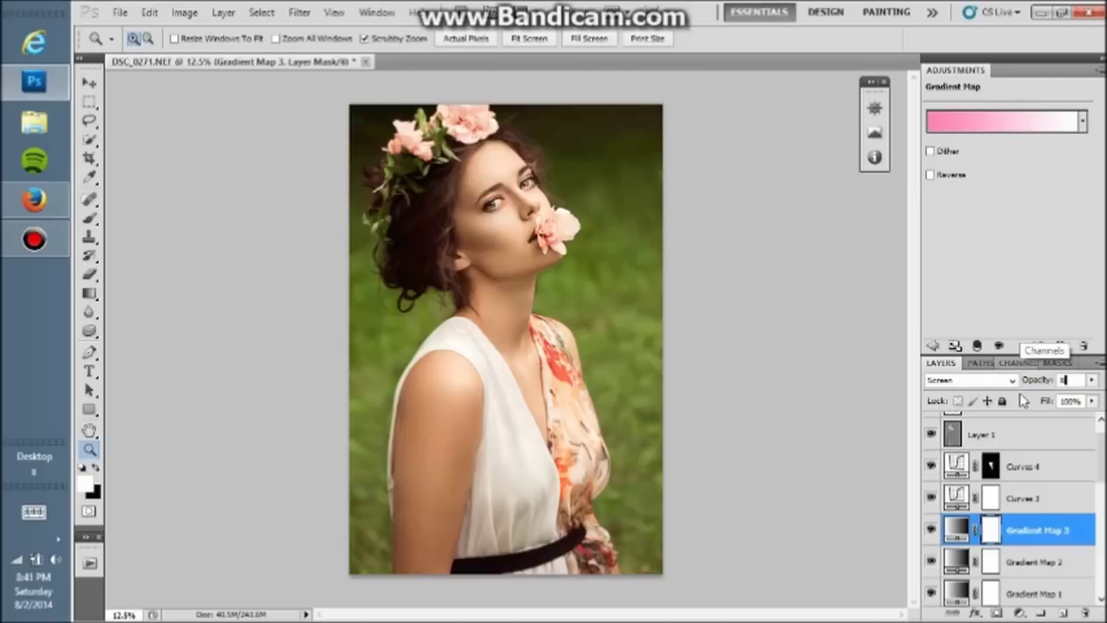
Step: Set Gradient Map 3's right stop to pale yellow for a pink-to-yellow gradient
click(1072, 128)
click(704, 346)
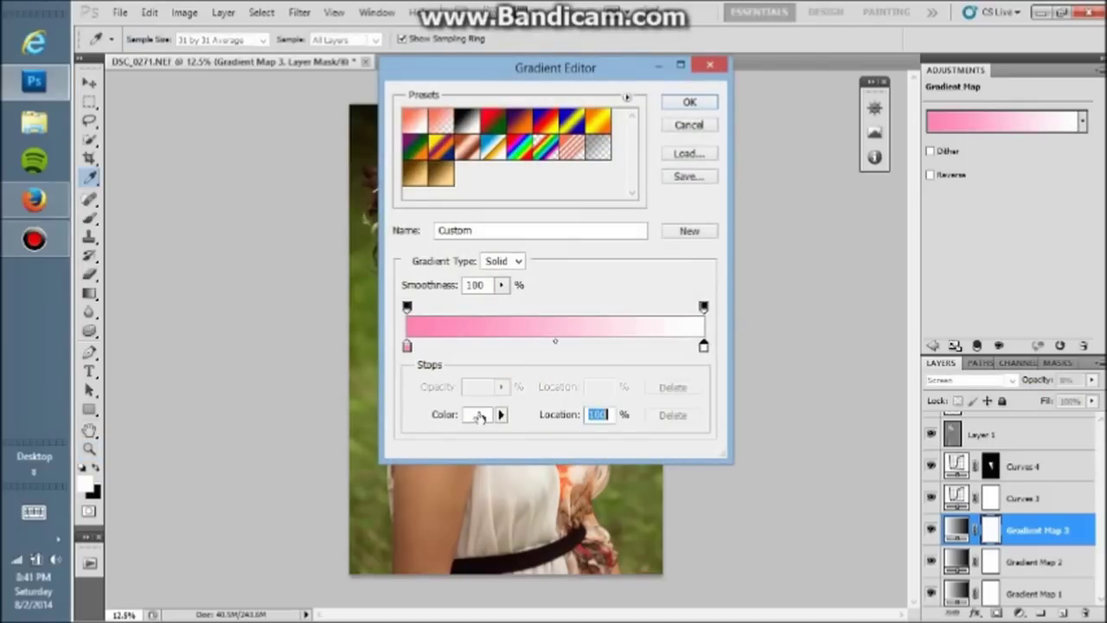
click(479, 415)
click(874, 281)
drag(804, 116, 757, 104)
drag(874, 281, 875, 289)
key(Return)
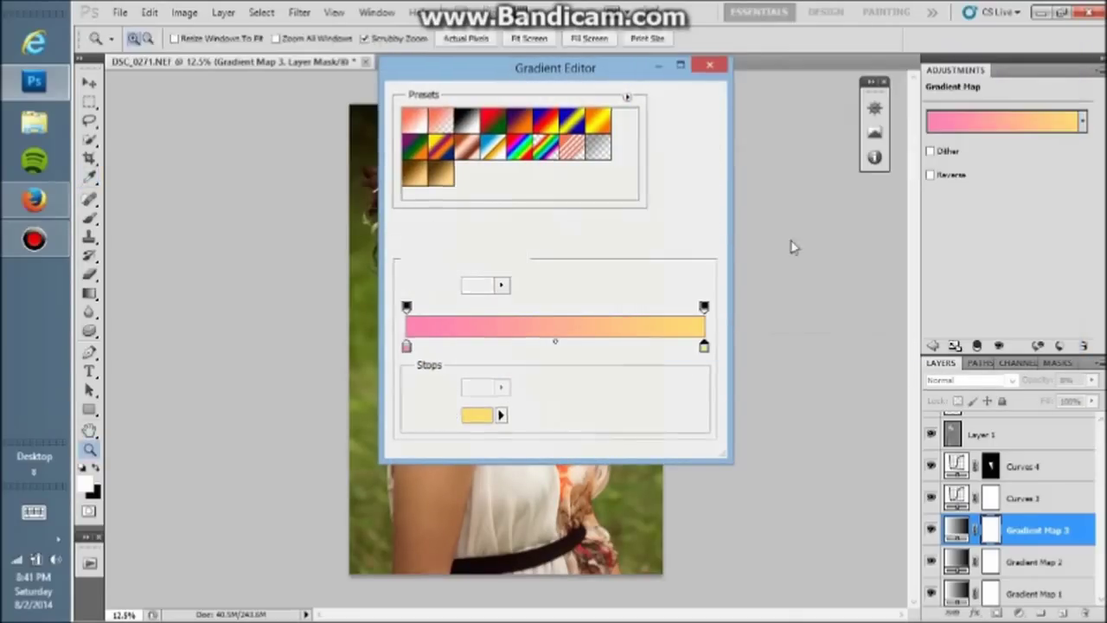
key(Return)
click(932, 529)
click(932, 529)
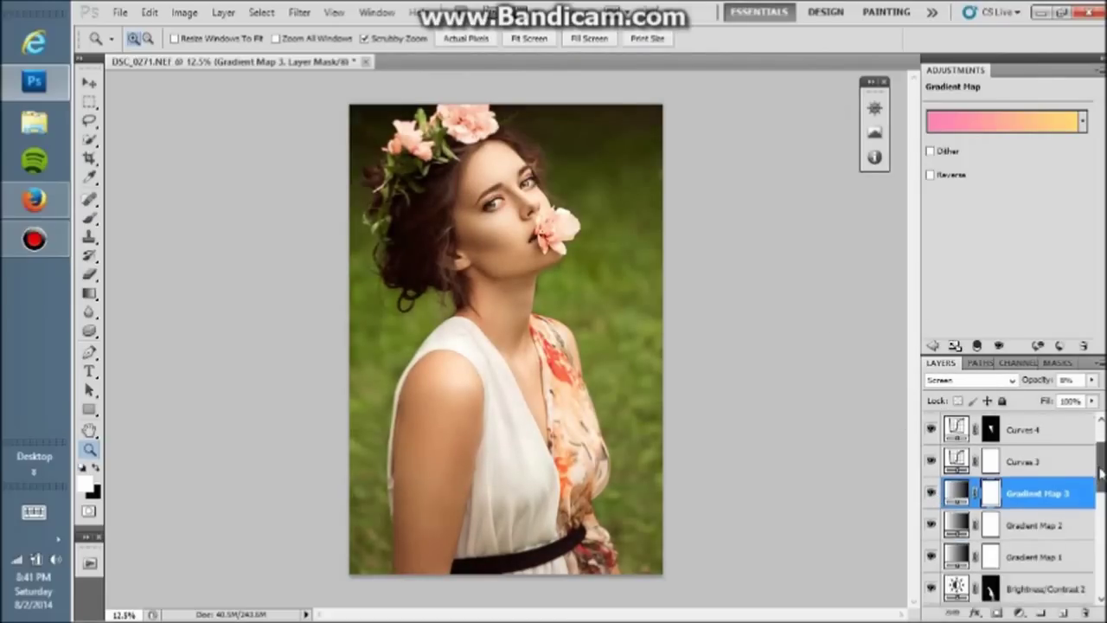
Step: Add a Brightness/Contrast adjustment layer darkening the photo to -53 brightness
scroll(1013, 519, down, 3)
click(995, 590)
scroll(1013, 502, up, 5)
click(995, 428)
click(998, 612)
click(995, 338)
drag(1008, 131, 962, 163)
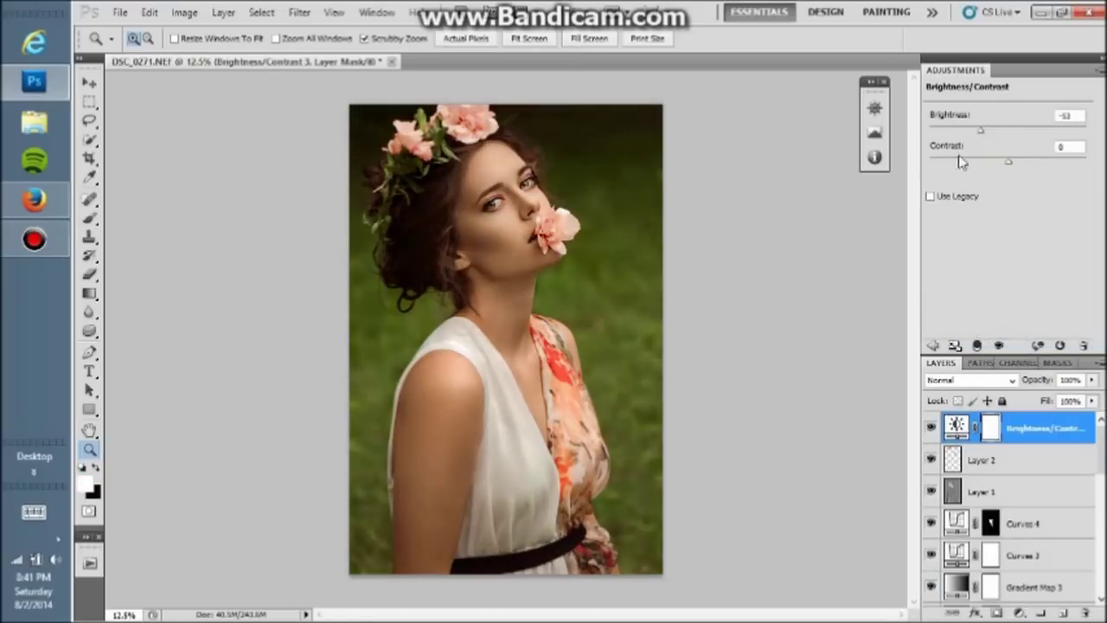
Step: Mask the Brightness/Contrast darkening off the face, chest and arm, deepening it to -79
click(90, 217)
key(x)
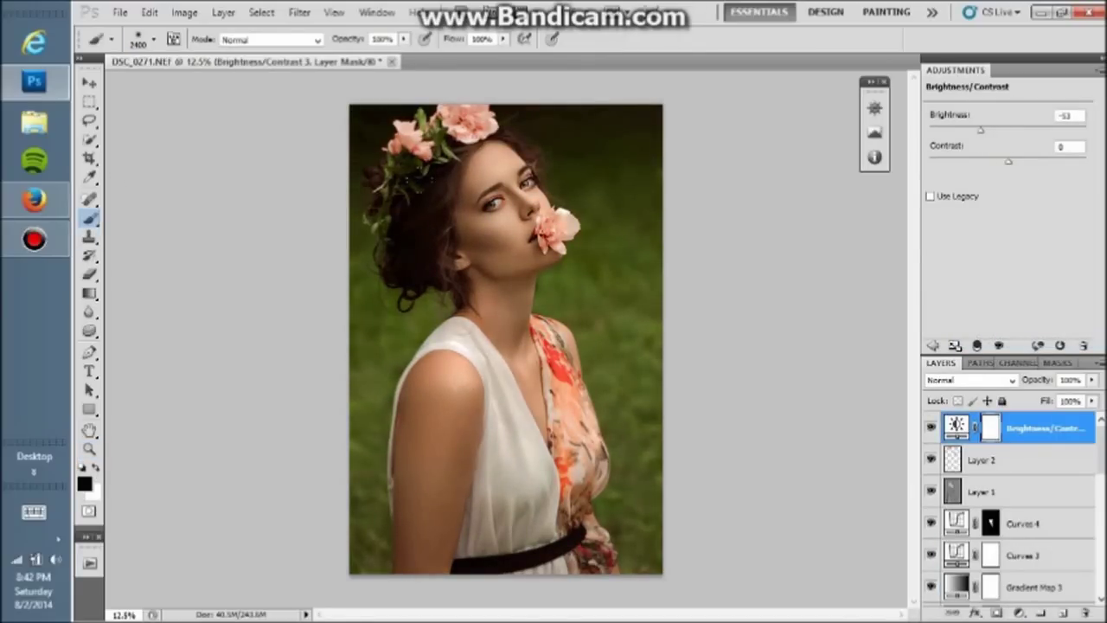
click(513, 268)
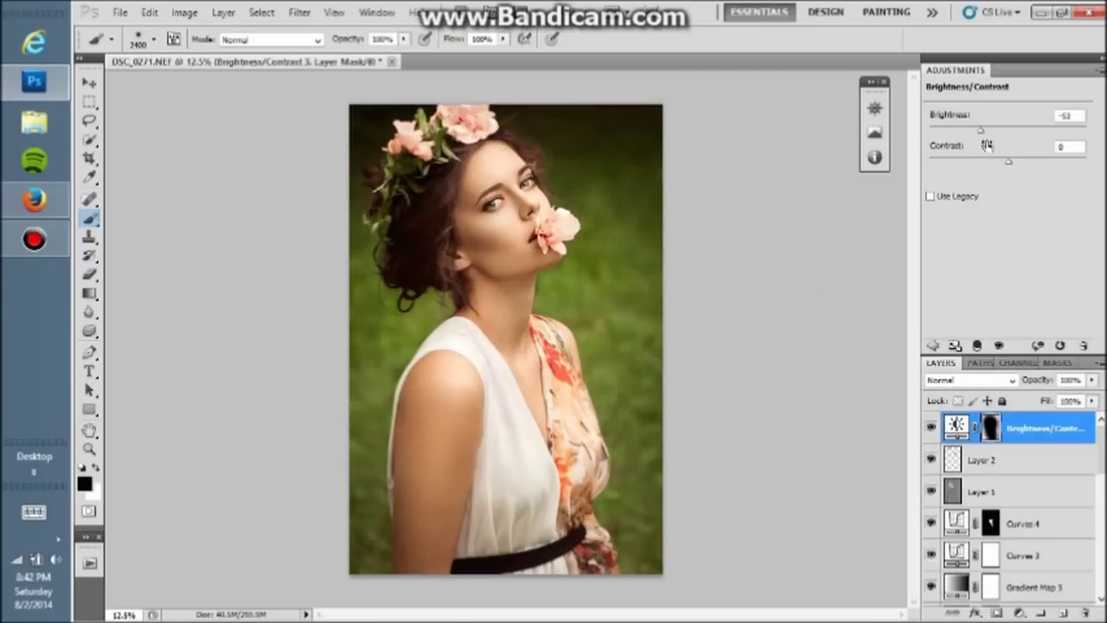
drag(980, 130, 966, 130)
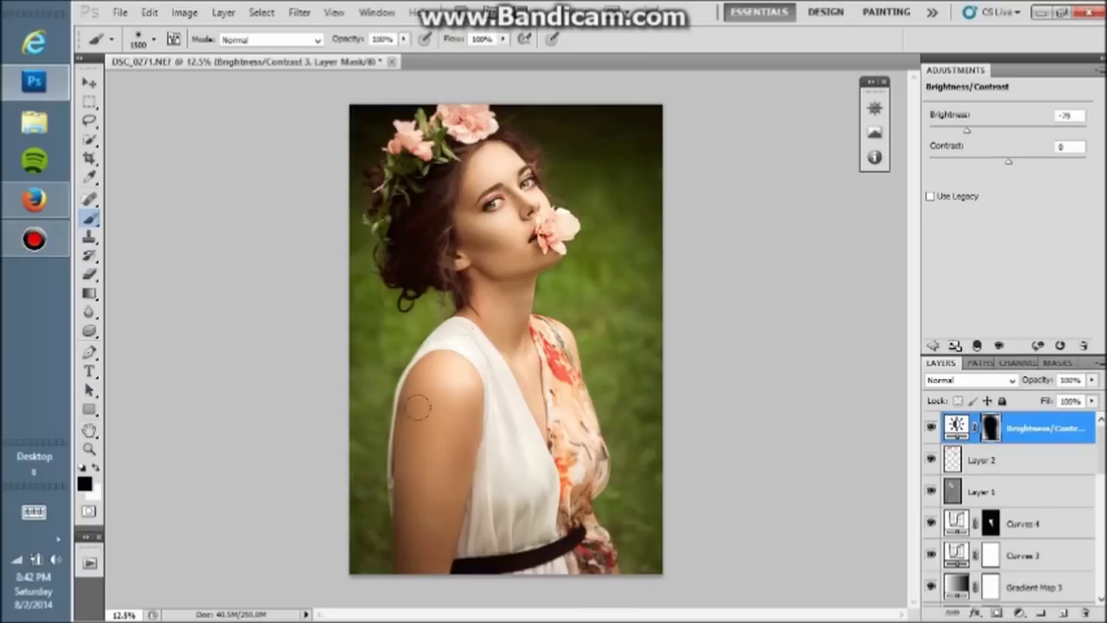
drag(408, 473, 410, 554)
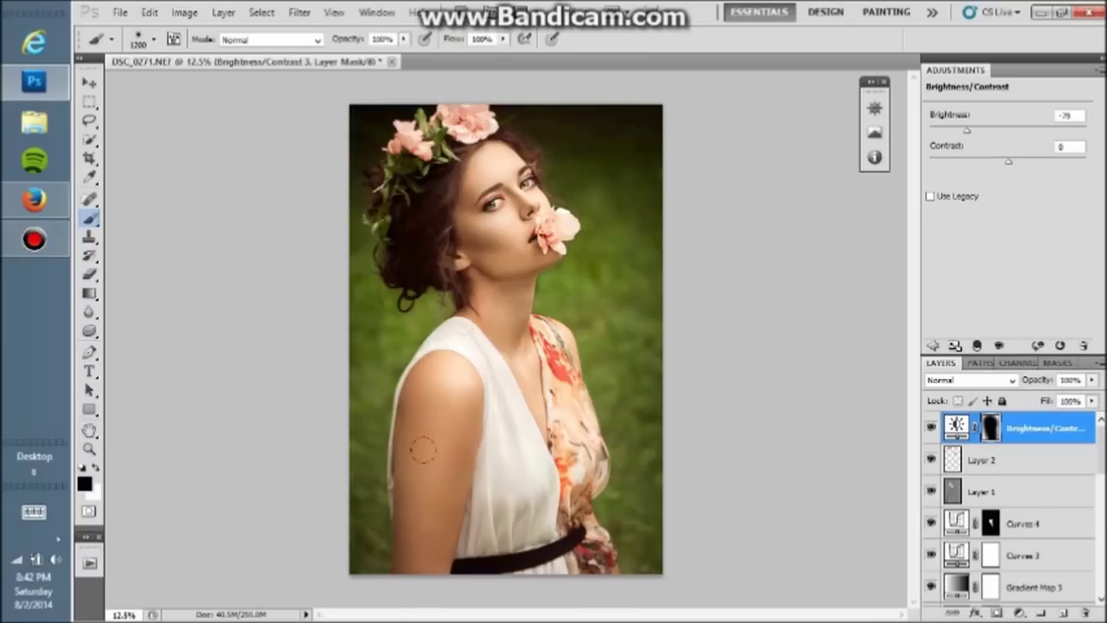
click(932, 427)
click(932, 428)
click(1017, 499)
click(931, 492)
Step: Compare Layer 1 on and off and reset colours to black and white
click(931, 491)
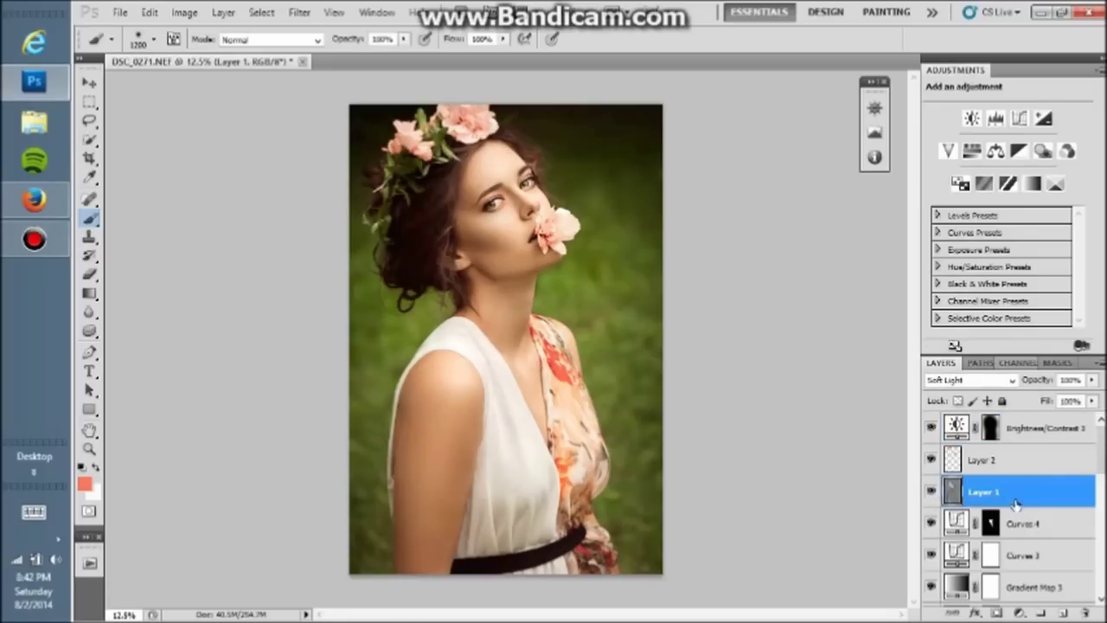
click(89, 274)
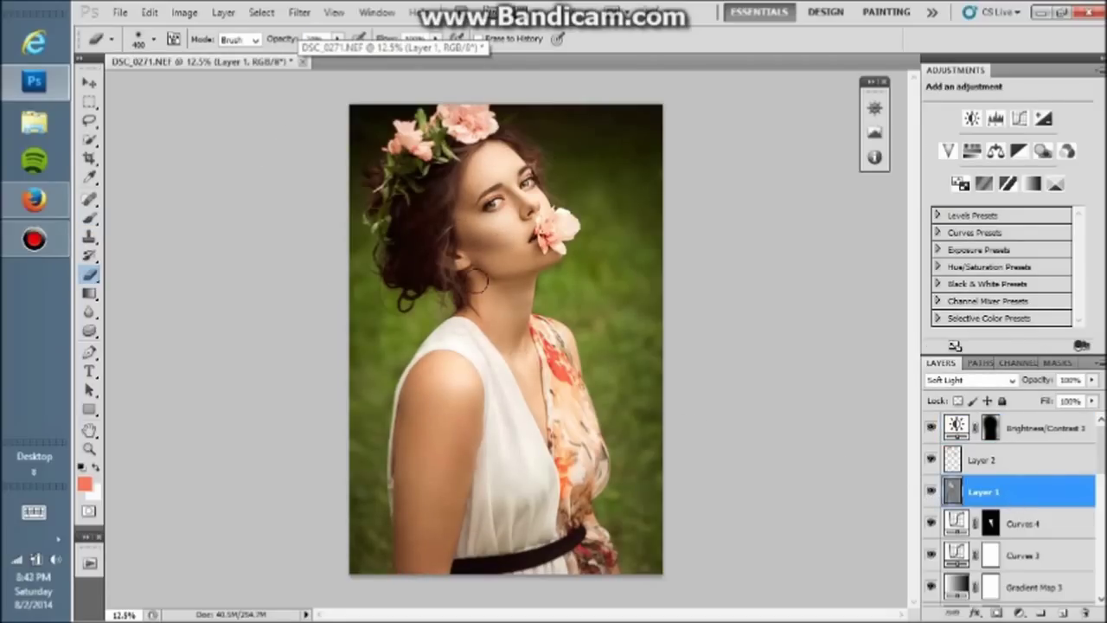
click(931, 492)
click(931, 491)
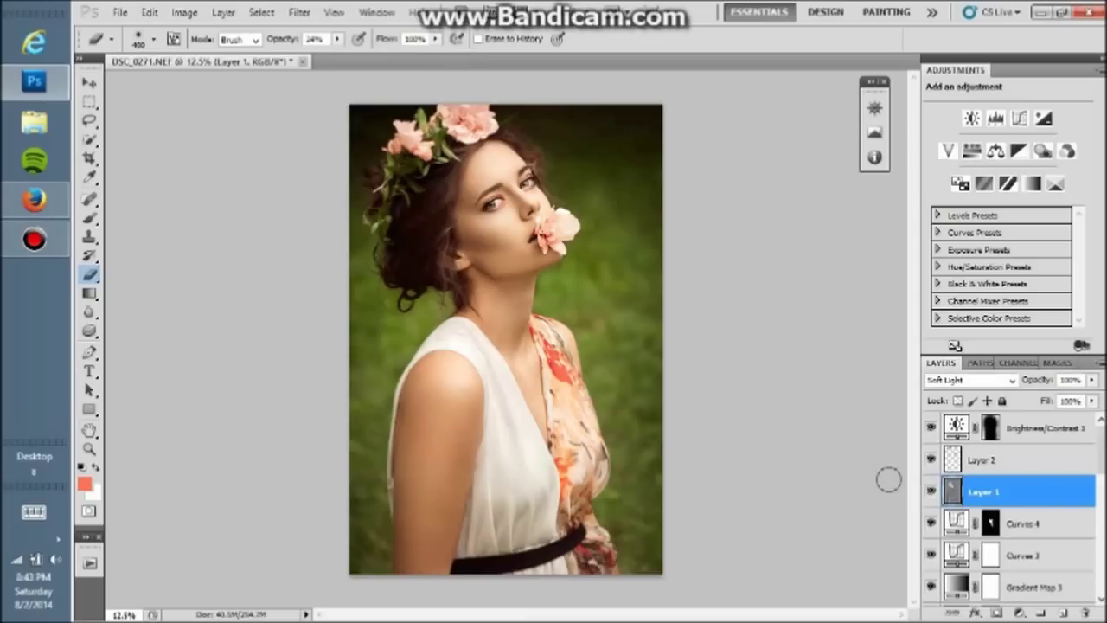
click(89, 217)
key(d)
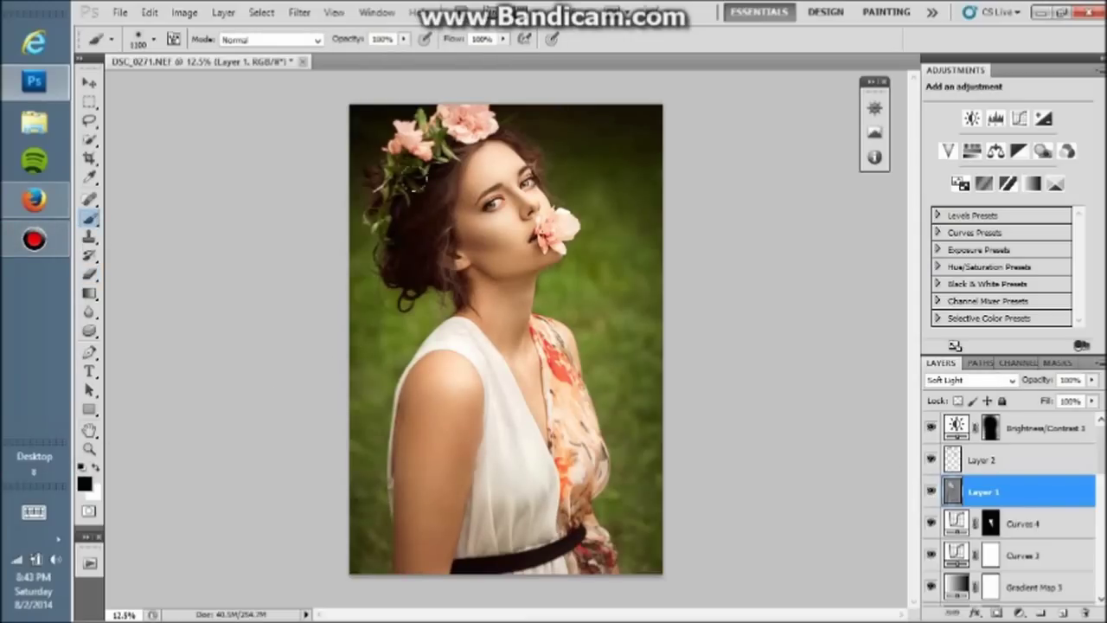
Step: Set up a white brush at size 500 with 11% opacity for the dodge layer
key(bracketleft)
key(bracketleft)
drag(350, 41, 281, 45)
key(bracketleft)
key(bracketleft)
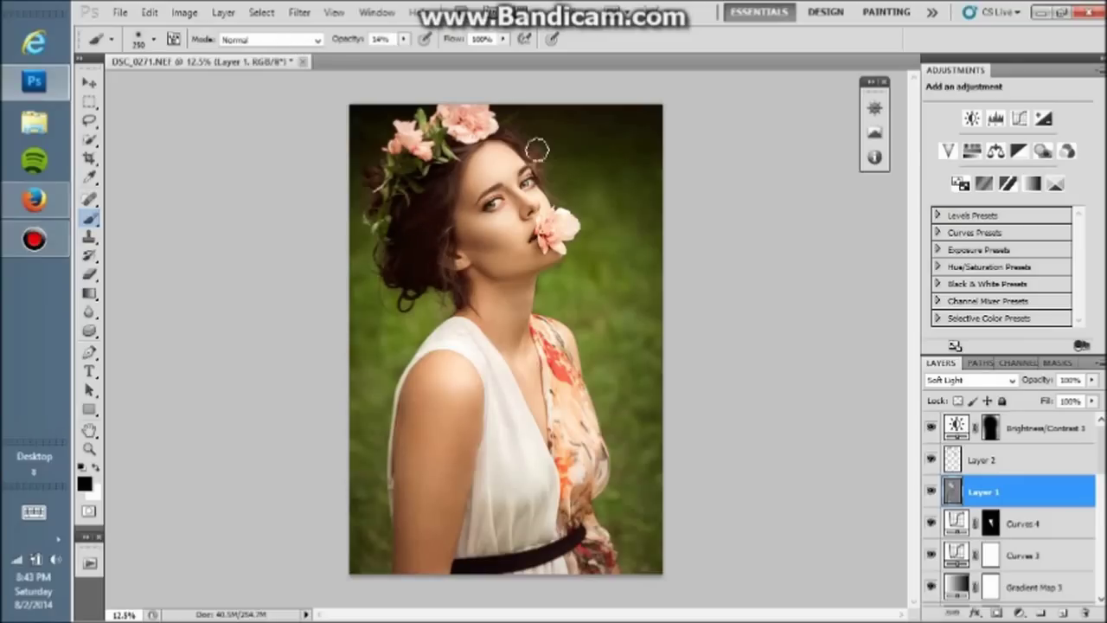
key(bracketright)
key(x)
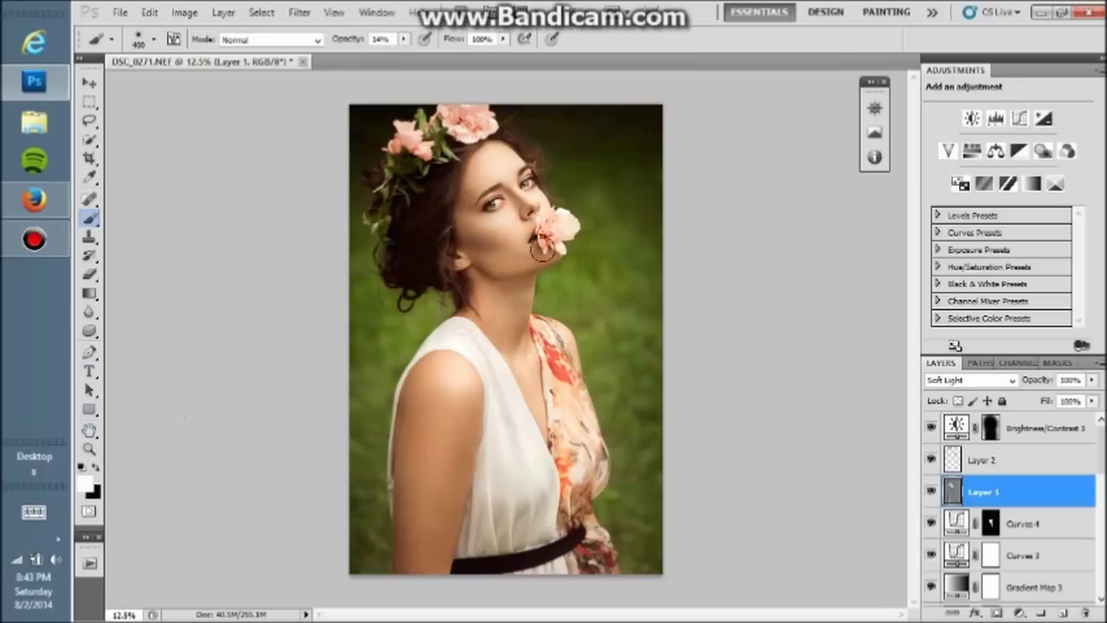
key(bracketright)
key(bracketright)
click(339, 42)
text(11)
key(Return)
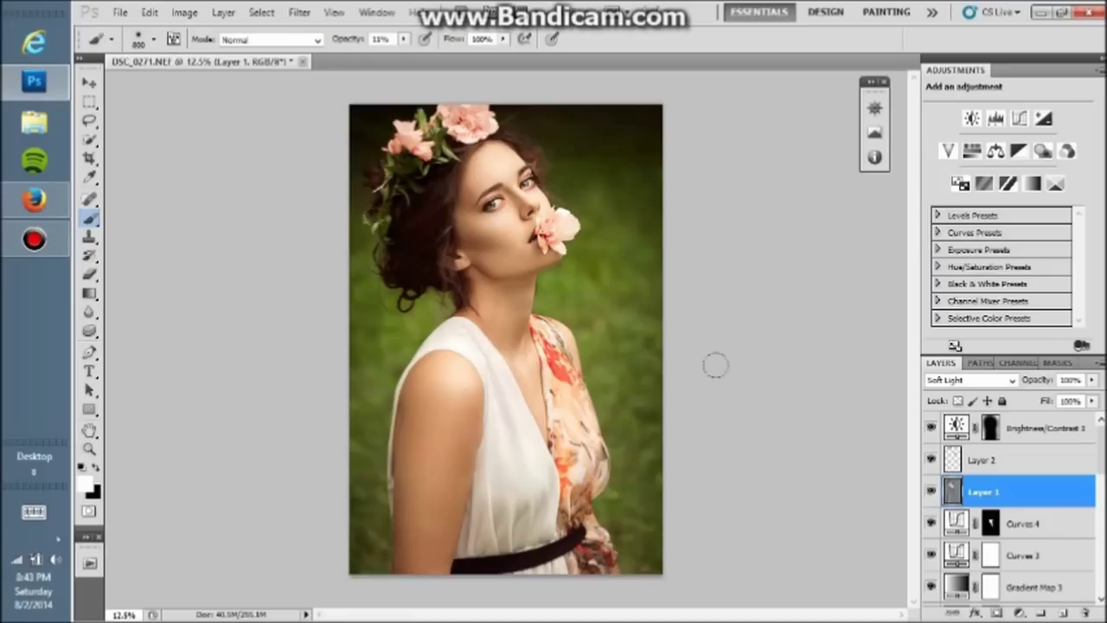
Step: Compare Layer 1 on and off, then touch it up with the Eraser
click(932, 493)
click(932, 493)
click(932, 493)
click(932, 493)
mouse_move(1102, 459)
mouse_down()
mouse_move(1102, 484)
mouse_move(1101, 450)
mouse_up()
key(e)
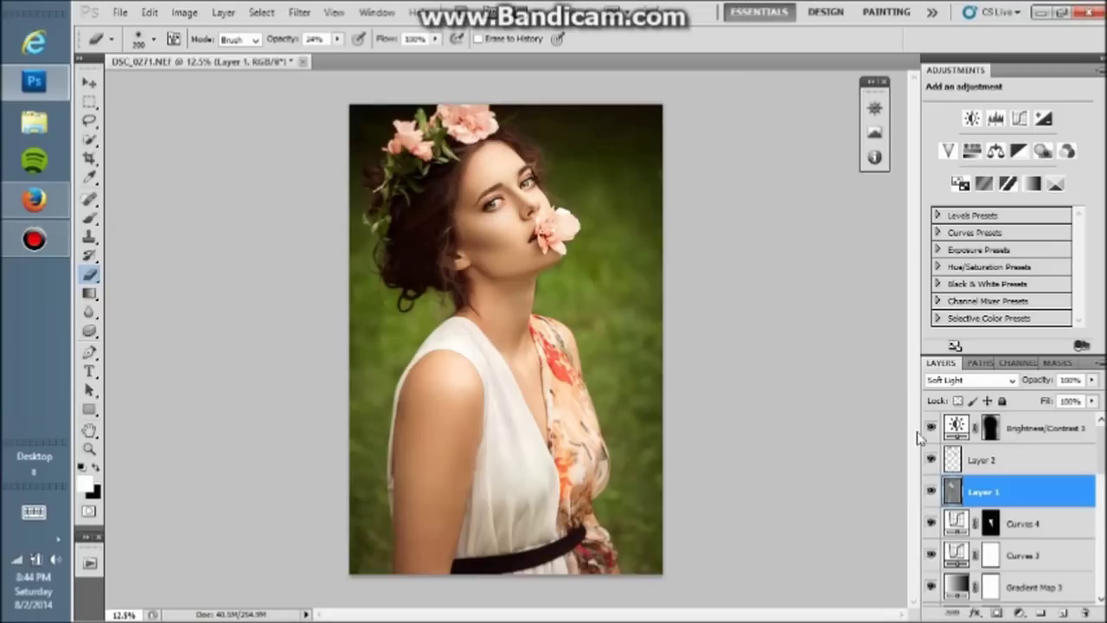
drag(1102, 450, 1101, 554)
Step: Toggle between the unedited original photo and the retouched version several times
click(1021, 590)
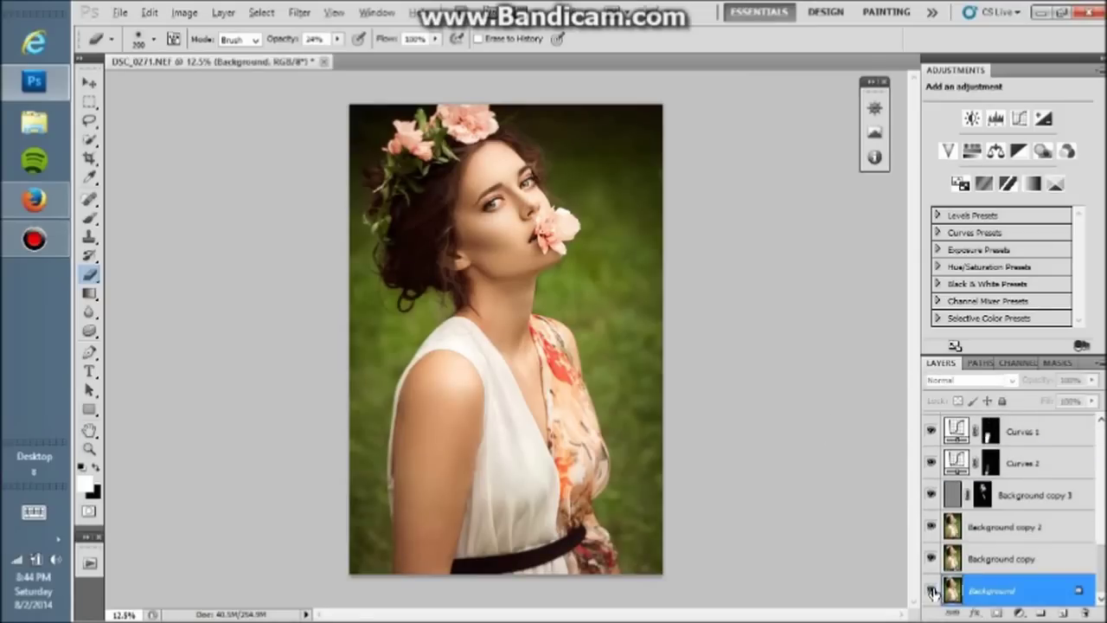
alt+click(932, 591)
alt+click(932, 591)
alt+click(931, 591)
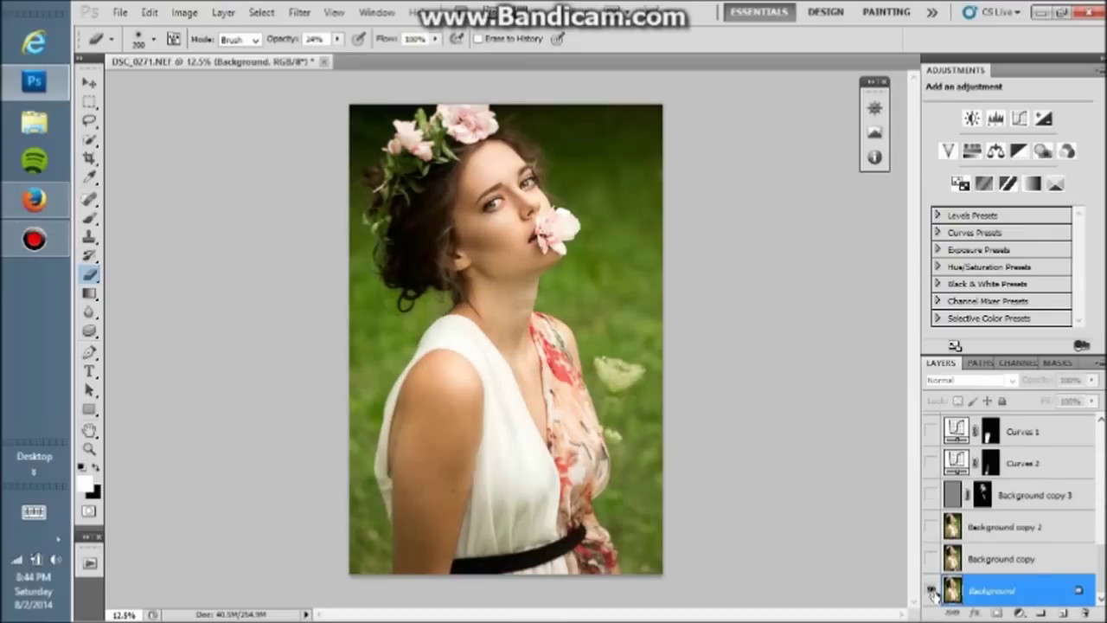
alt+click(932, 591)
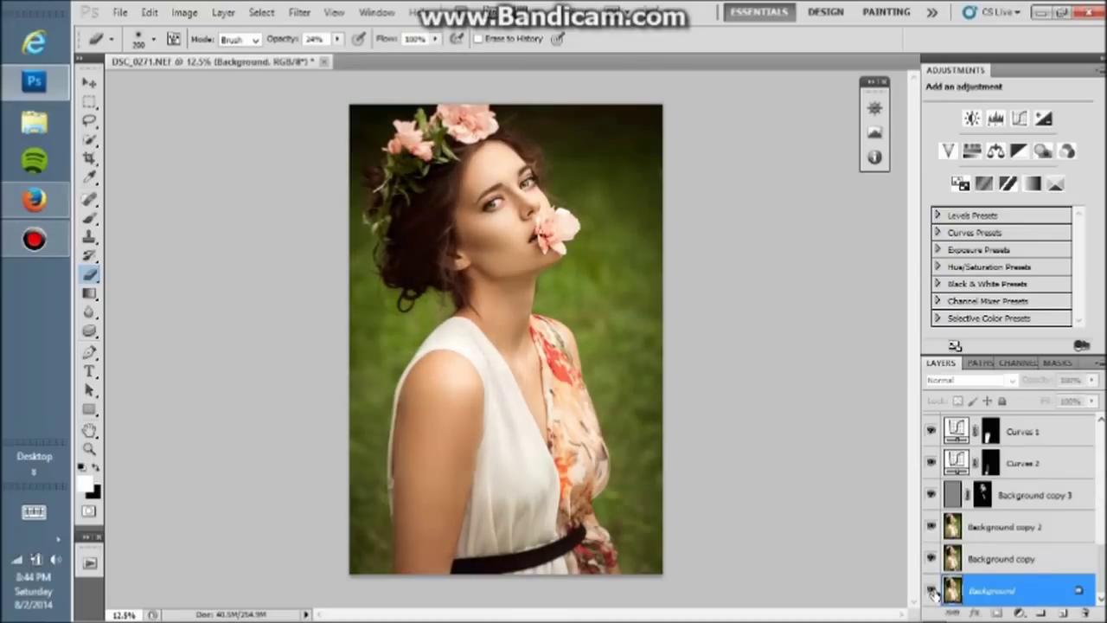
alt+click(932, 591)
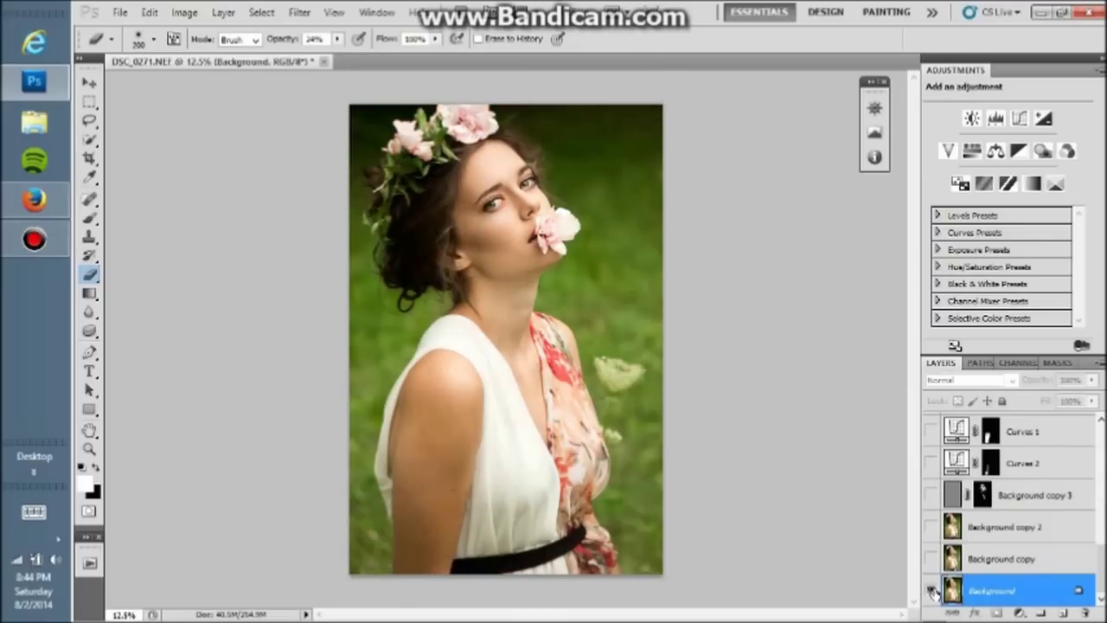
alt+click(931, 591)
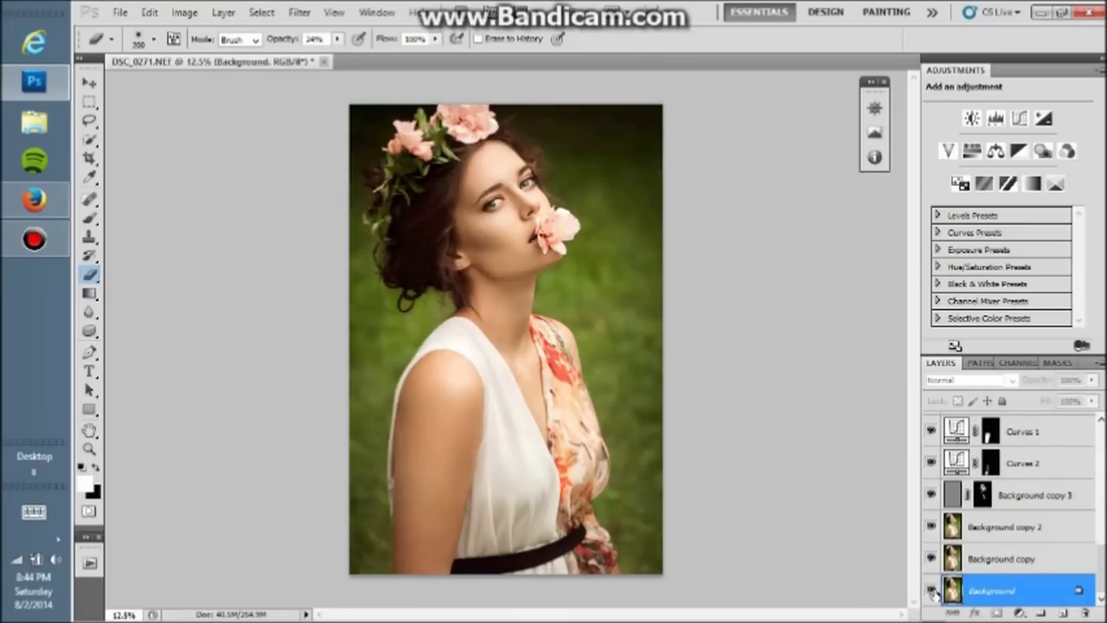
Step: Add a new empty Layer 3 above Background copy 2 and pick a brush preset
click(1058, 538)
click(1064, 613)
click(89, 217)
right_click(512, 270)
click(682, 453)
Step: Stamp the signature brush at 100% opacity in the photo's bottom-left corner
double_click(534, 441)
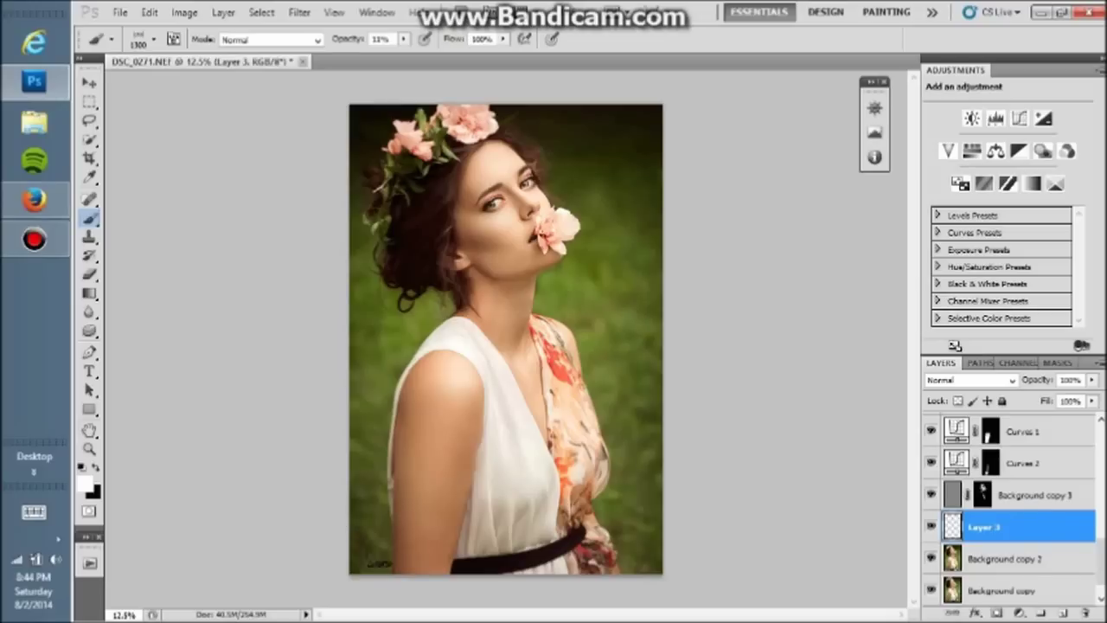
key(0)
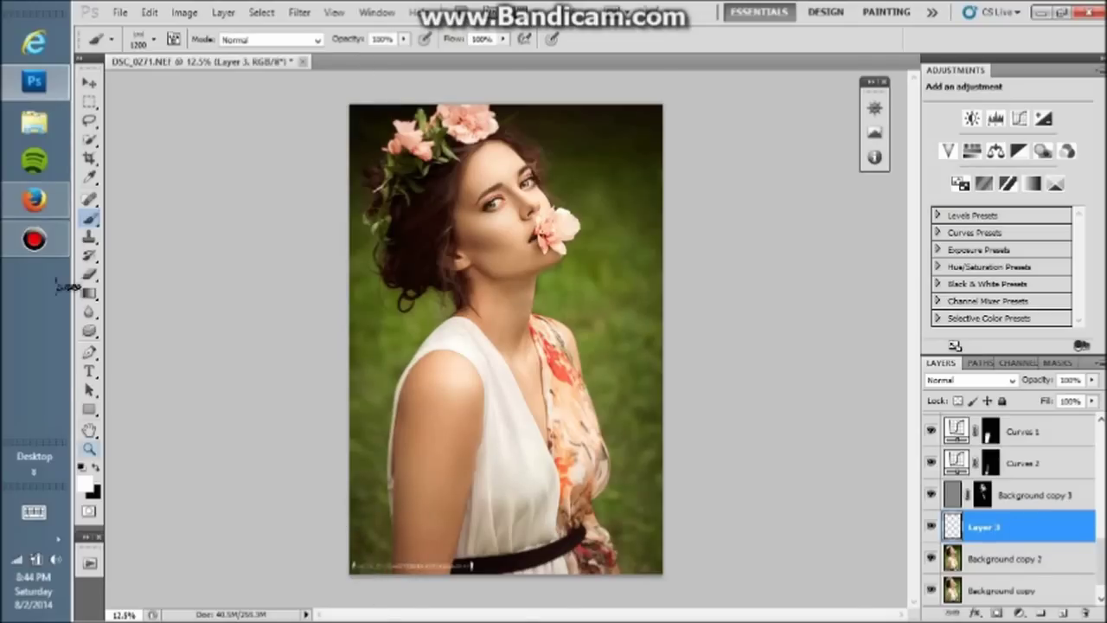
right_click(452, 407)
scroll(647, 592, down, 3)
scroll(645, 588, down, 3)
scroll(645, 588, down, 3)
click(554, 568)
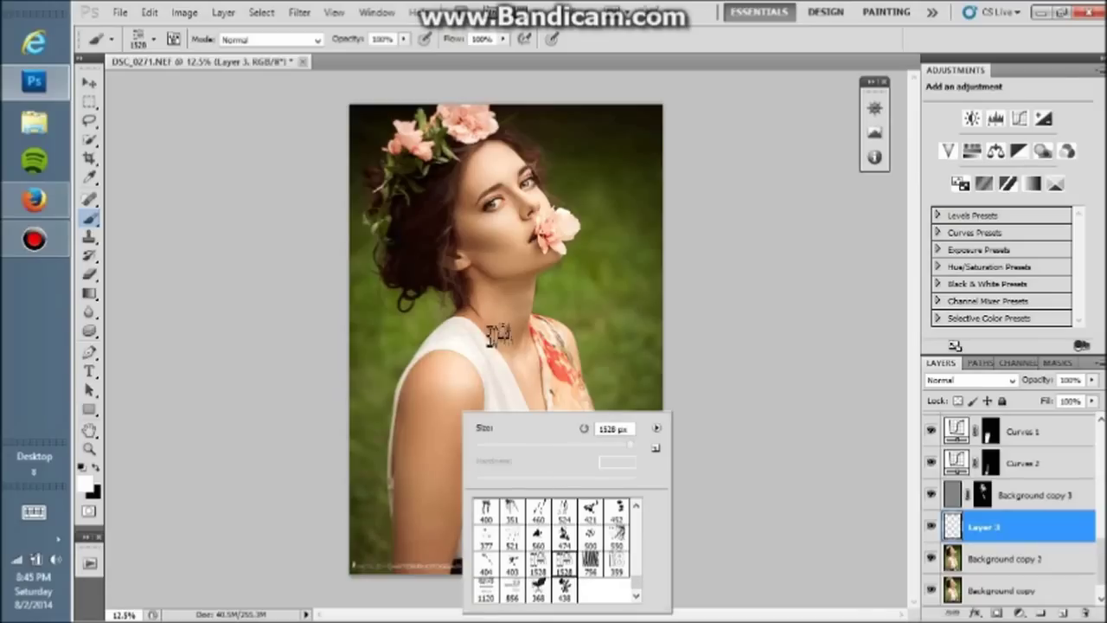
key(Return)
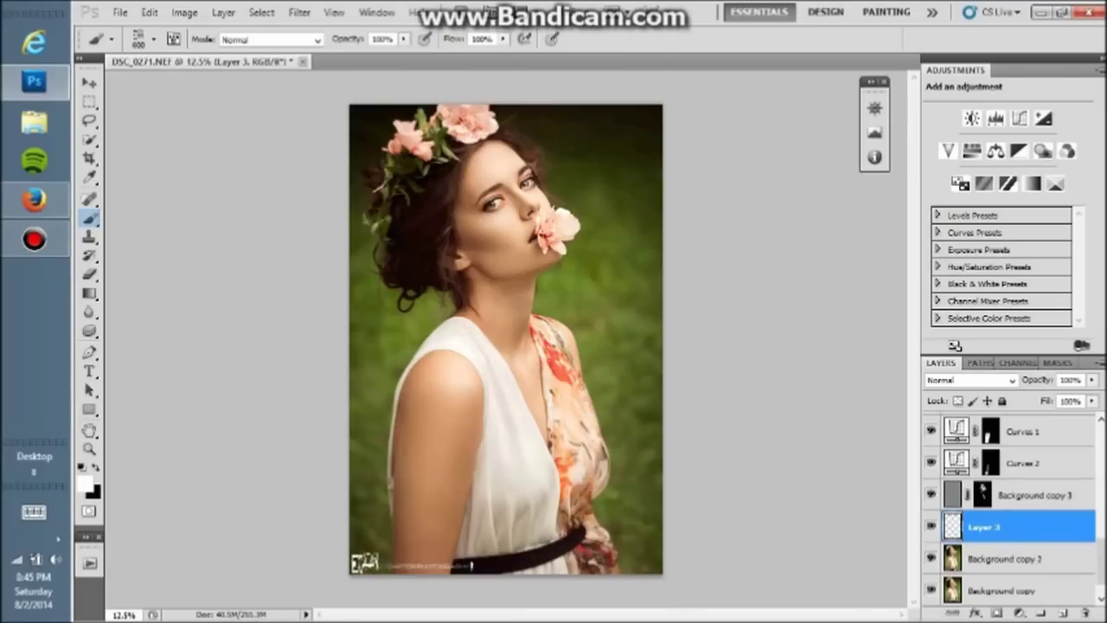
click(380, 554)
Step: Set Layer 3's opacity to 70% and zoom in on the face
click(1034, 380)
click(35, 240)
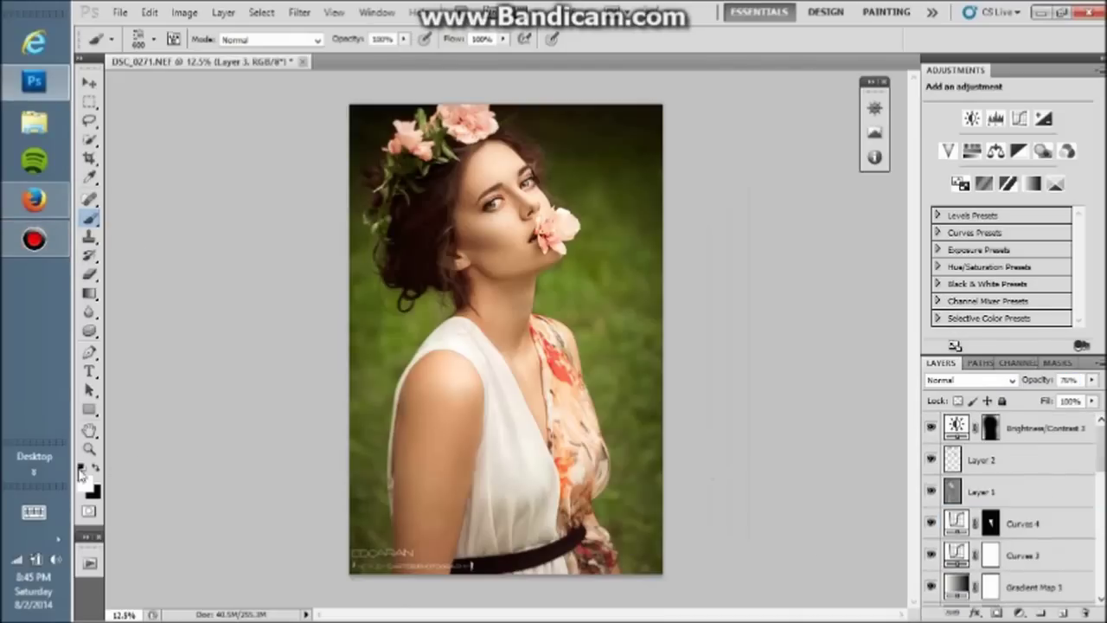
key(z)
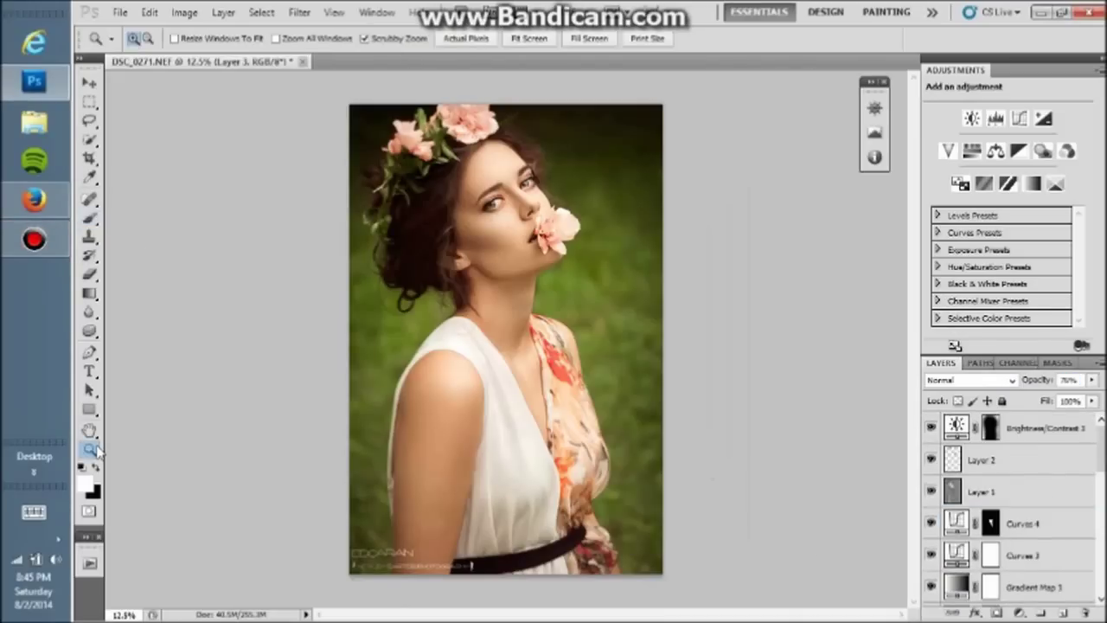
click(517, 188)
click(518, 188)
click(517, 188)
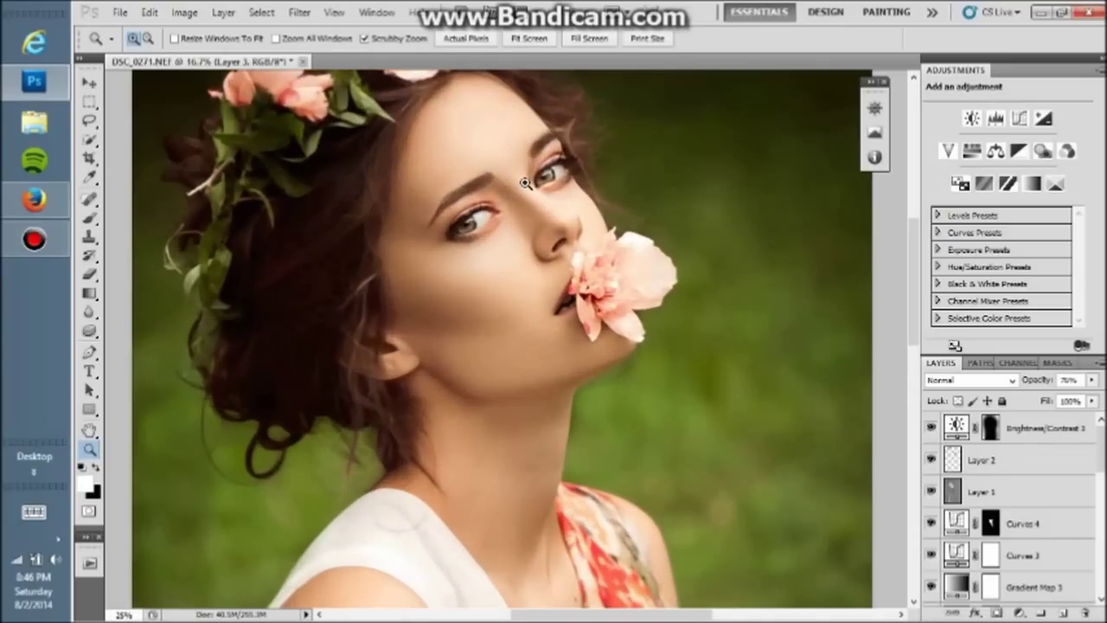
Step: On a new layer, stamp a black eyelash brush under the left-hand eye
click(525, 183)
click(525, 183)
click(1078, 446)
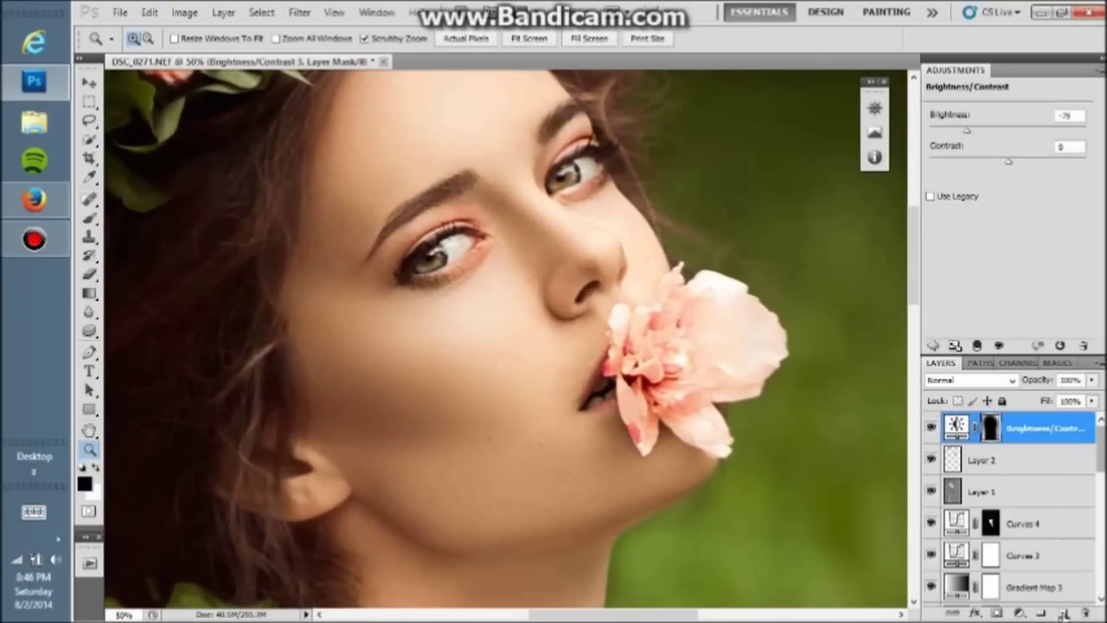
click(1064, 612)
click(89, 217)
right_click(541, 220)
drag(723, 372, 721, 354)
click(697, 321)
click(596, 428)
click(92, 469)
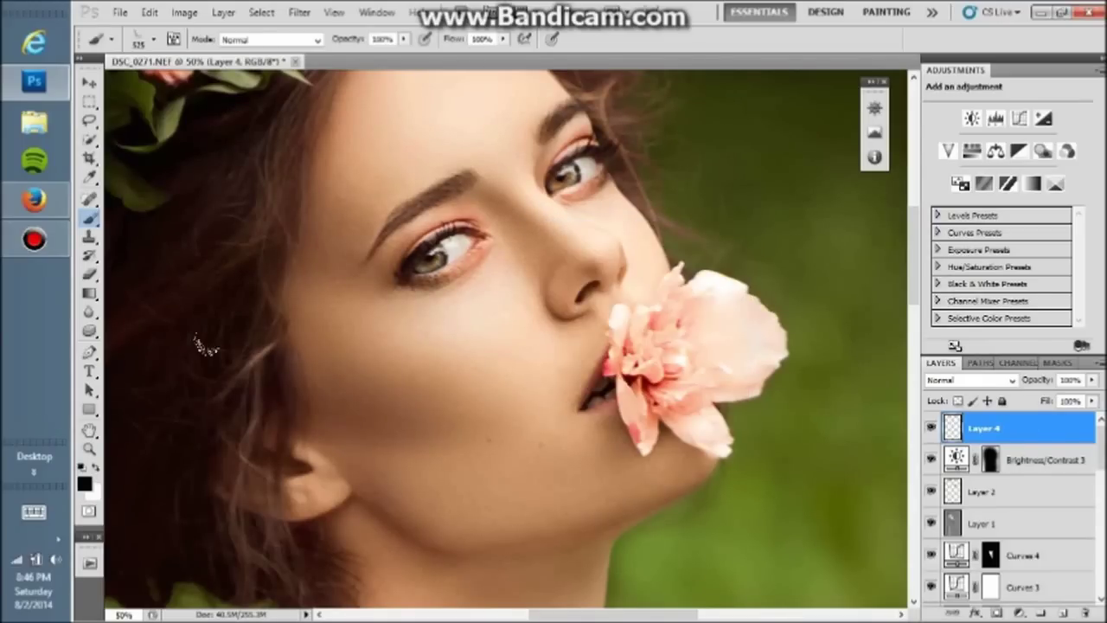
click(456, 279)
Step: Rotate the lash stamp to follow the lower lid and nudge it up toward the eye
key(ctrl+t)
drag(522, 227, 498, 195)
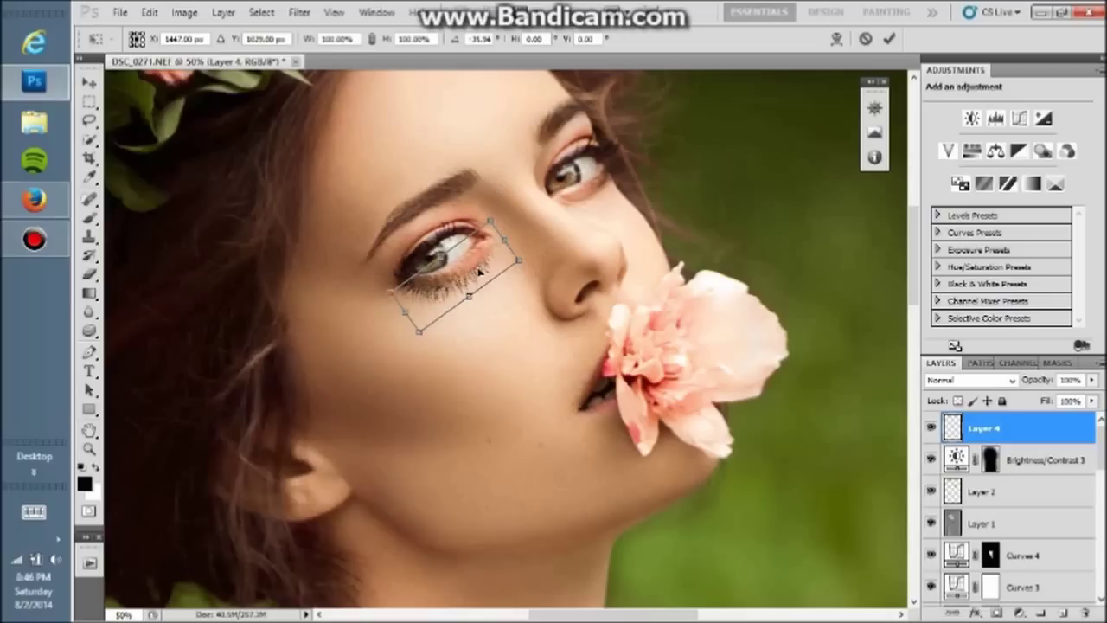
key(Return)
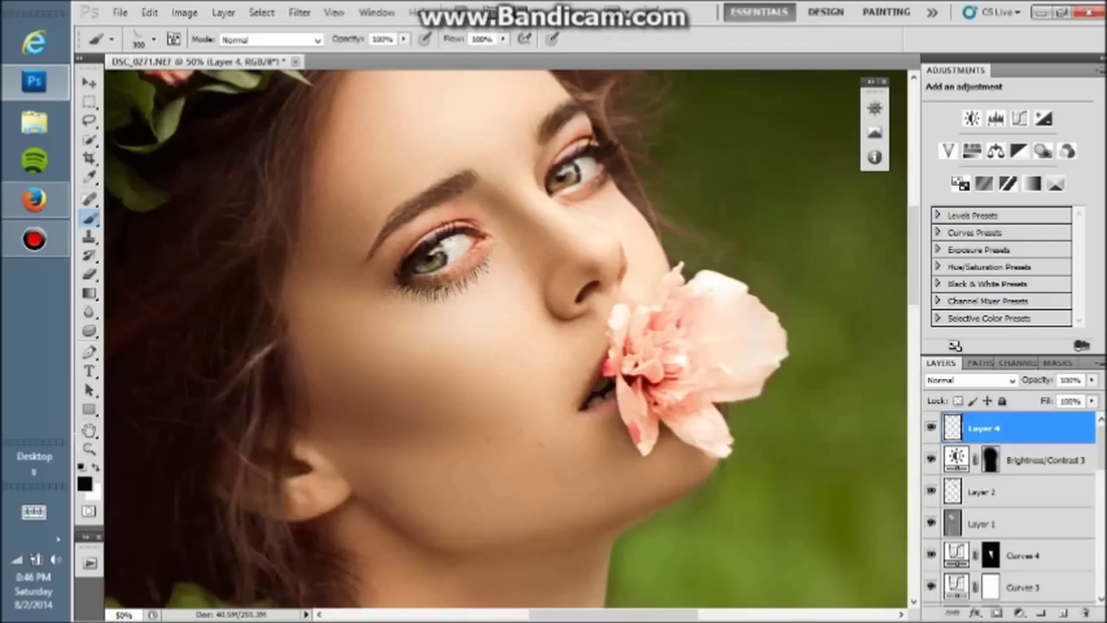
click(90, 449)
click(487, 283)
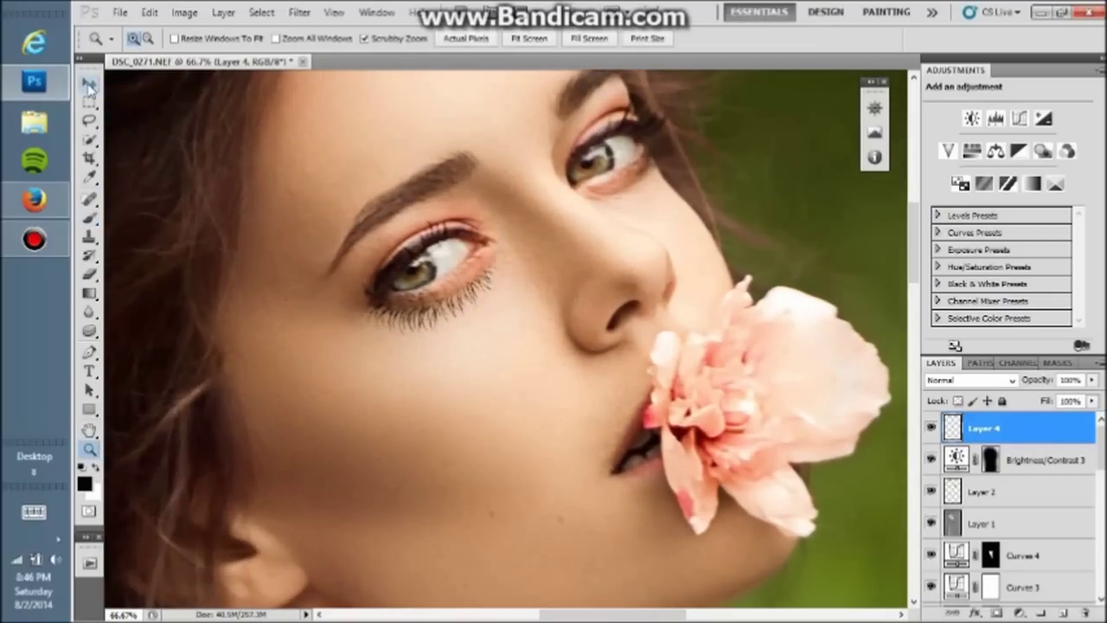
key(v)
drag(459, 311, 465, 298)
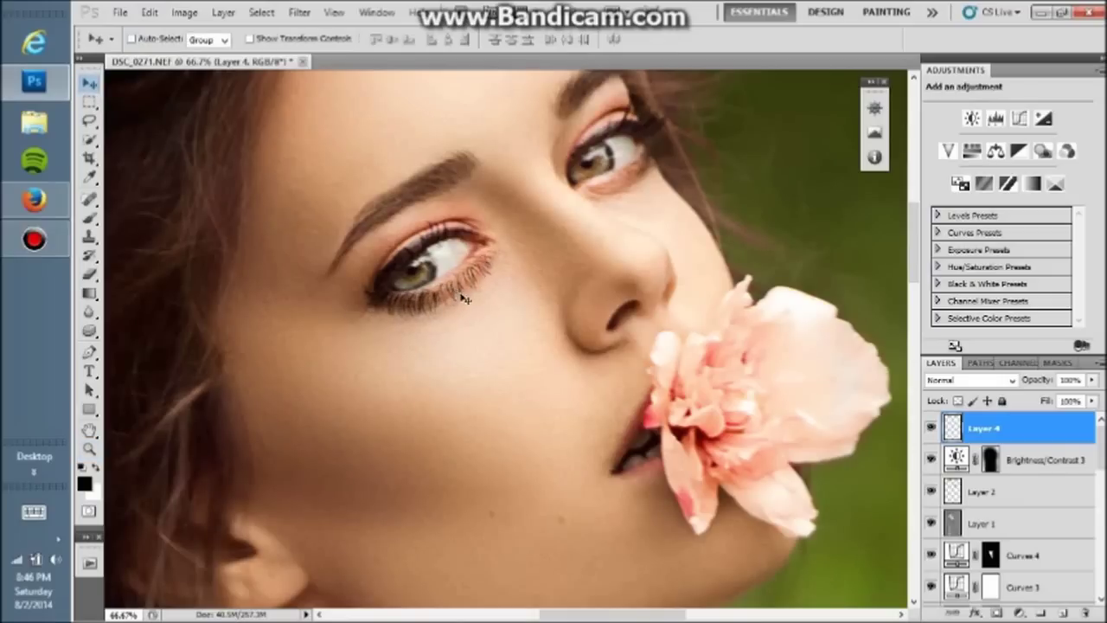
Step: Shrink the lashes to about 90%, refine rotation and position, then add empty Layer 5
key(ctrl+t)
drag(513, 220, 494, 232)
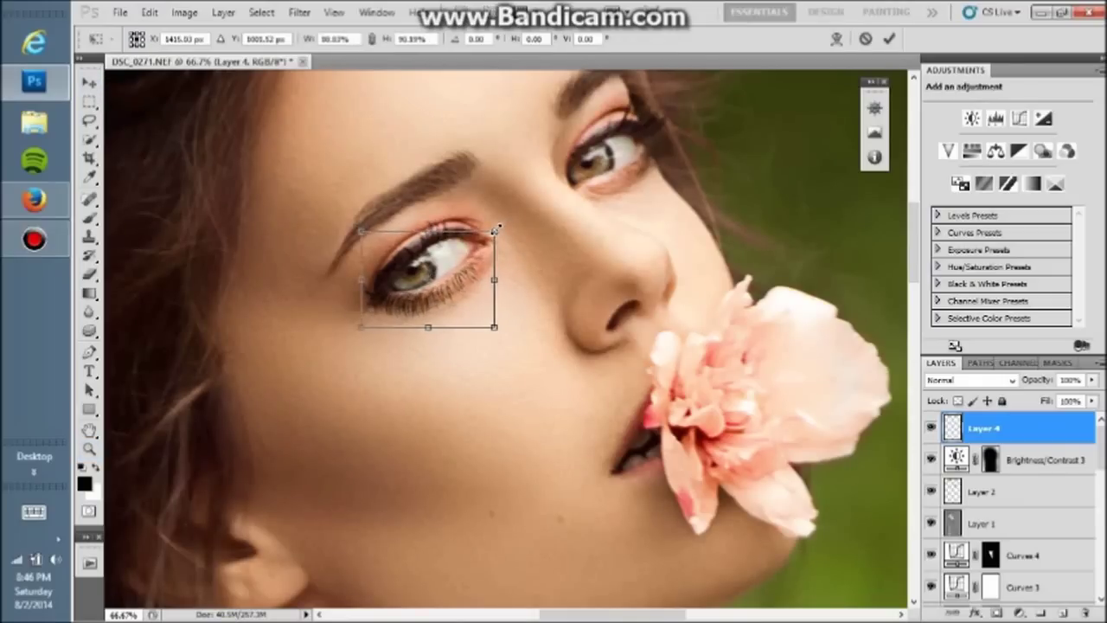
drag(507, 339, 509, 335)
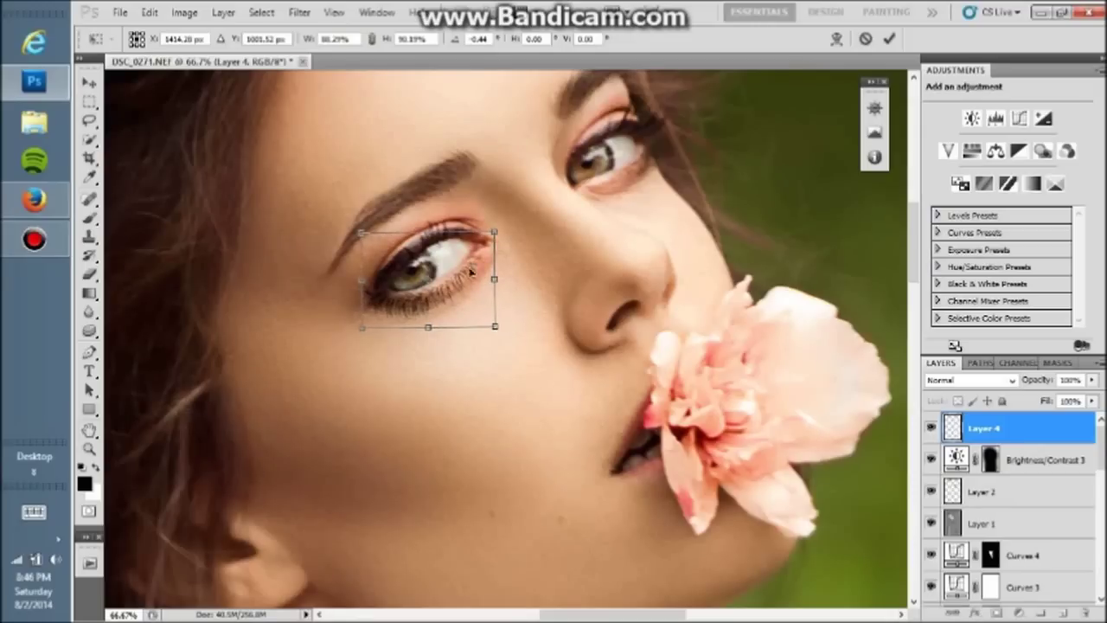
click(334, 12)
click(363, 299)
drag(463, 303, 466, 300)
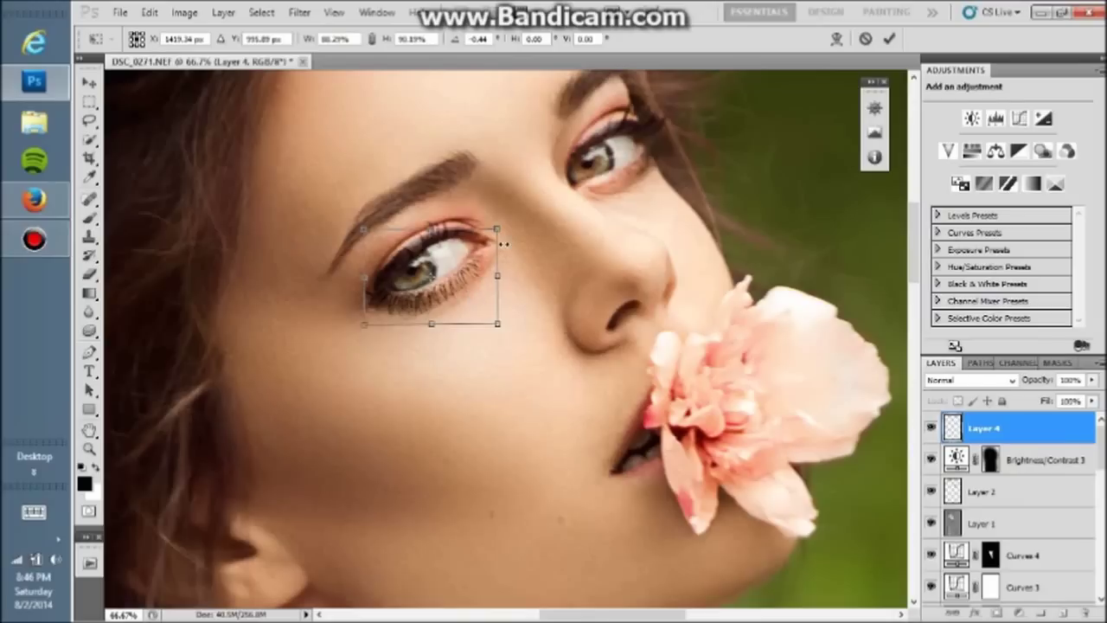
click(889, 39)
click(1064, 613)
click(89, 218)
Step: Stamp an eyelash brush along the right-hand eye's lower lid
right_click(649, 195)
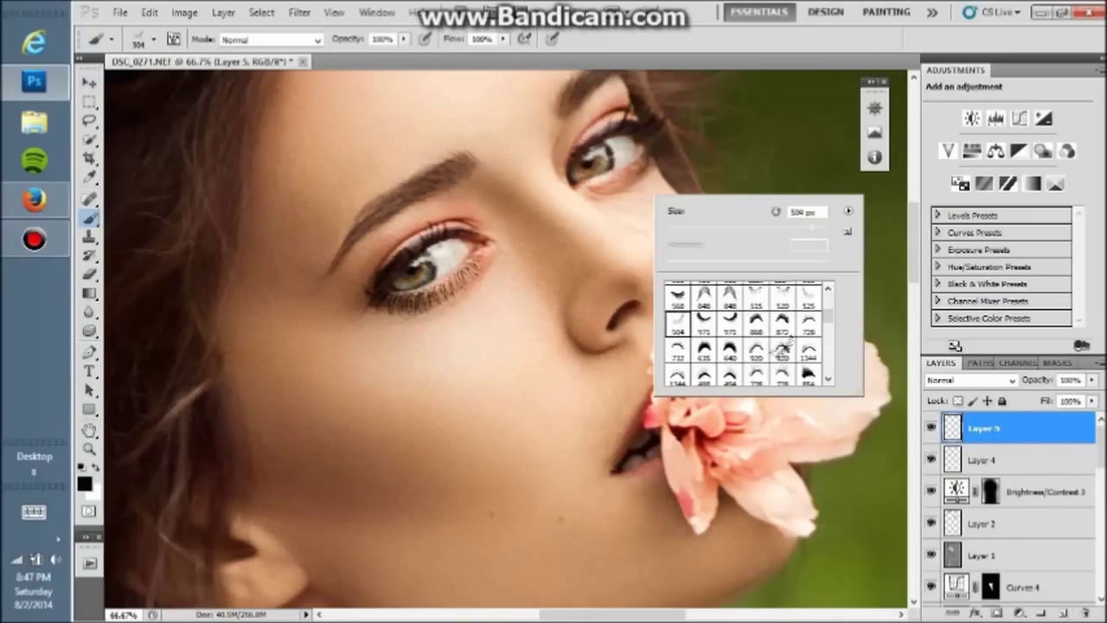
double_click(782, 347)
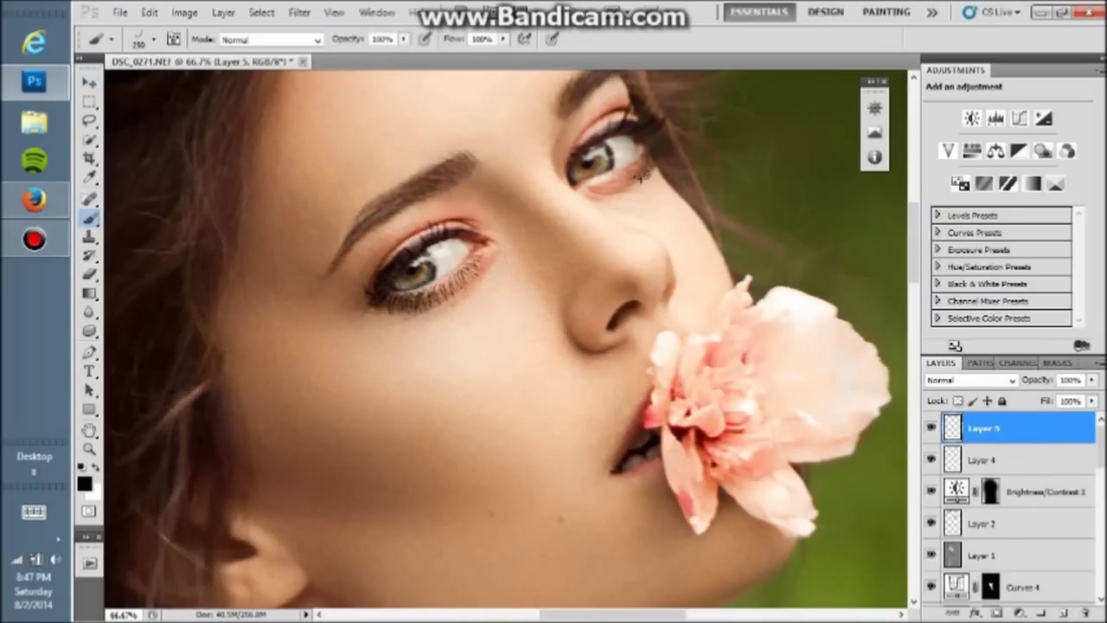
click(636, 173)
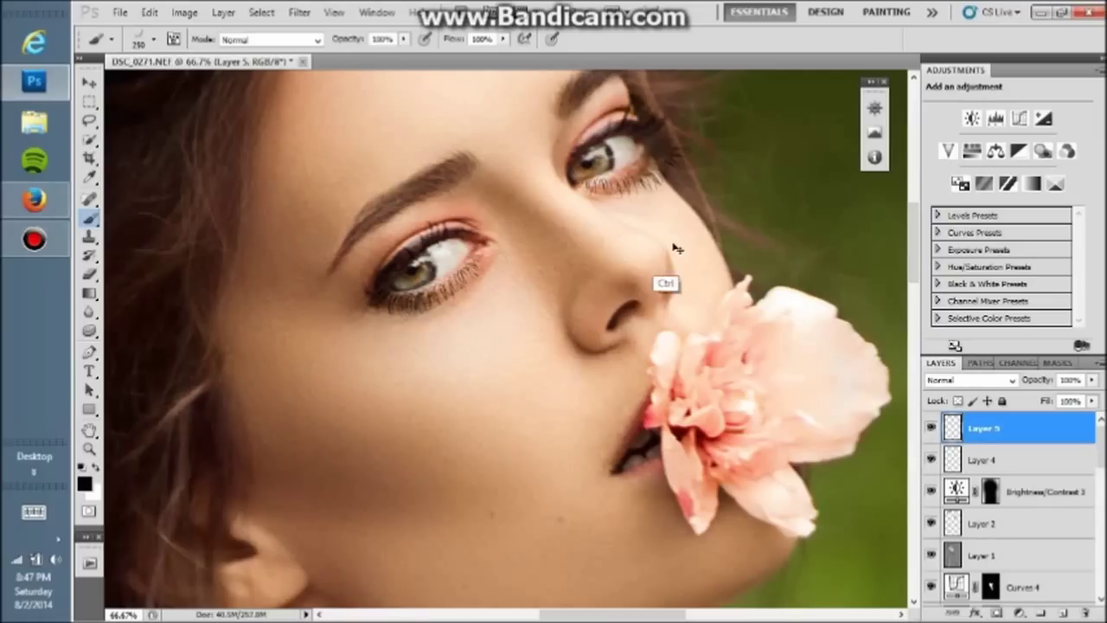
Step: Rotate, shrink to about 90%, nudge up and warp the right-eye lashes to follow the lid
key(ctrl+t)
mouse_move(711, 246)
mouse_down()
mouse_move(674, 176)
mouse_move(682, 170)
mouse_up()
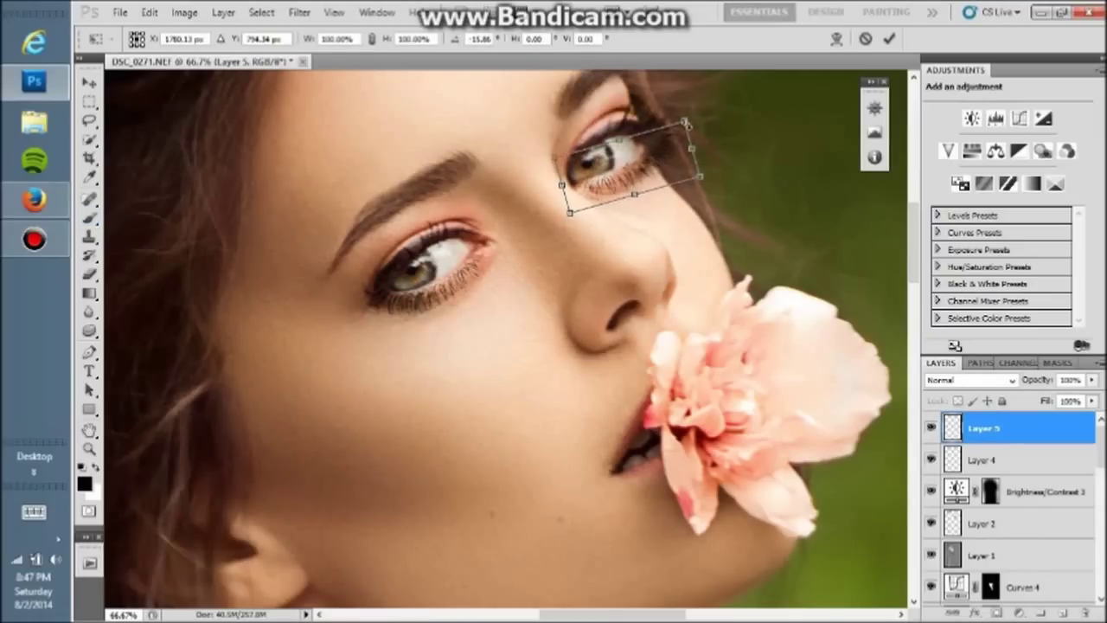
drag(688, 119, 683, 132)
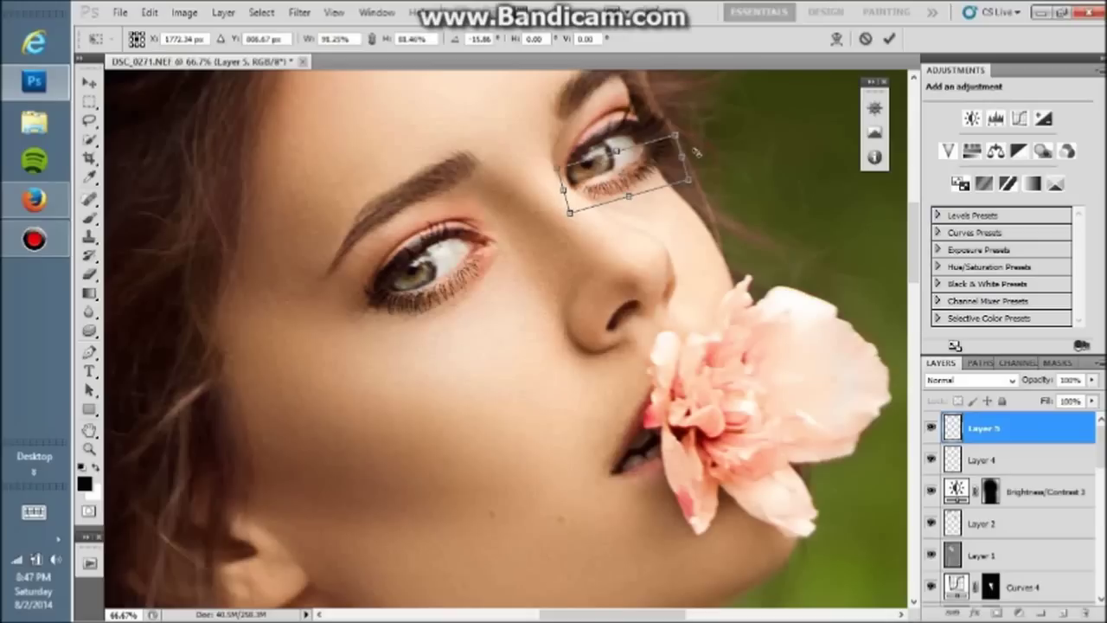
drag(672, 171, 673, 164)
right_click(690, 119)
key(Escape)
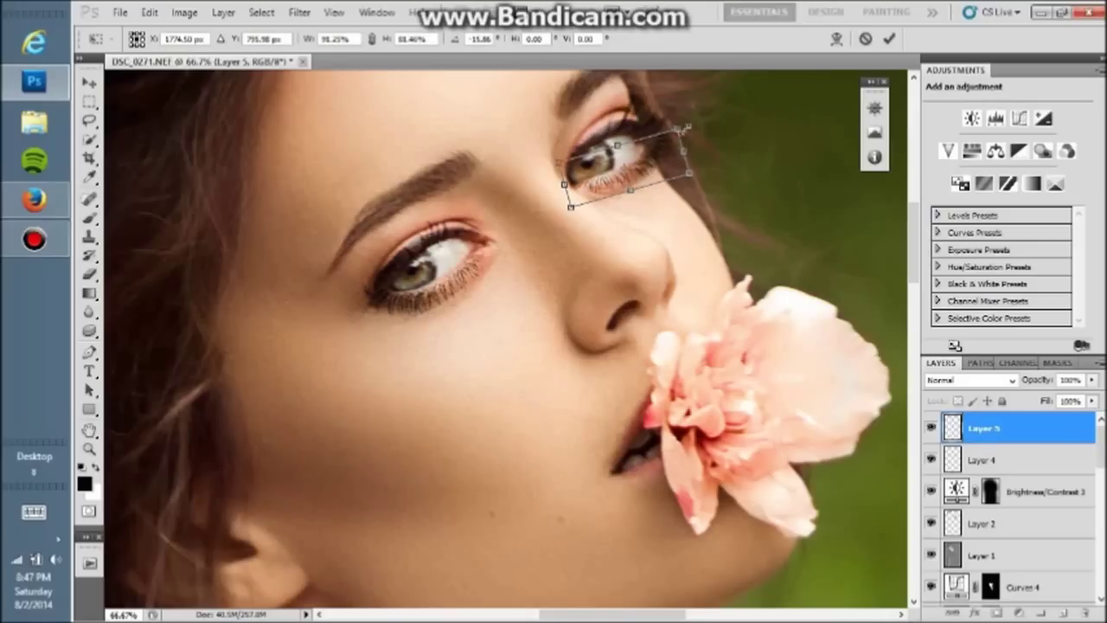
drag(681, 116, 675, 115)
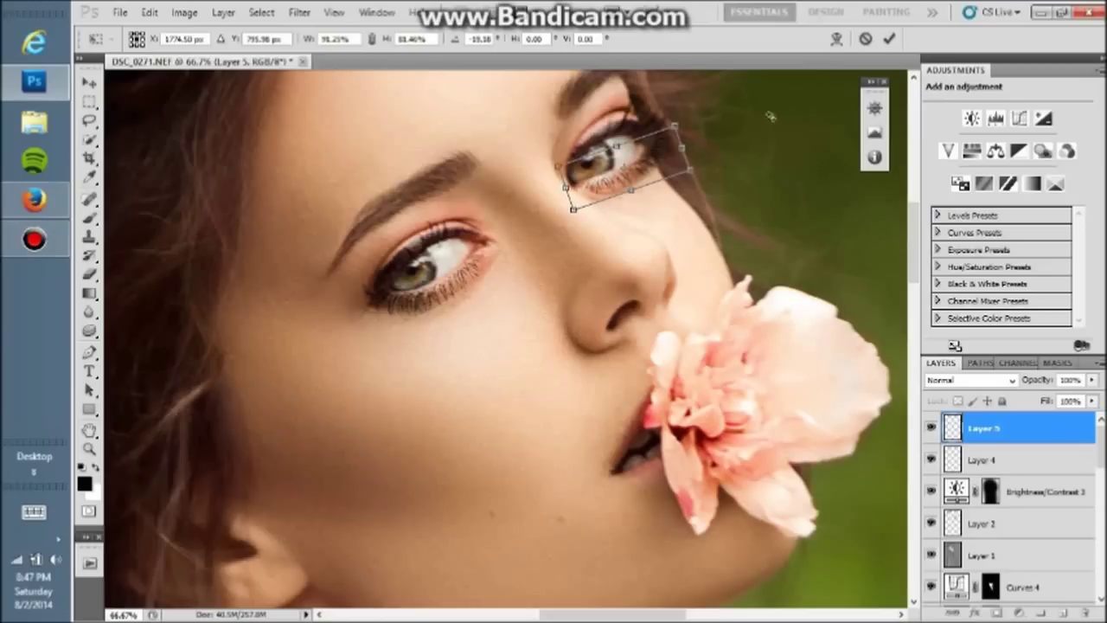
click(837, 38)
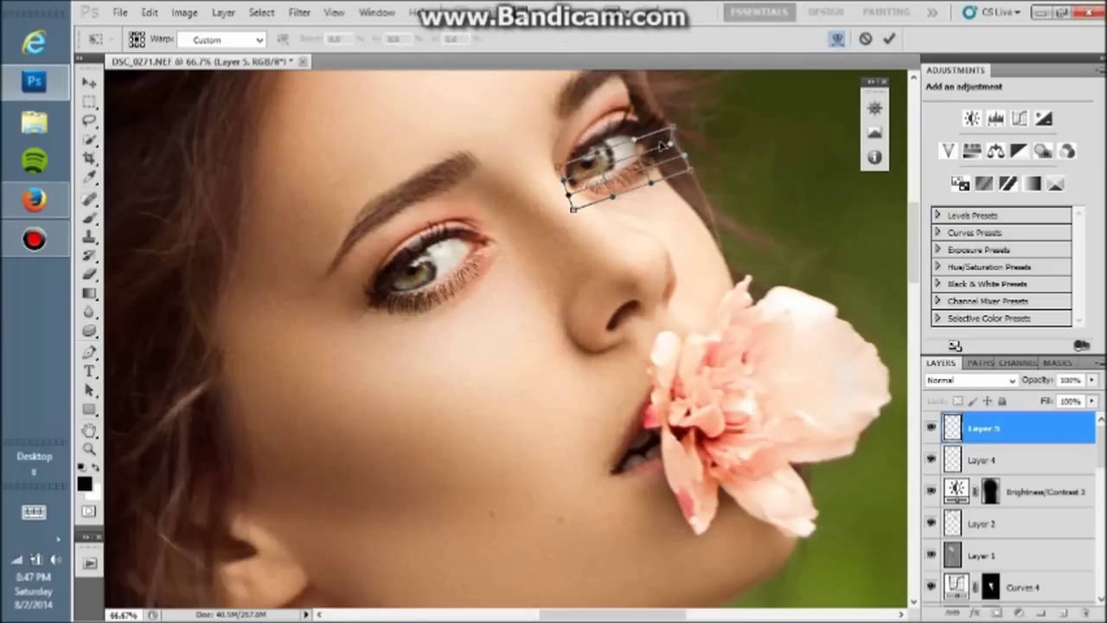
click(890, 39)
Step: Soften the right-eye lashes on Layer 5 with a 0.8-pixel Gaussian Blur
key(e)
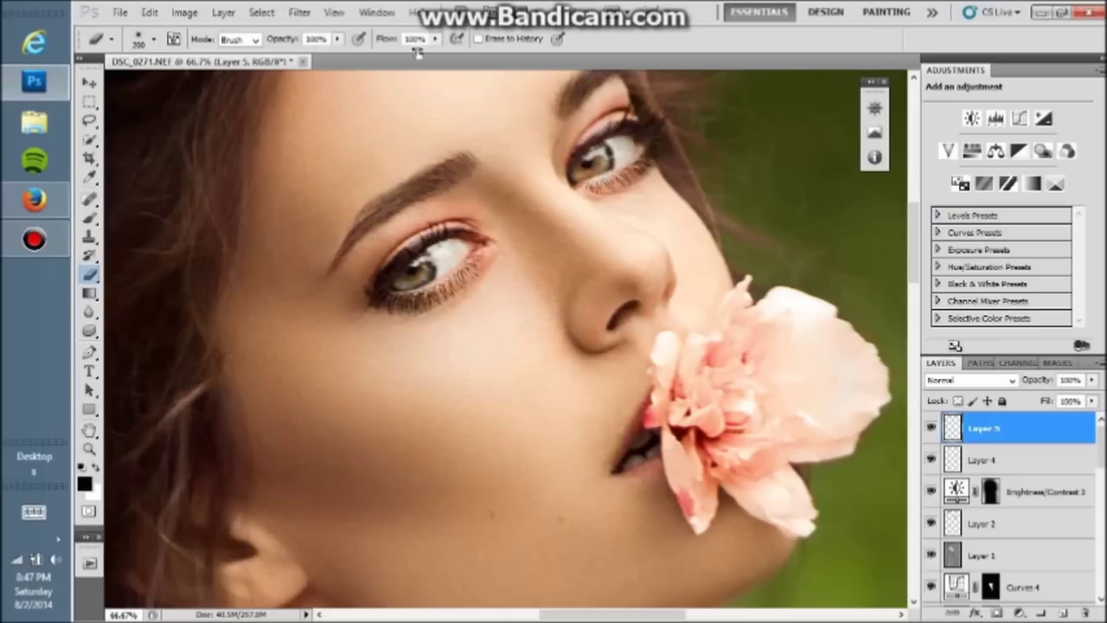
key(bracketleft)
key(bracketleft)
key(bracketleft)
click(309, 12)
mouse_move(377, 161)
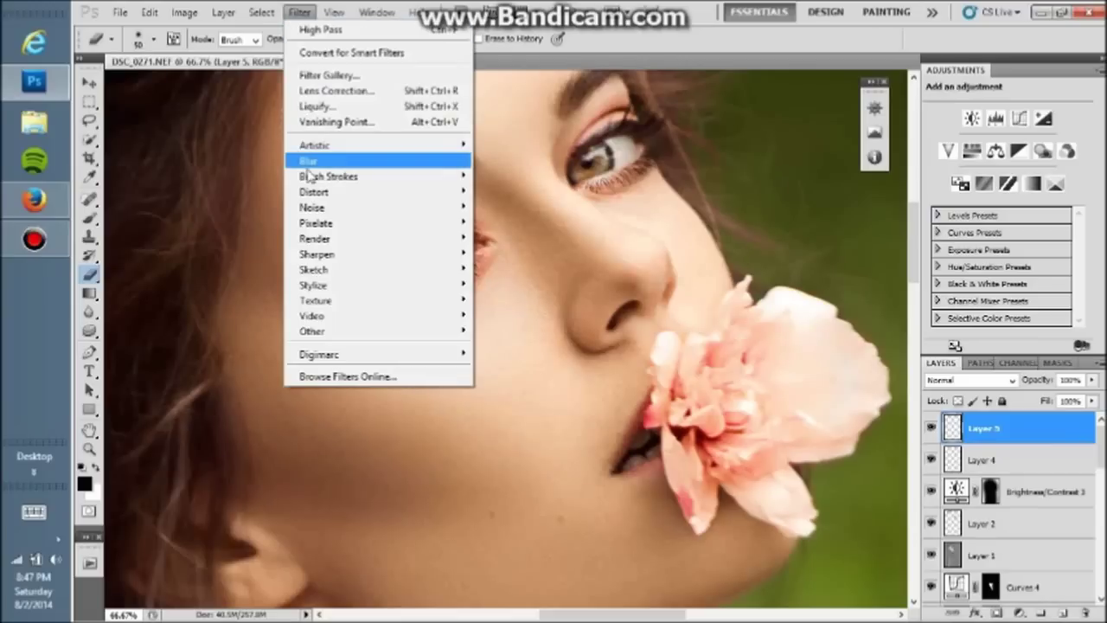
click(246, 222)
click(740, 435)
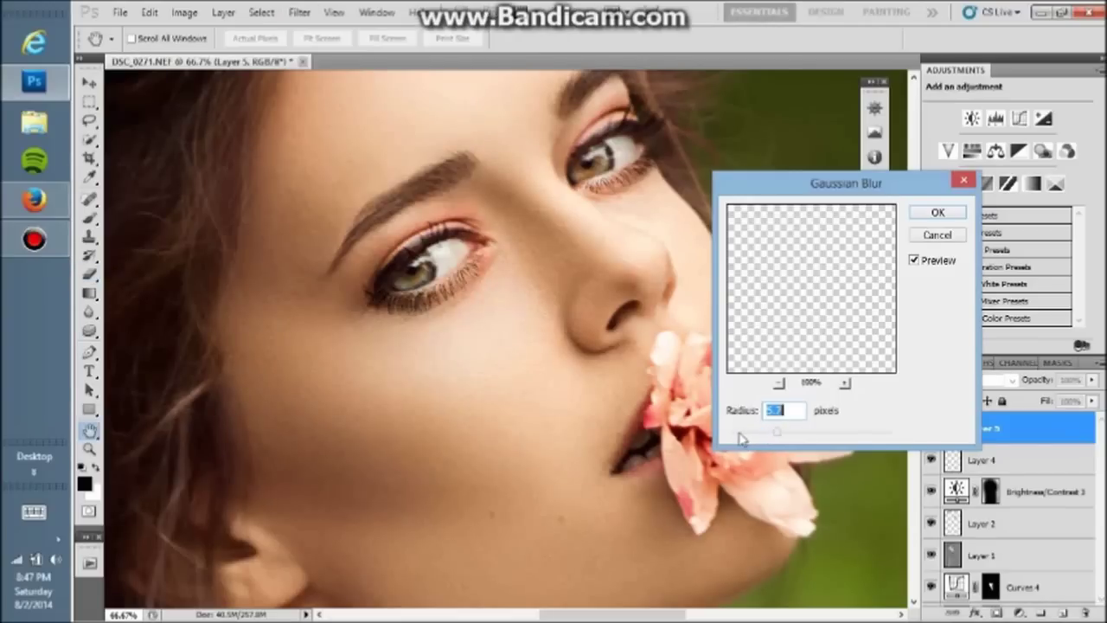
text(1)
click(913, 261)
text(.8)
click(938, 213)
Step: Apply the same blur to Layer 4's lashes and reselect Layer 5
click(1010, 463)
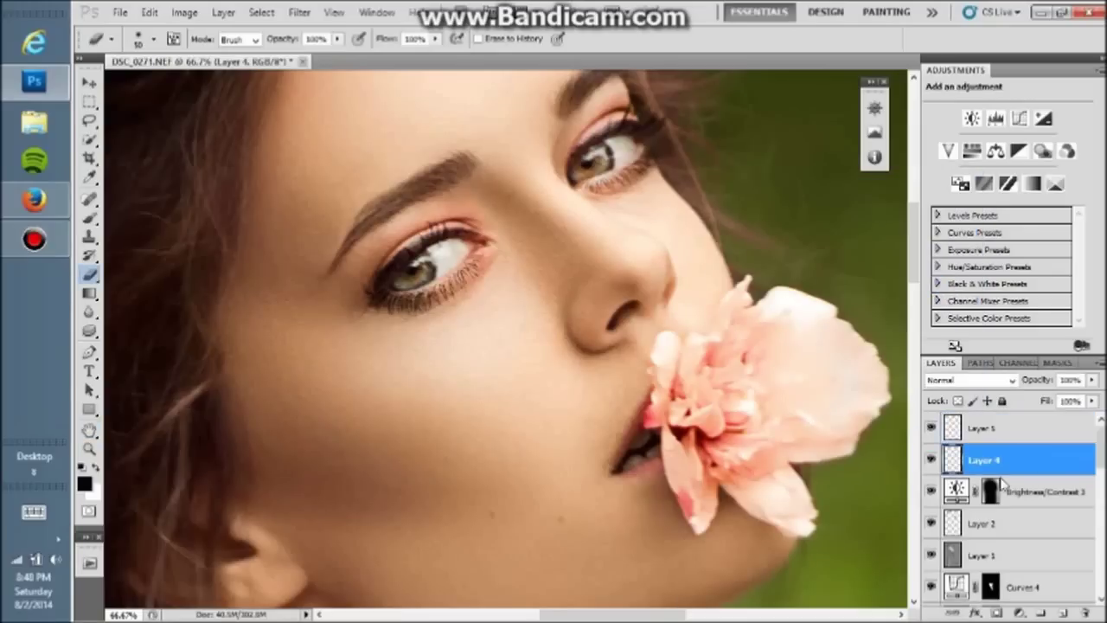
click(299, 13)
key(Escape)
key(alt+bracketright)
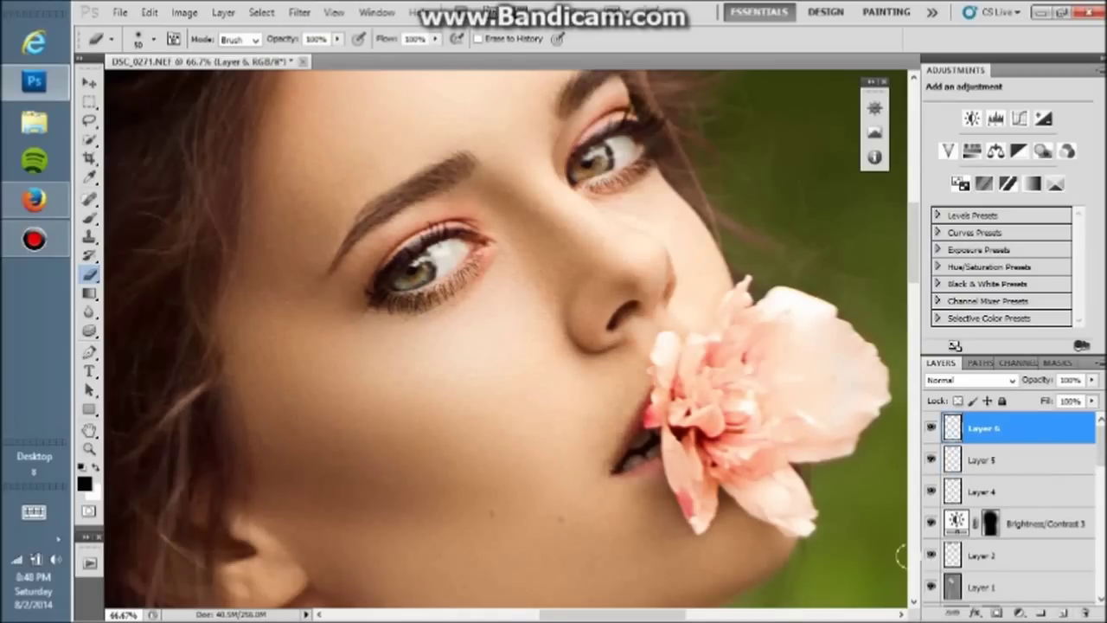
Step: Stamp a 300 px lash brush along the left-hand eye's upper lid
click(90, 216)
right_click(498, 202)
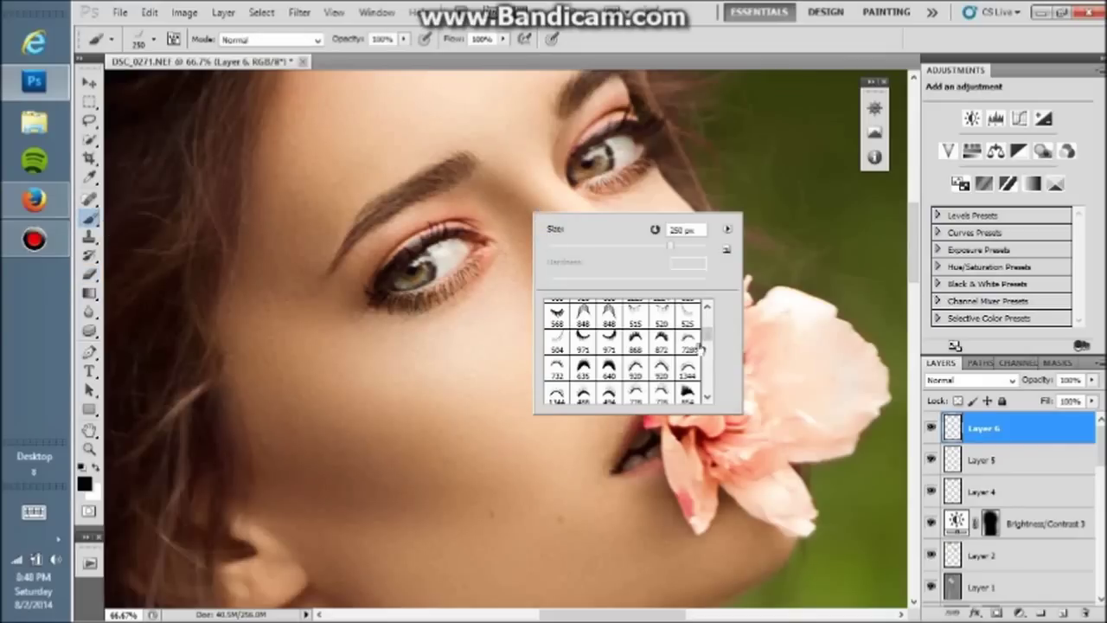
click(708, 308)
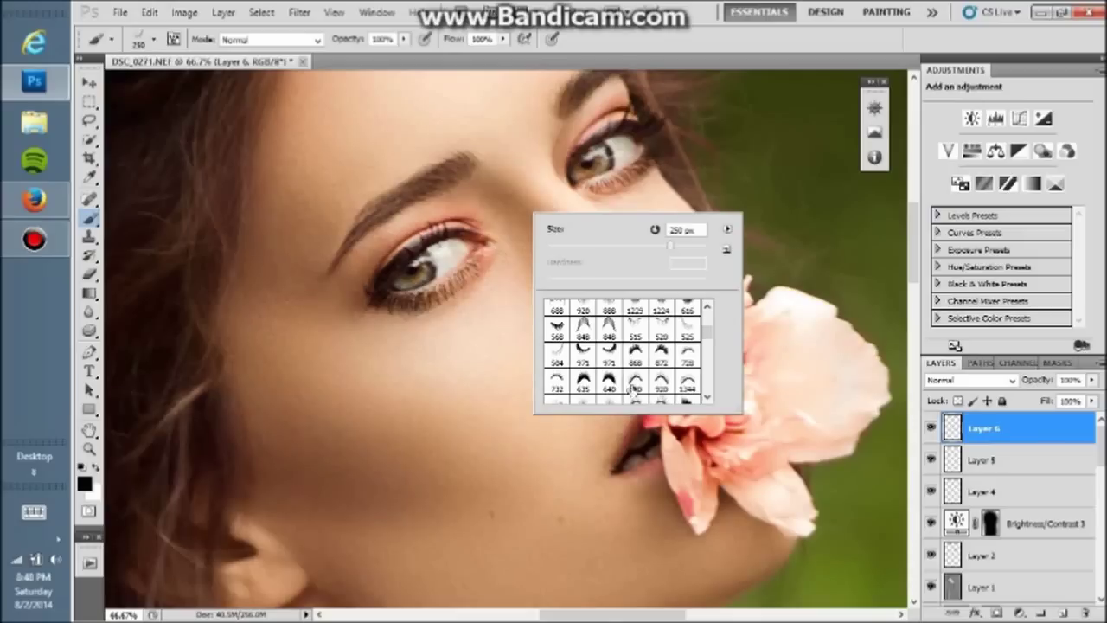
click(708, 397)
click(687, 374)
key(Return)
key(bracketleft)
key(bracketleft)
key(bracketleft)
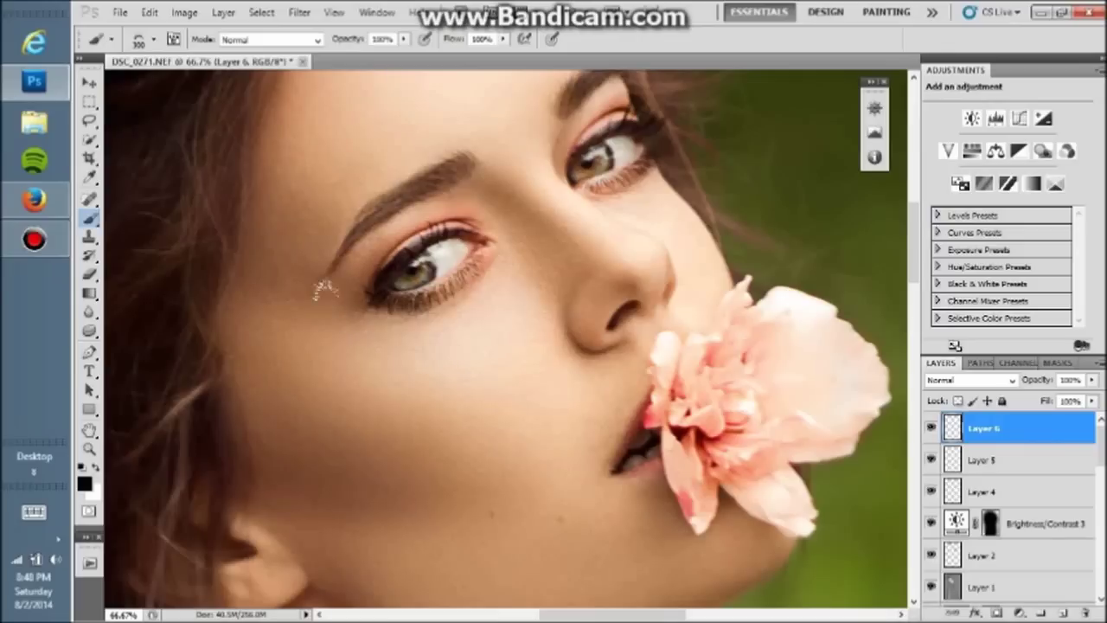
click(426, 252)
Step: Rotate, narrow, flatten and reposition the upper lashes to sit along the lid
key(ctrl+t)
drag(523, 236, 502, 177)
drag(472, 247, 460, 238)
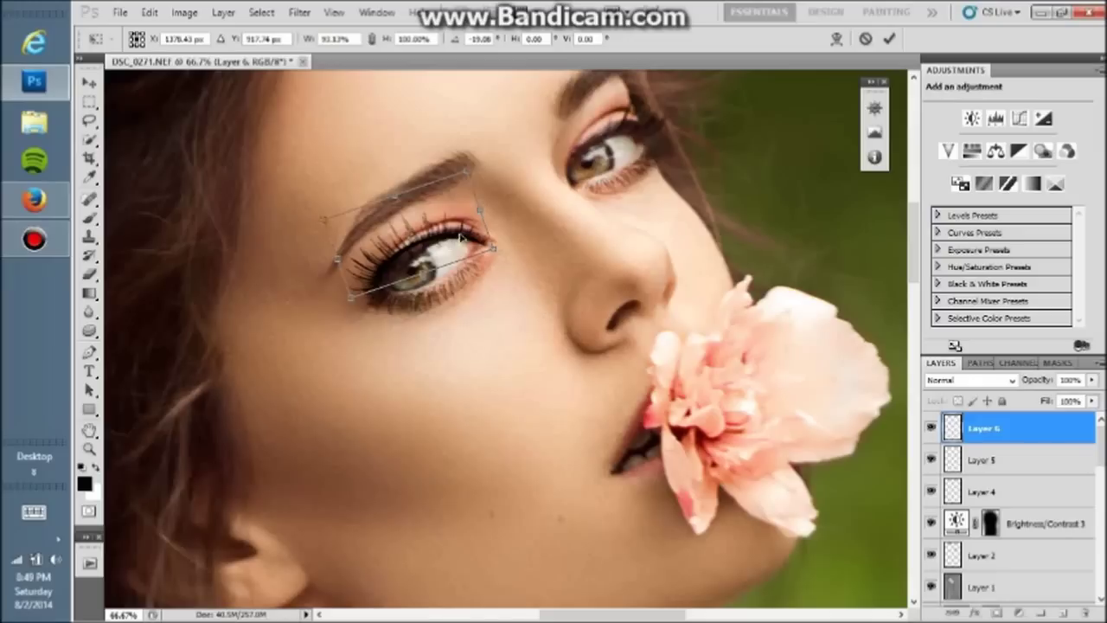
right_click(474, 160)
key(Escape)
drag(473, 160, 459, 152)
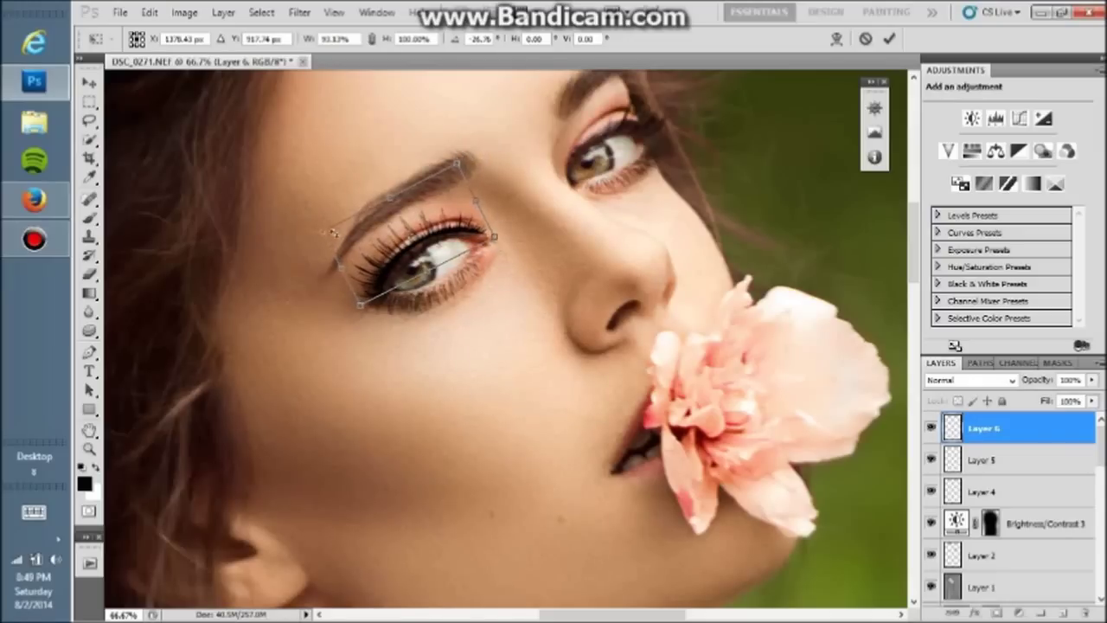
drag(317, 234, 331, 227)
drag(398, 195, 400, 200)
drag(468, 155, 474, 159)
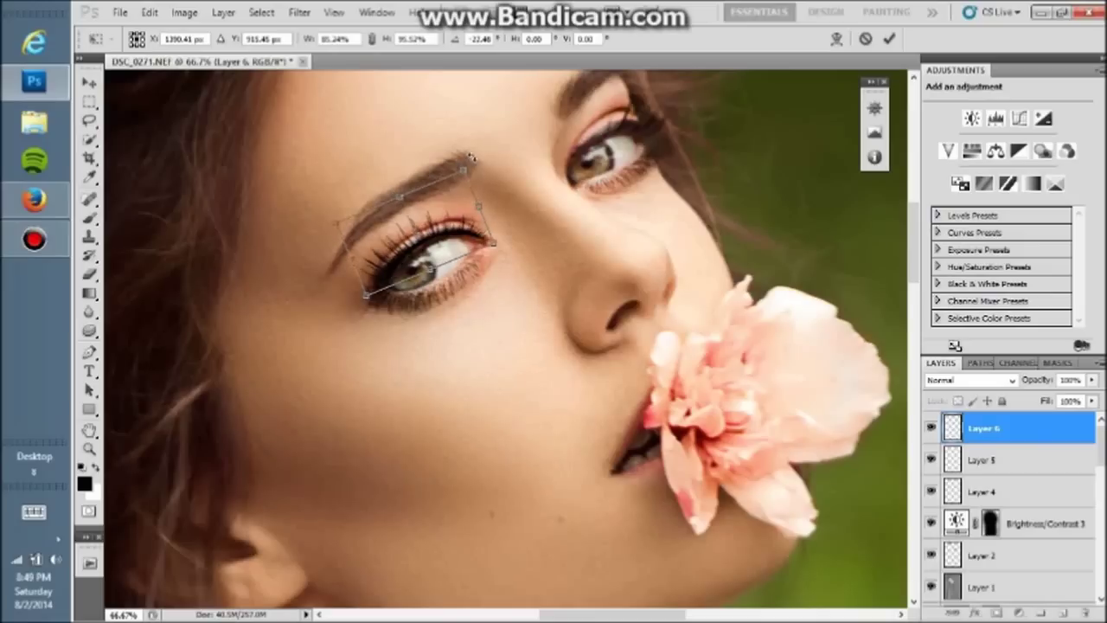
drag(446, 218, 448, 223)
key(Return)
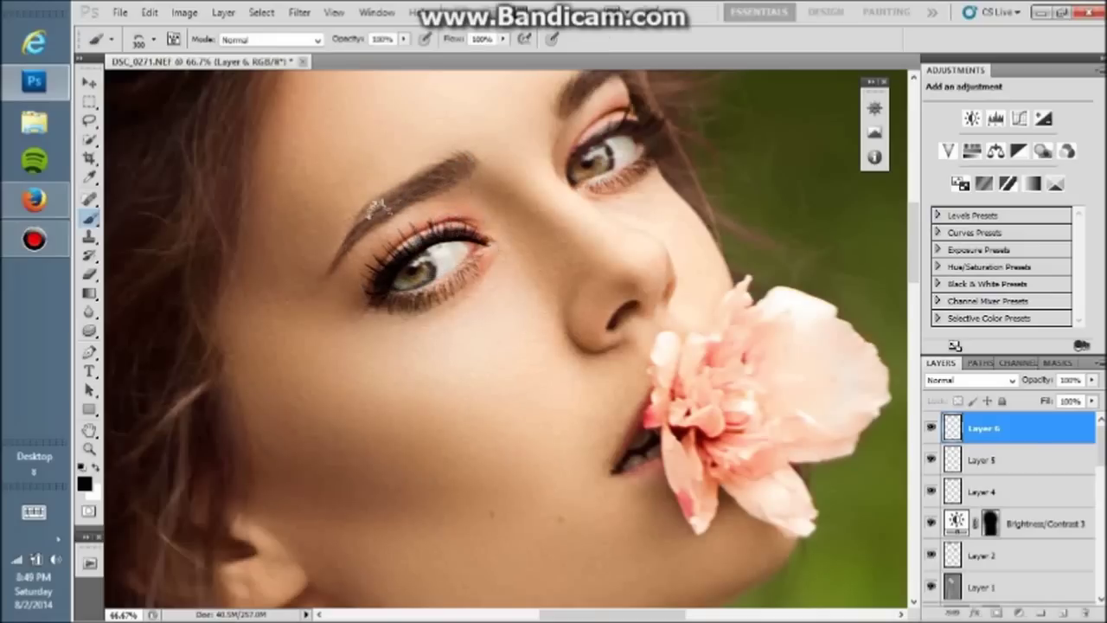
key(v)
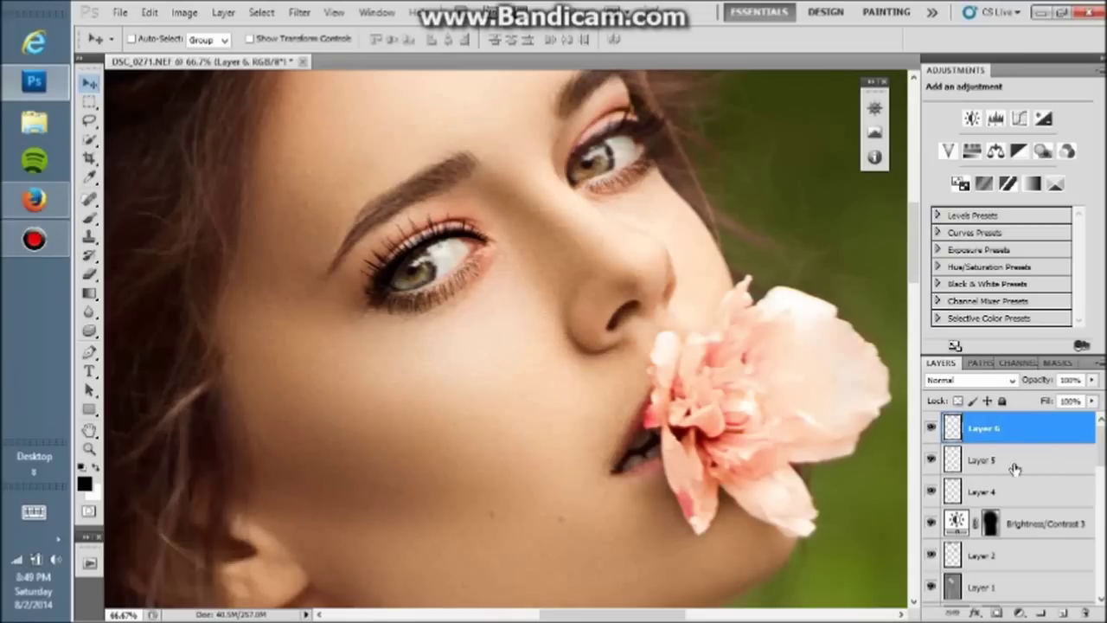
Step: Add Layer 7, then erase stray lashes from the left eye's lower lid on Layer 6
click(299, 12)
click(410, 393)
click(1064, 614)
click(1043, 467)
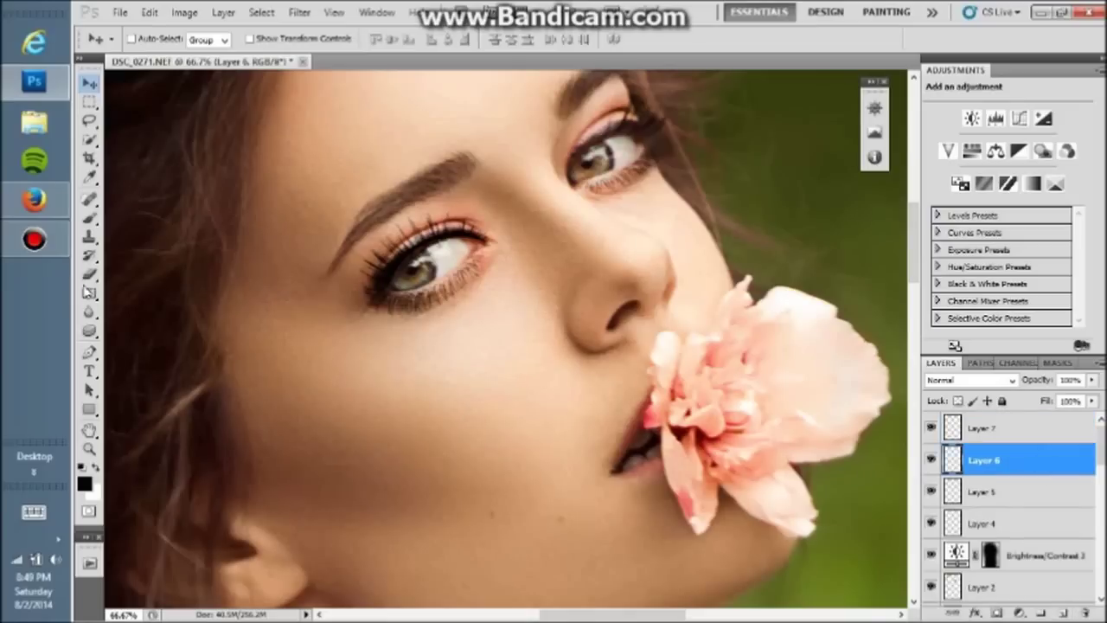
click(90, 274)
key(bracketleft)
drag(424, 256, 383, 304)
drag(483, 254, 424, 257)
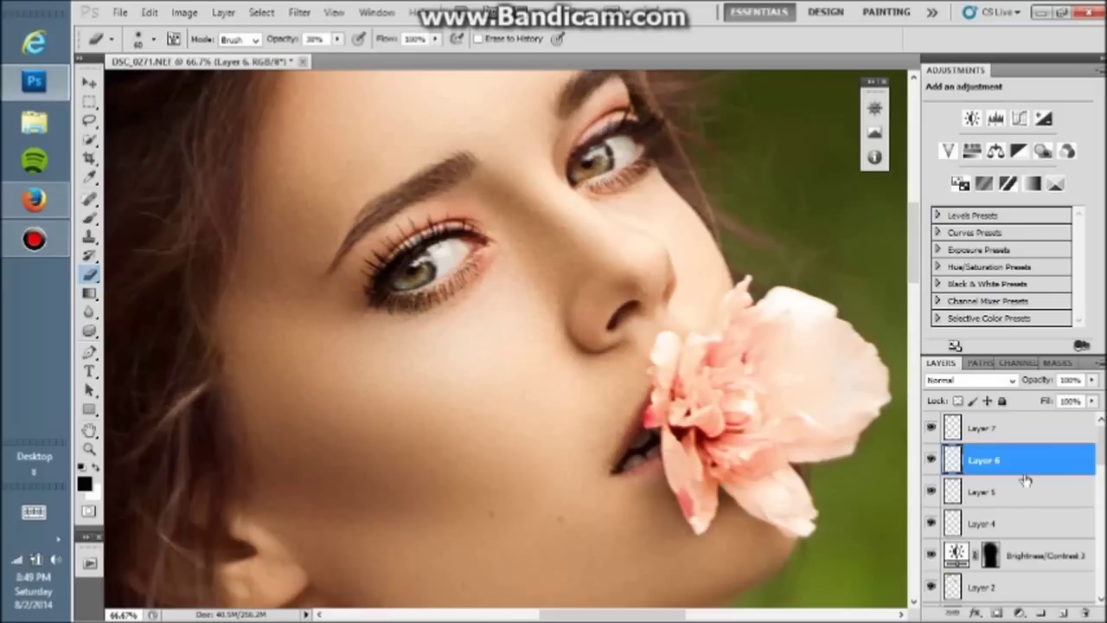
Step: On Layer 7, stamp the 1344 lash brush at 300 px over the right eye
click(1048, 430)
key(b)
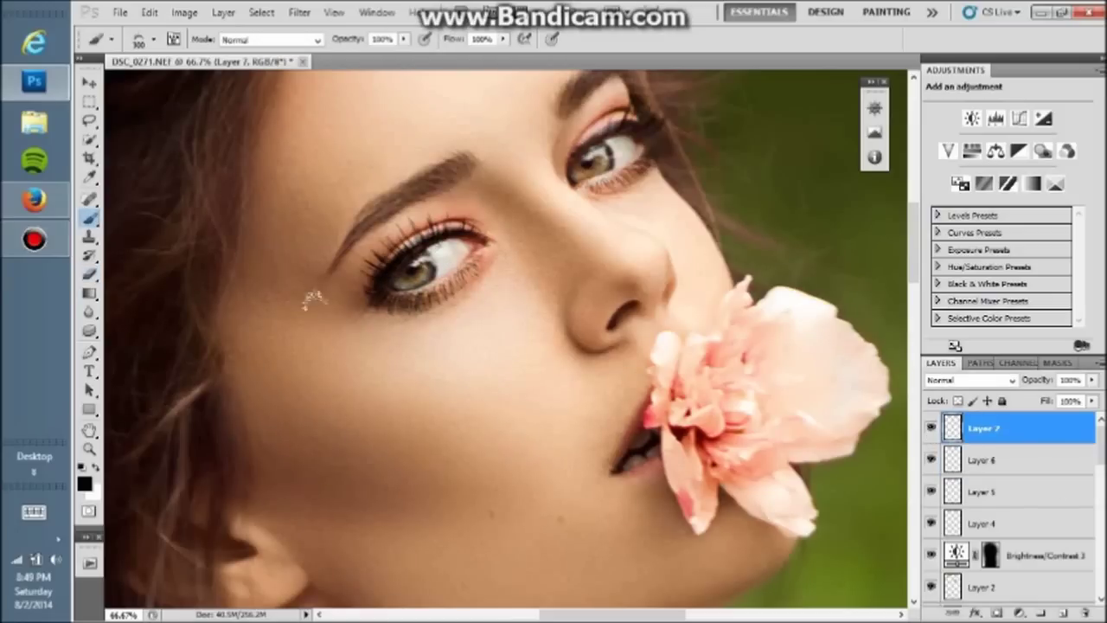
right_click(554, 221)
click(781, 355)
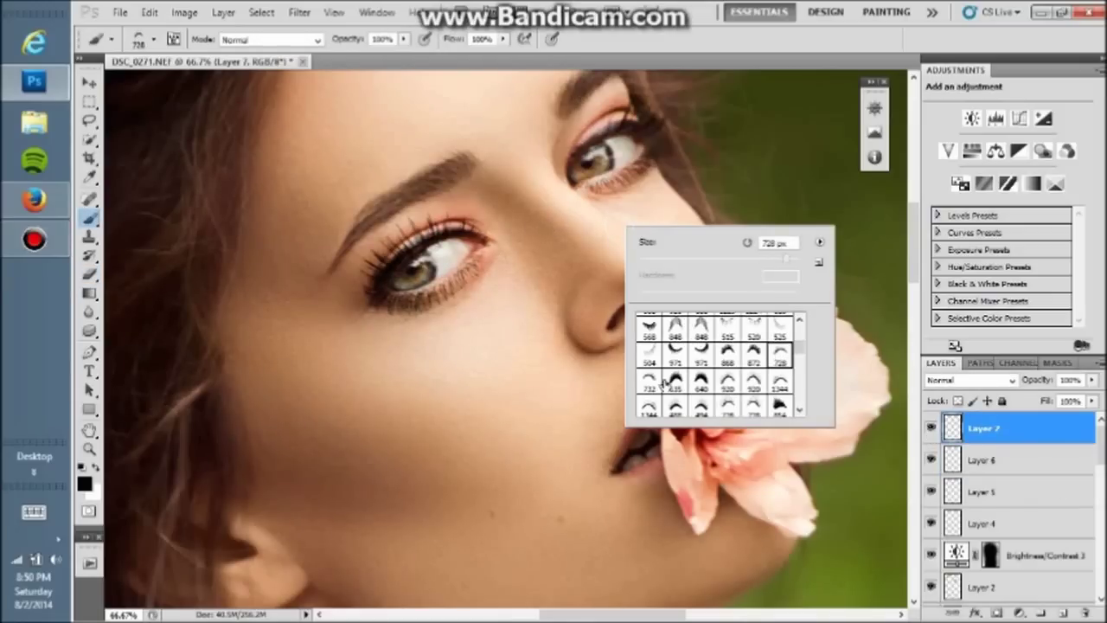
click(650, 405)
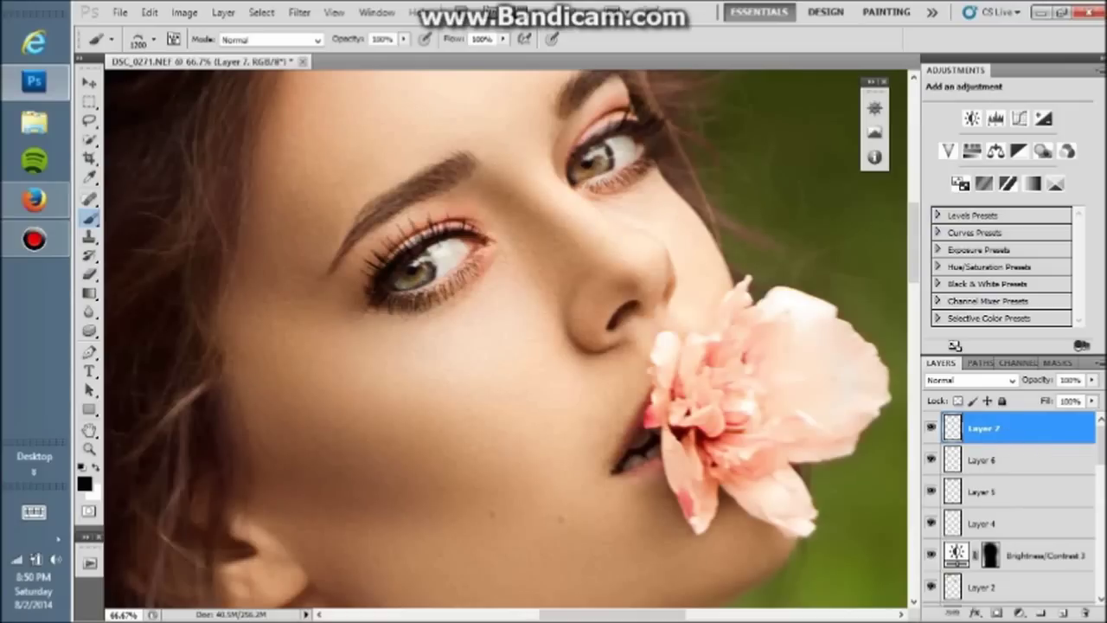
key(bracketleft)
key(bracketleft)
key(bracketleft)
click(643, 128)
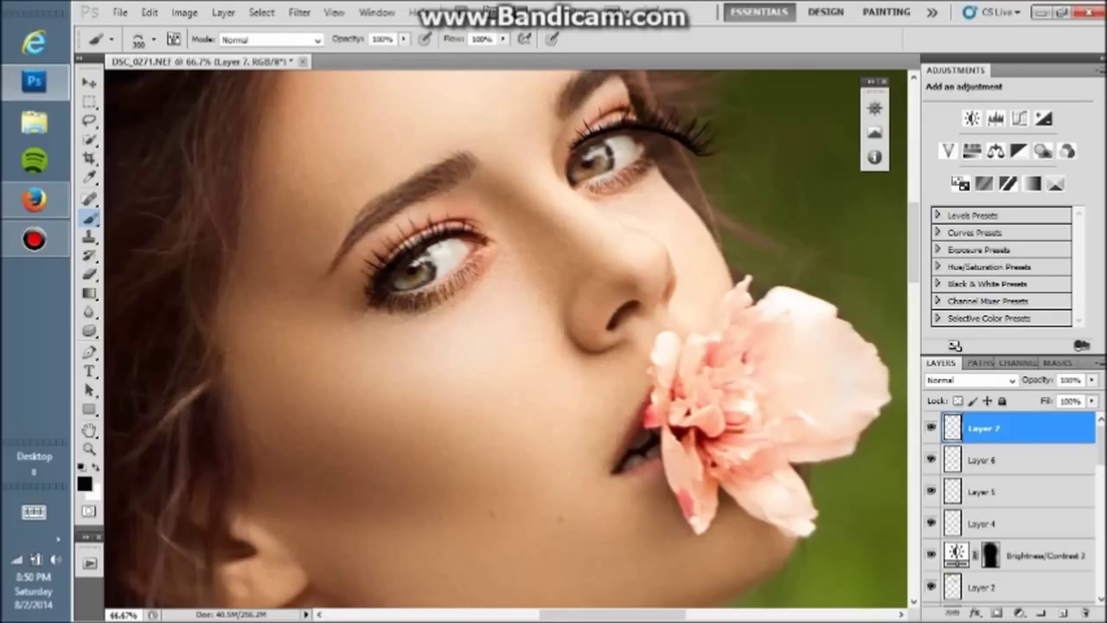
Step: Erase excess lashes near the right eye with the eraser at full opacity
click(89, 273)
key(0)
mouse_move(663, 123)
mouse_down()
mouse_move(717, 155)
mouse_move(703, 130)
mouse_up()
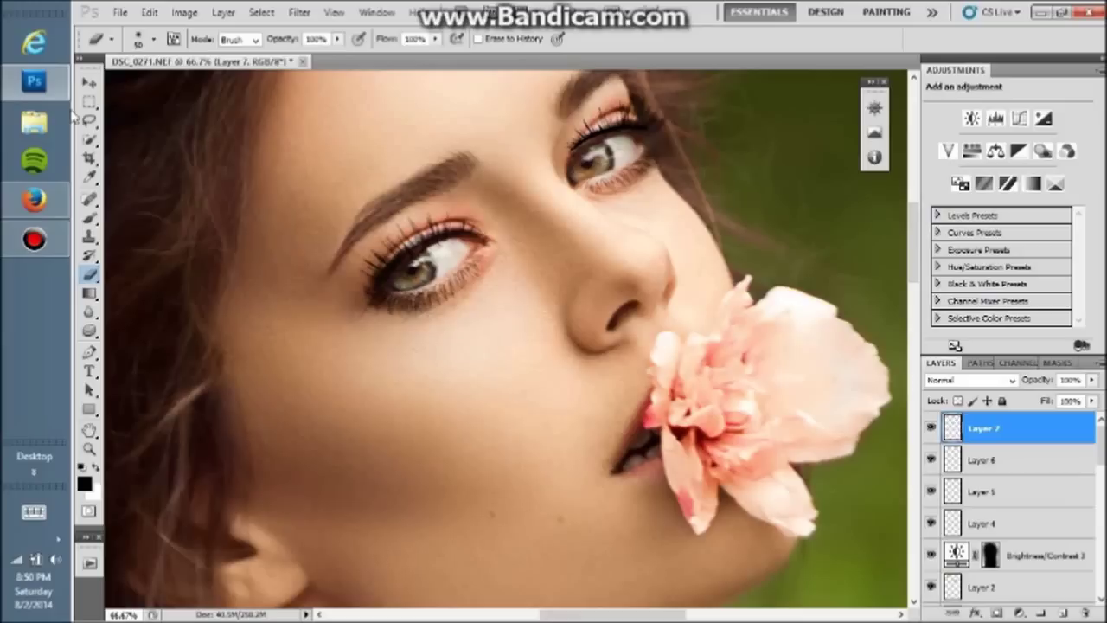
Step: Rotate the right-eye lashes and warp their edge to curve around the eye corner
key(v)
key(ctrl+t)
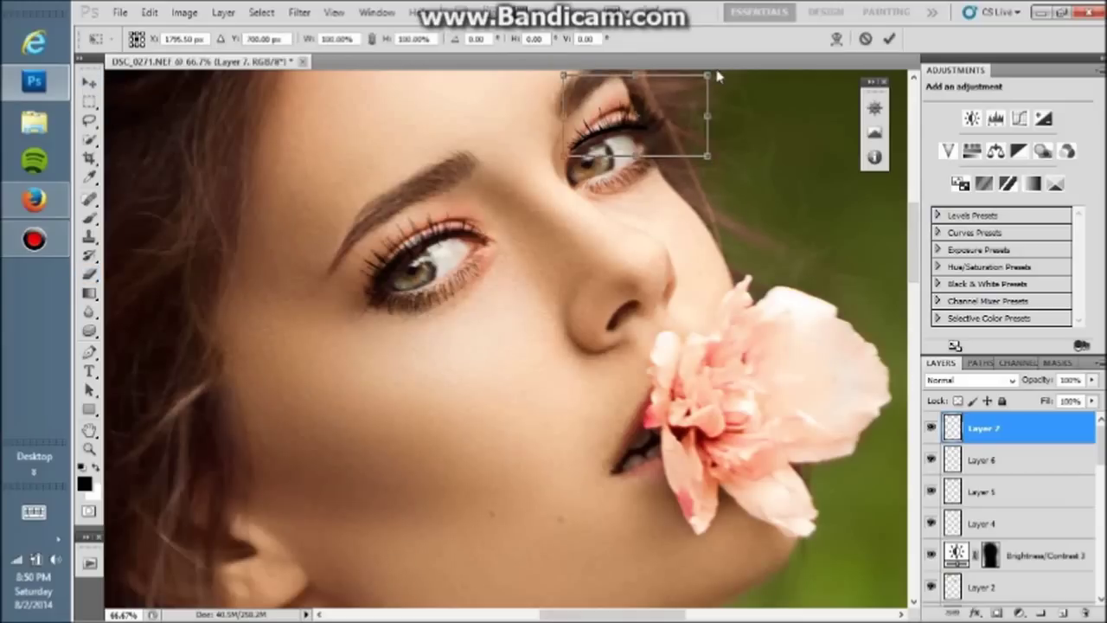
drag(717, 75, 718, 90)
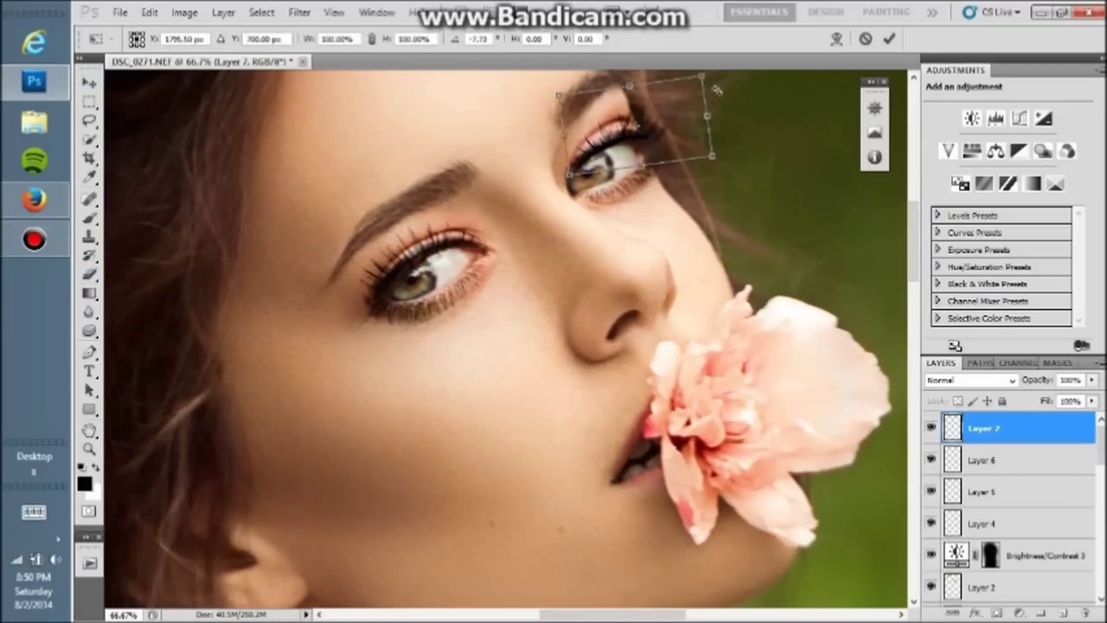
drag(722, 160, 720, 171)
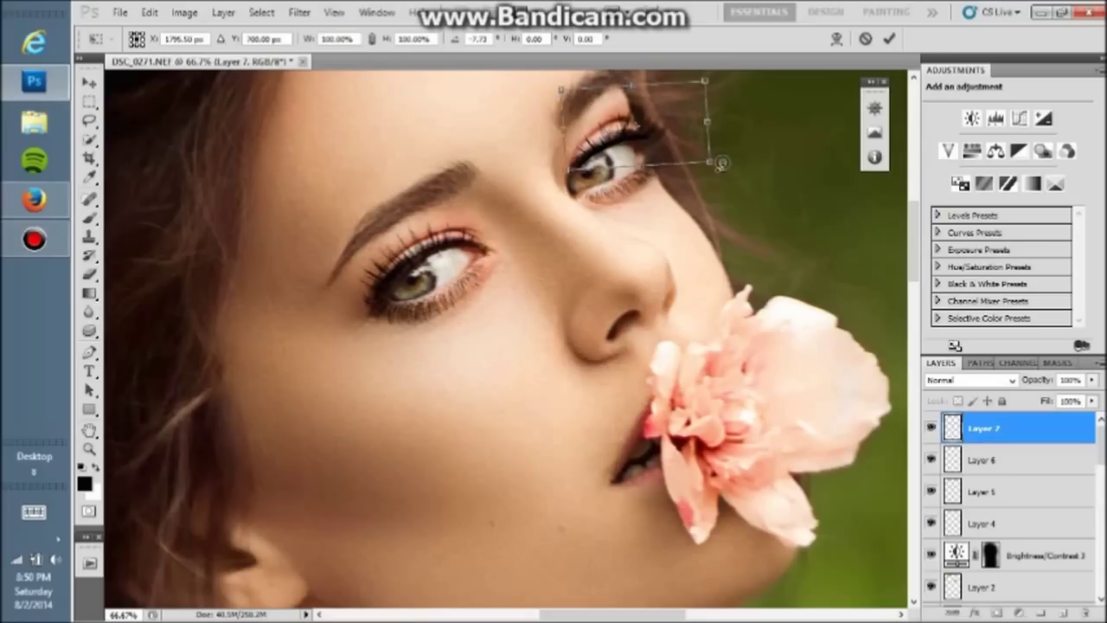
click(837, 40)
mouse_move(708, 125)
mouse_down()
mouse_move(709, 84)
mouse_move(703, 111)
mouse_up()
mouse_move(710, 163)
mouse_down()
mouse_move(689, 172)
mouse_move(698, 133)
mouse_up()
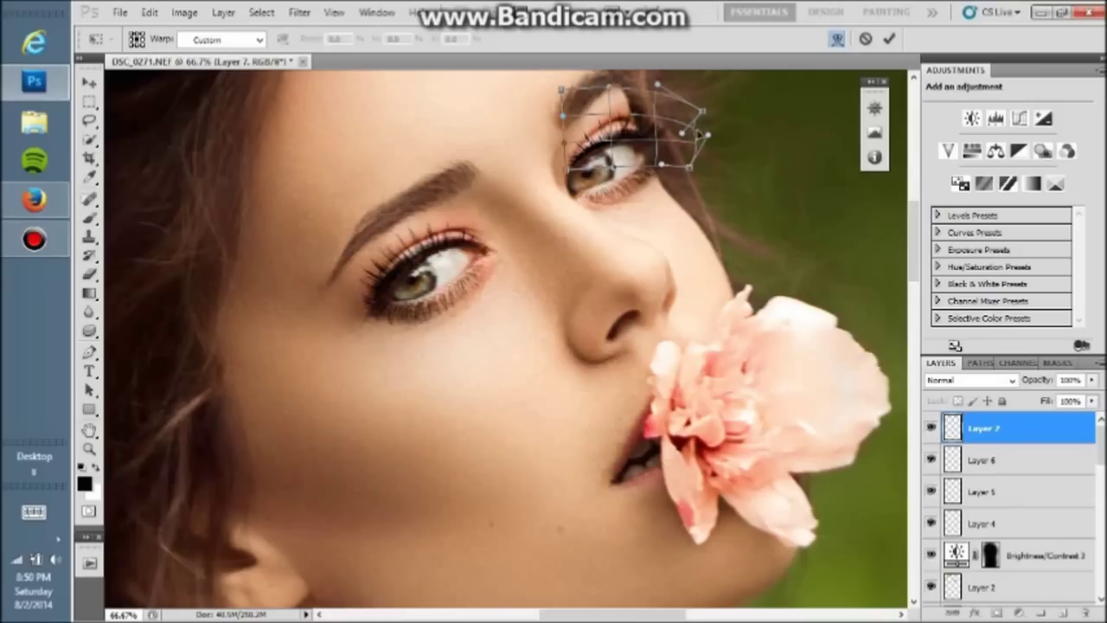
key(Return)
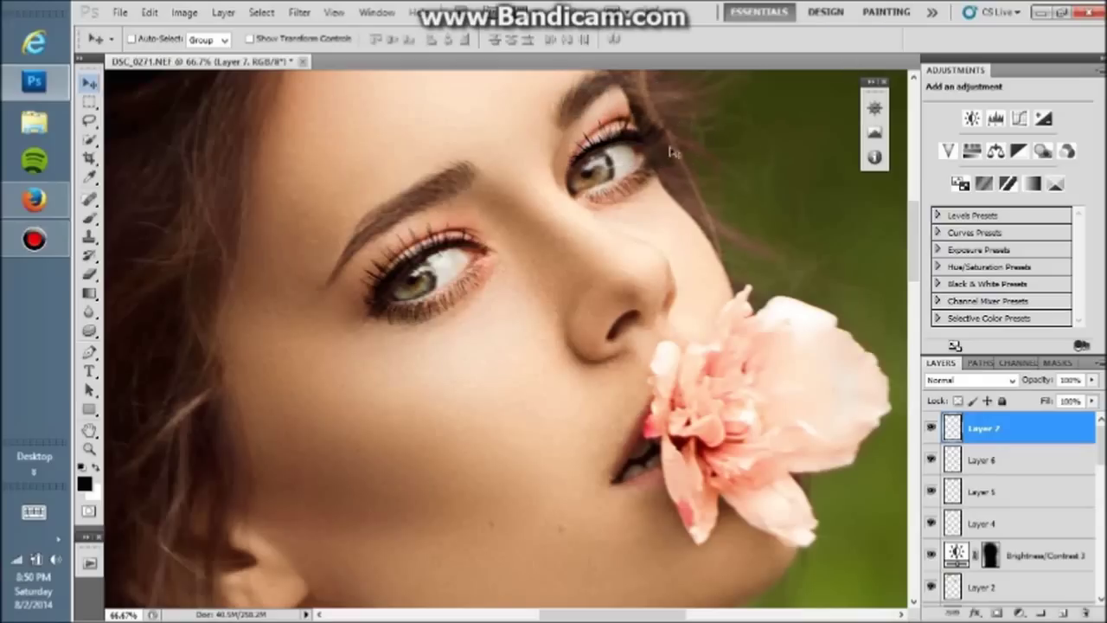
key(ctrl+z)
key(ctrl+z)
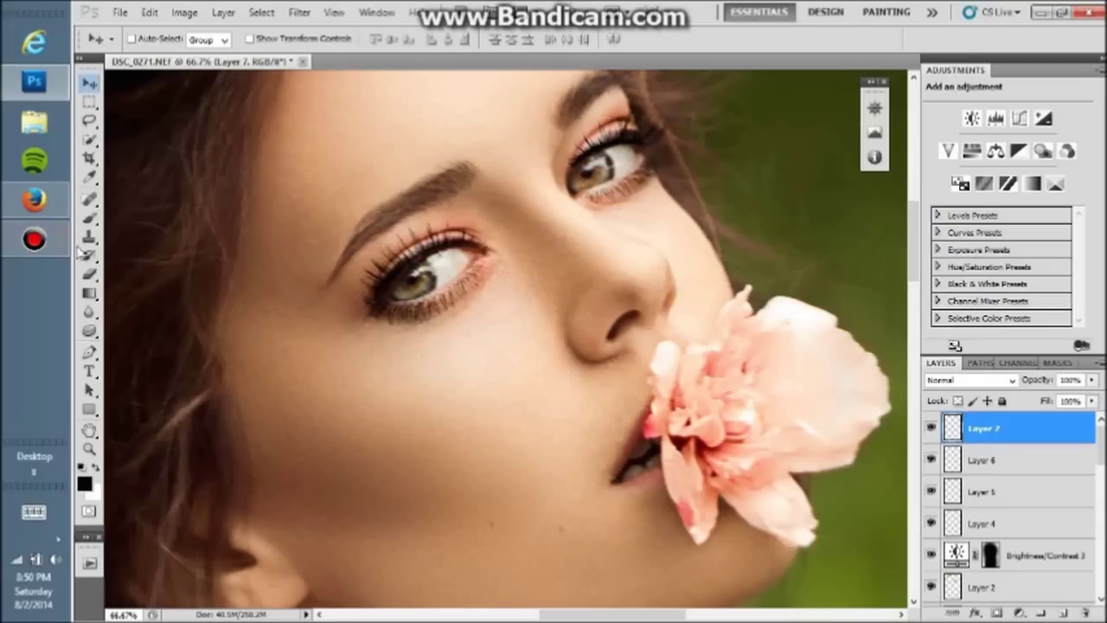
Step: Make the eraser slightly larger and adjust its opacity
click(89, 273)
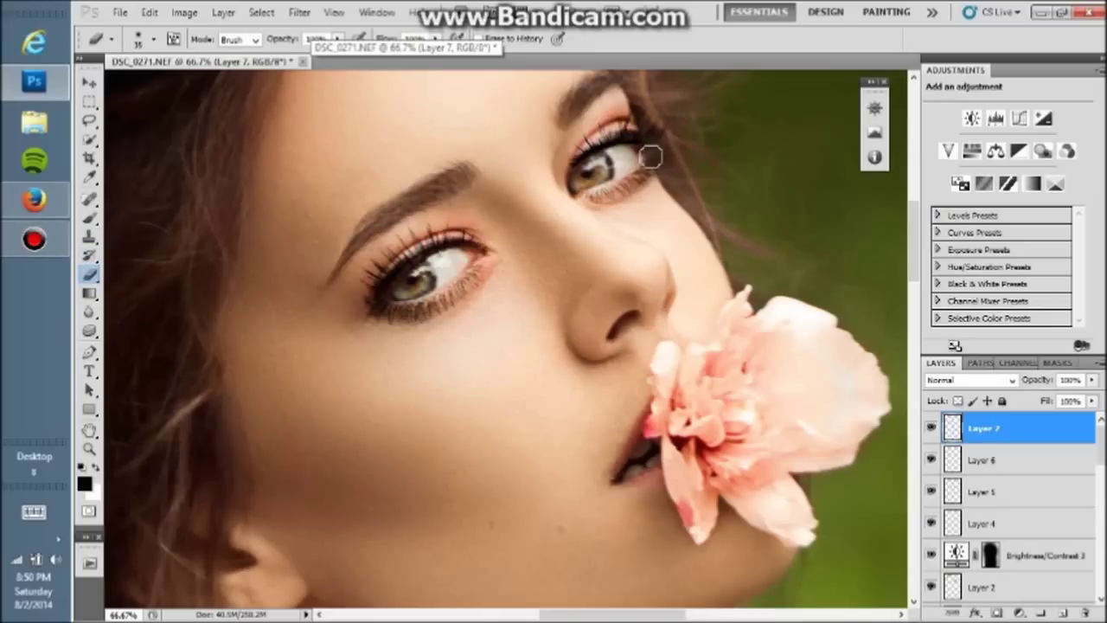
click(267, 40)
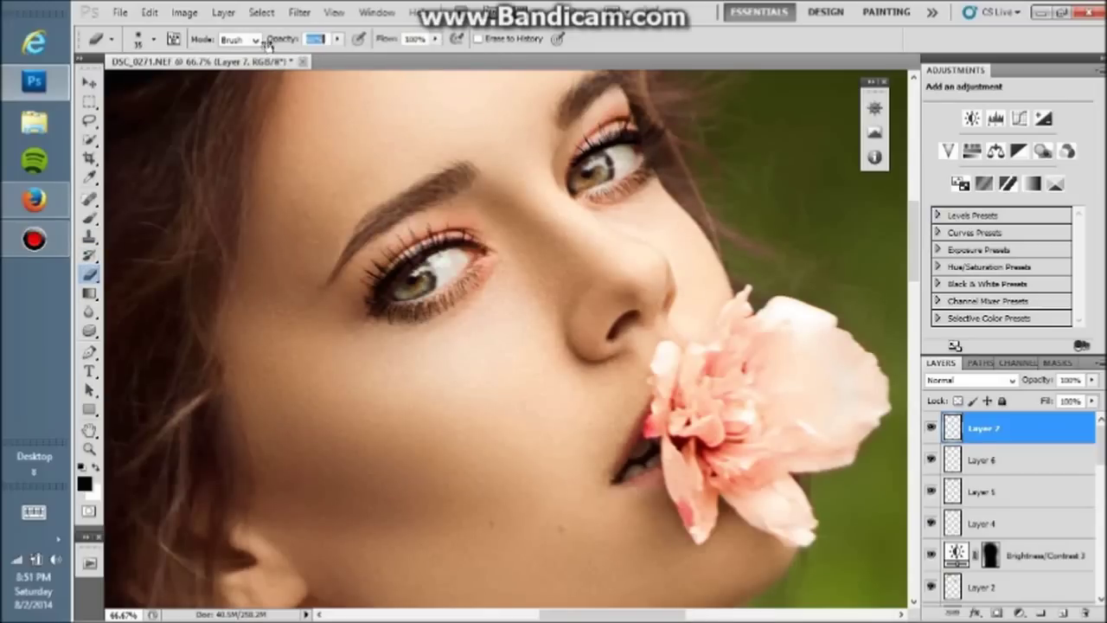
key(bracketright)
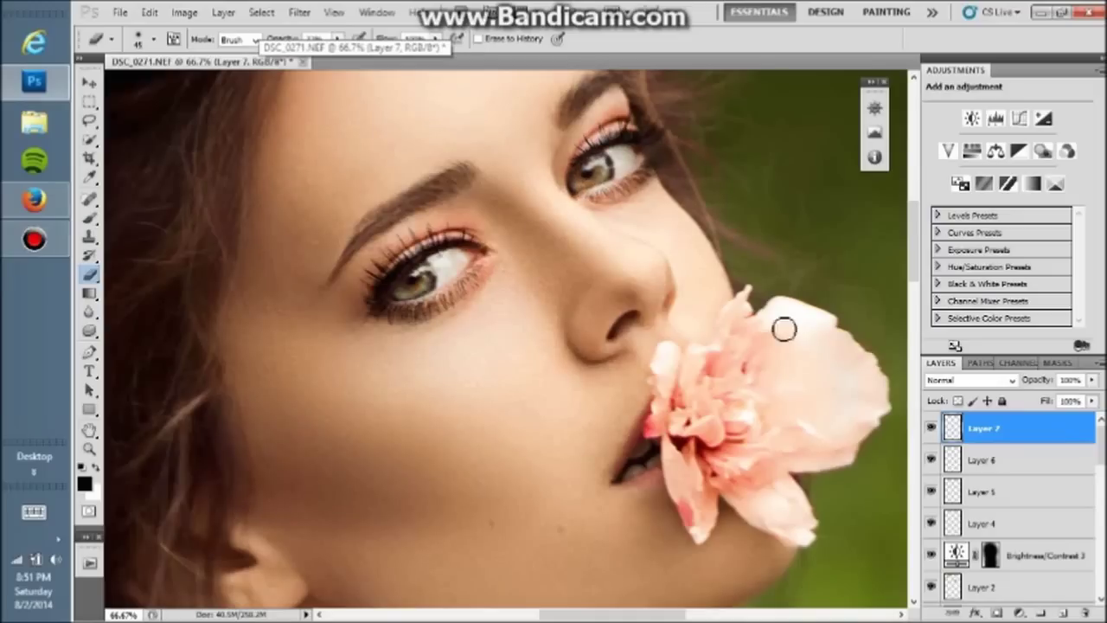
click(299, 12)
key(Escape)
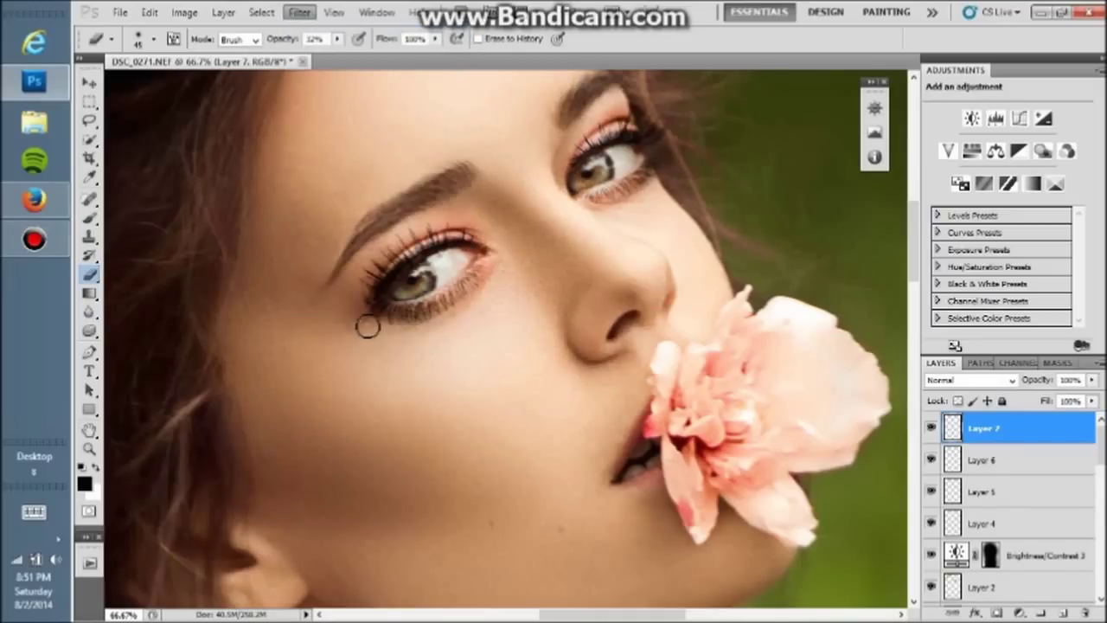
click(89, 449)
Step: Fit the portrait on screen, zoom in to check the eyes, then fit it again
right_click(543, 216)
click(567, 223)
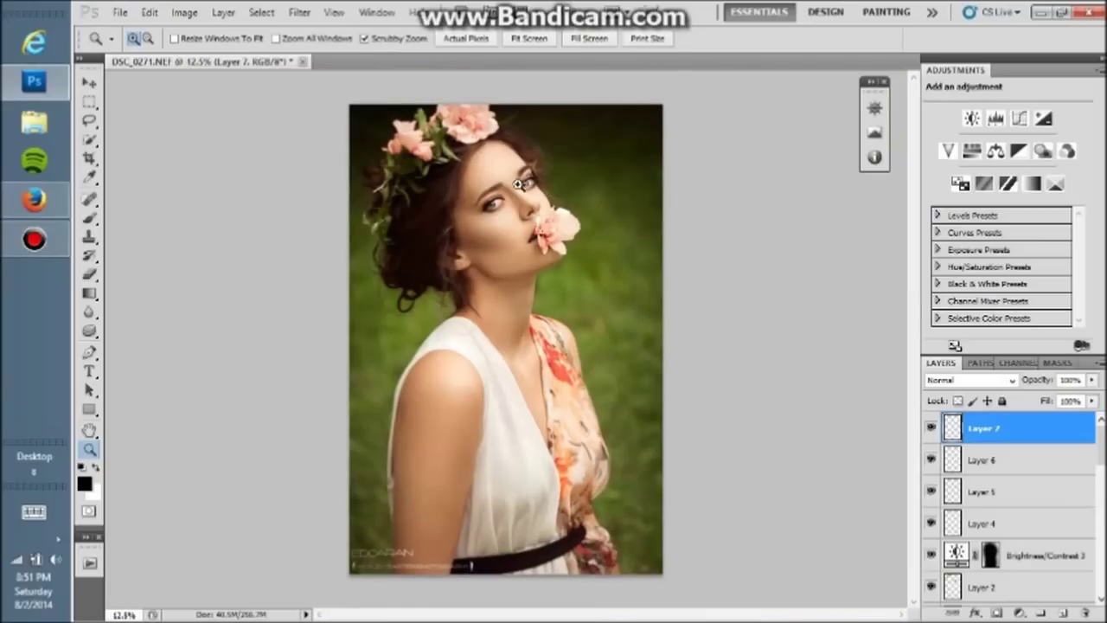
click(522, 184)
click(1030, 467)
click(299, 12)
key(Escape)
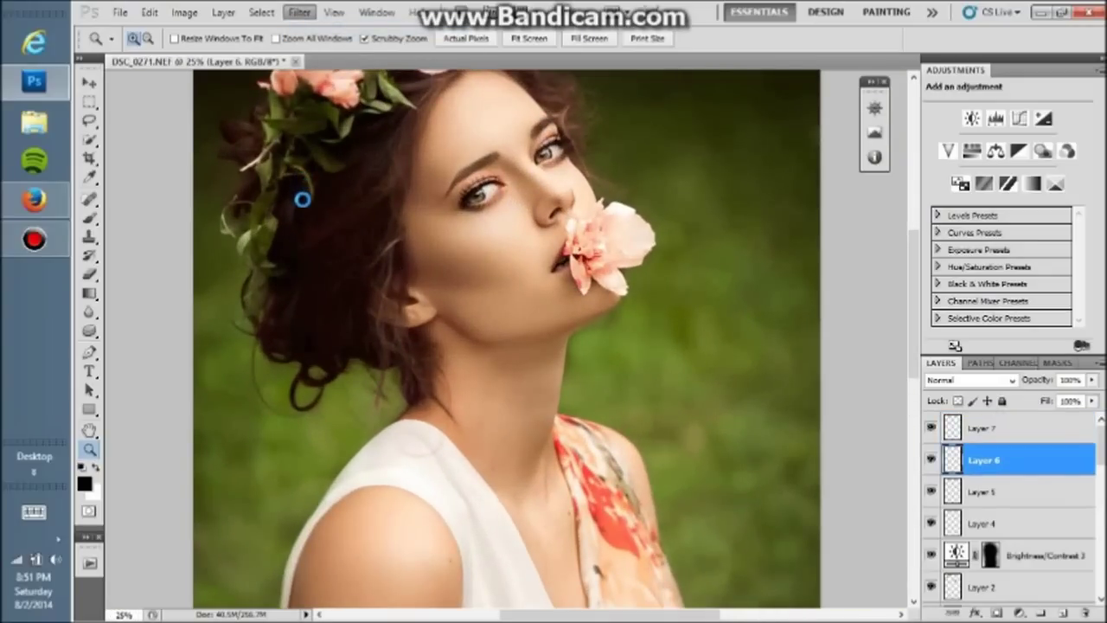
right_click(589, 185)
click(605, 198)
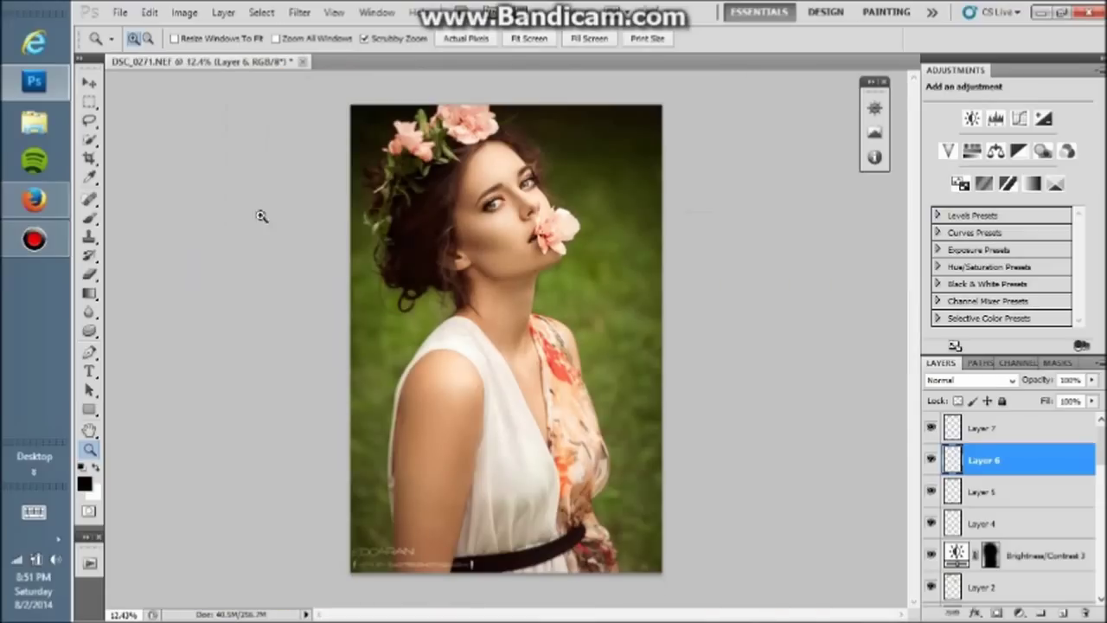
click(47, 251)
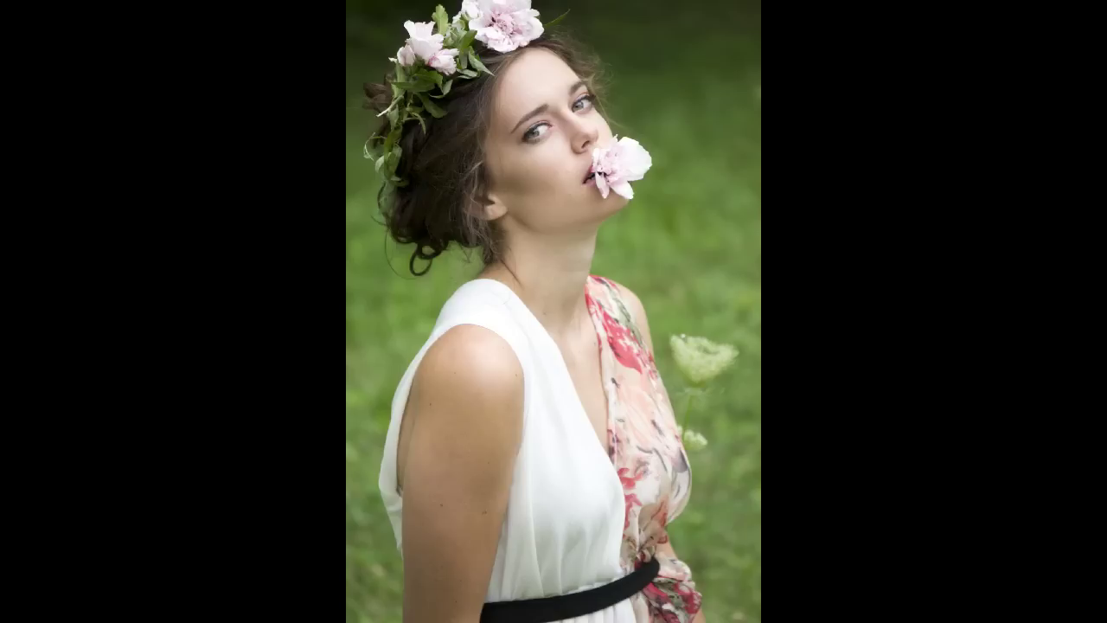